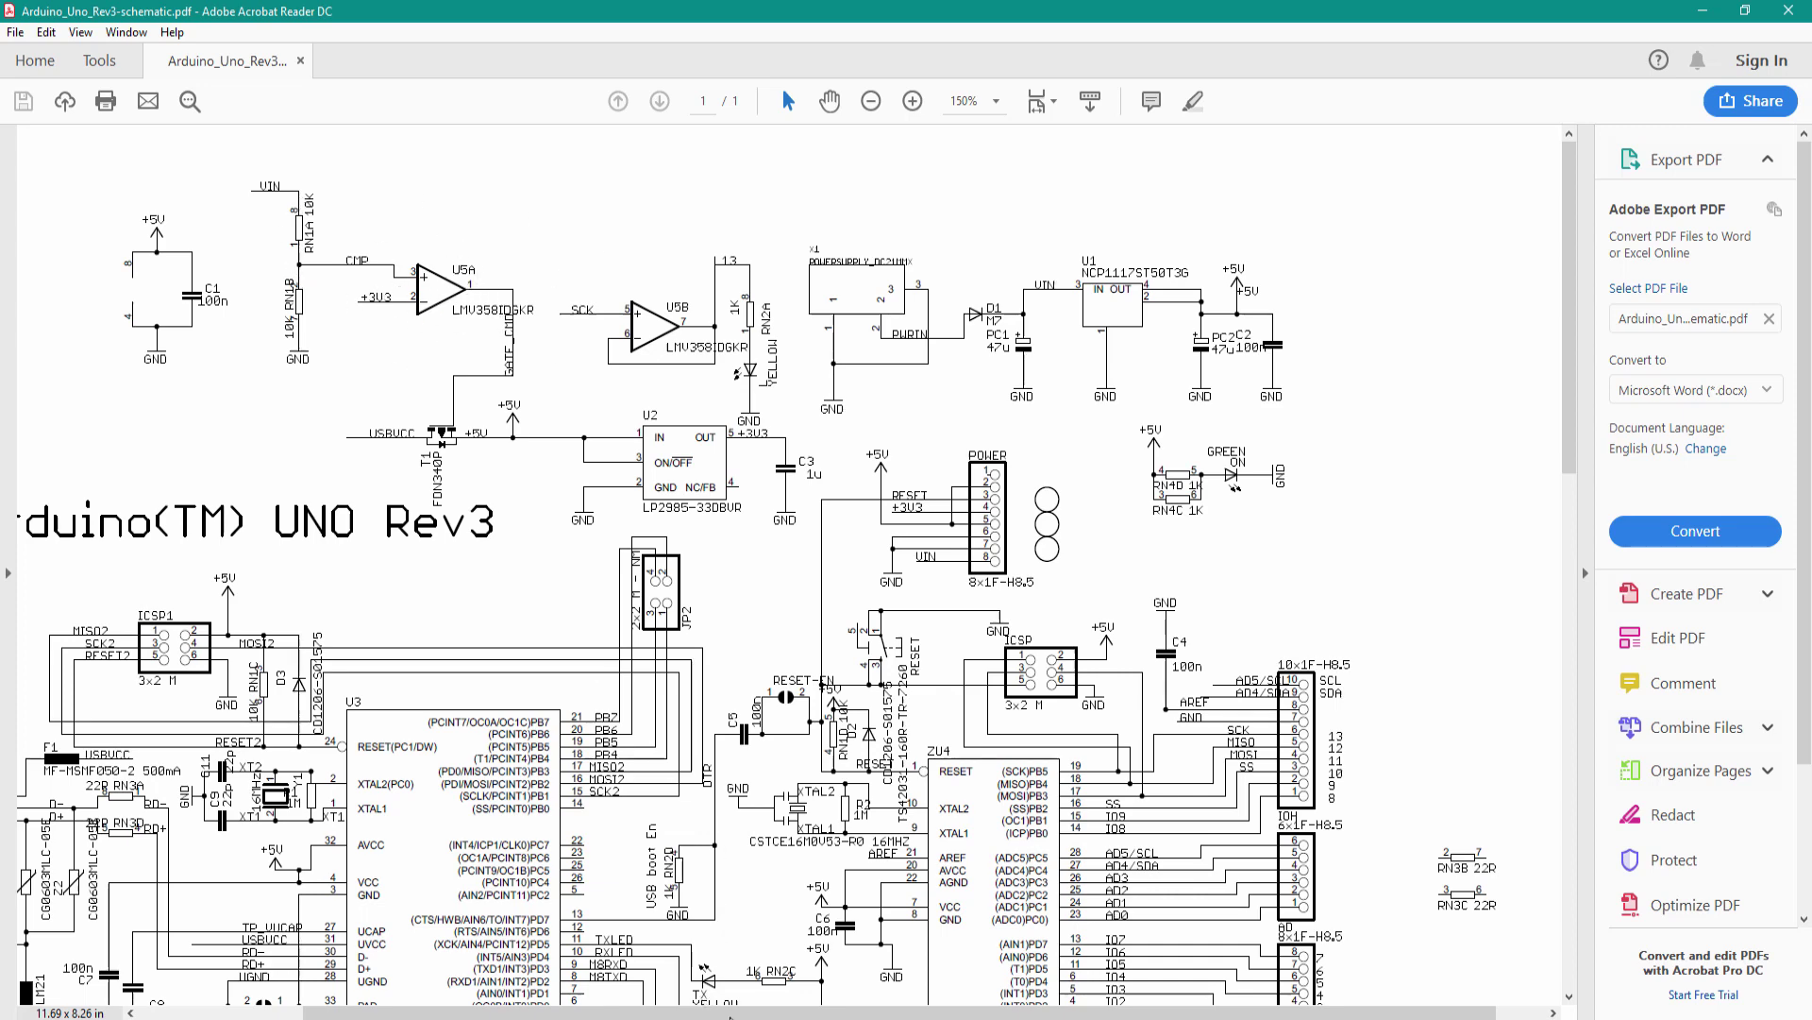
- Switch to OrCAD Capture and place an LM321/TO op-amp in the empty area below the 3V3 LP2985 regulator
key(alt+Tab)
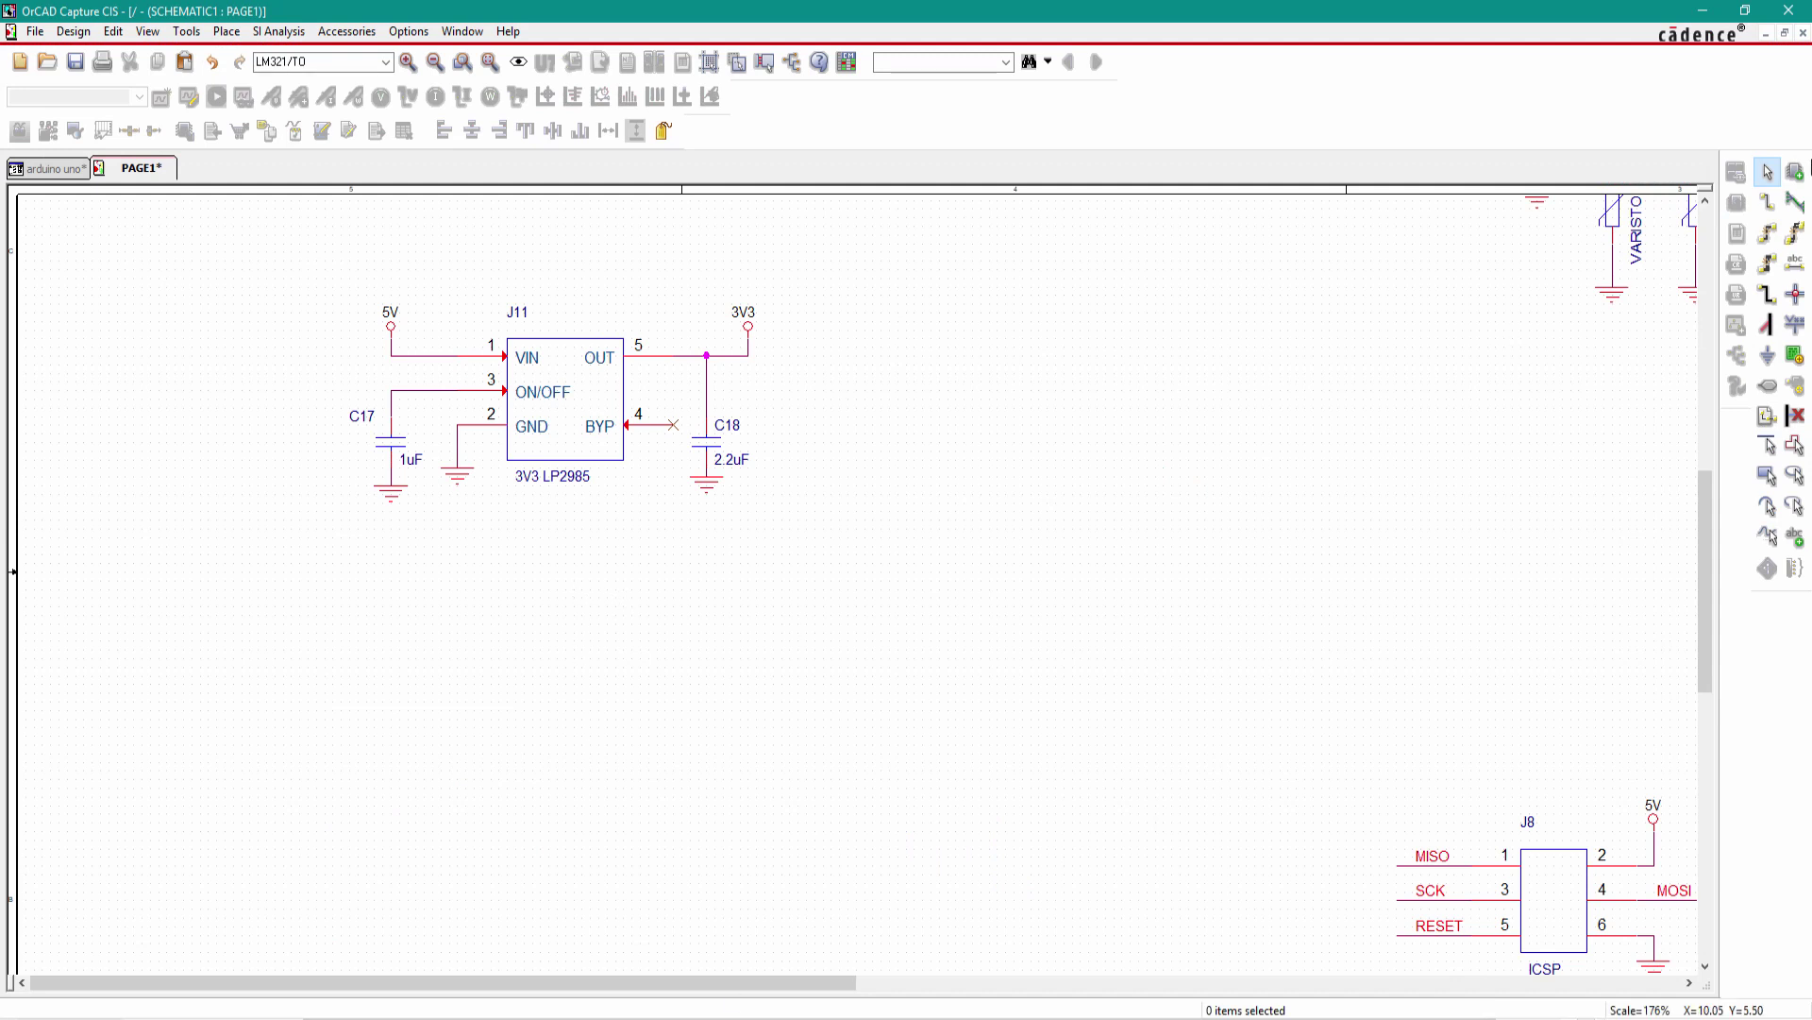
click(1798, 175)
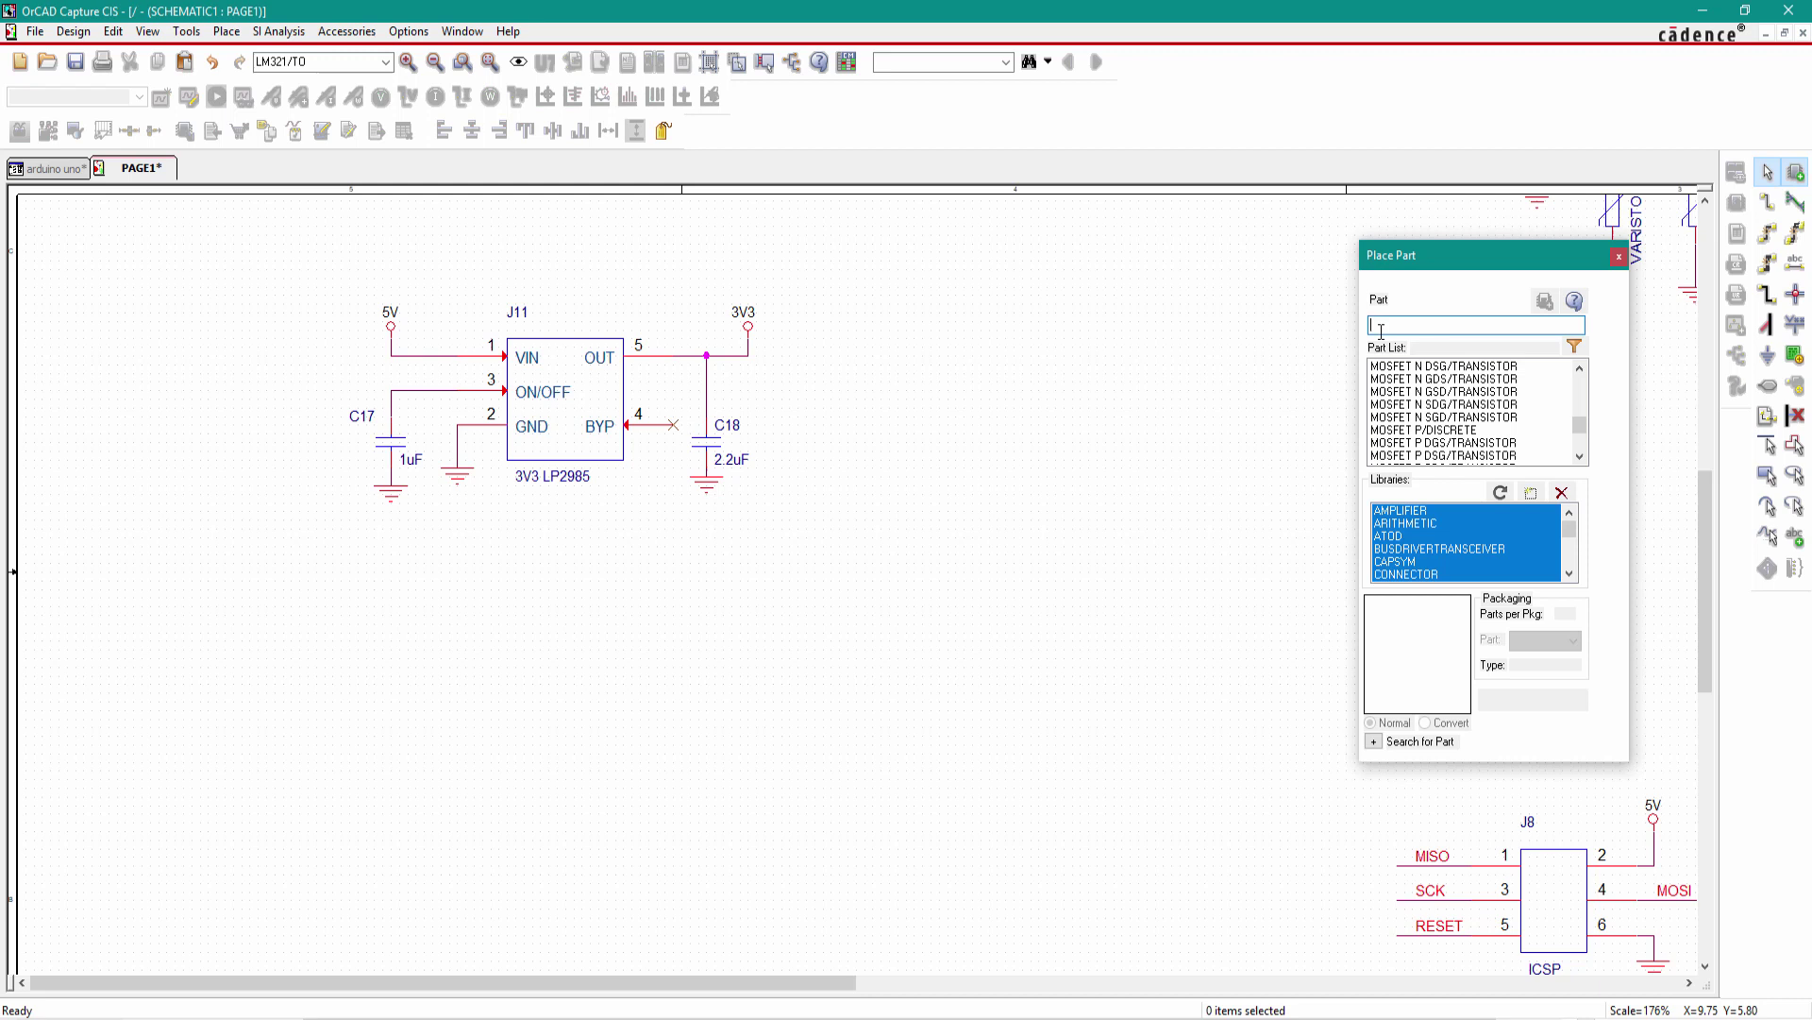
text(lm321/TO)
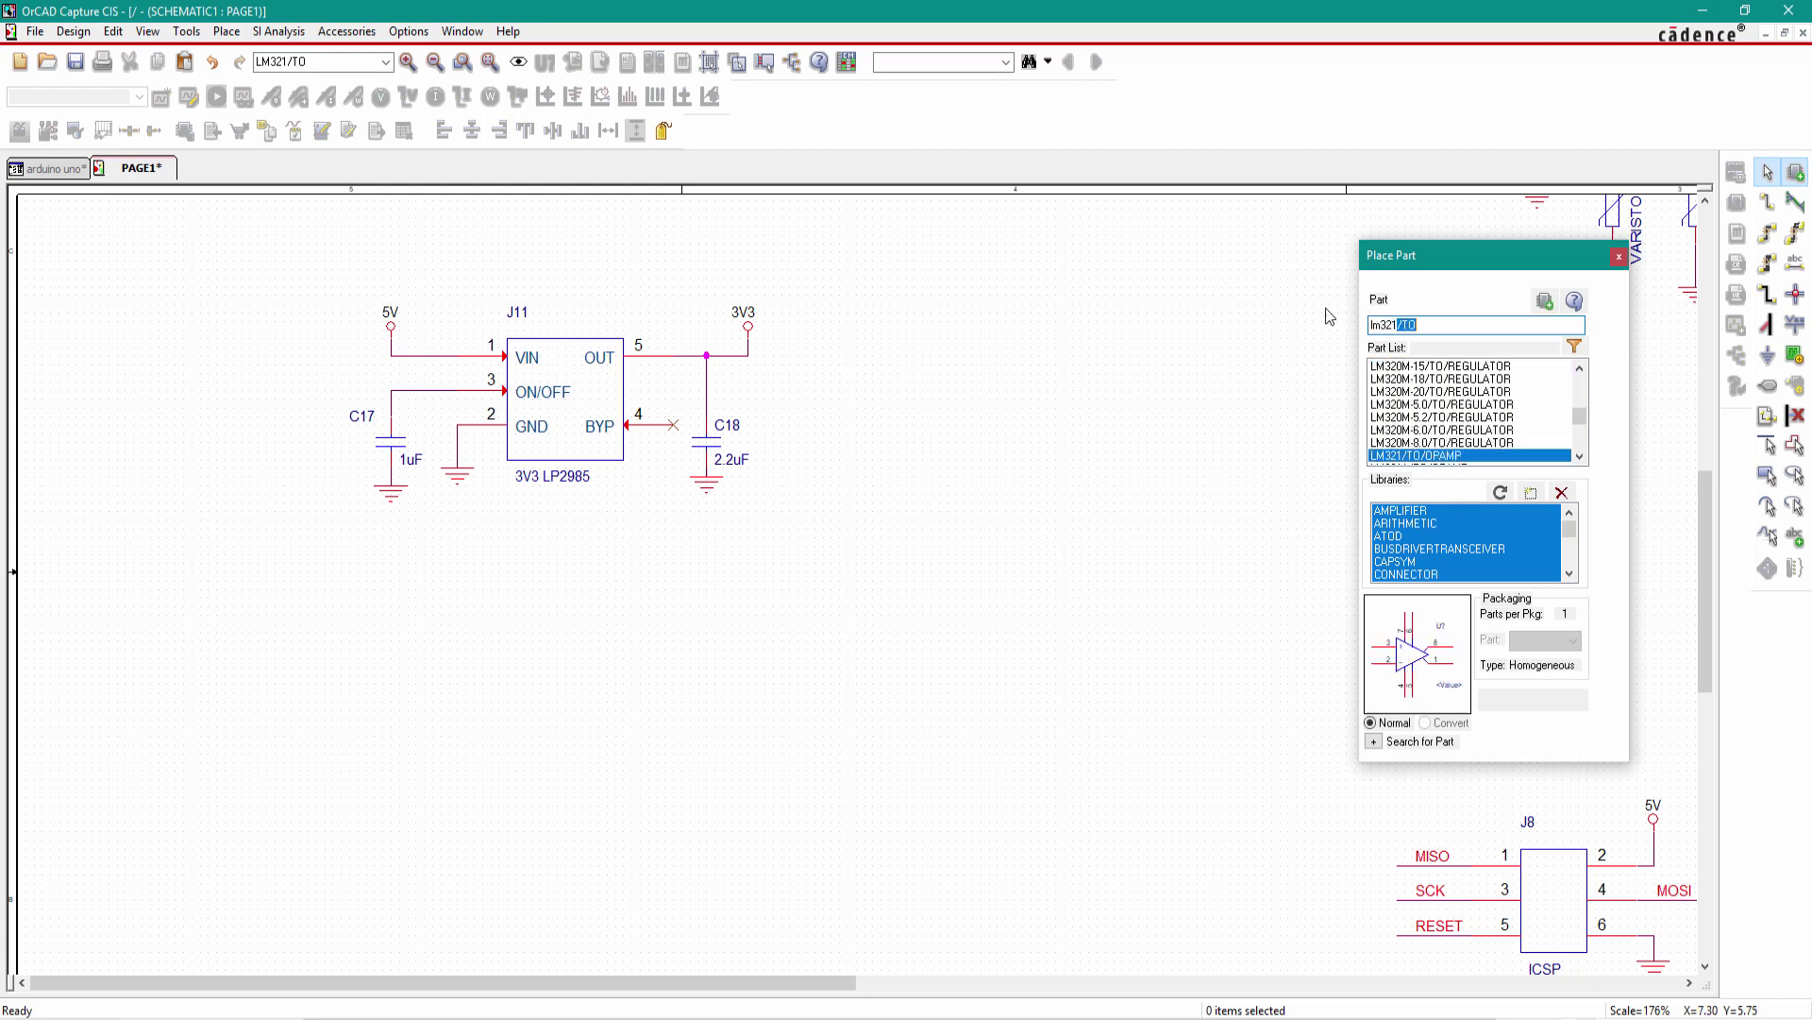
double_click(1425, 456)
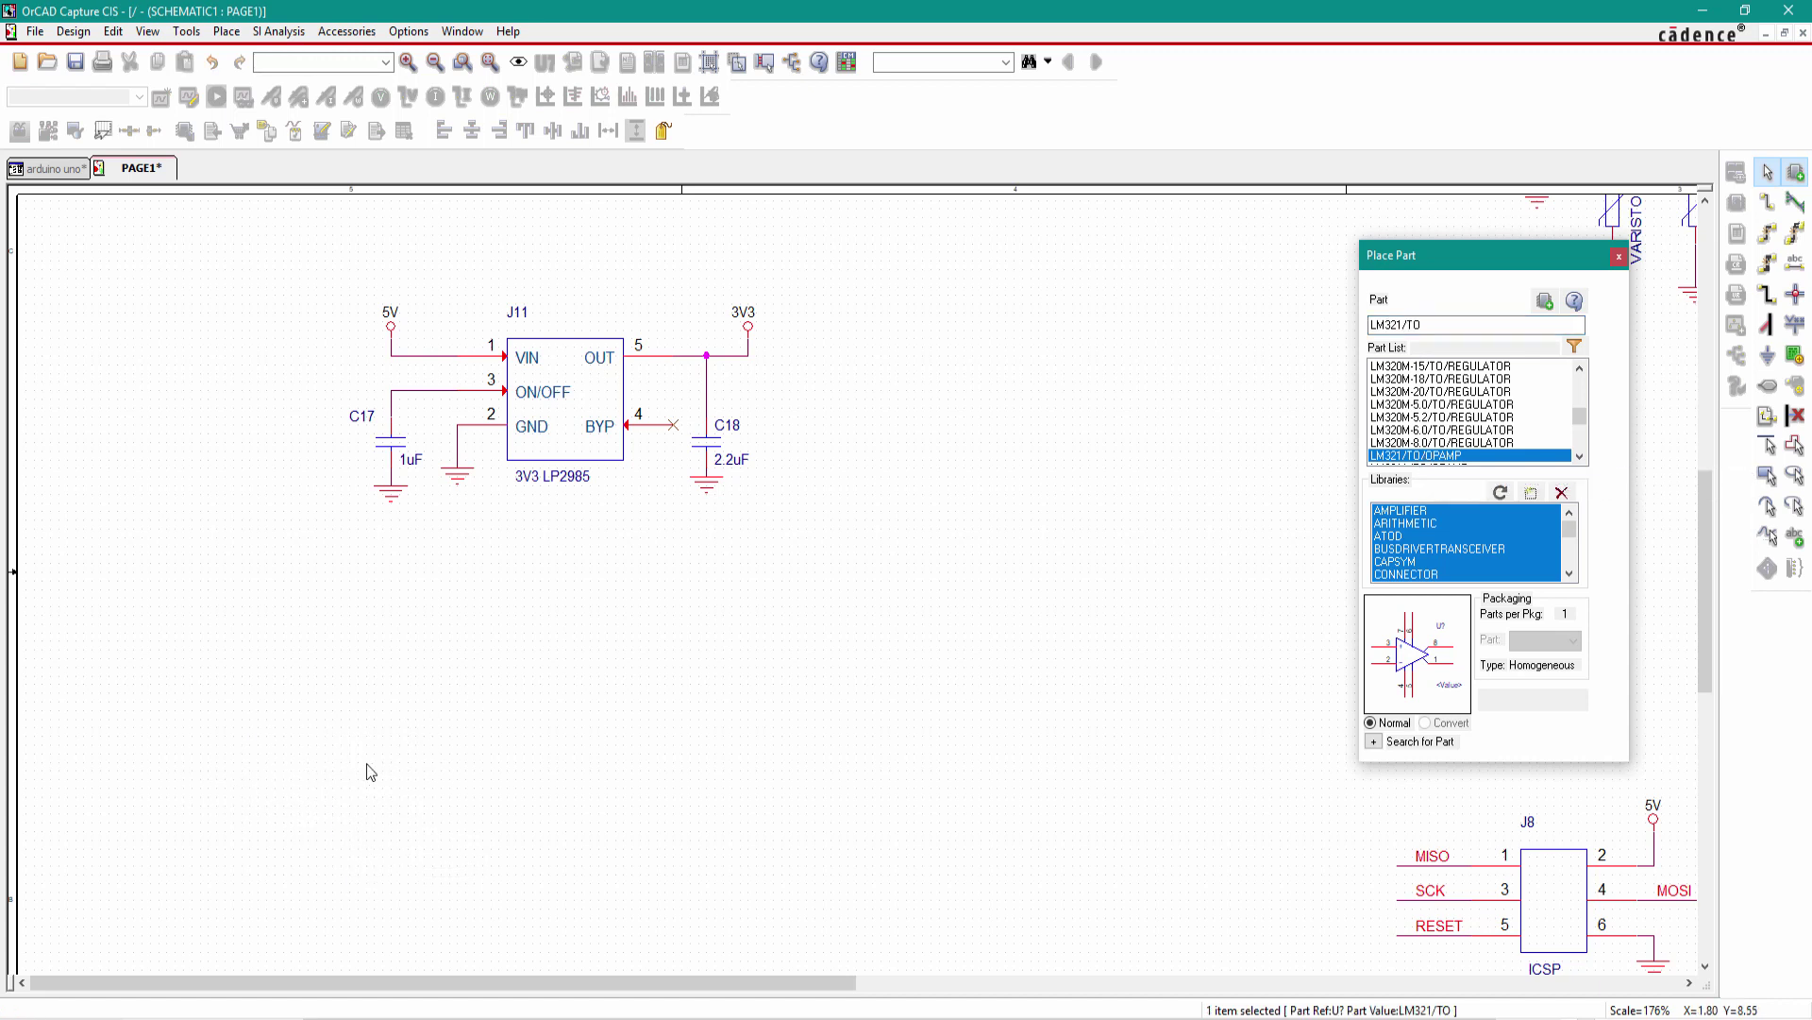
click(319, 760)
key(Escape)
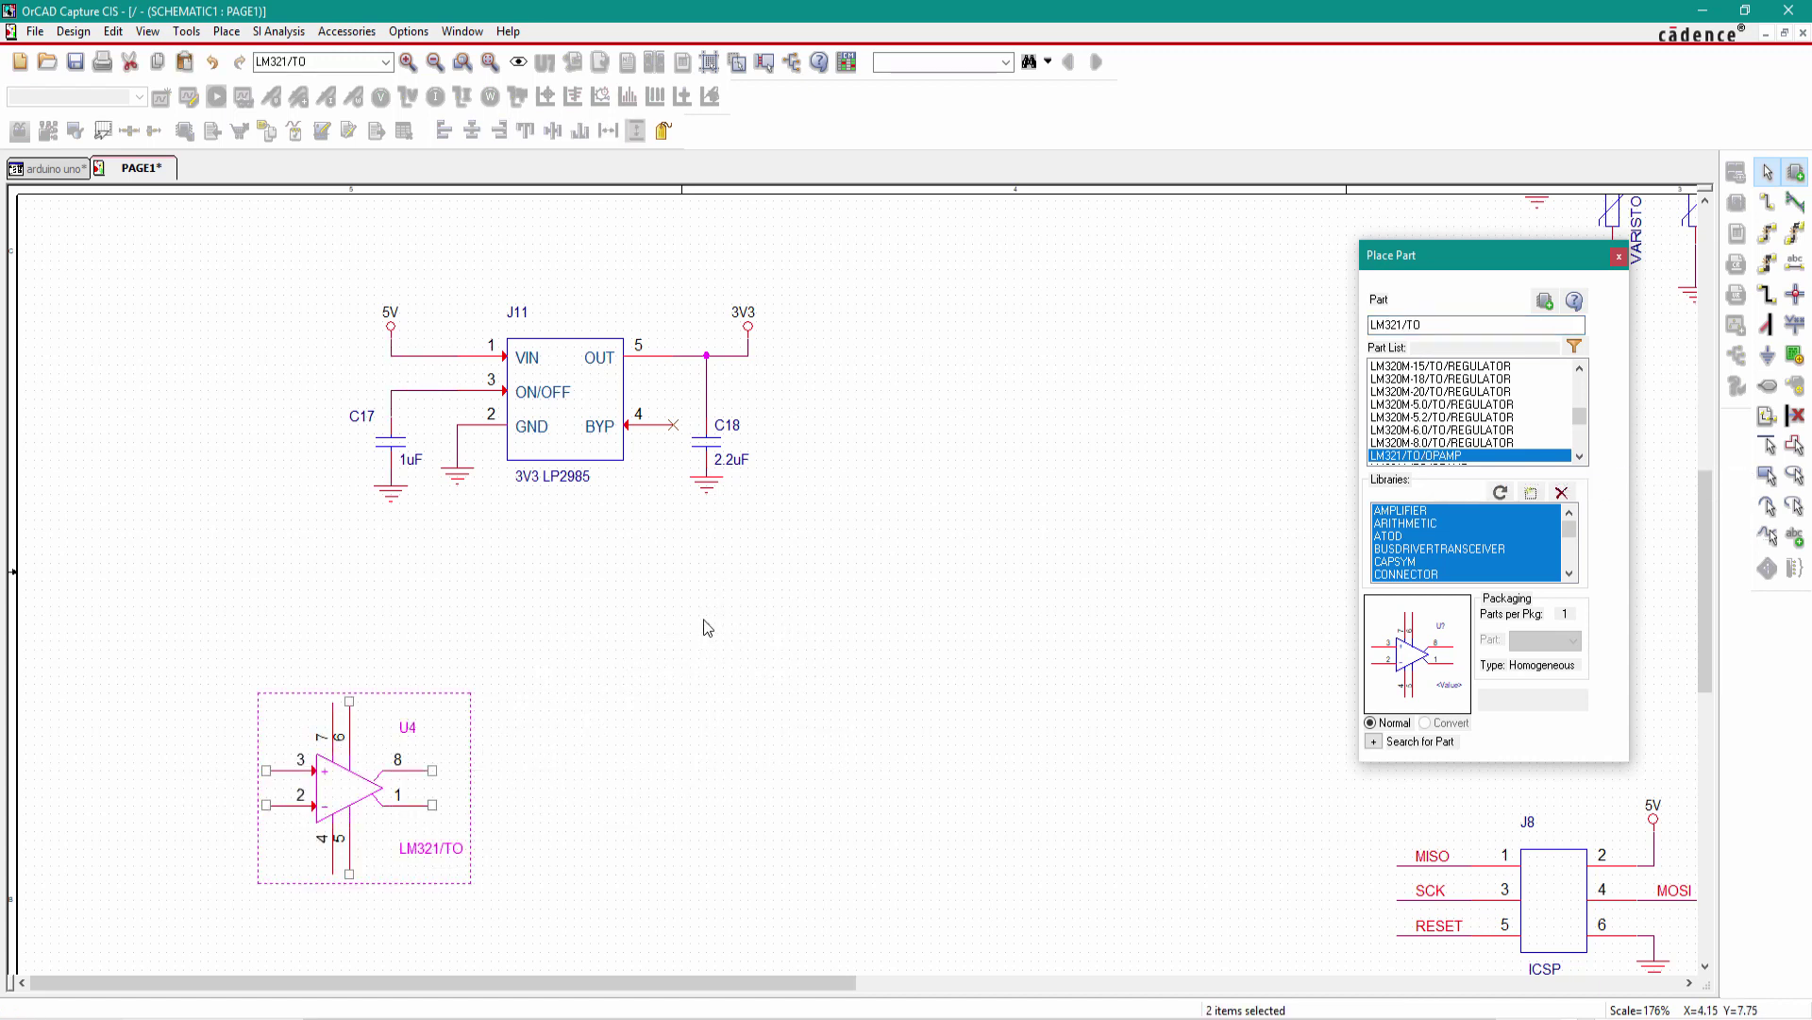
click(344, 873)
key(Escape)
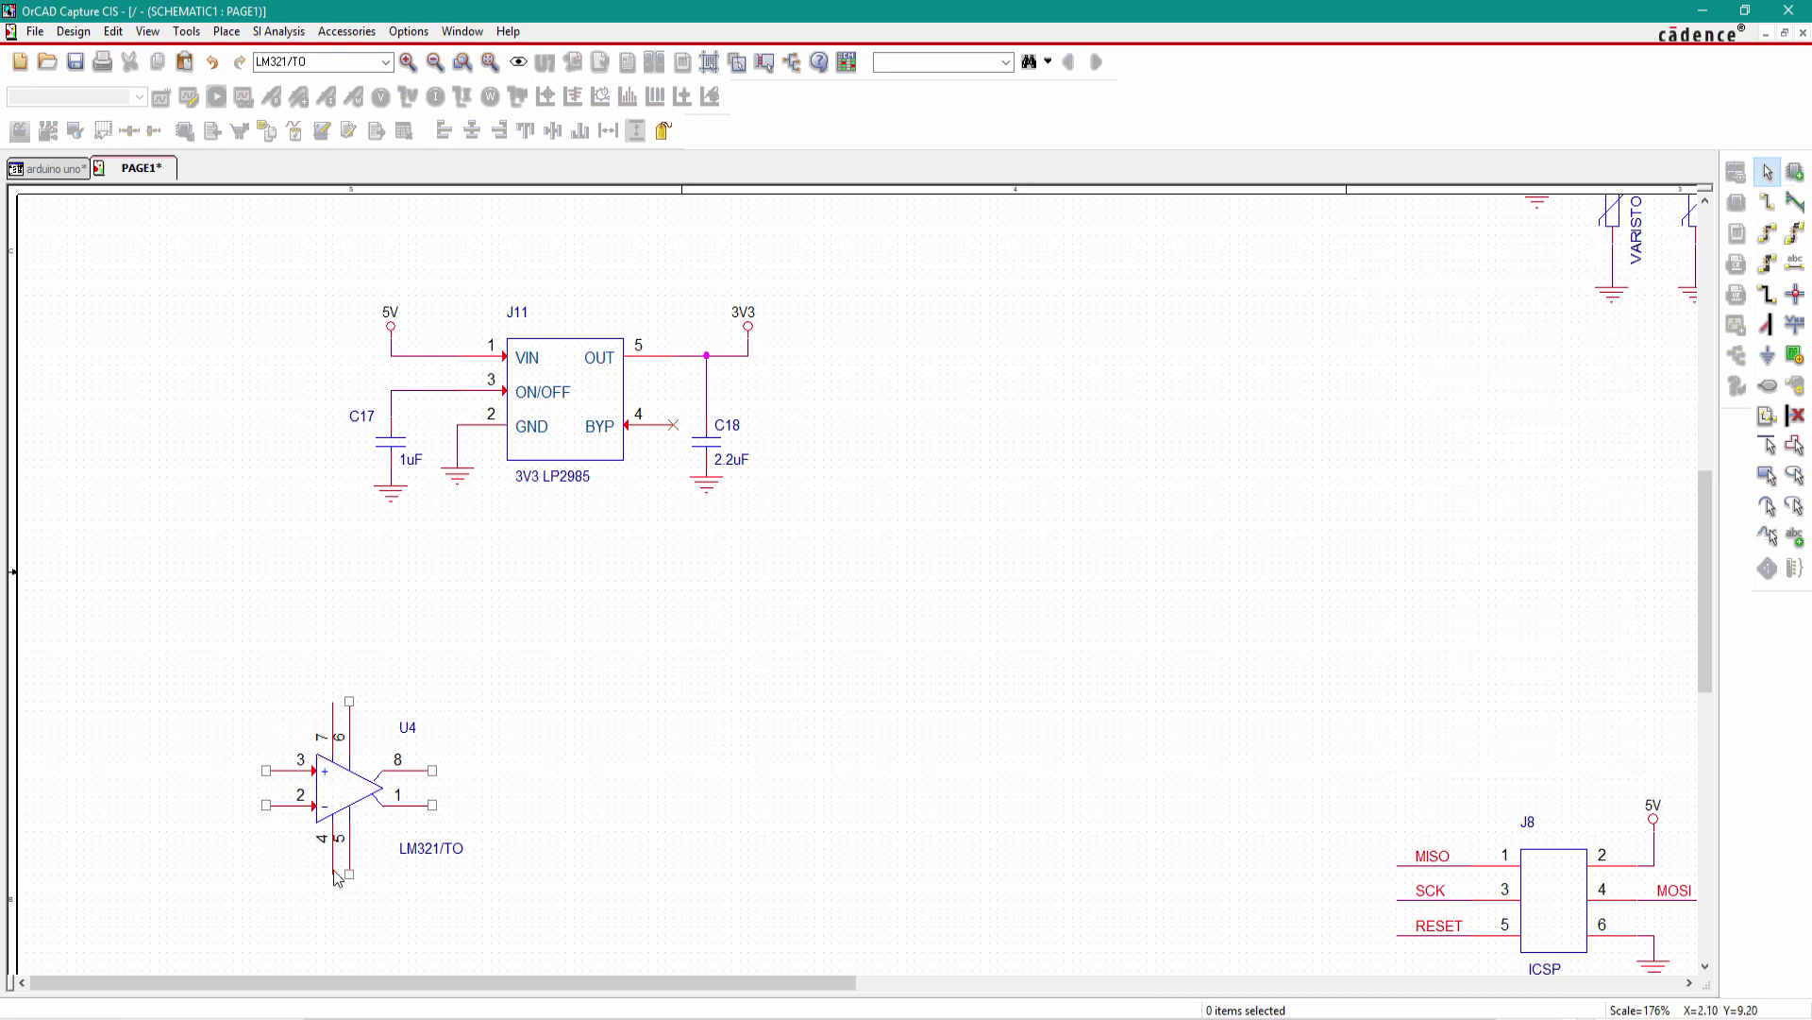
- Open the LM321/TO part for editing and renumber its plus input pin as 1 and its minus input pin as 3
click(349, 794)
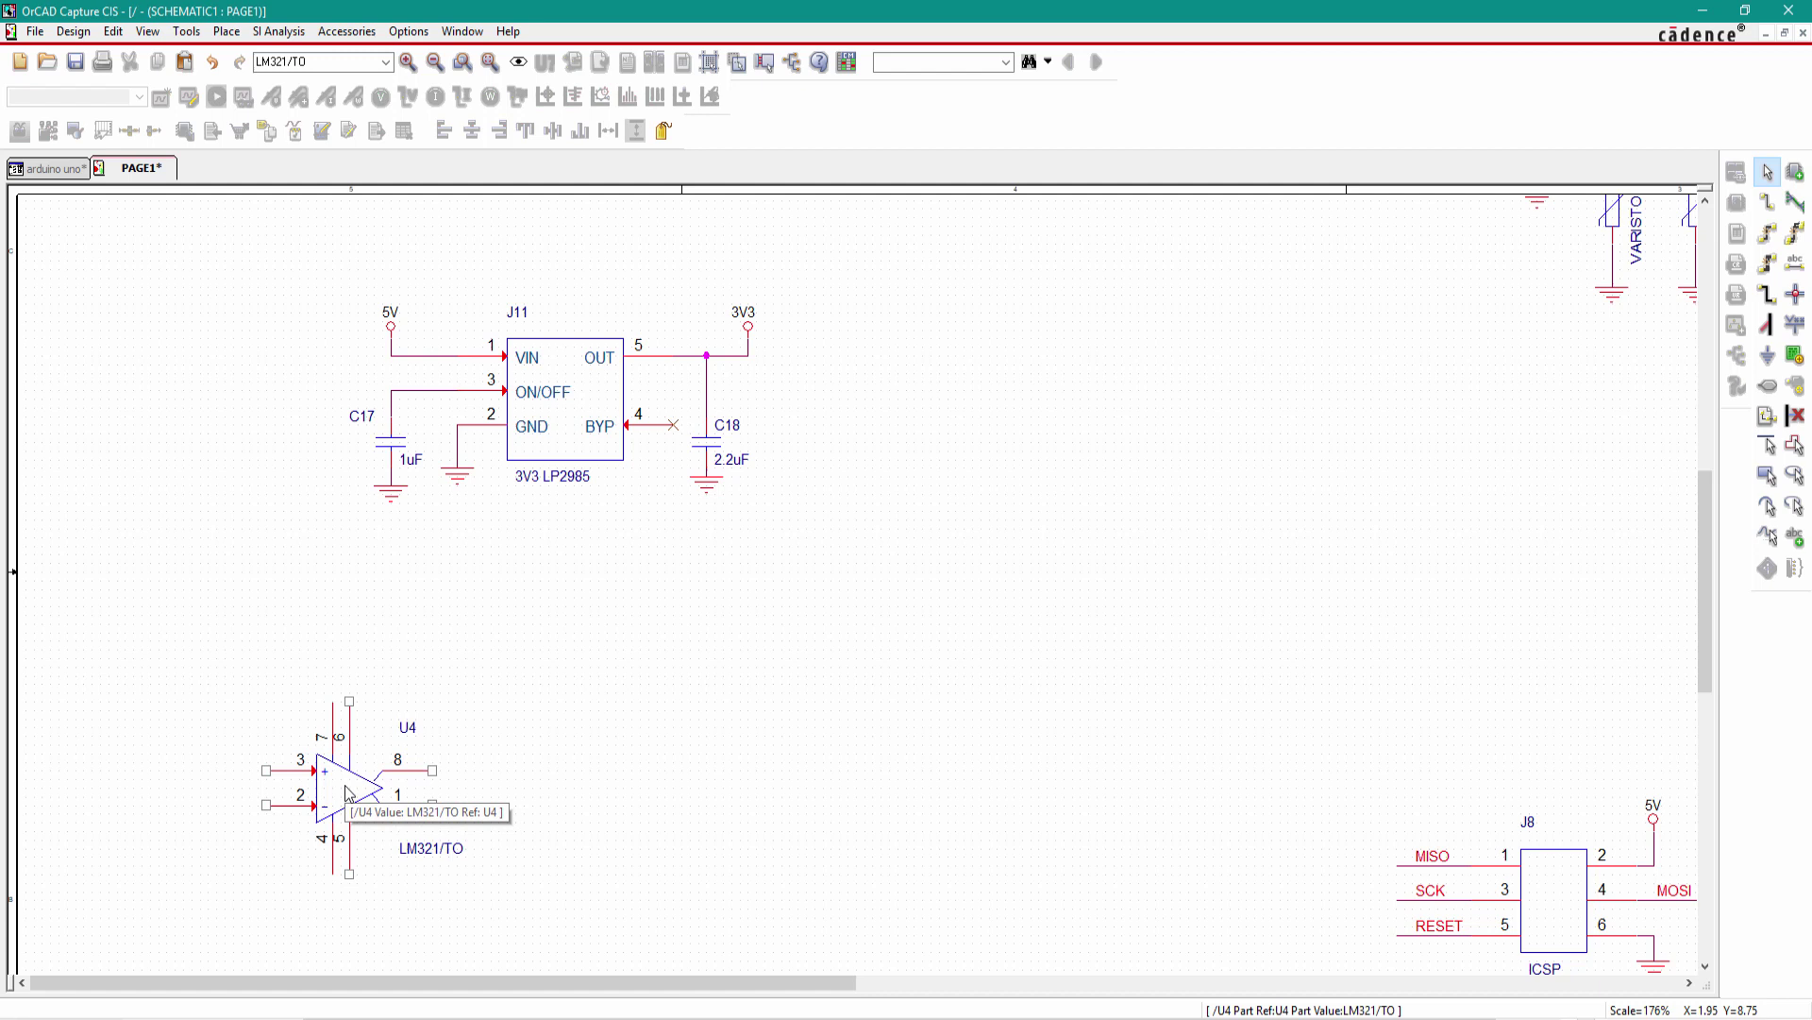
right_click(348, 794)
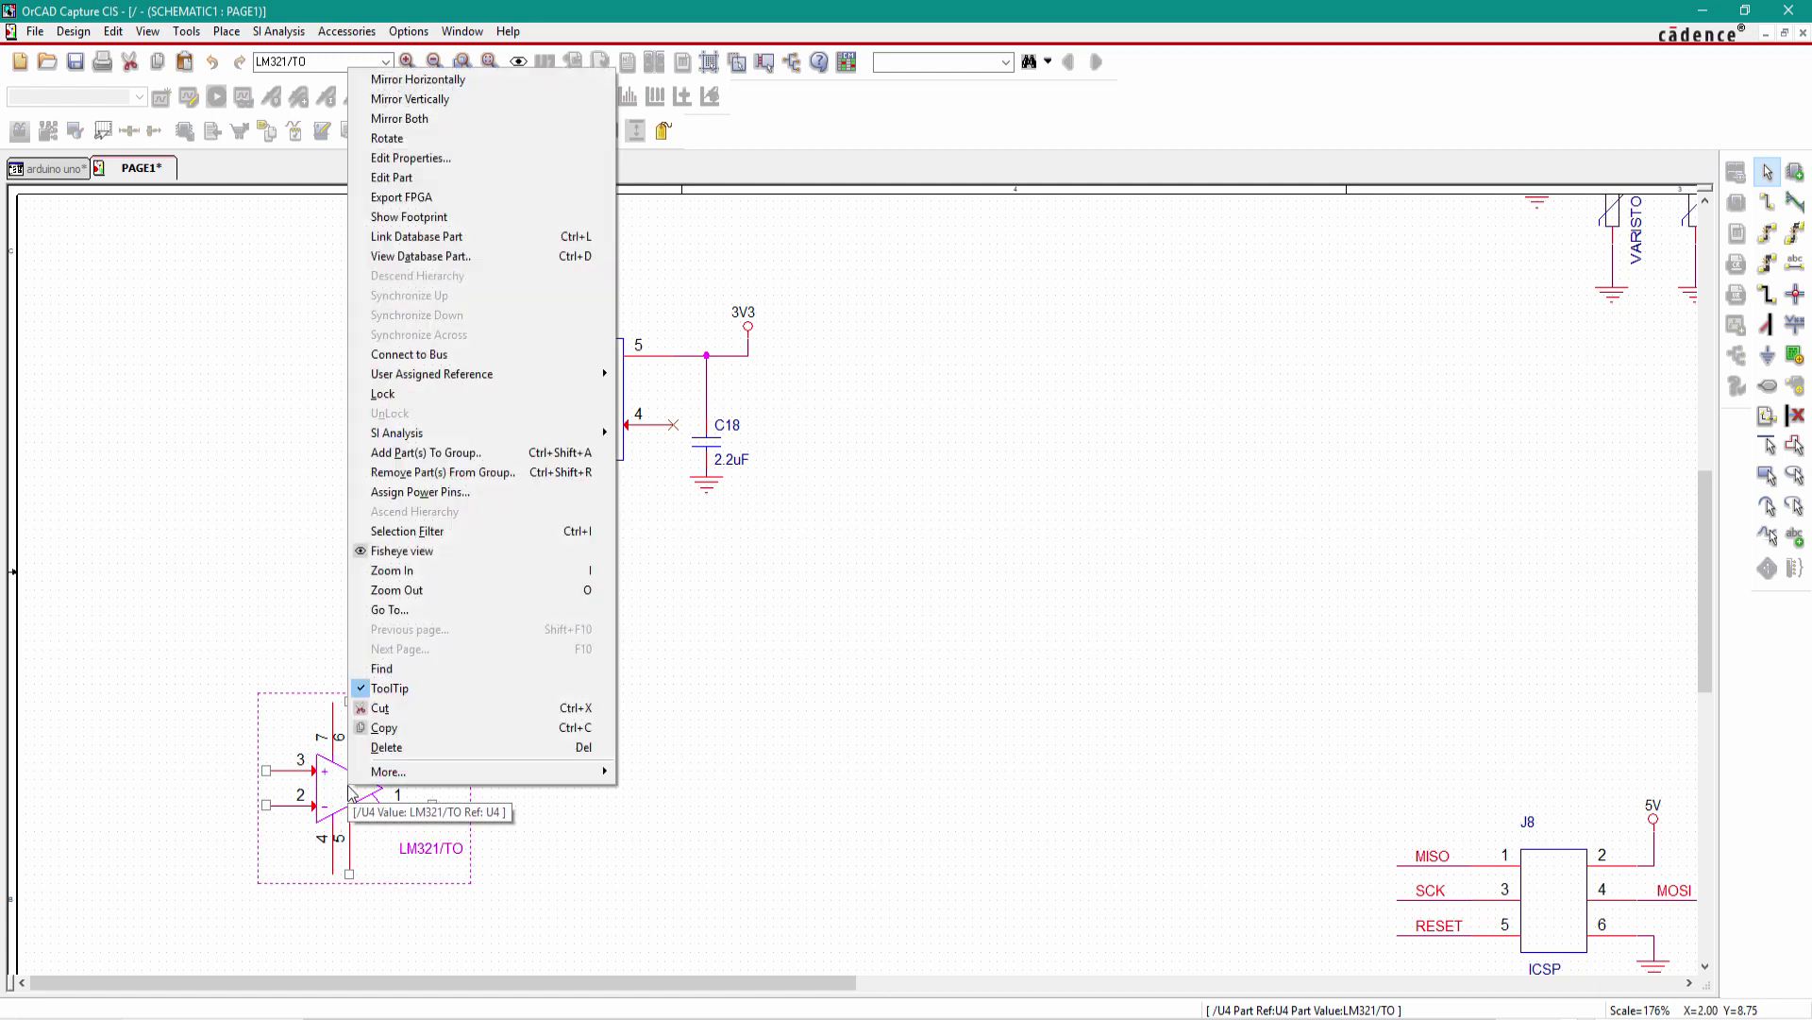
click(399, 180)
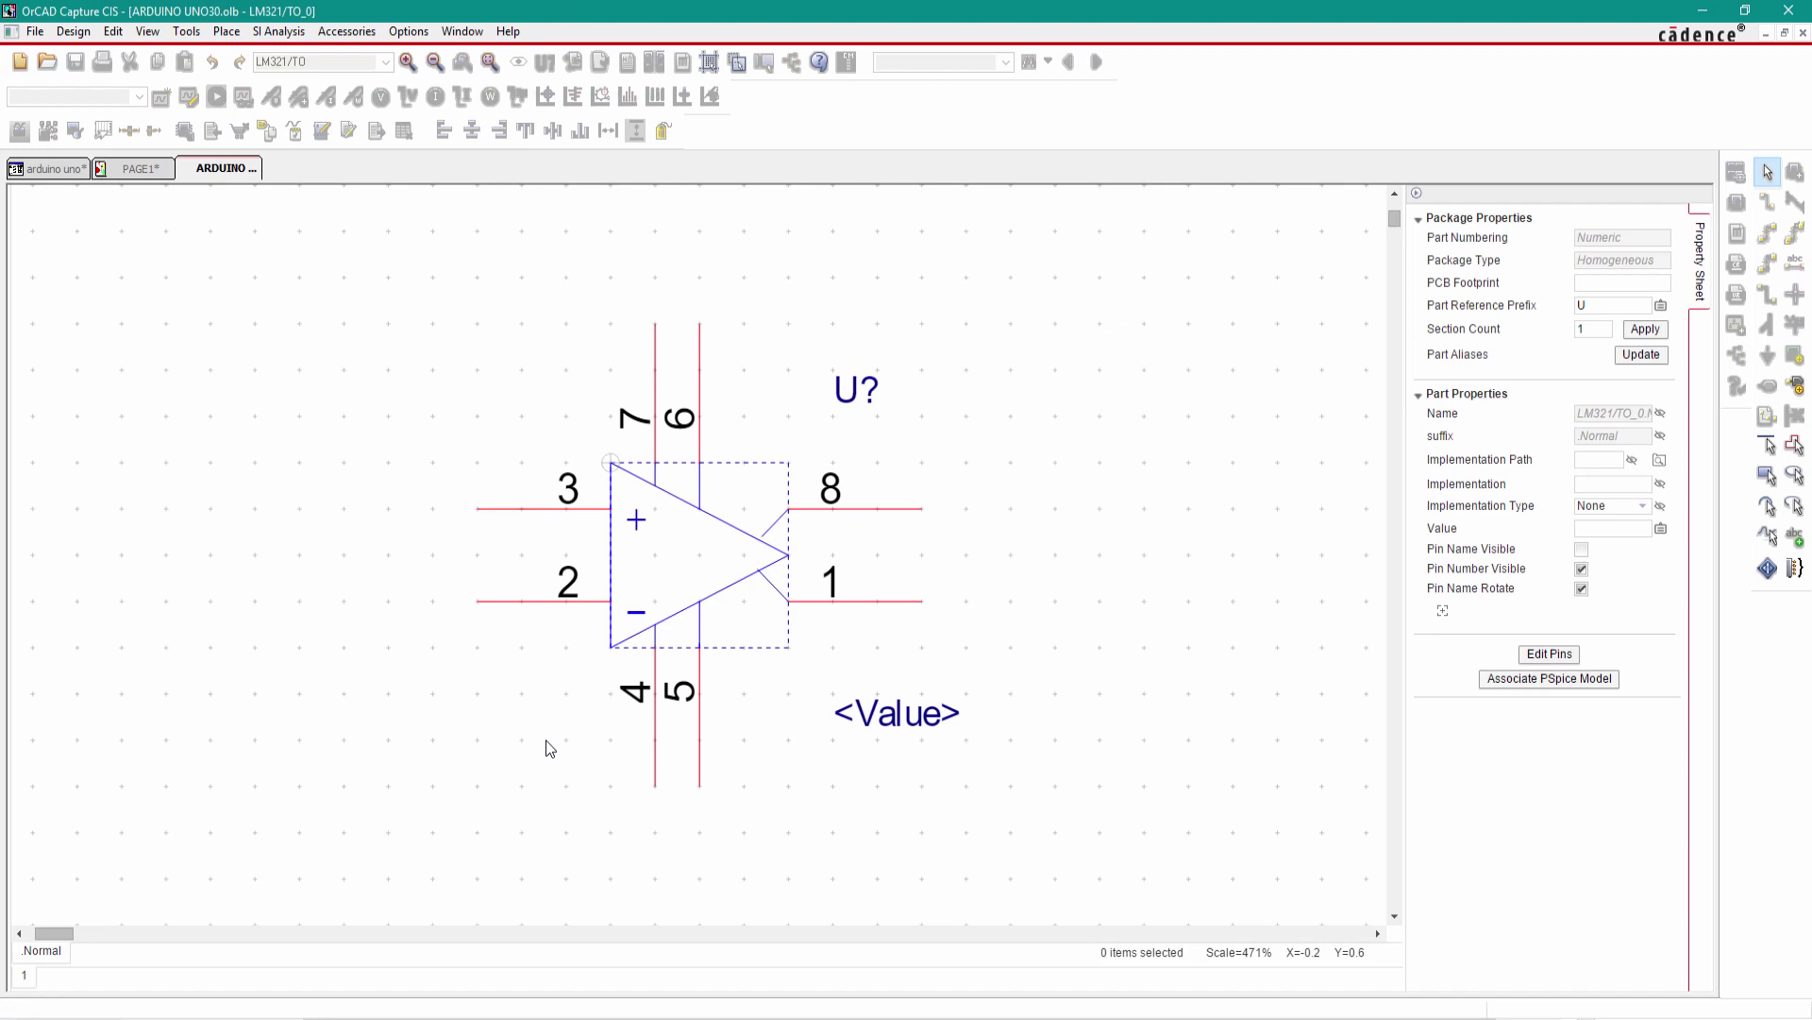
click(508, 510)
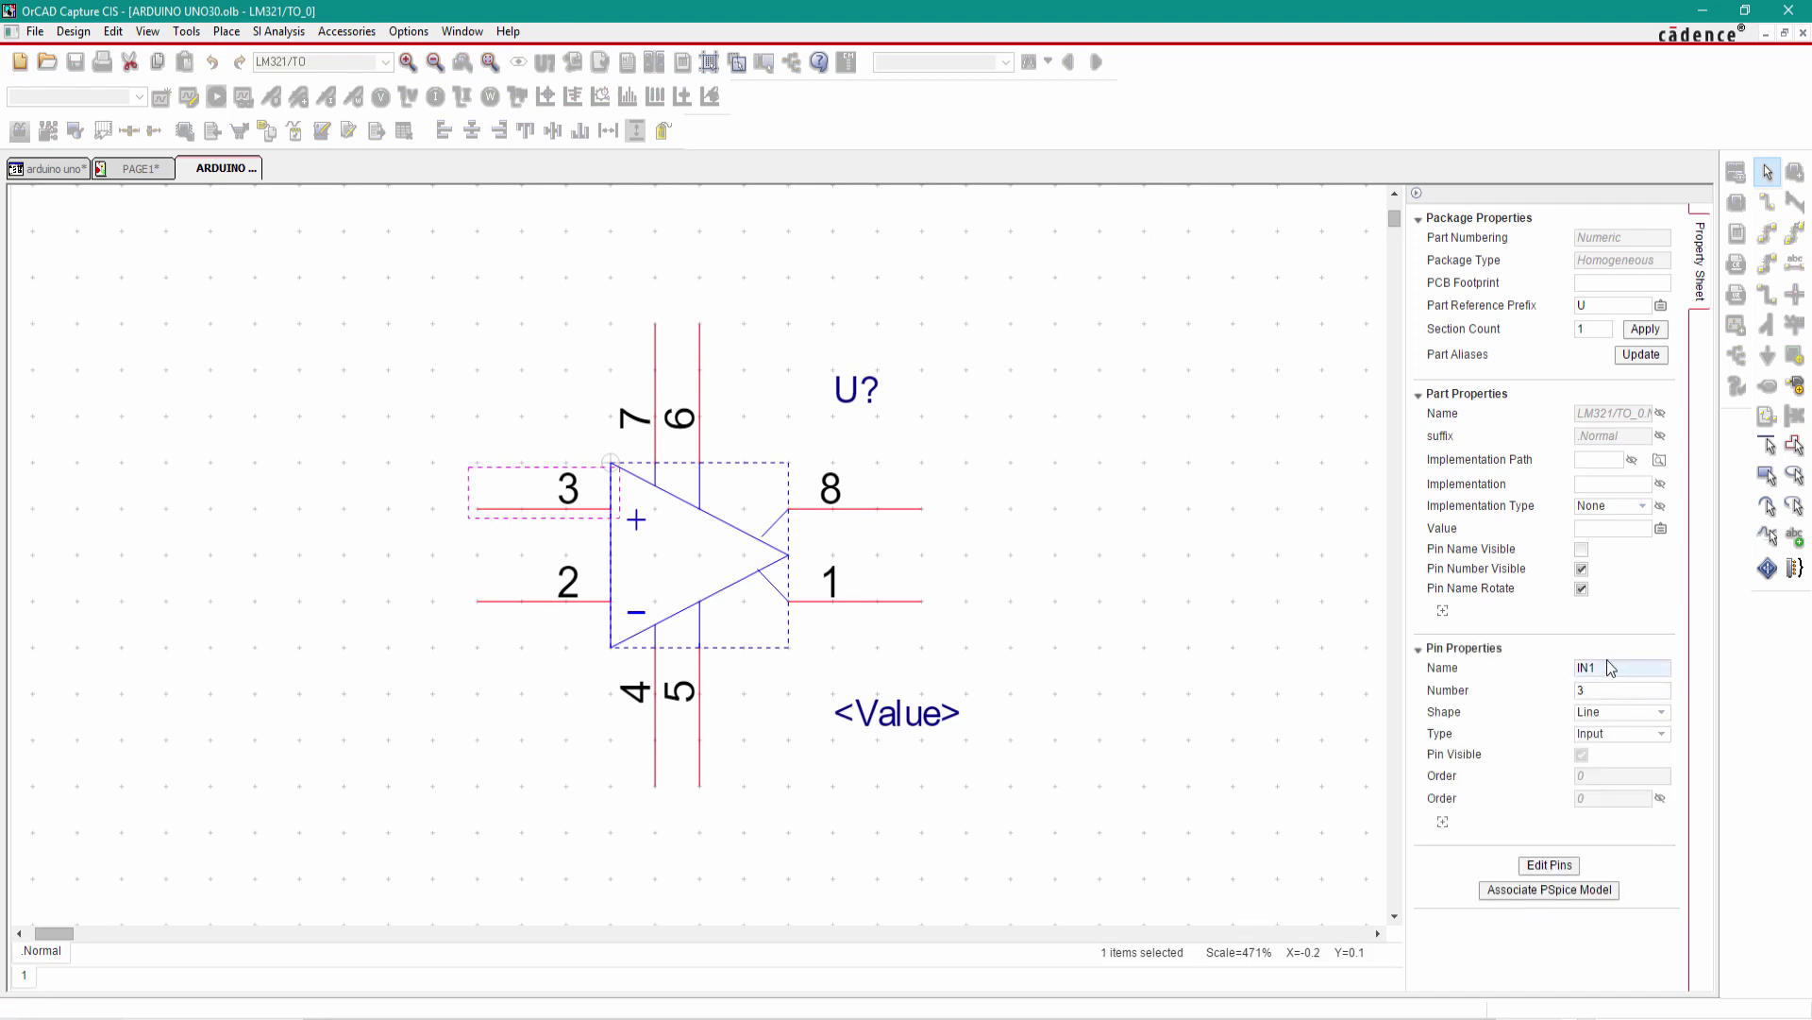
click(1578, 699)
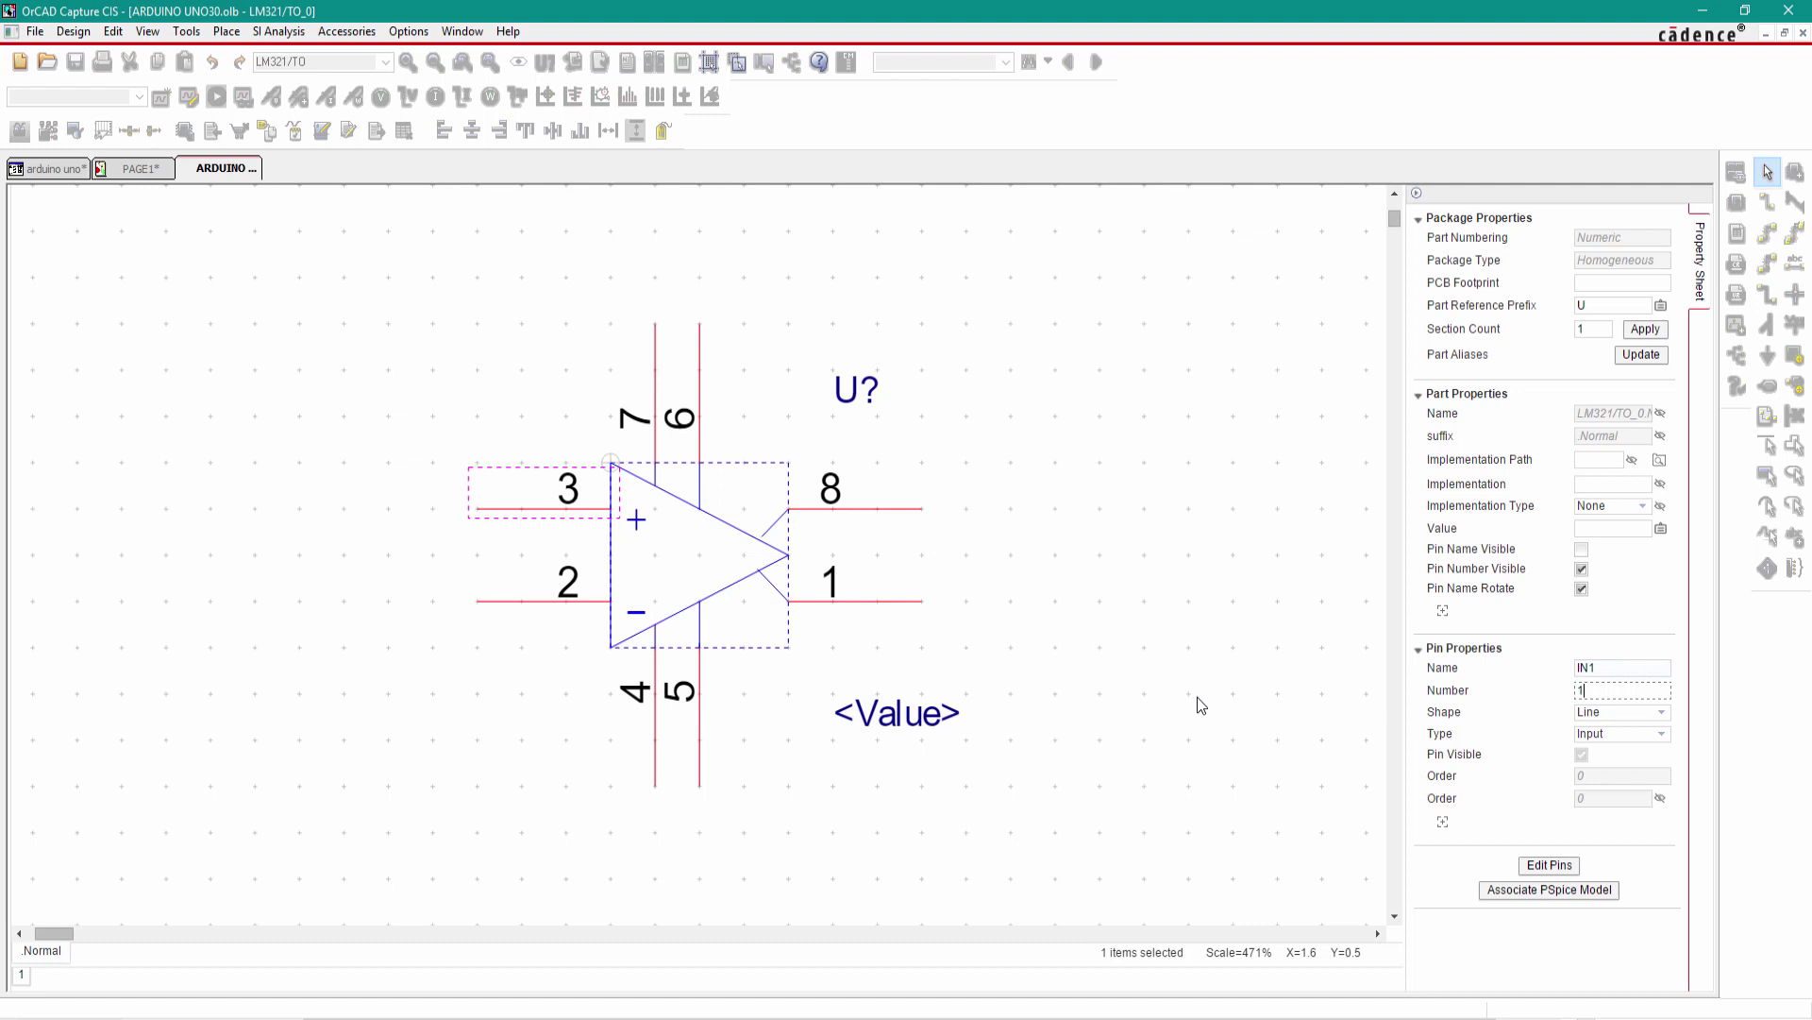
click(1170, 684)
click(513, 604)
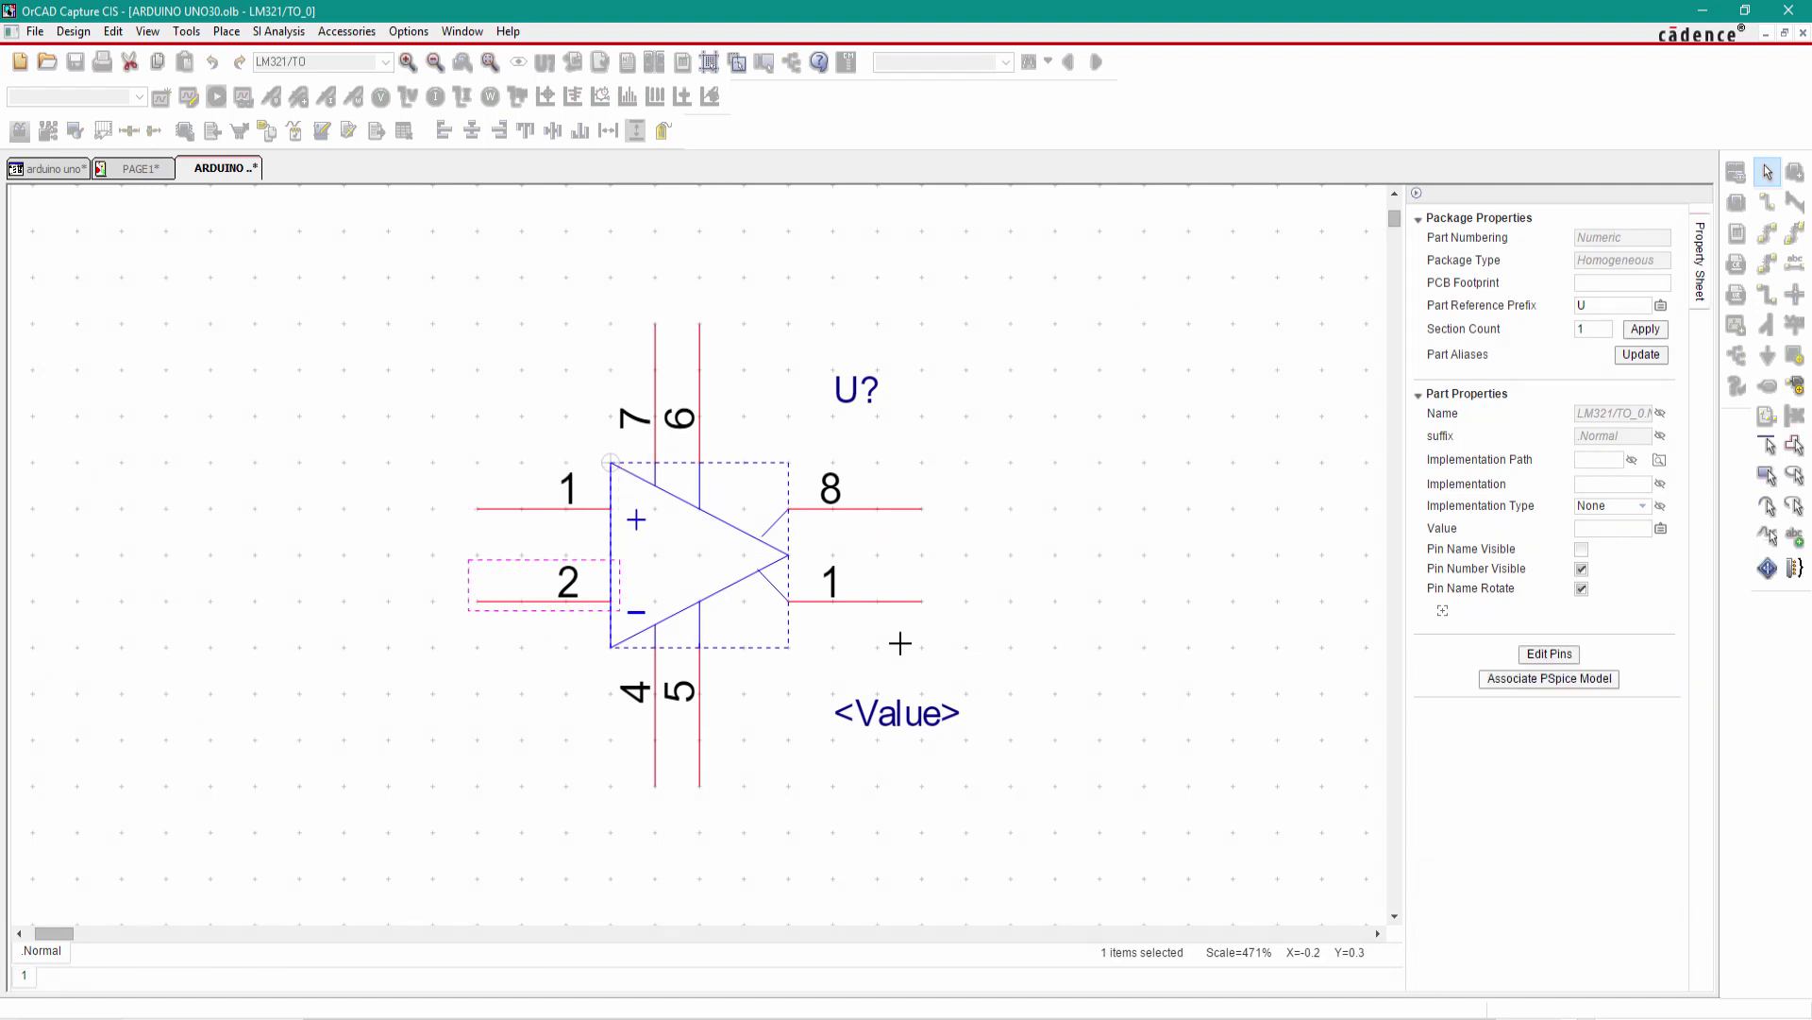
click(1600, 691)
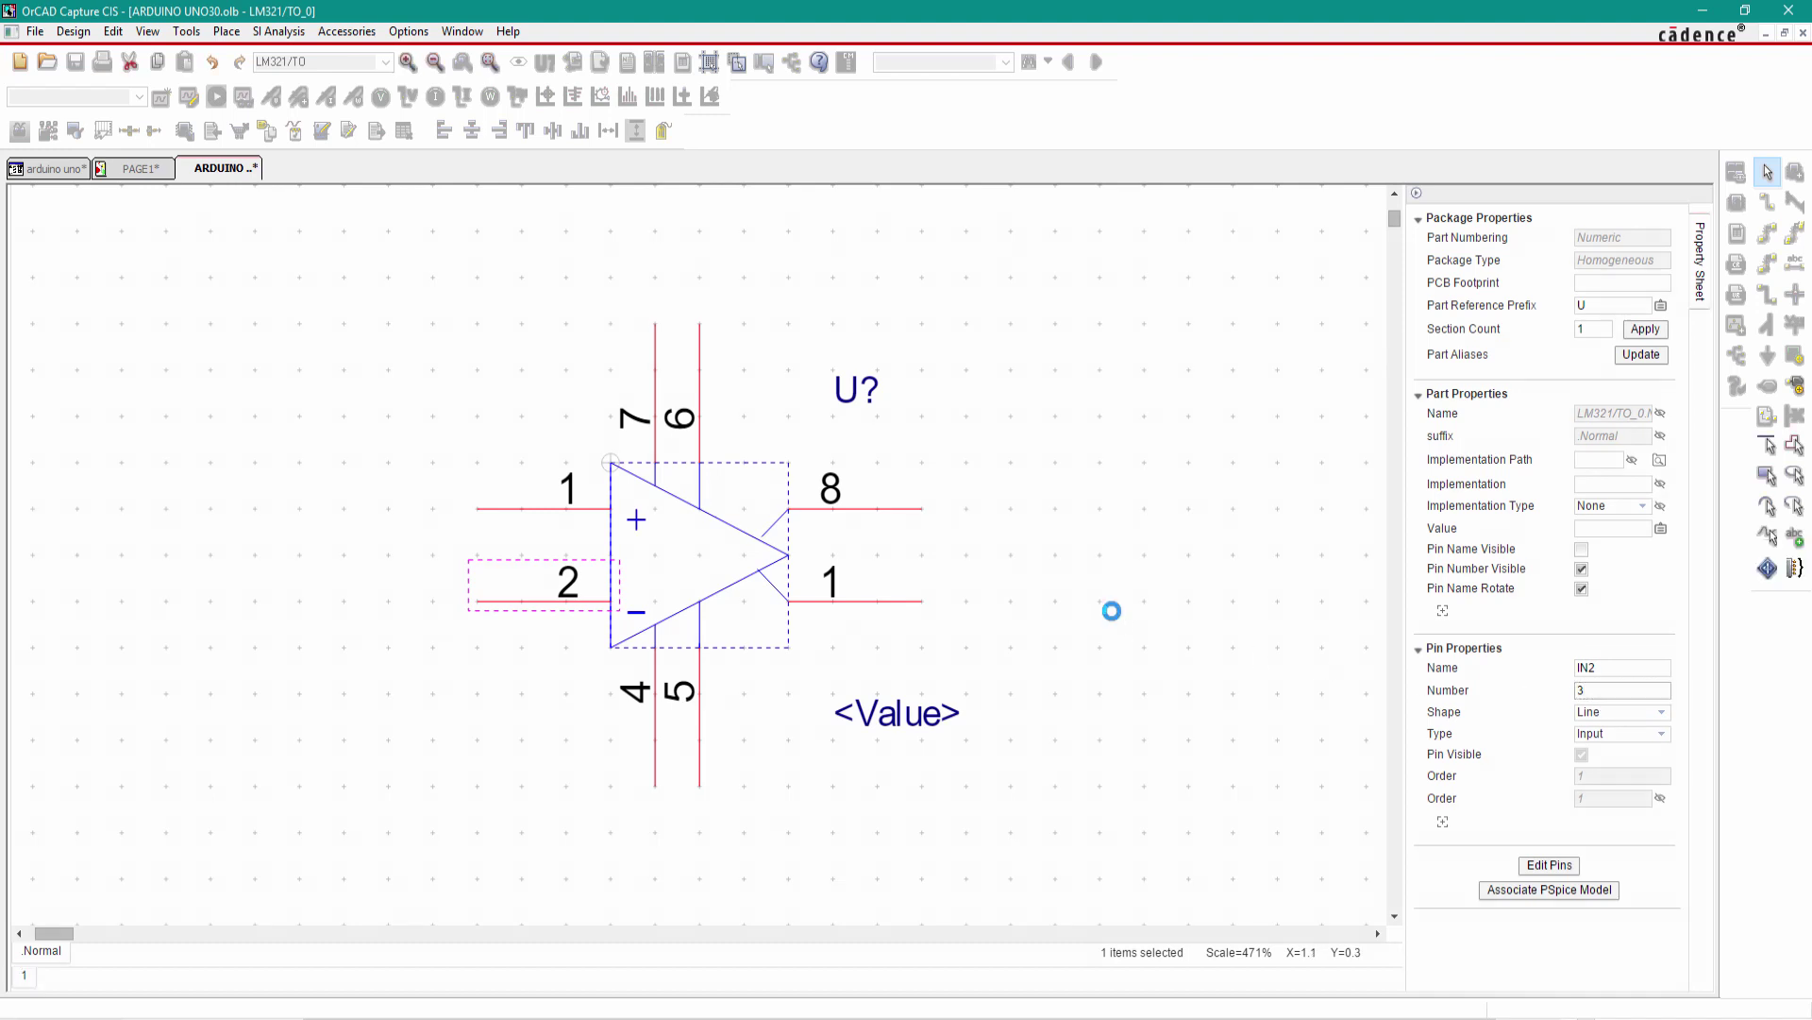
key(Return)
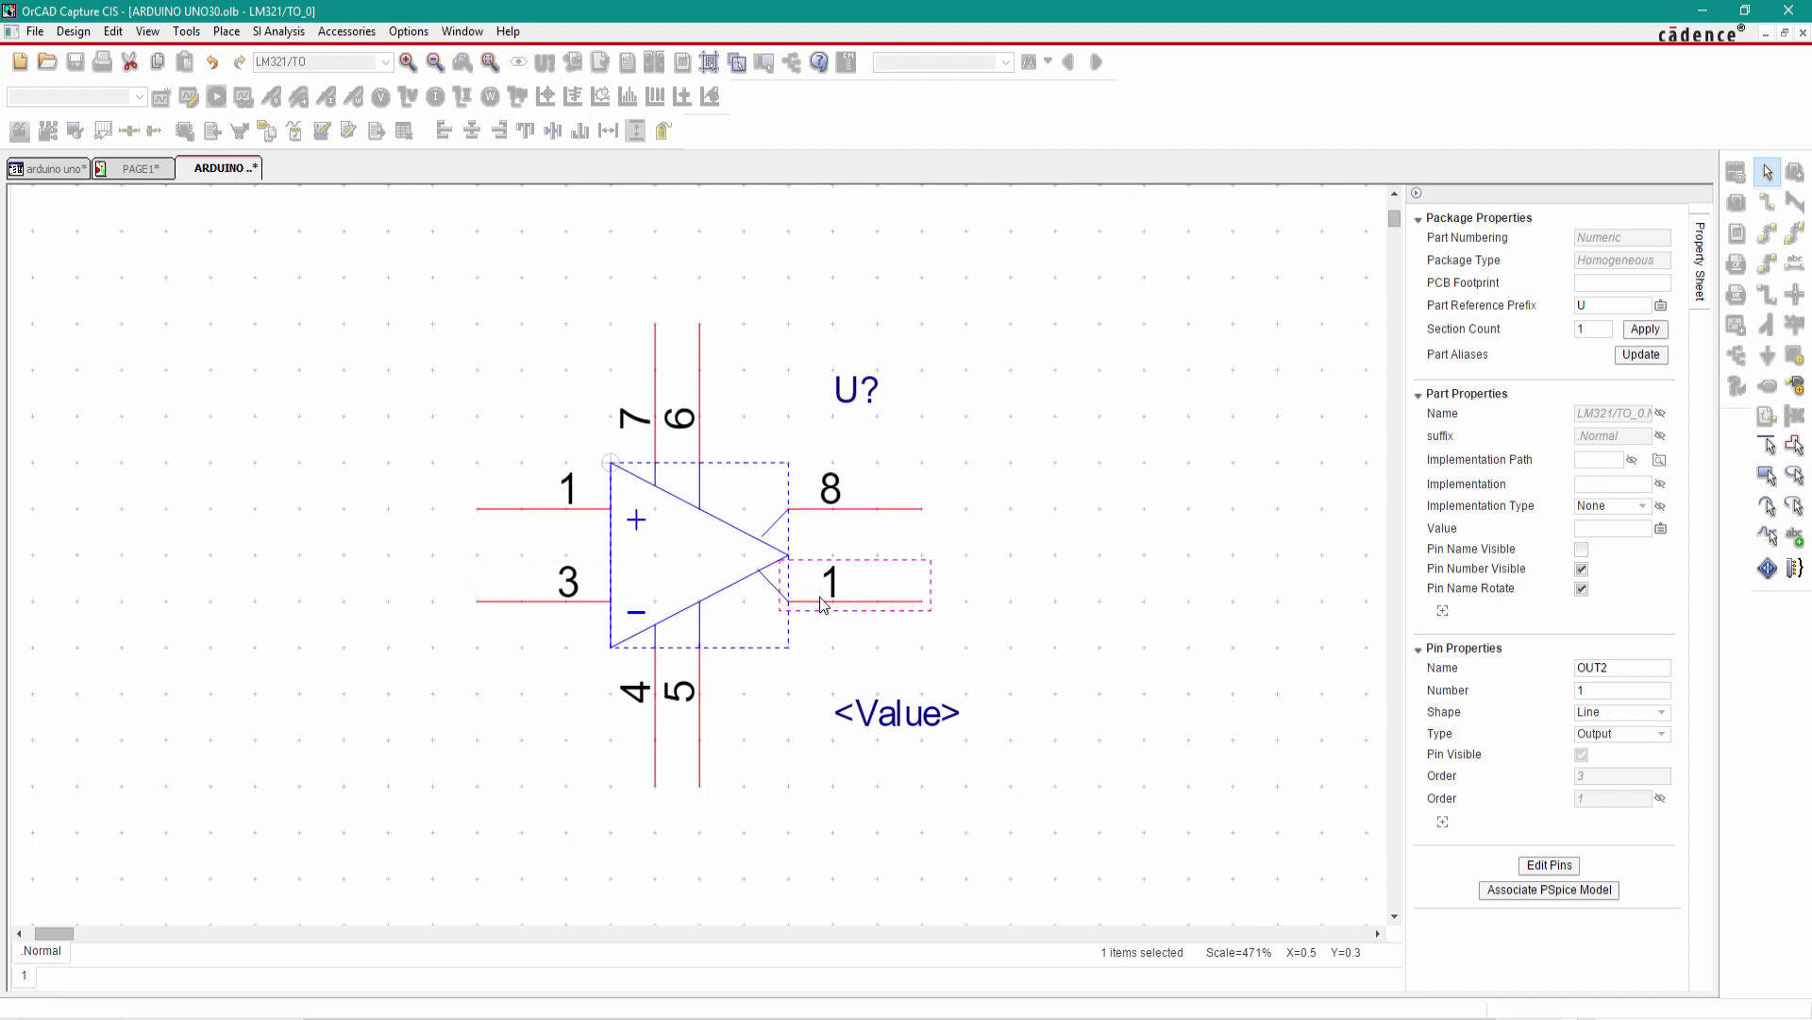
- Delete the op-amp's lower output pin OUT2 together with its short connecting line on the triangle
key(Delete)
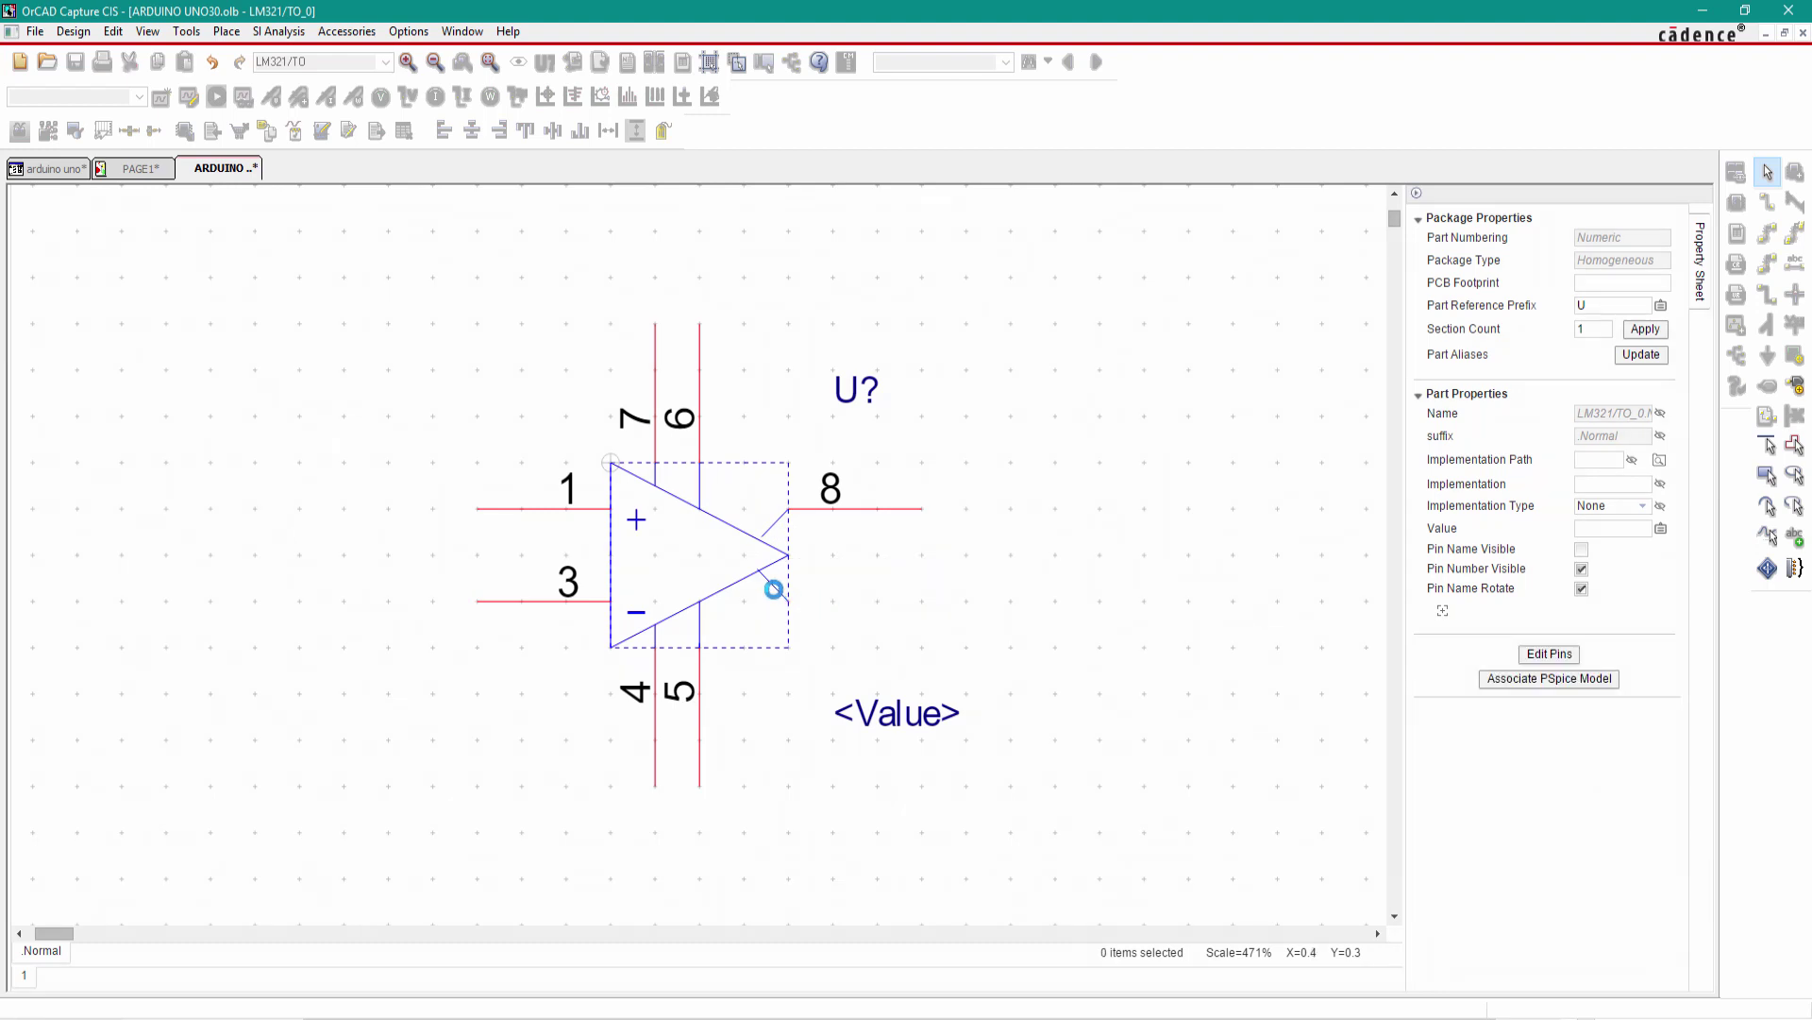
click(774, 593)
key(Delete)
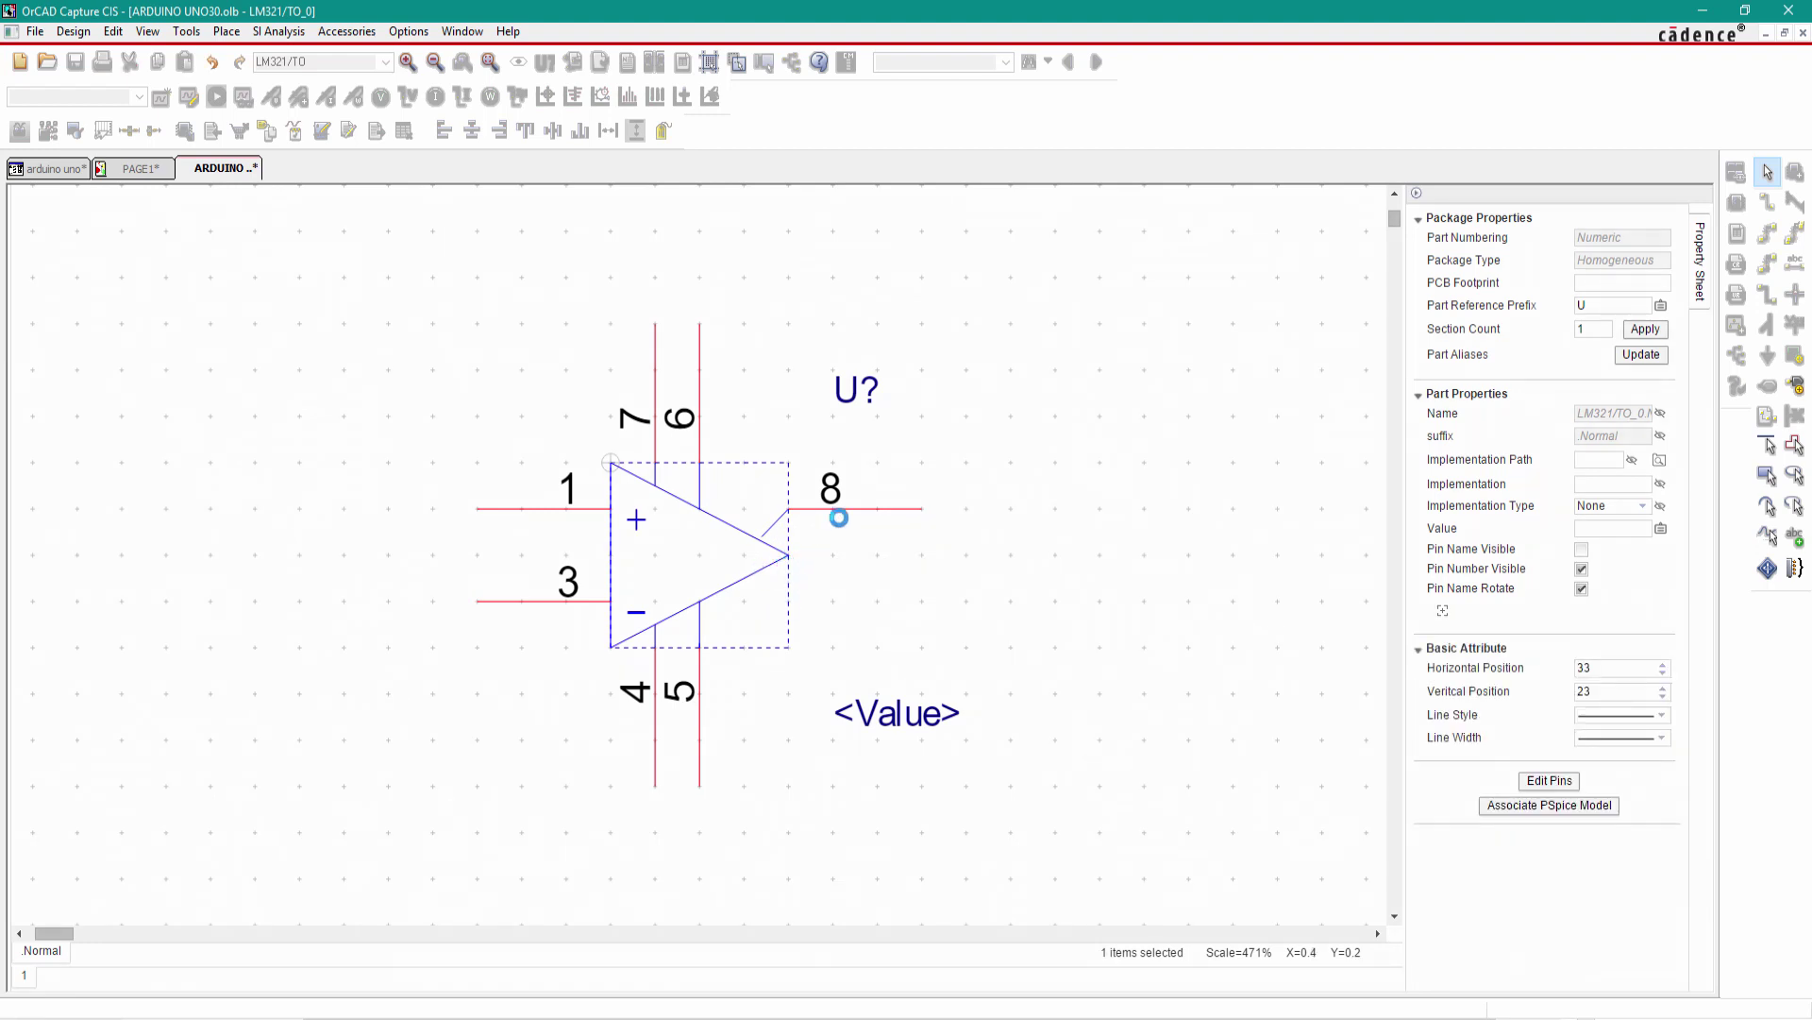
- Set the number of the remaining output pin OUT1 to 4
click(854, 515)
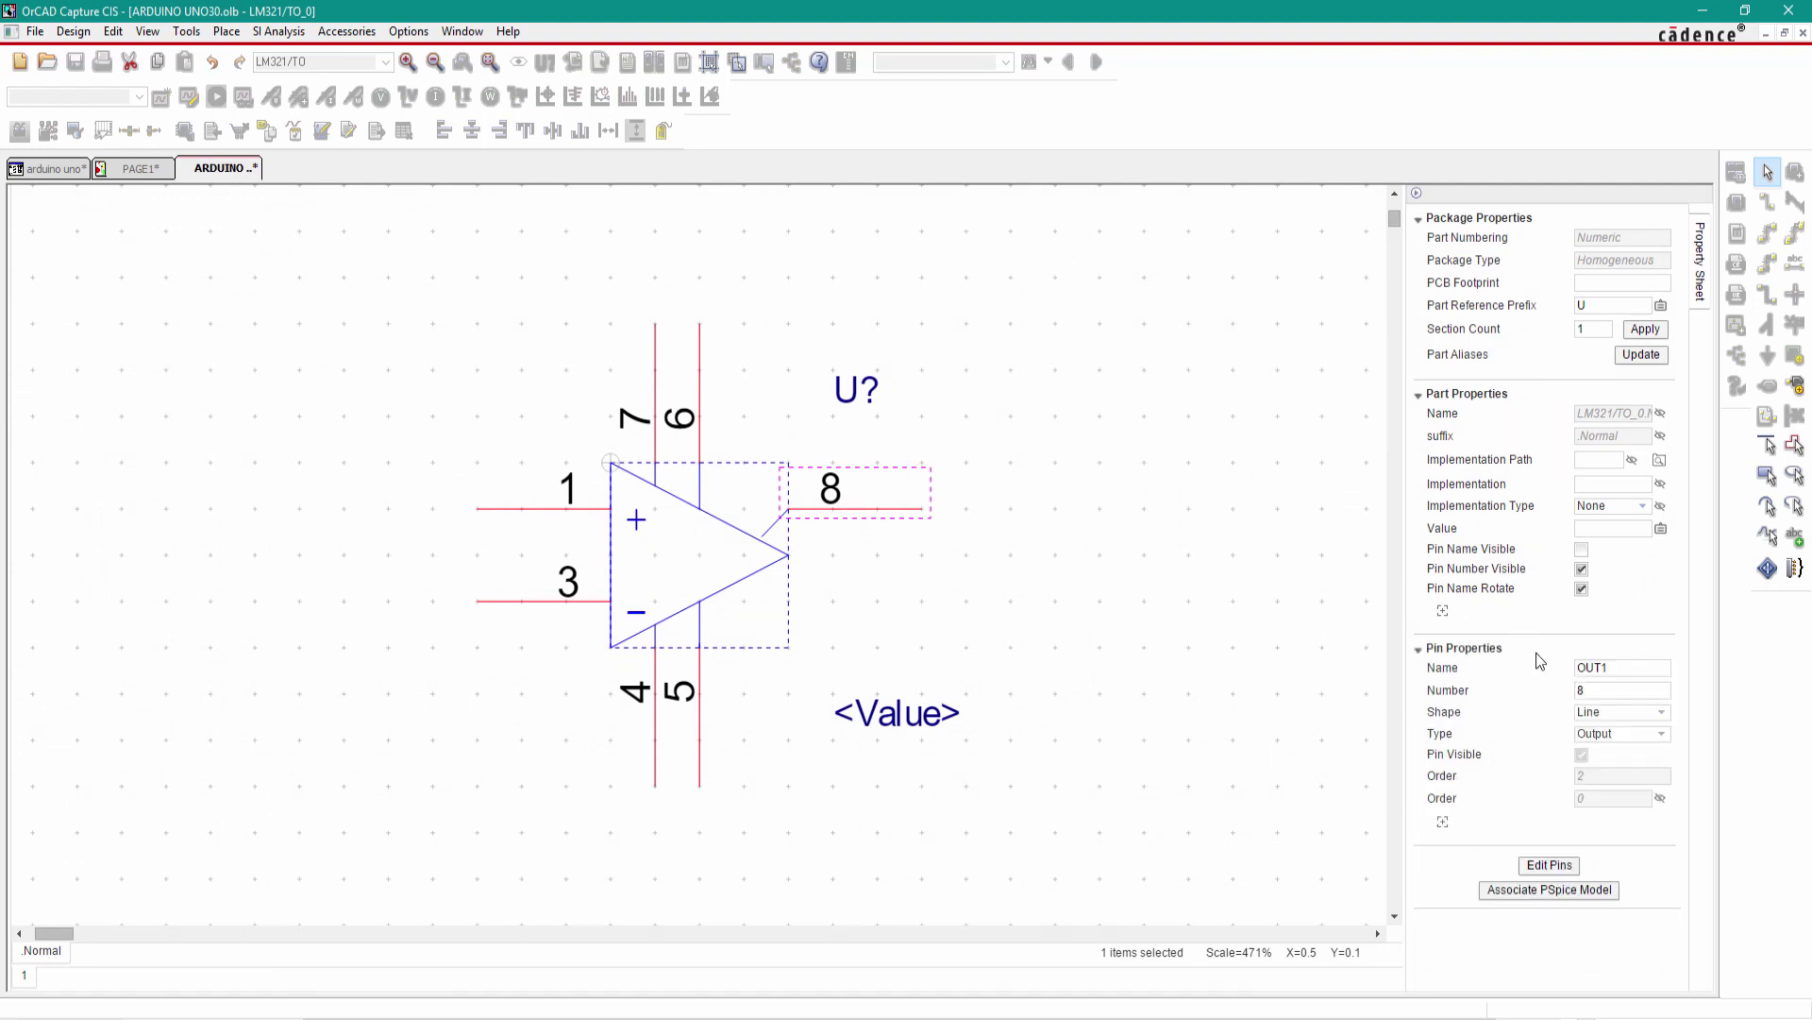
click(1586, 691)
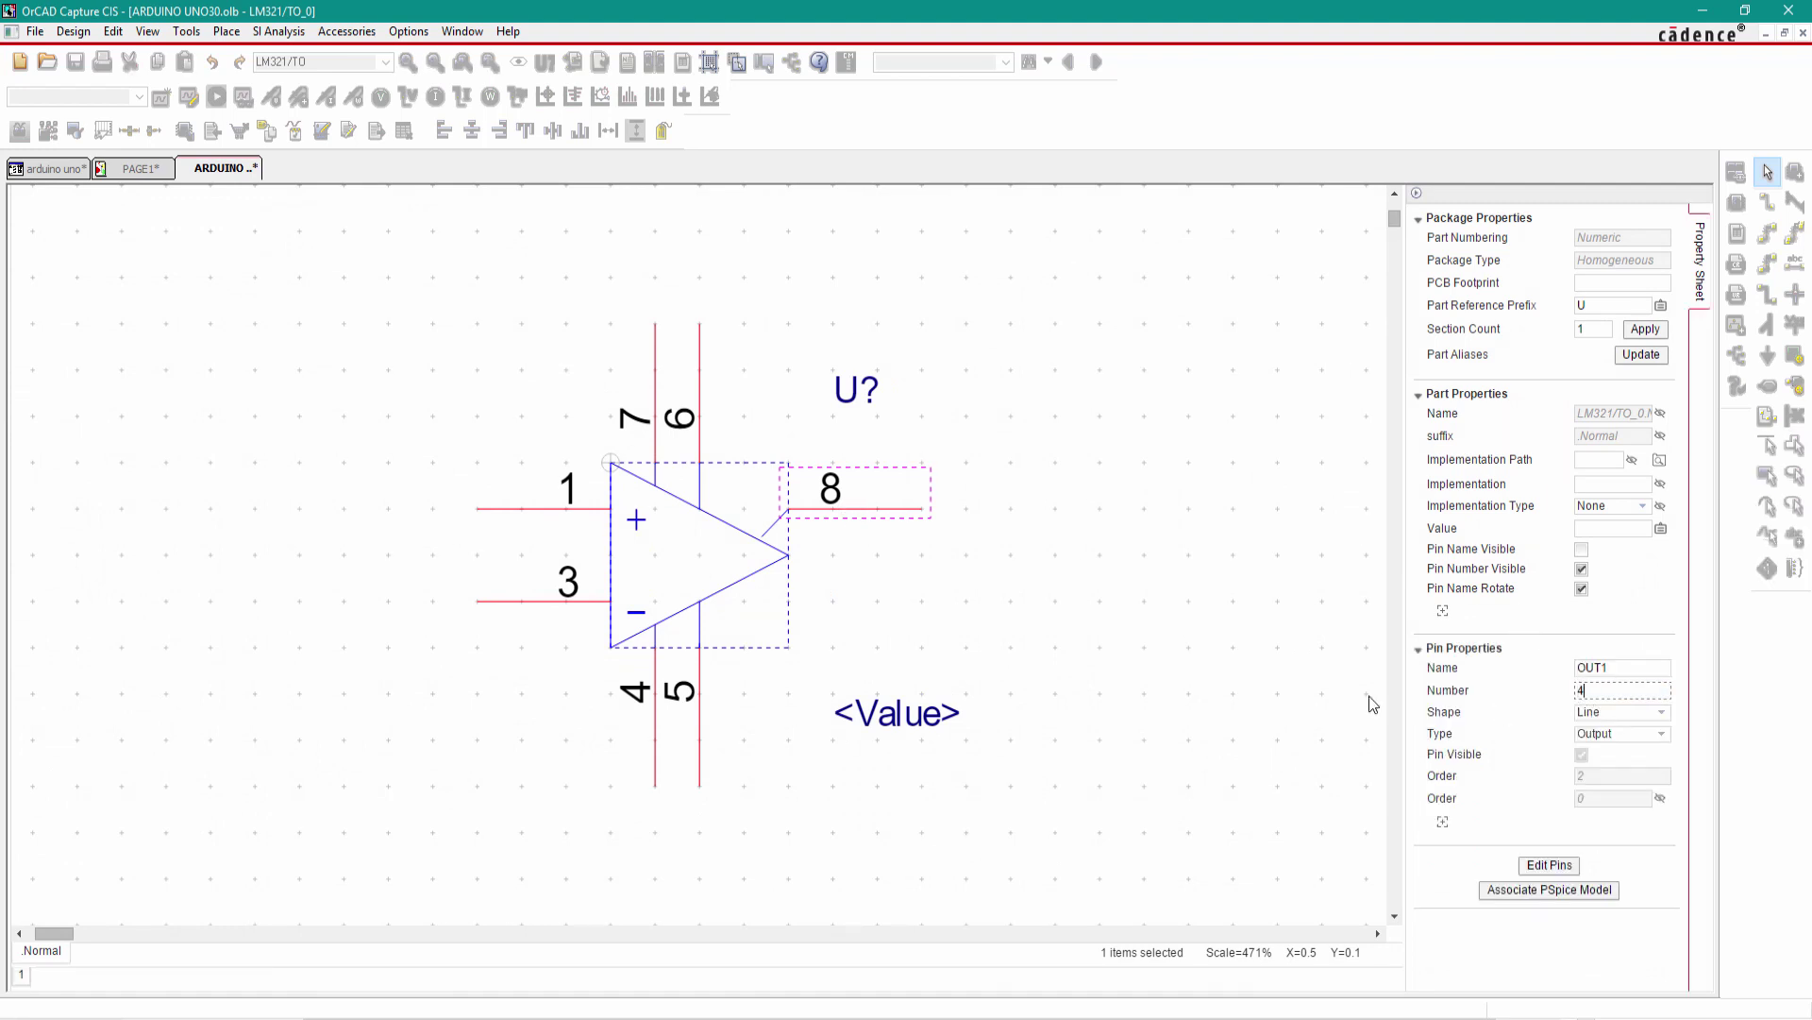
text(4)
key(Return)
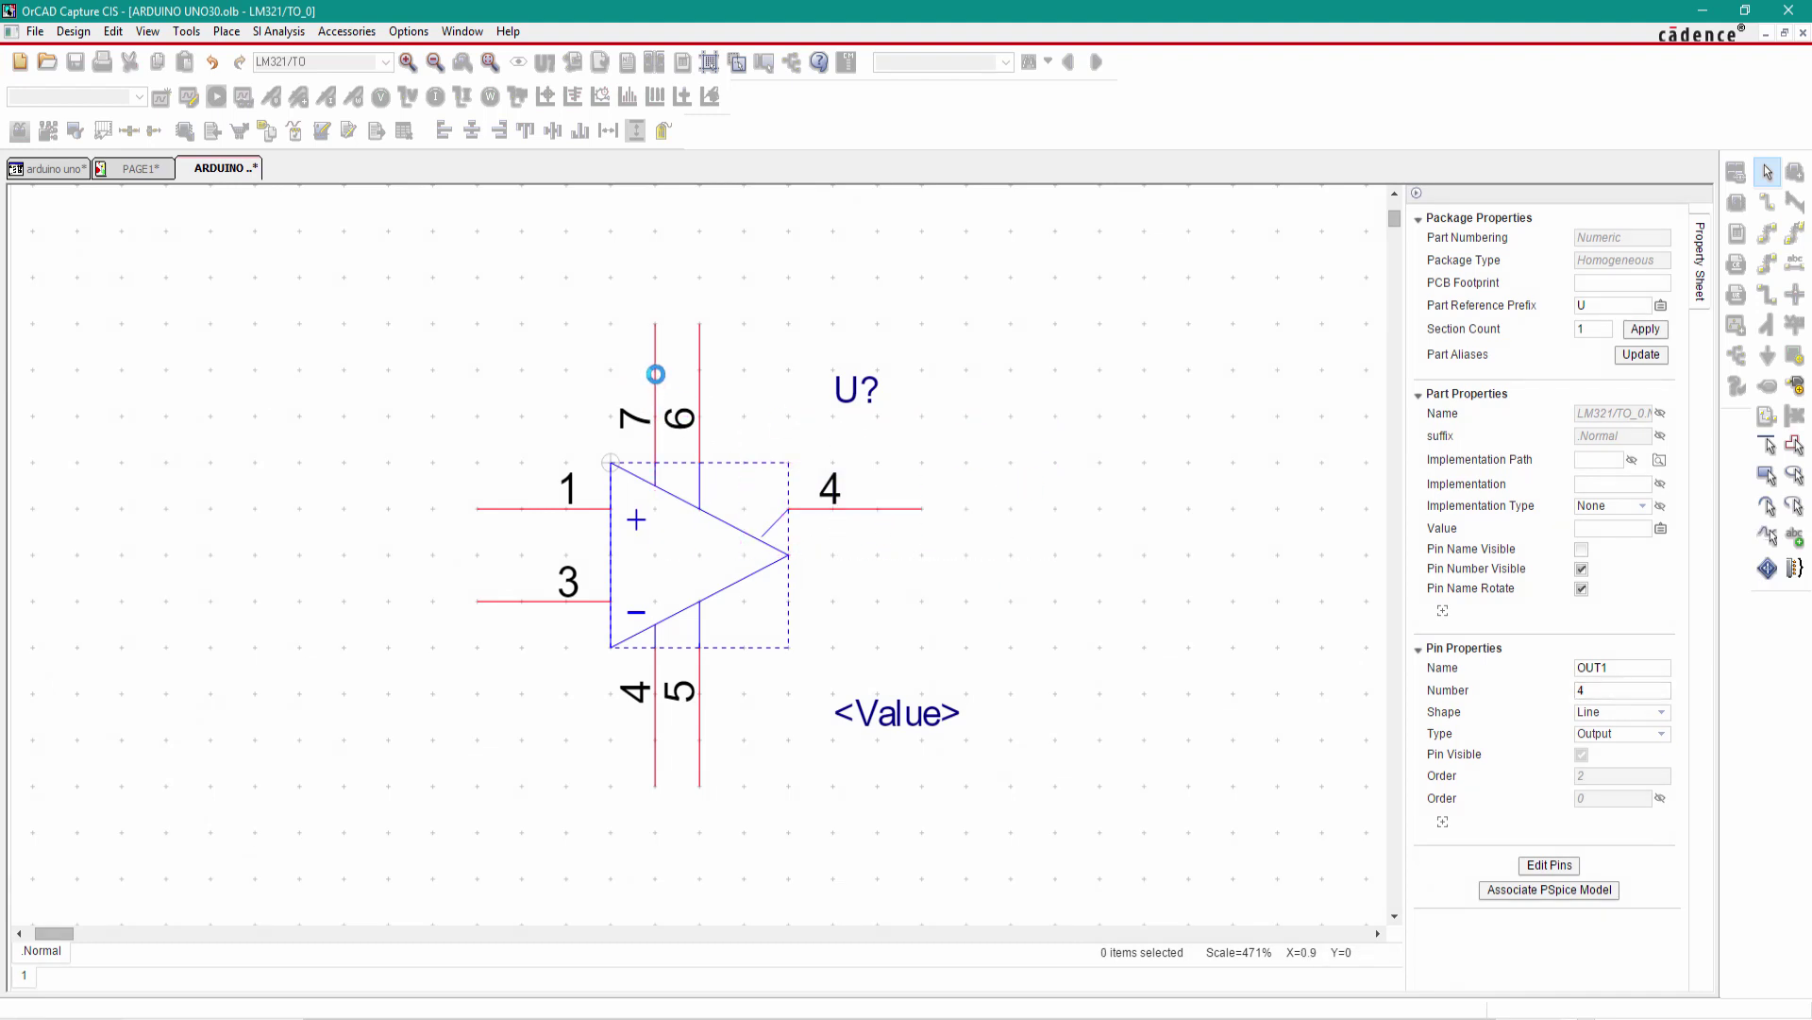
- Delete pin 7 above the op-amp and pin 4 below it, along with their short stub lines
click(658, 378)
click(658, 379)
key(Delete)
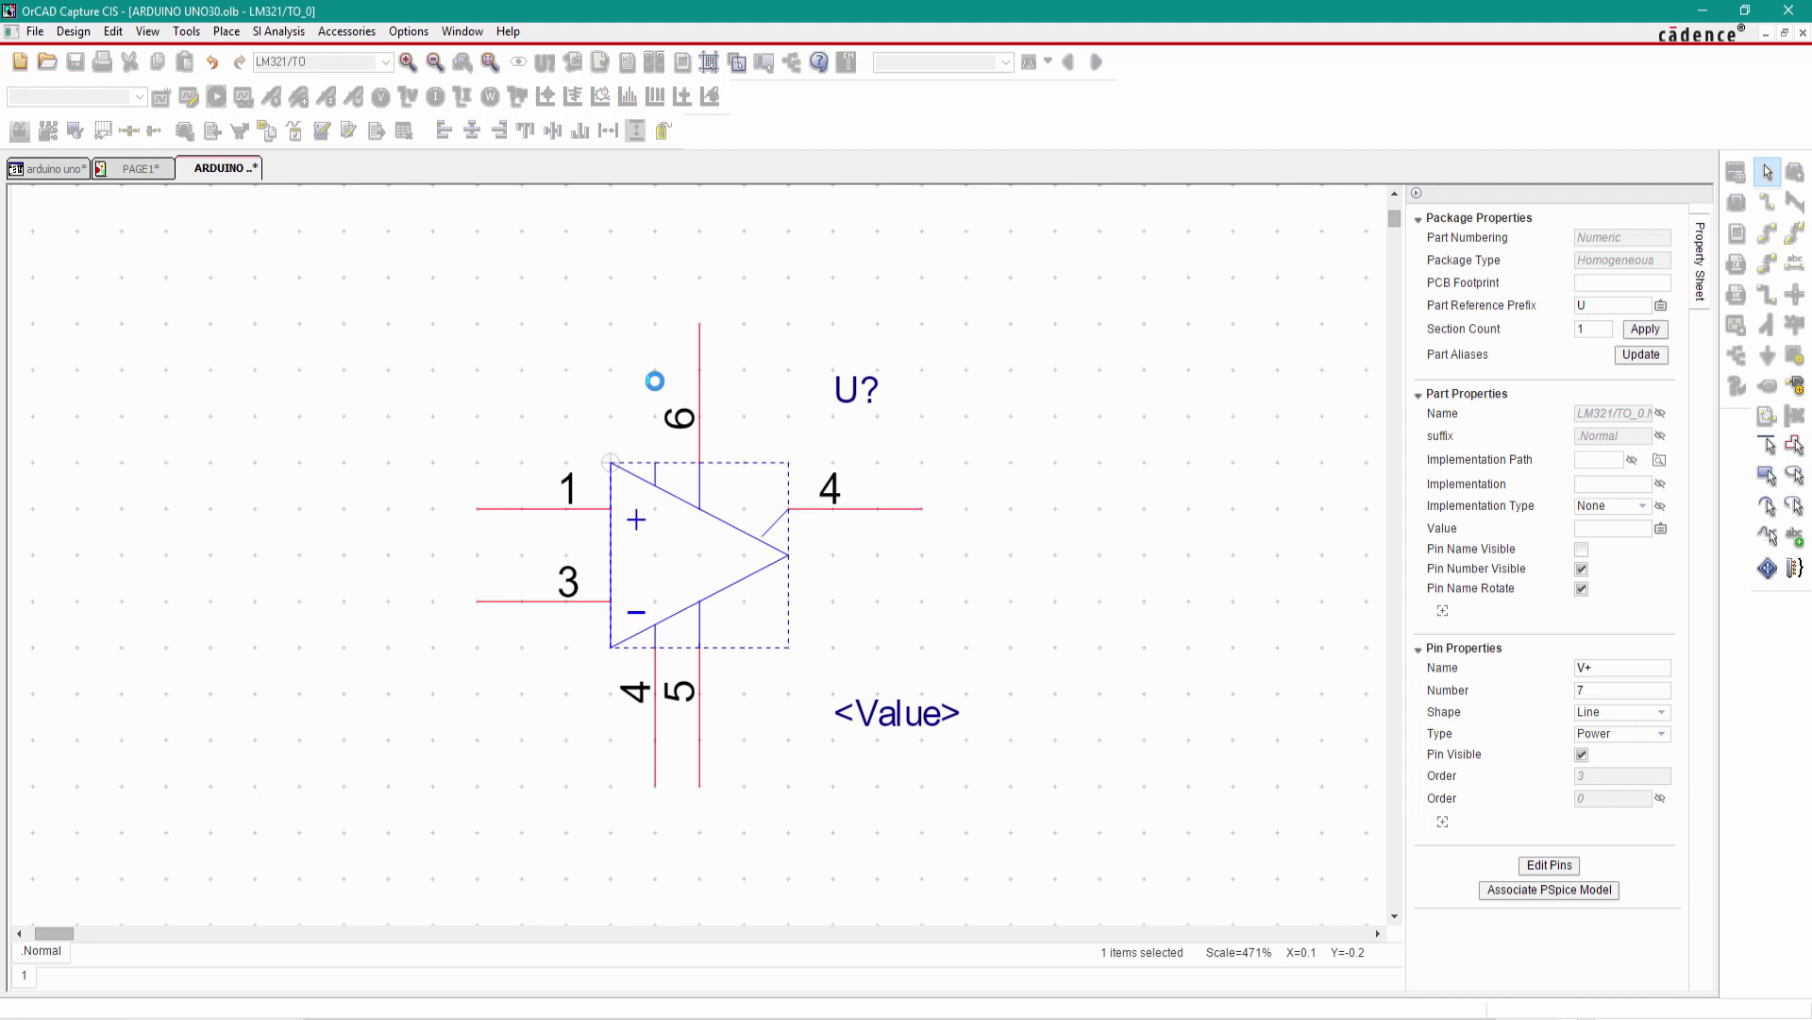
click(658, 670)
key(Delete)
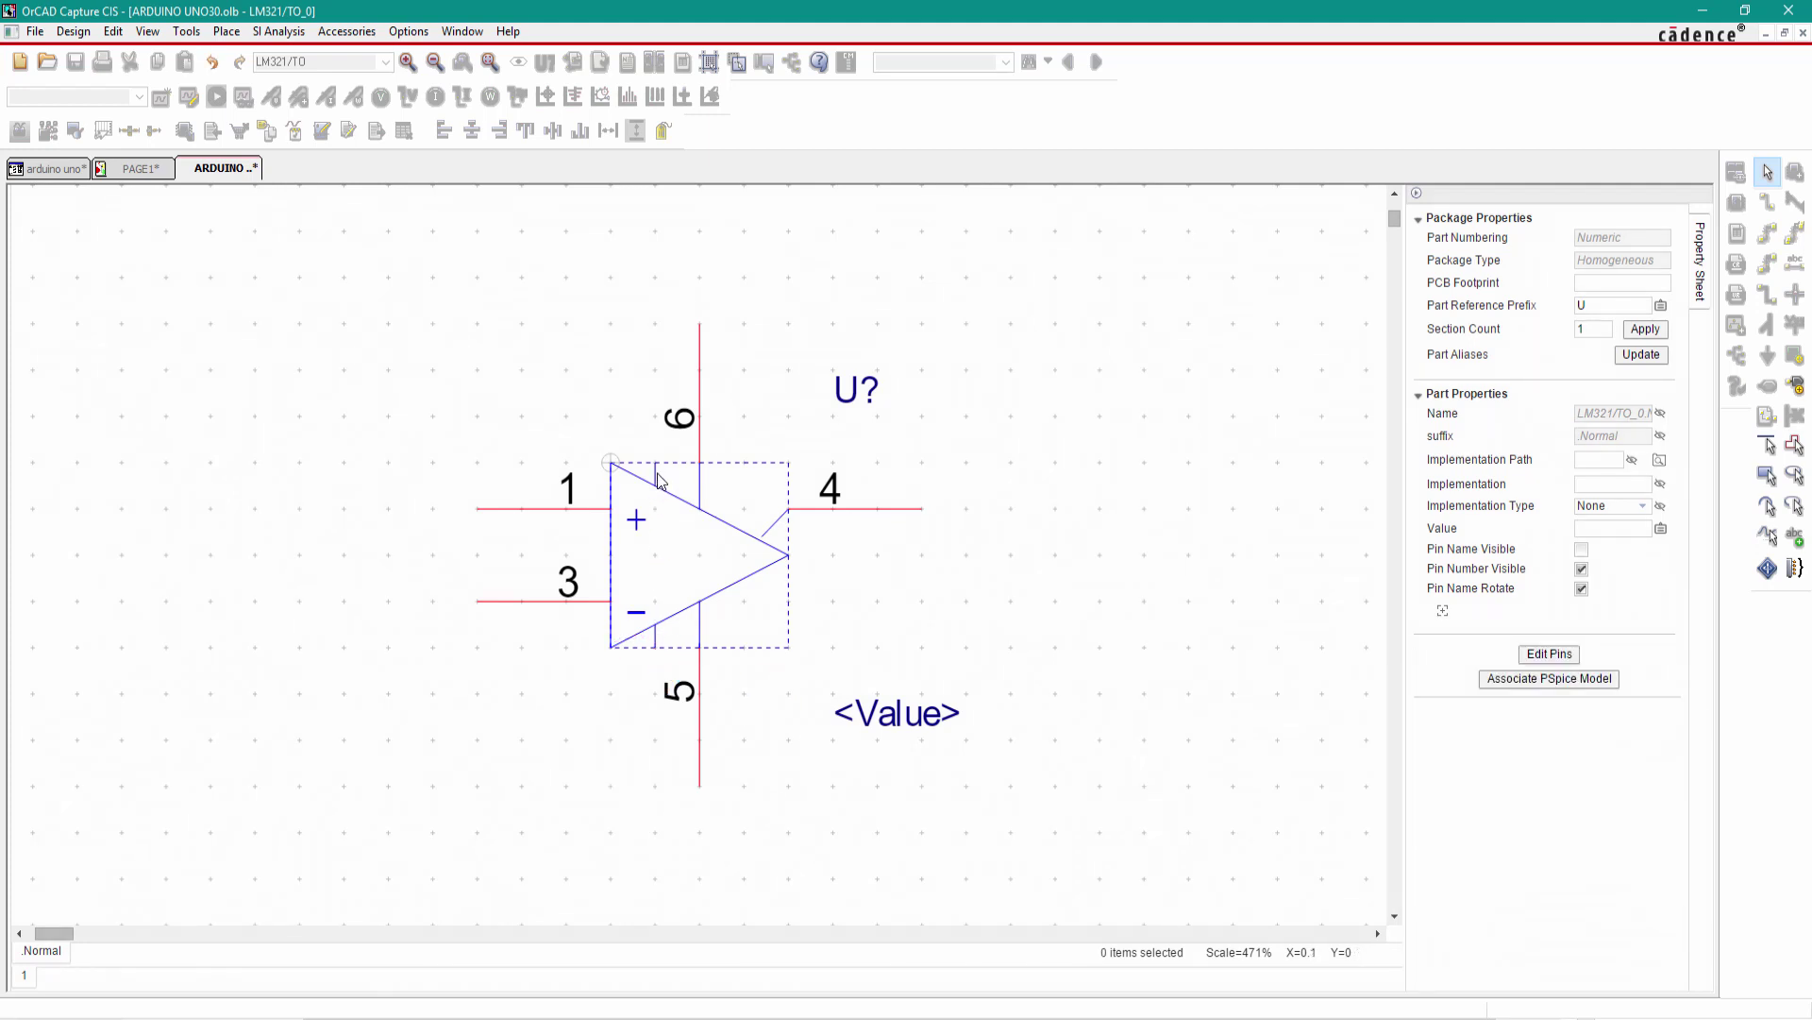
click(656, 463)
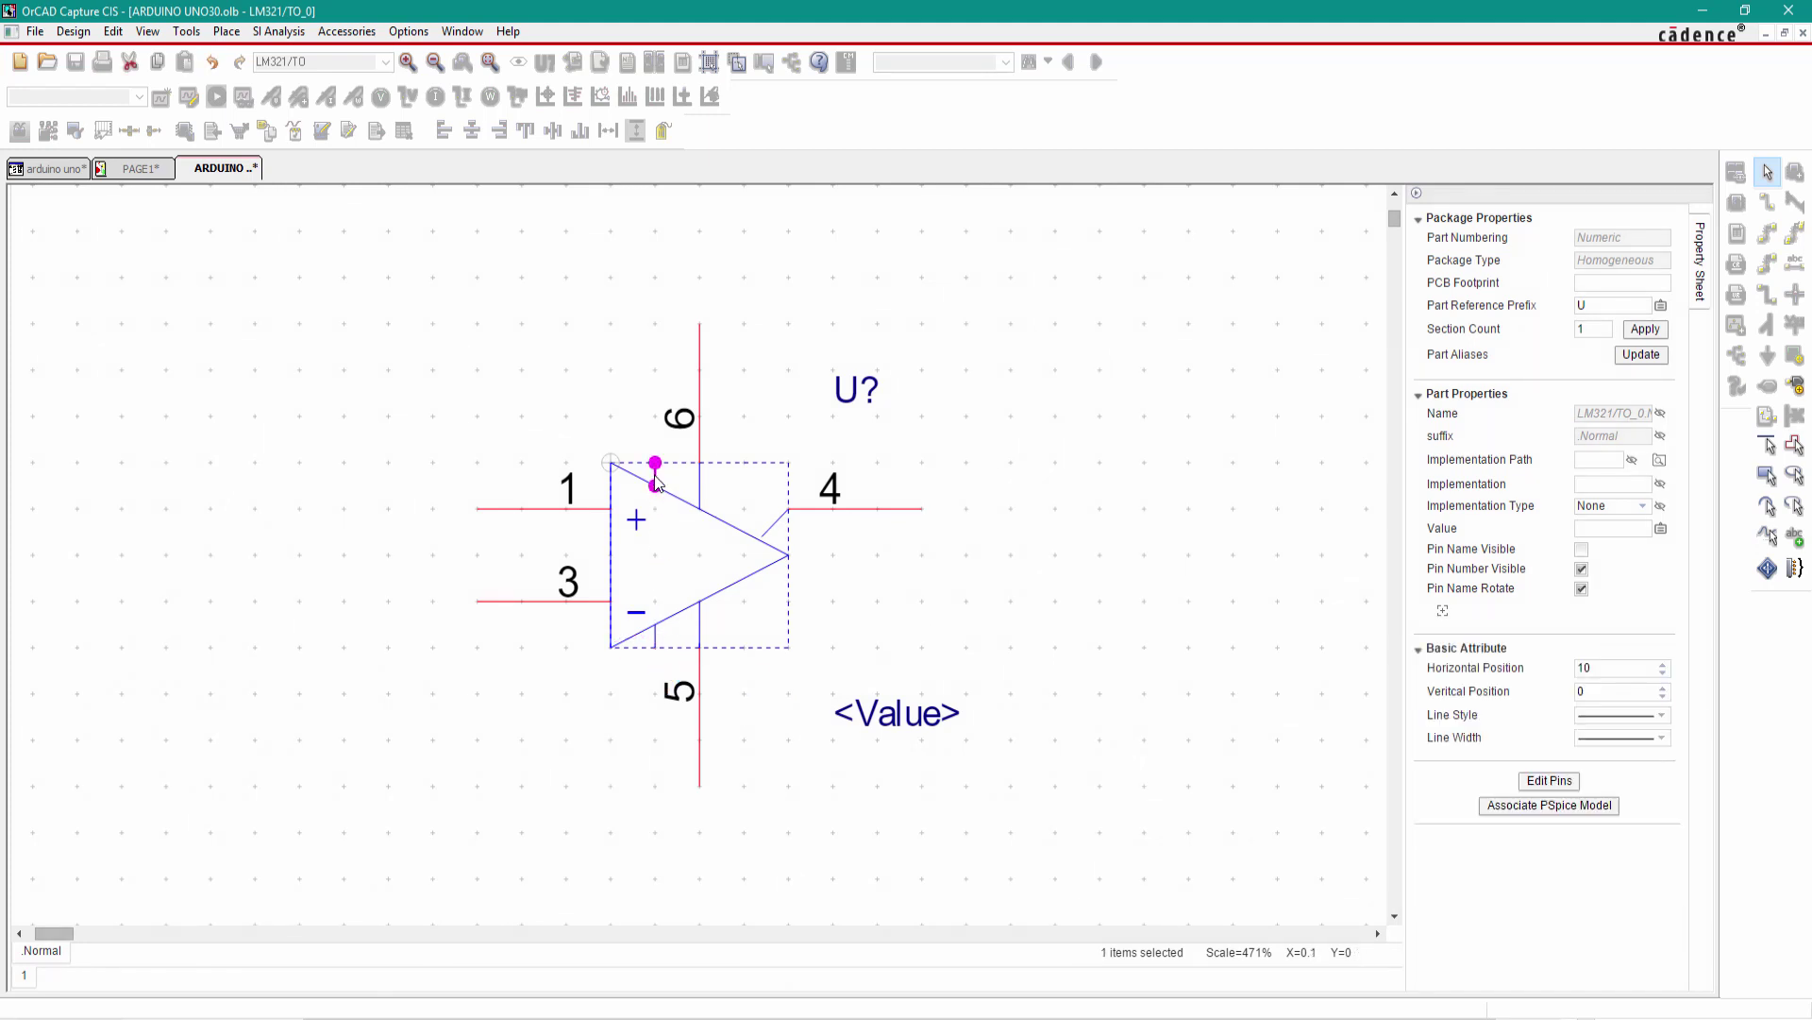
click(652, 630)
- Change the remaining pin above the op-amp to number 5 and name it VCC
click(702, 459)
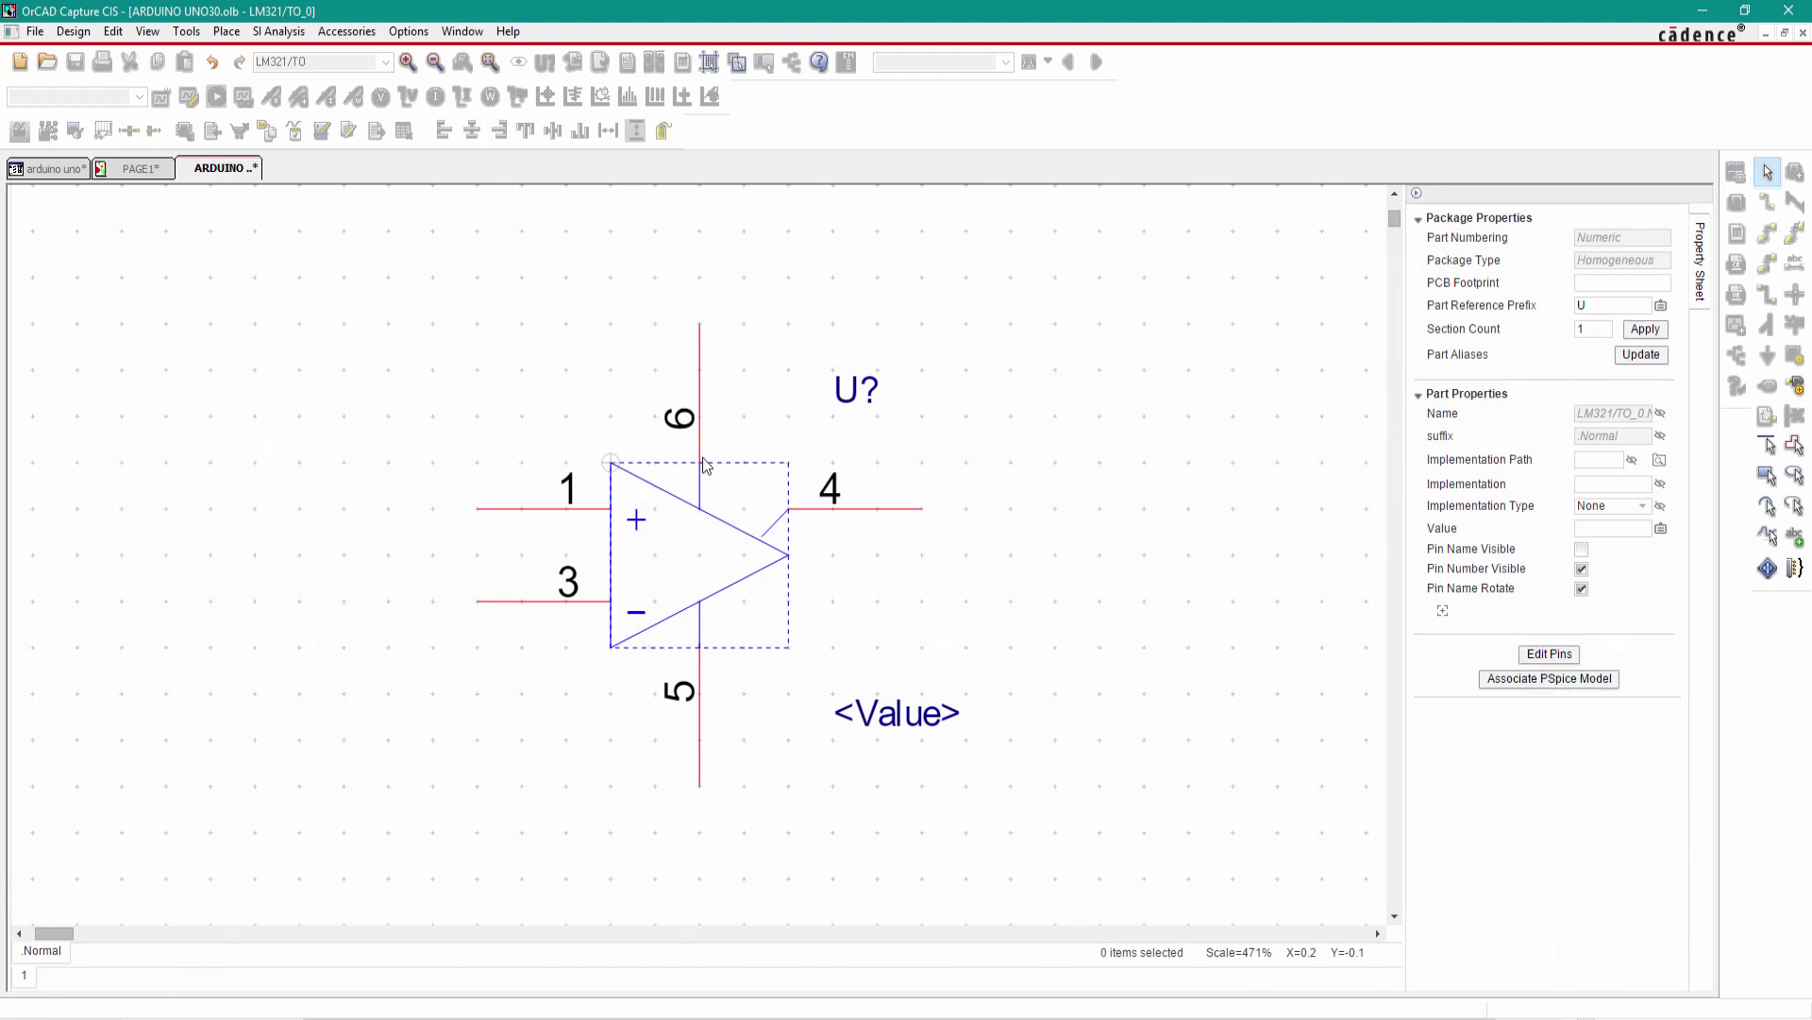
click(699, 389)
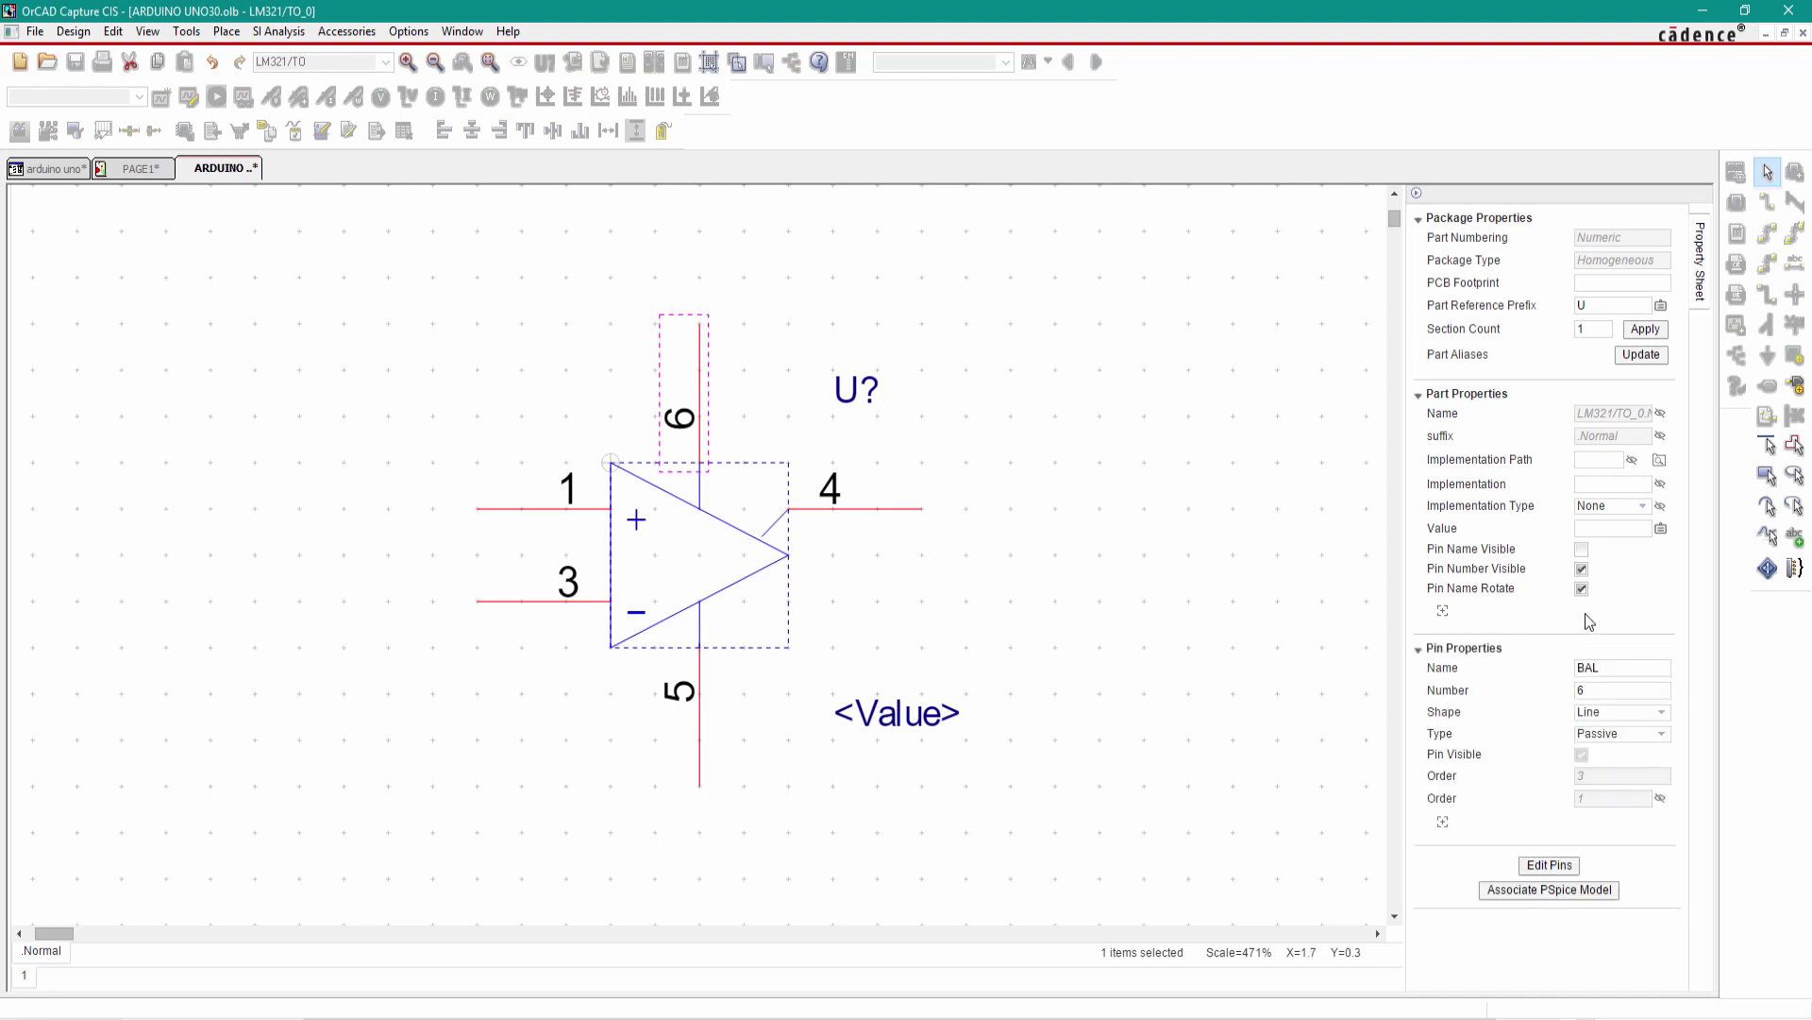
click(1596, 696)
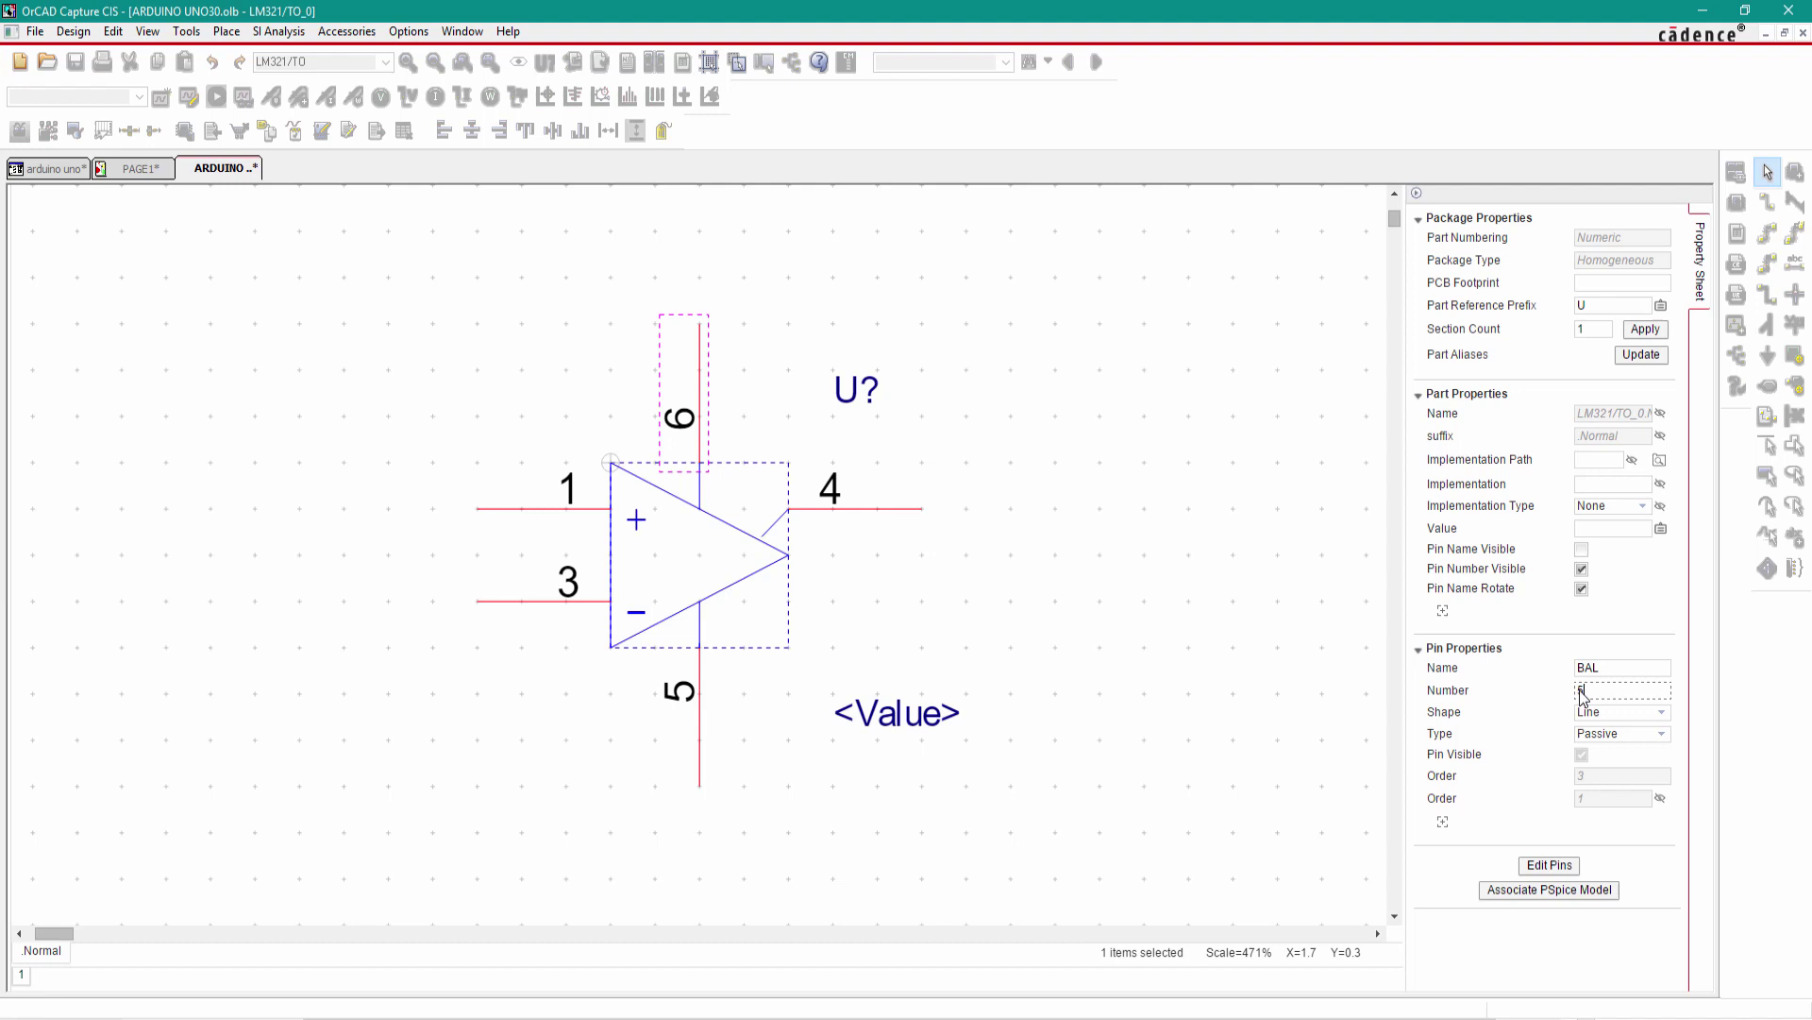
text(5)
click(1589, 670)
text(VCC)
key(Return)
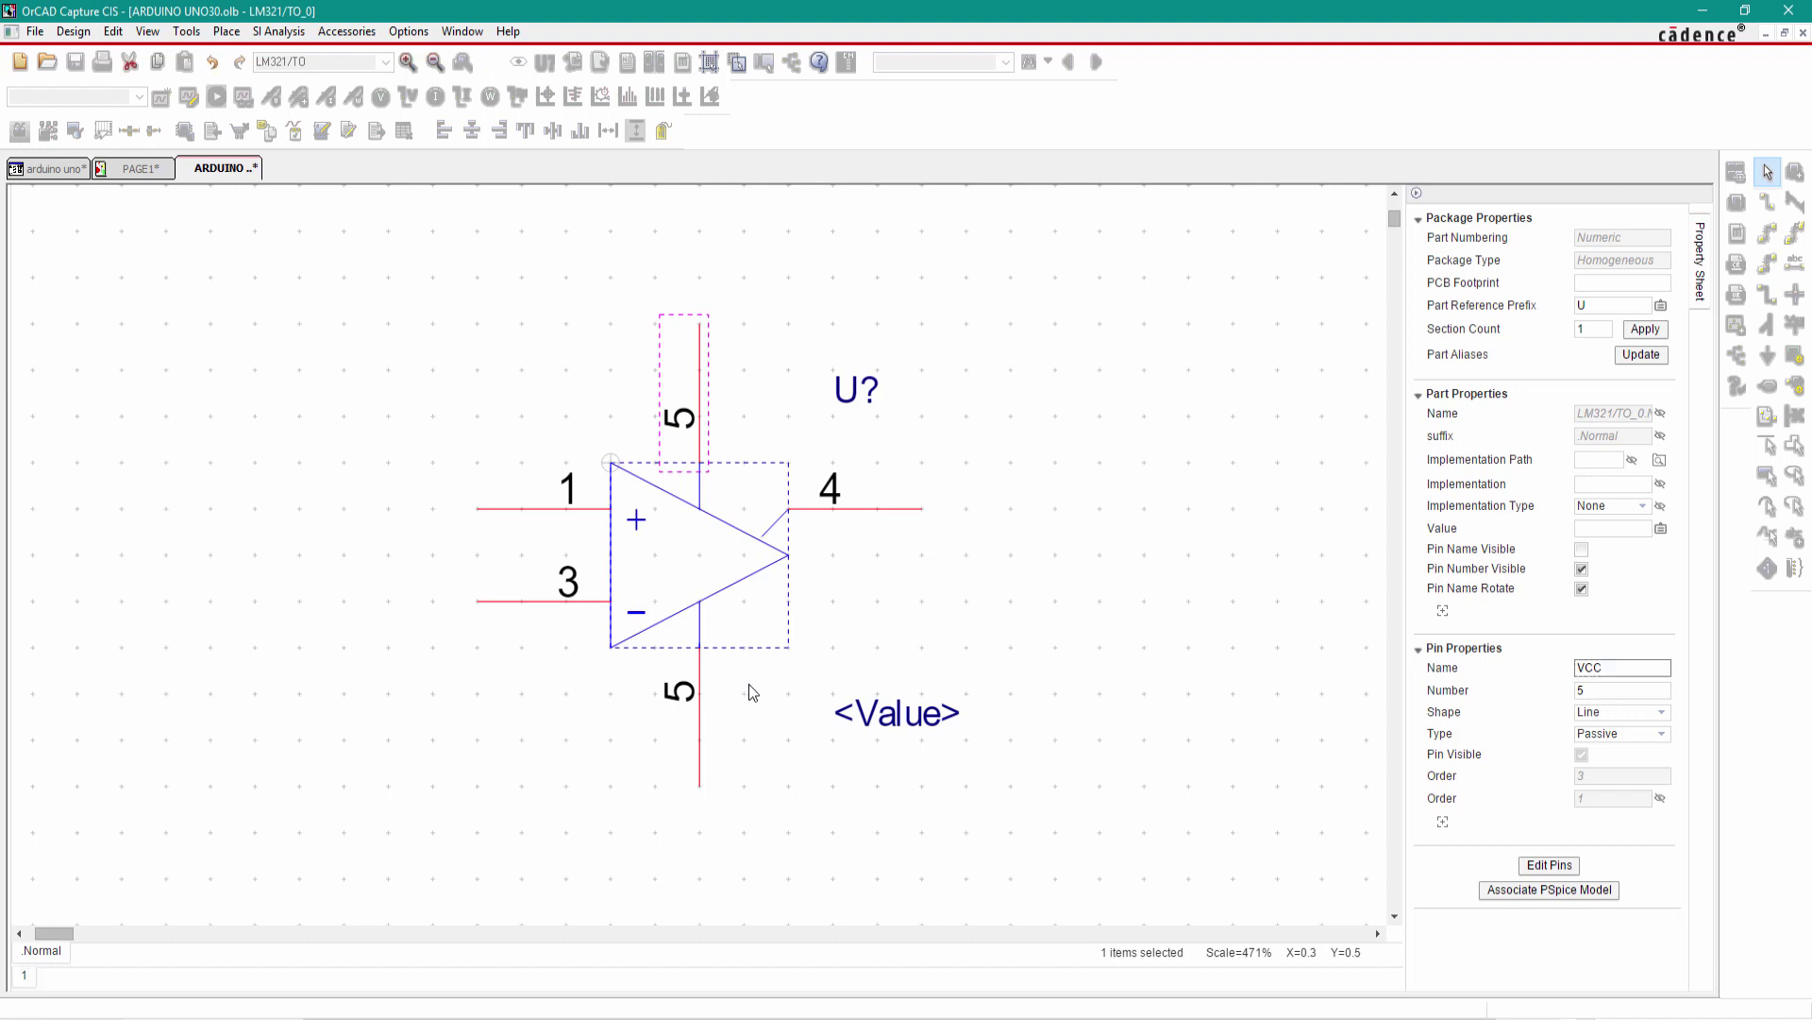
- Change the remaining pin below the op-amp to number 2 and name it GND
click(699, 676)
double_click(1579, 696)
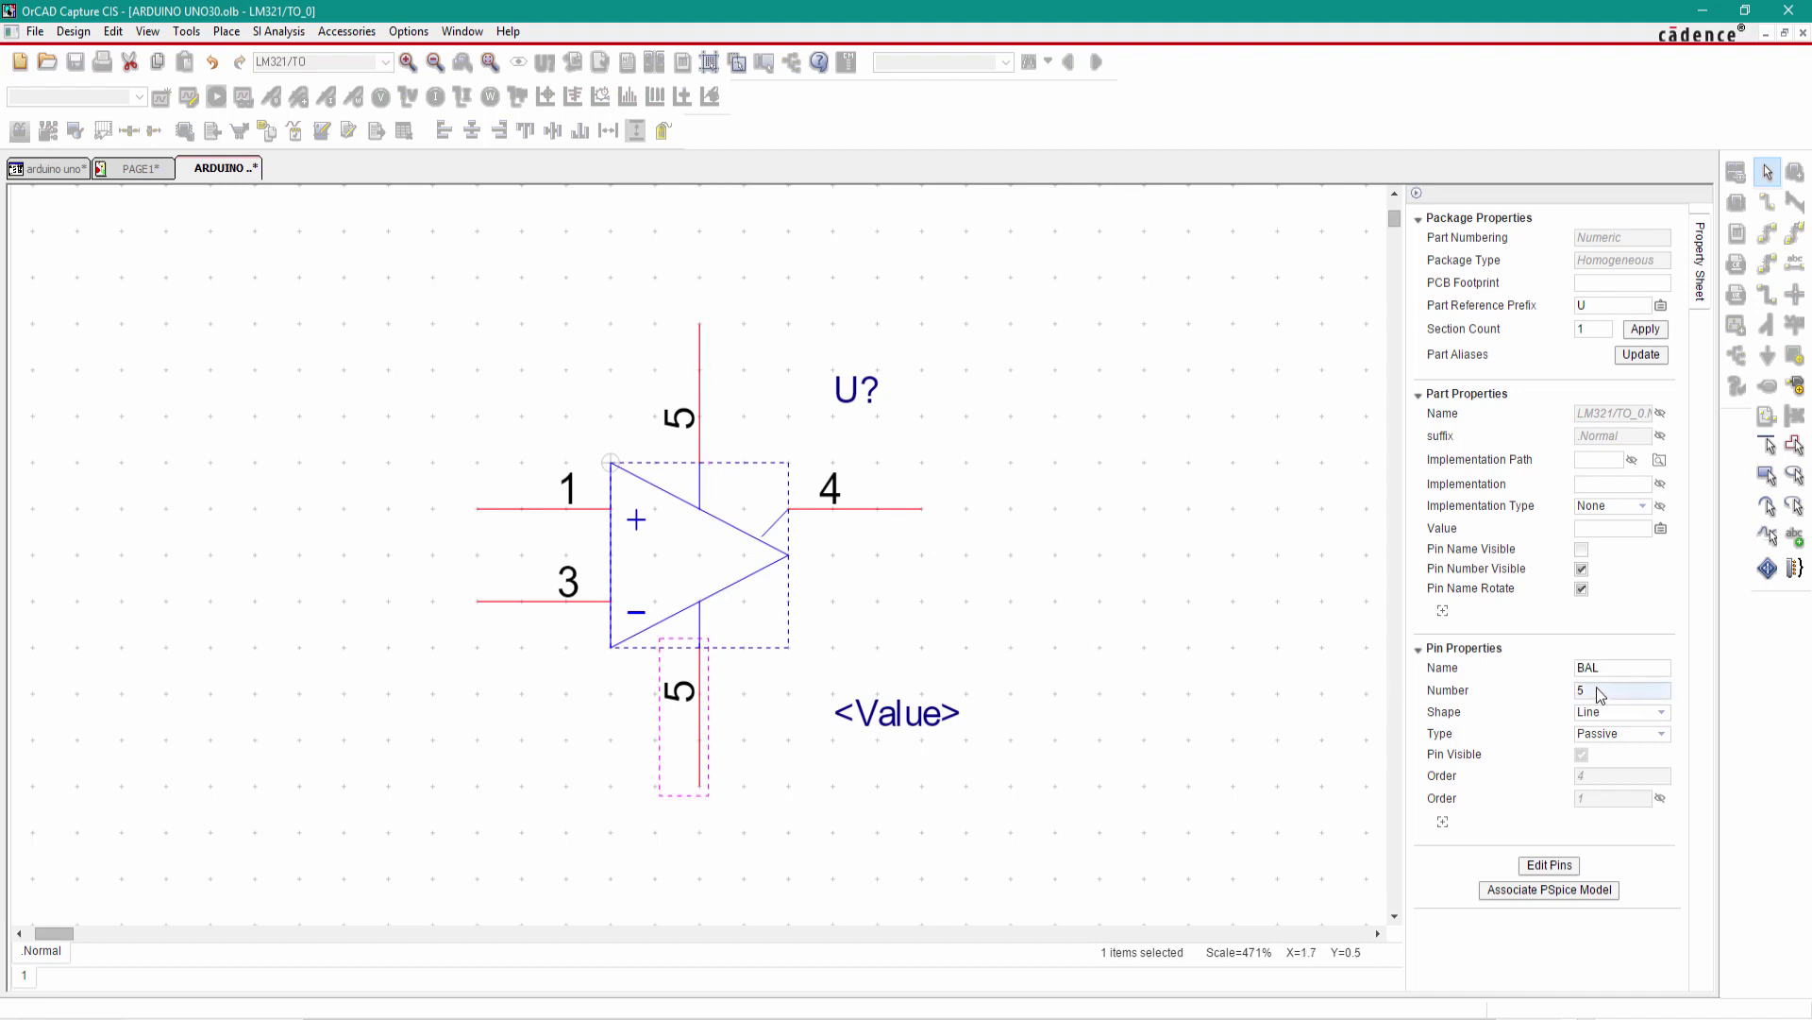
text(2)
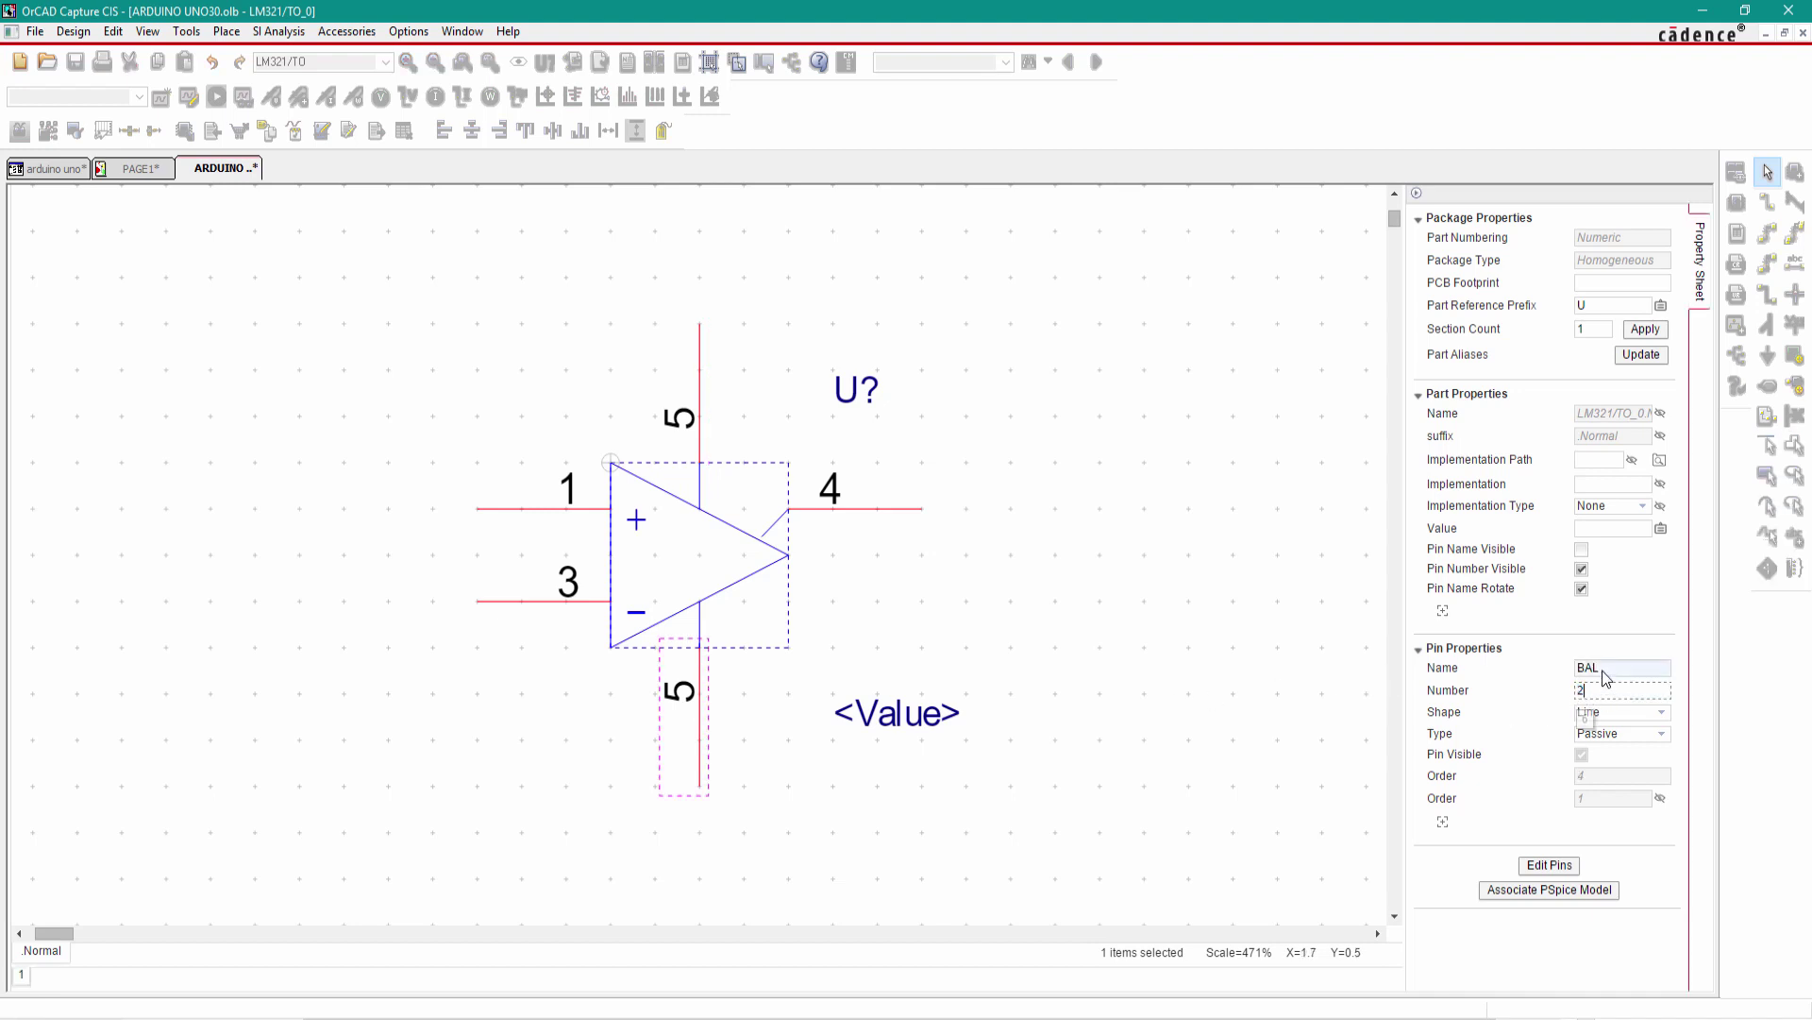
double_click(1595, 668)
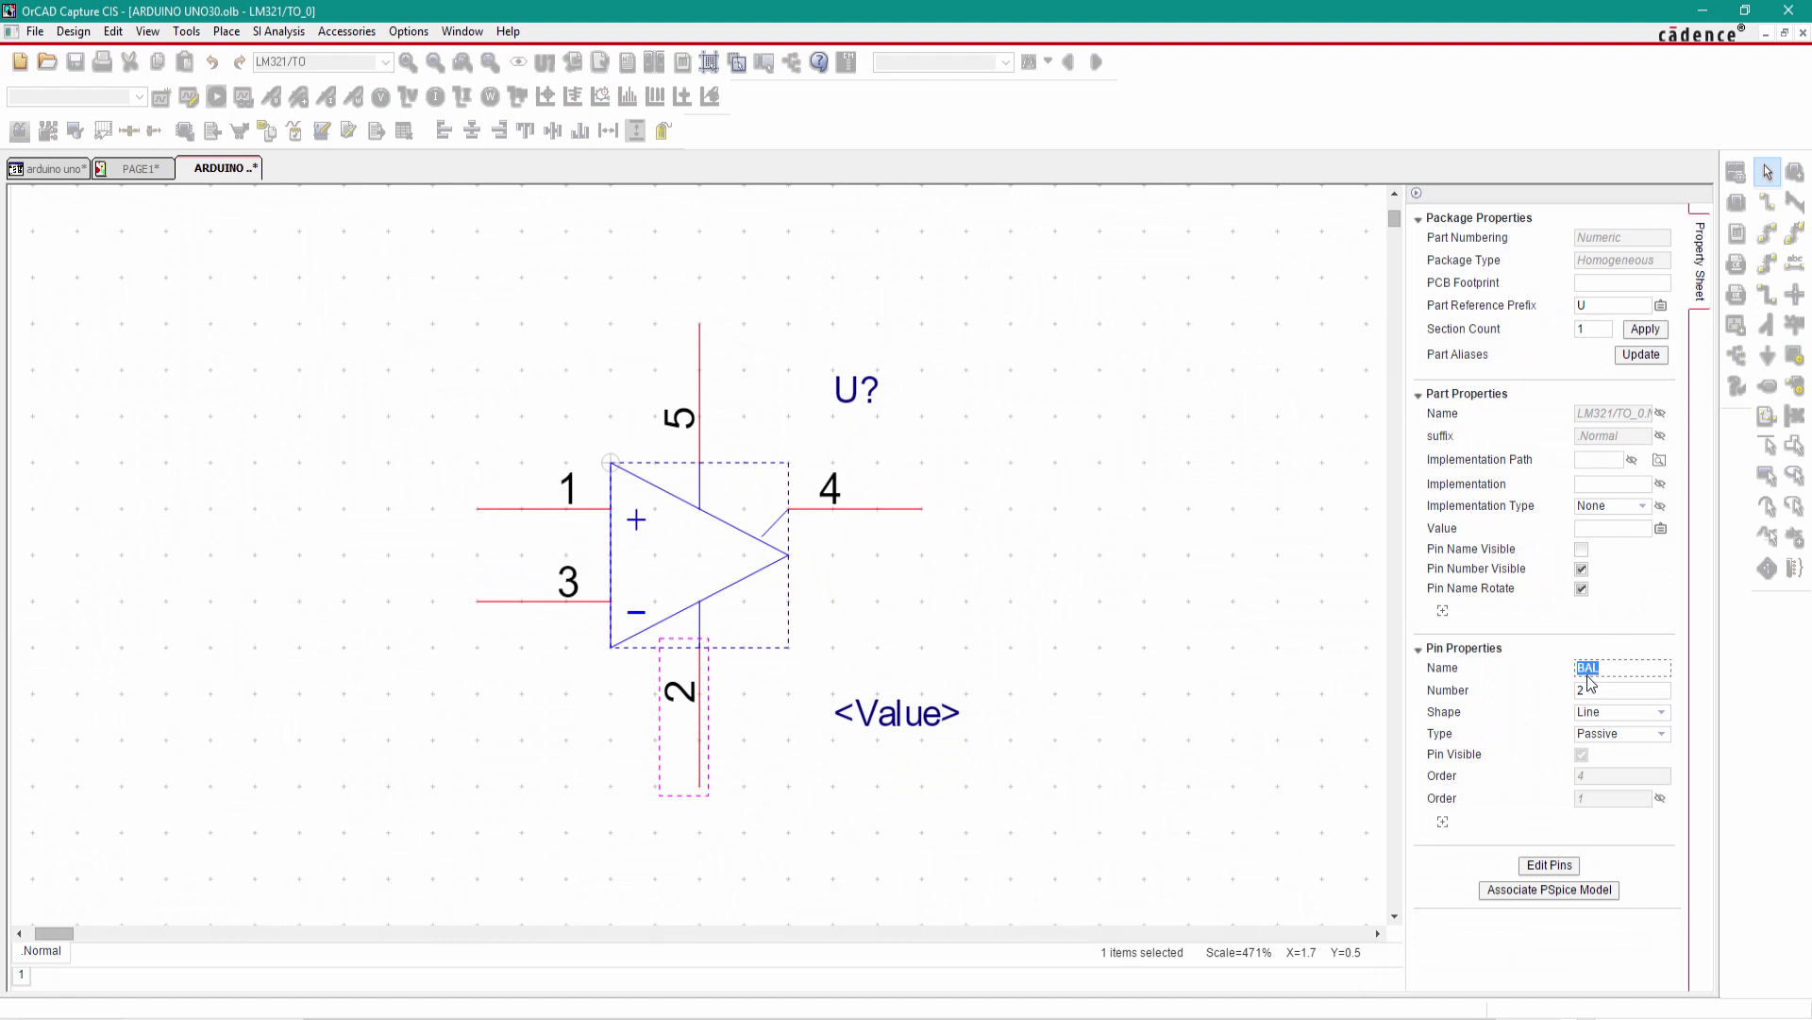
text(GND)
drag(1142, 546, 1048, 483)
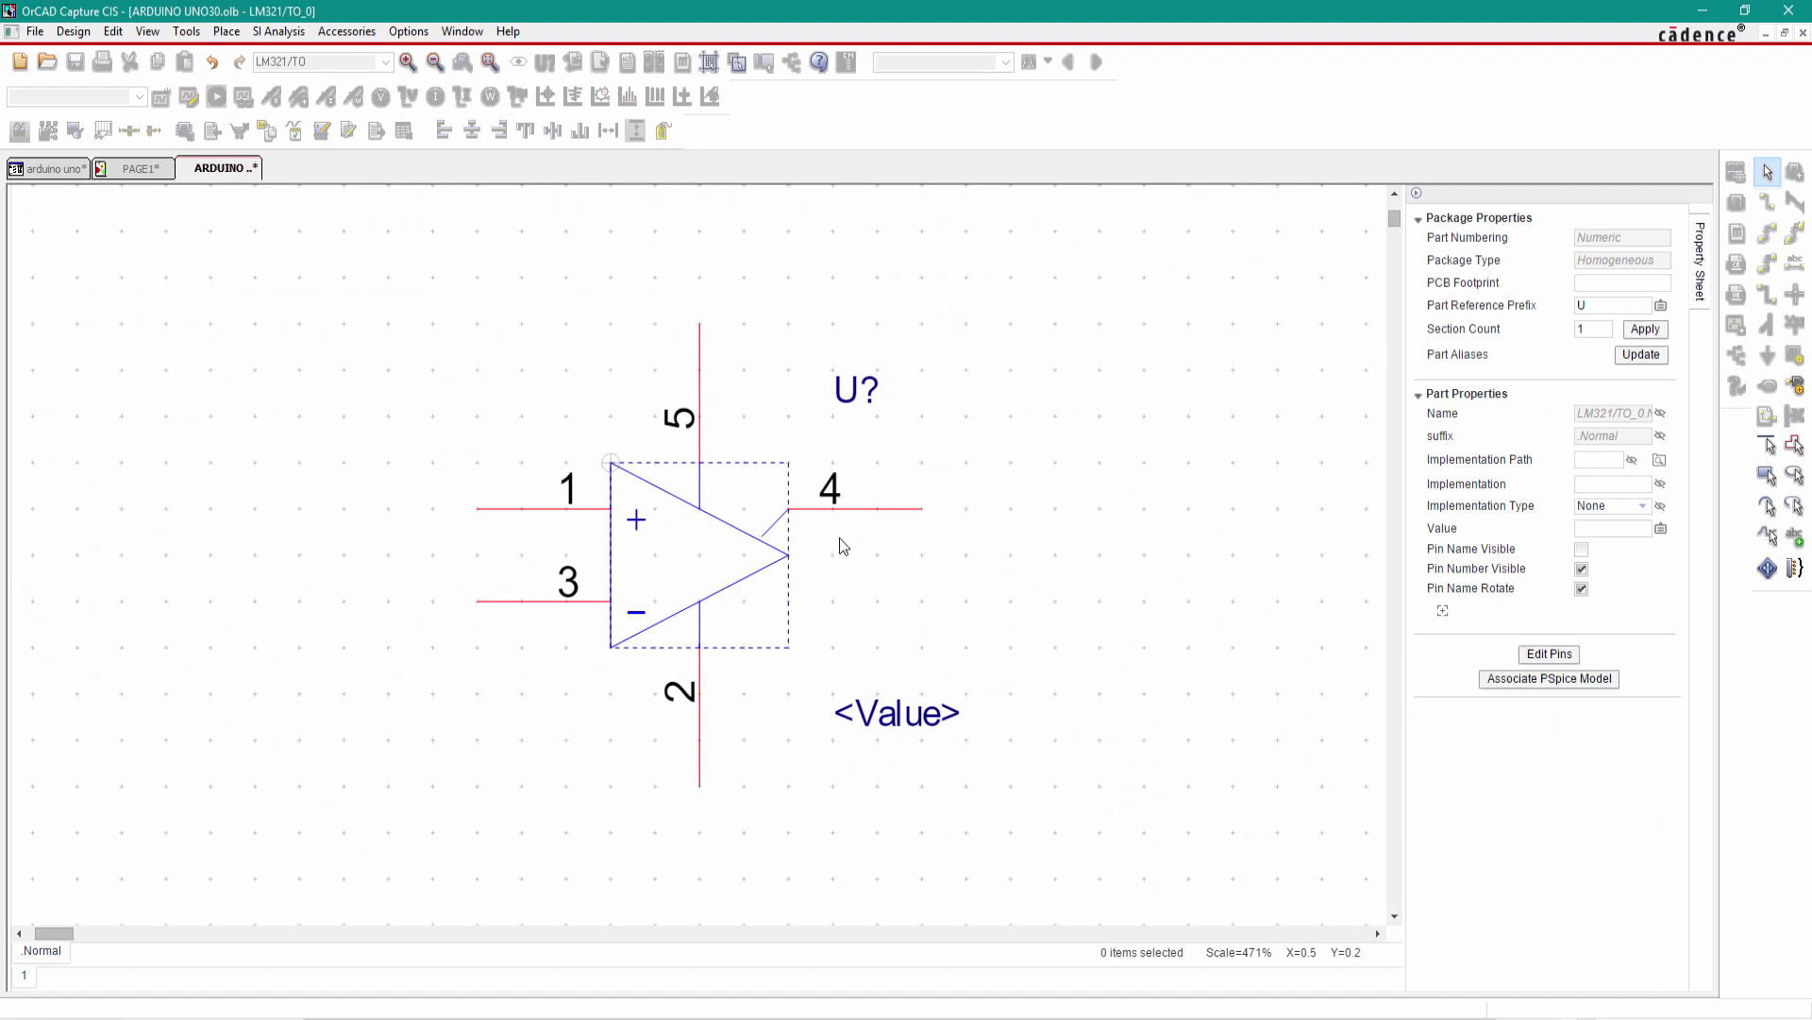
- Move output pin 4 down to the triangle's tip and delete the leftover diagonal line
drag(861, 508, 860, 555)
click(774, 524)
key(Delete)
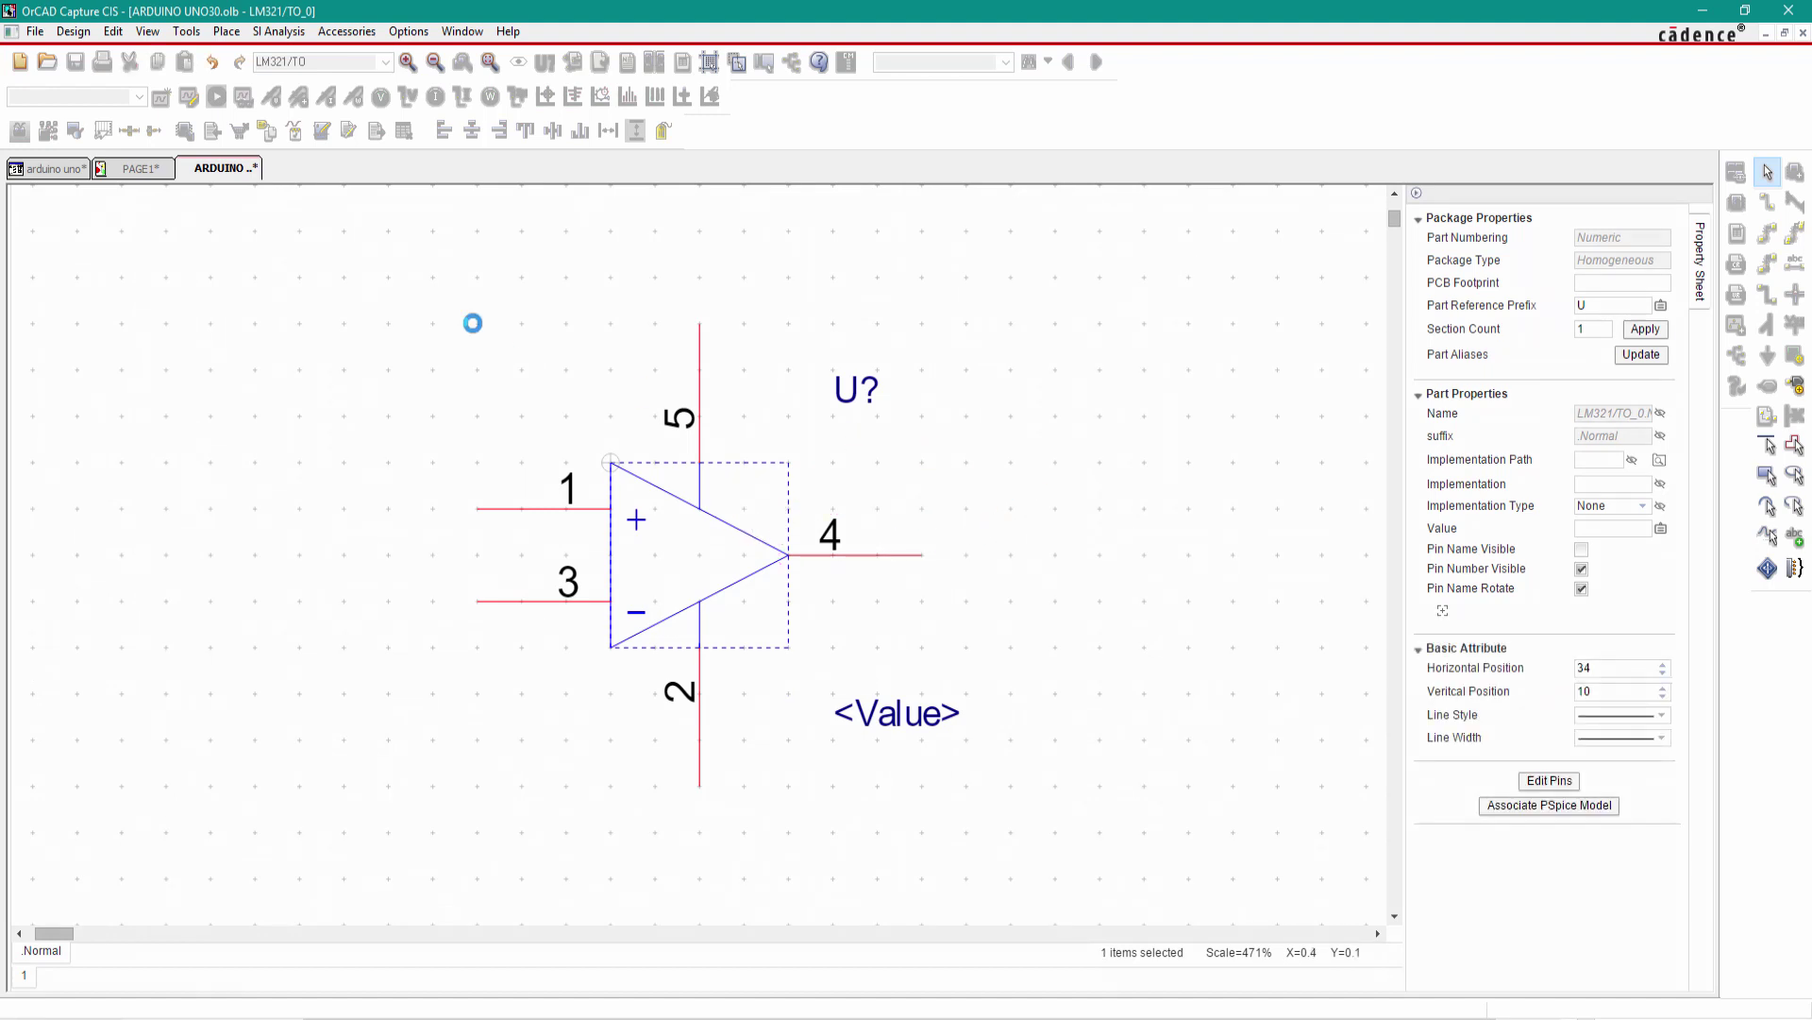
- Close the part editor, updating all instances of the op-amp in the design and accepting the save of the entire design
right_click(216, 171)
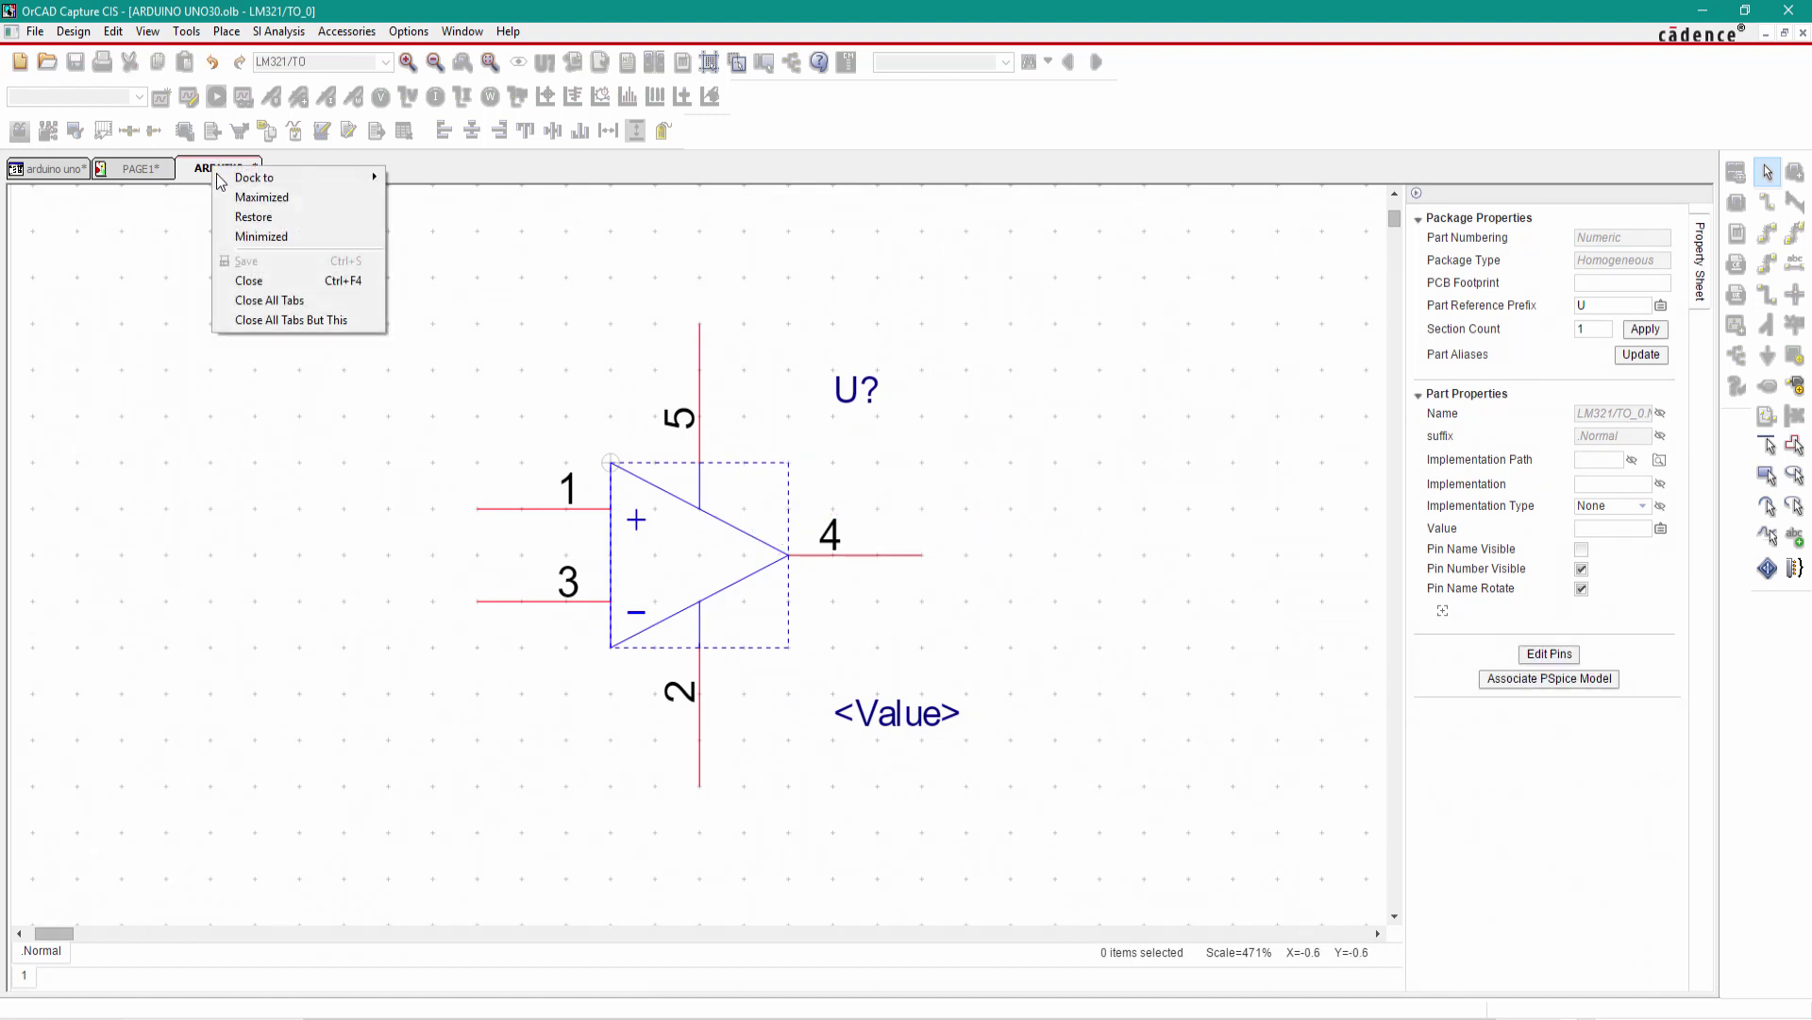
click(257, 285)
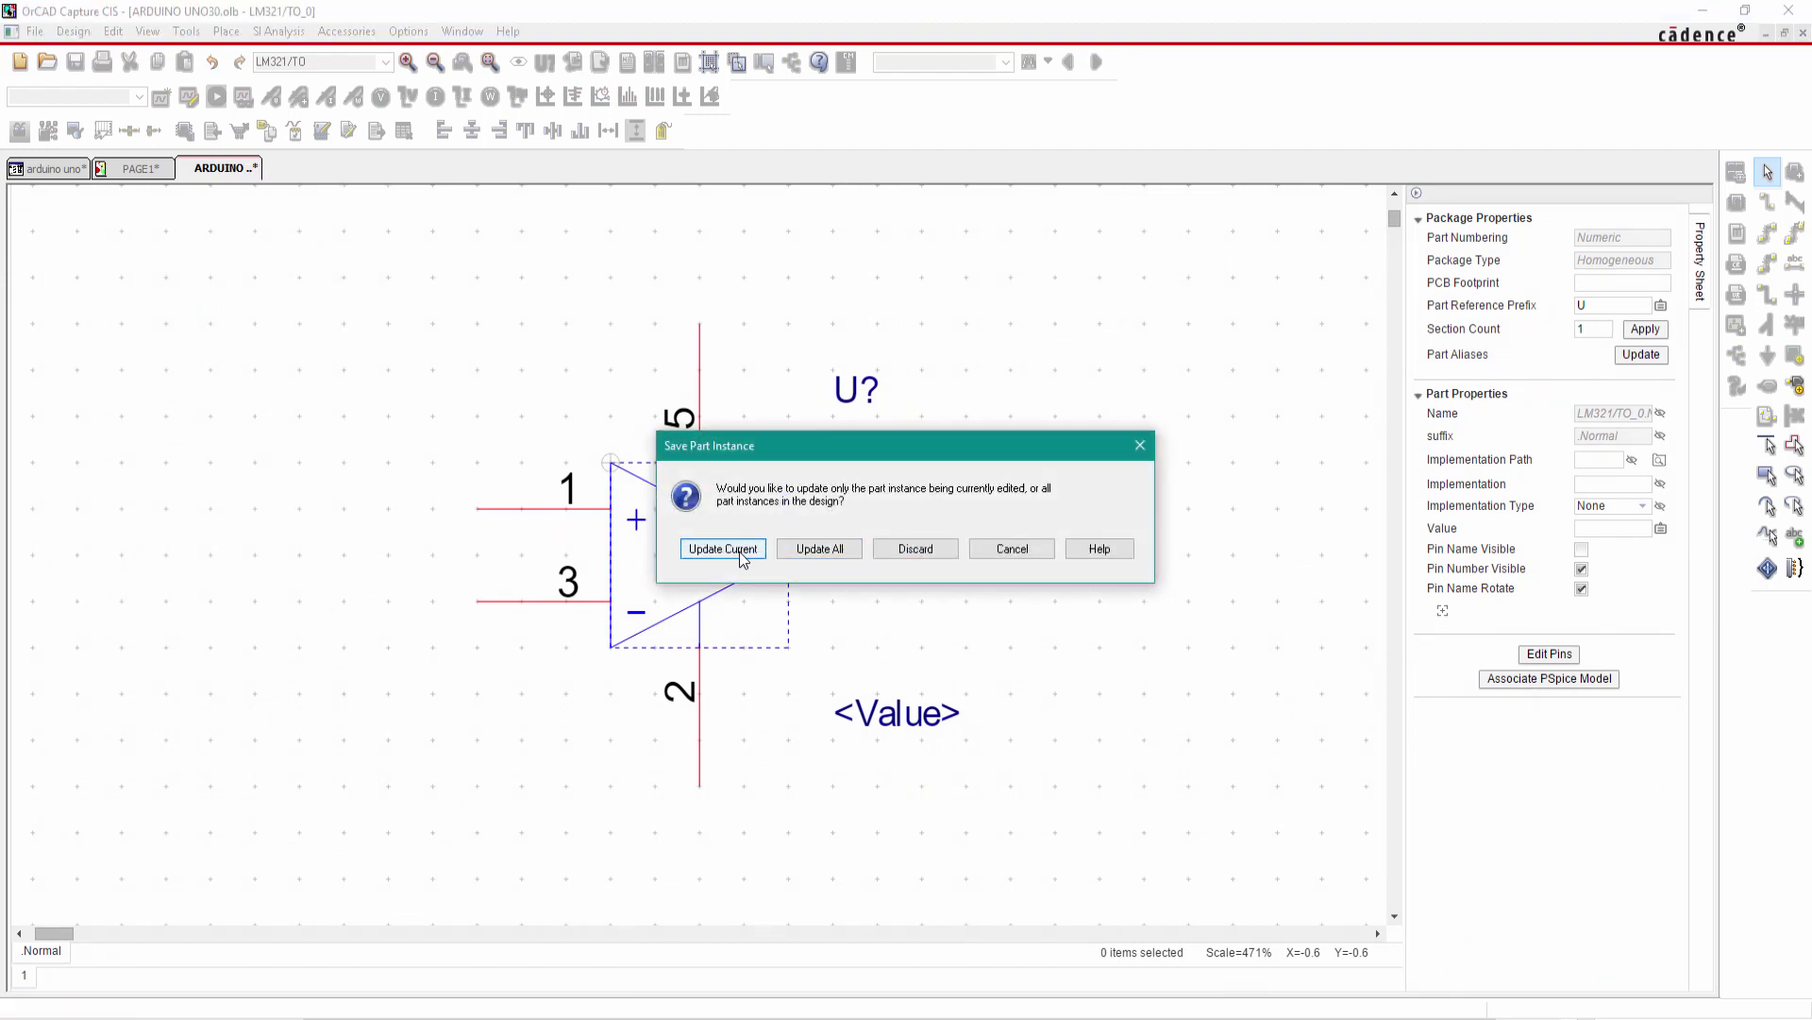
click(793, 551)
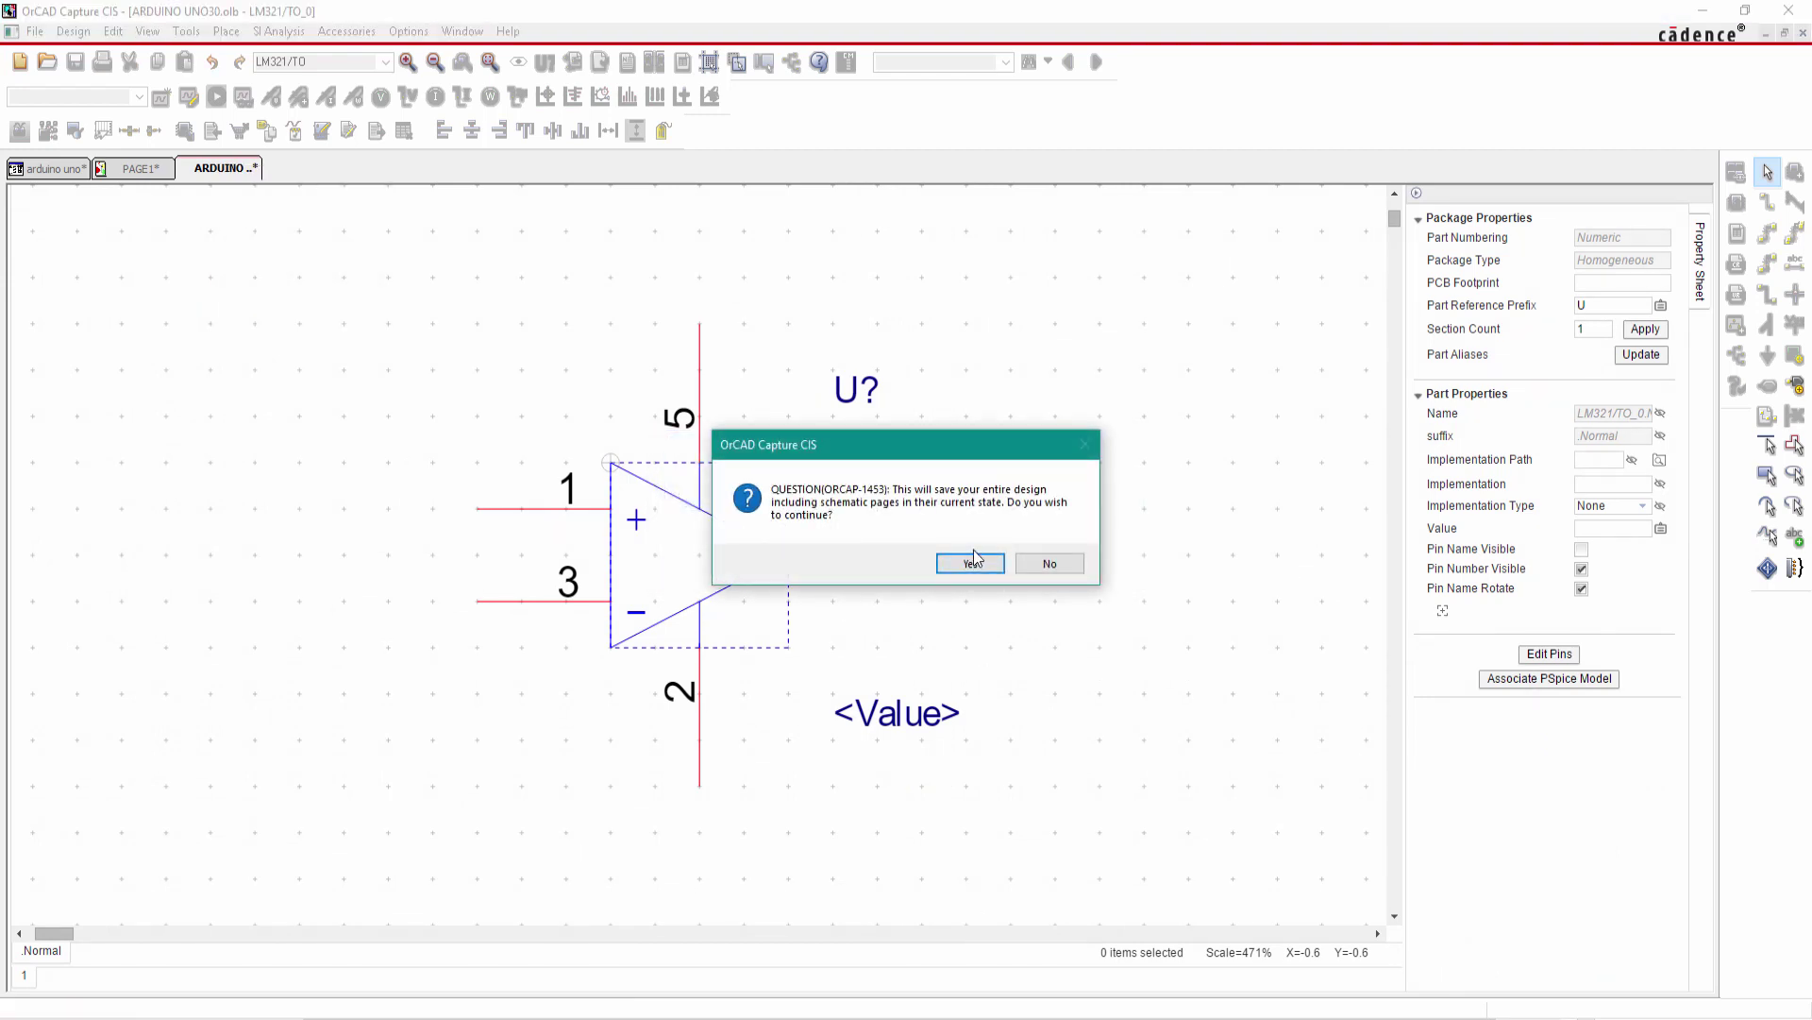
click(972, 561)
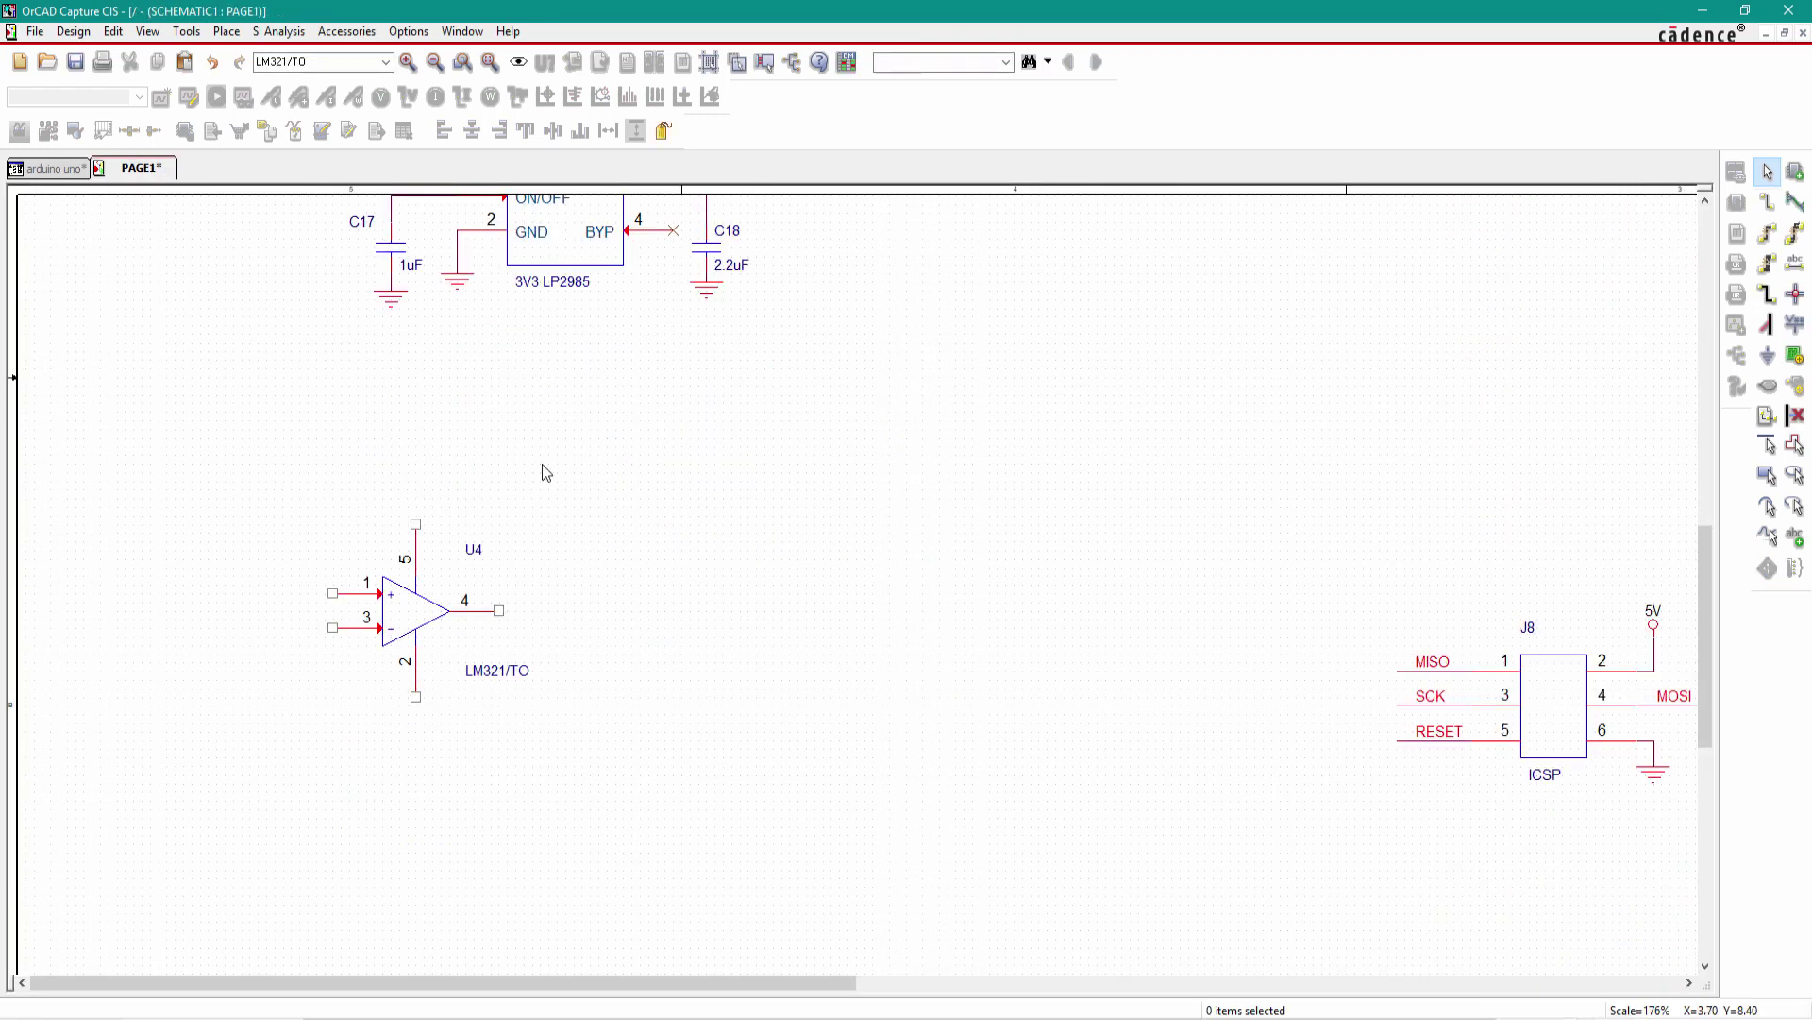
- Place one RESISTOR from the Design Cache vertically beside the op-amp's input pins
click(1797, 179)
text(RESISTOR)
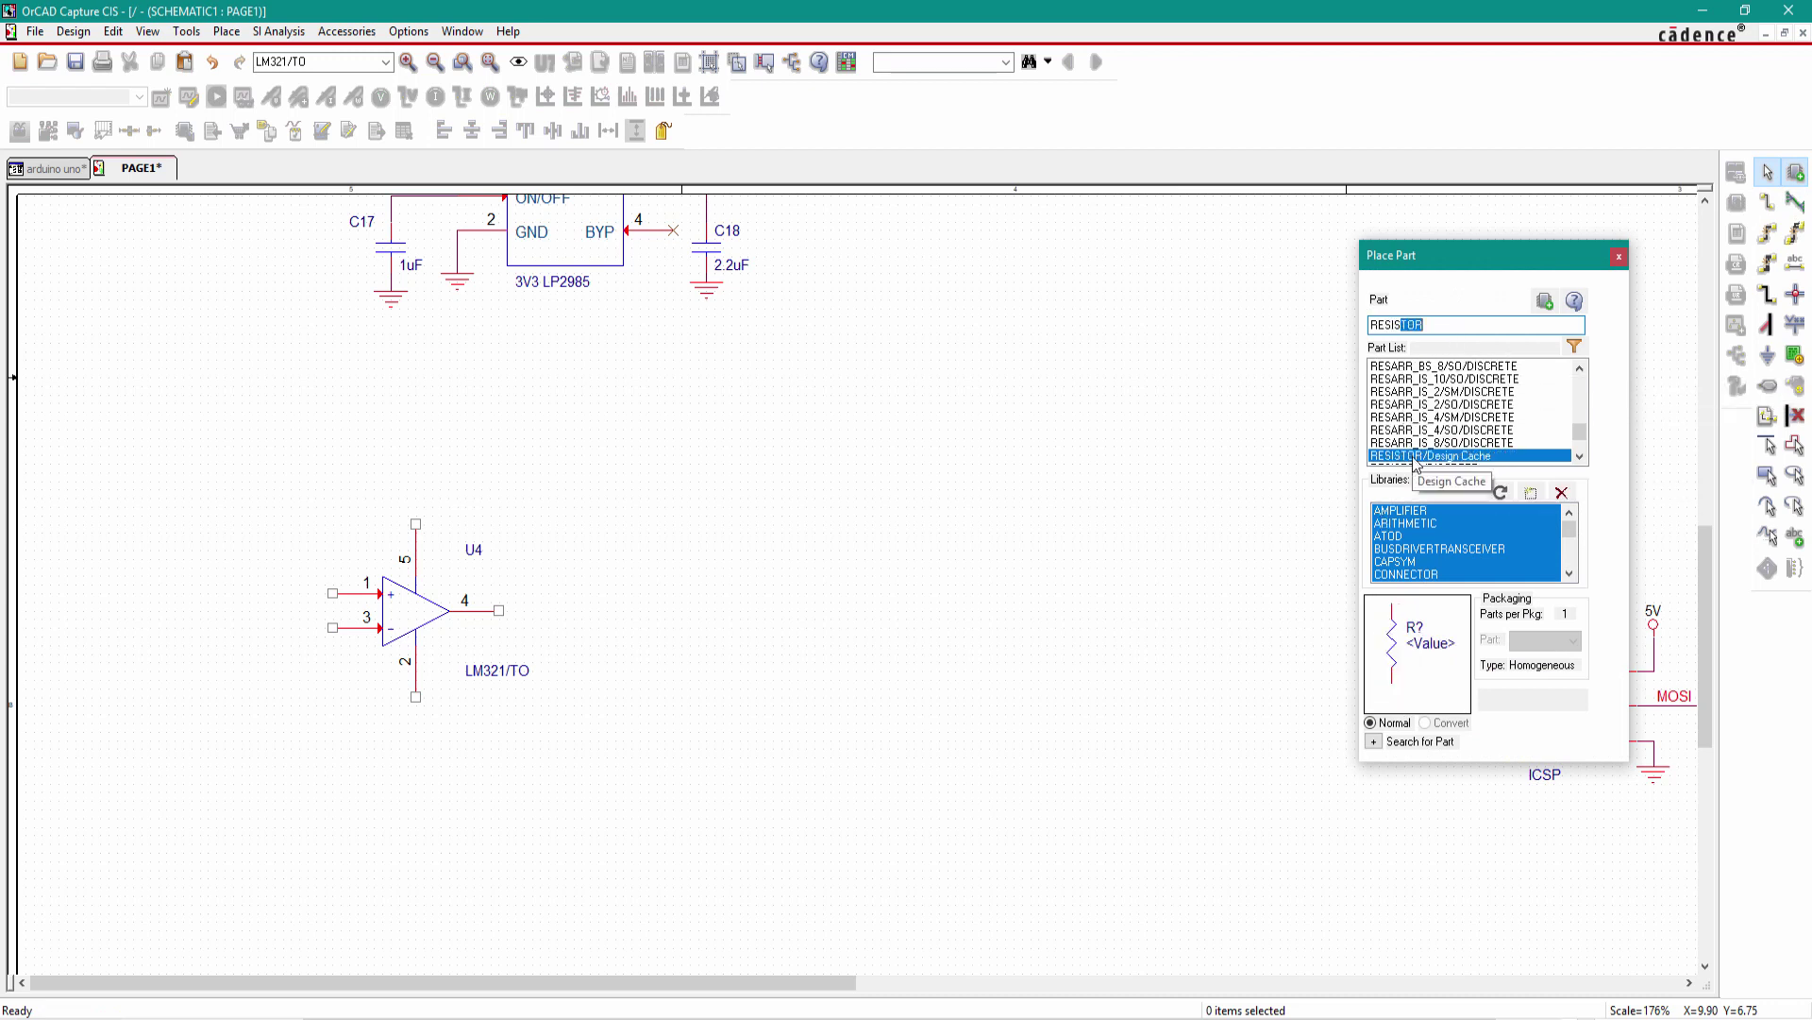
key(Return)
click(179, 576)
click(1619, 255)
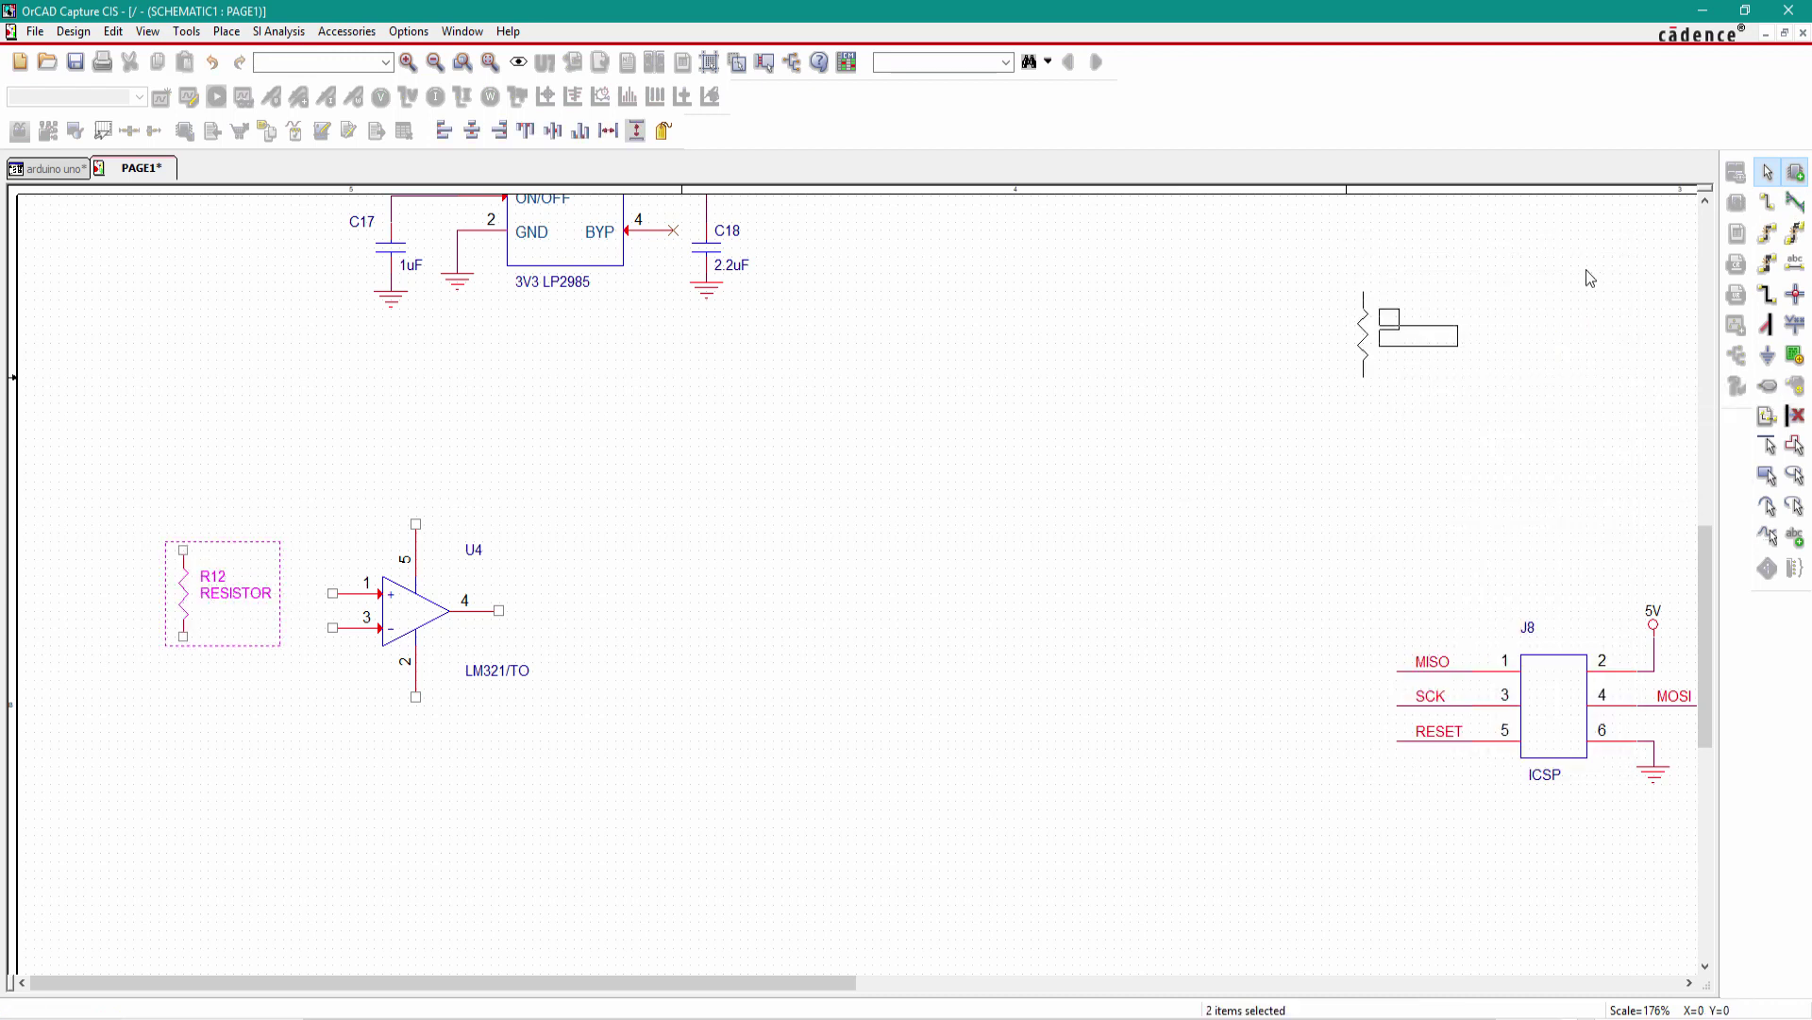
key(Escape)
- Set the new resistor's value to 10K and tidy the positions of its reference and value labels
click(246, 595)
double_click(248, 601)
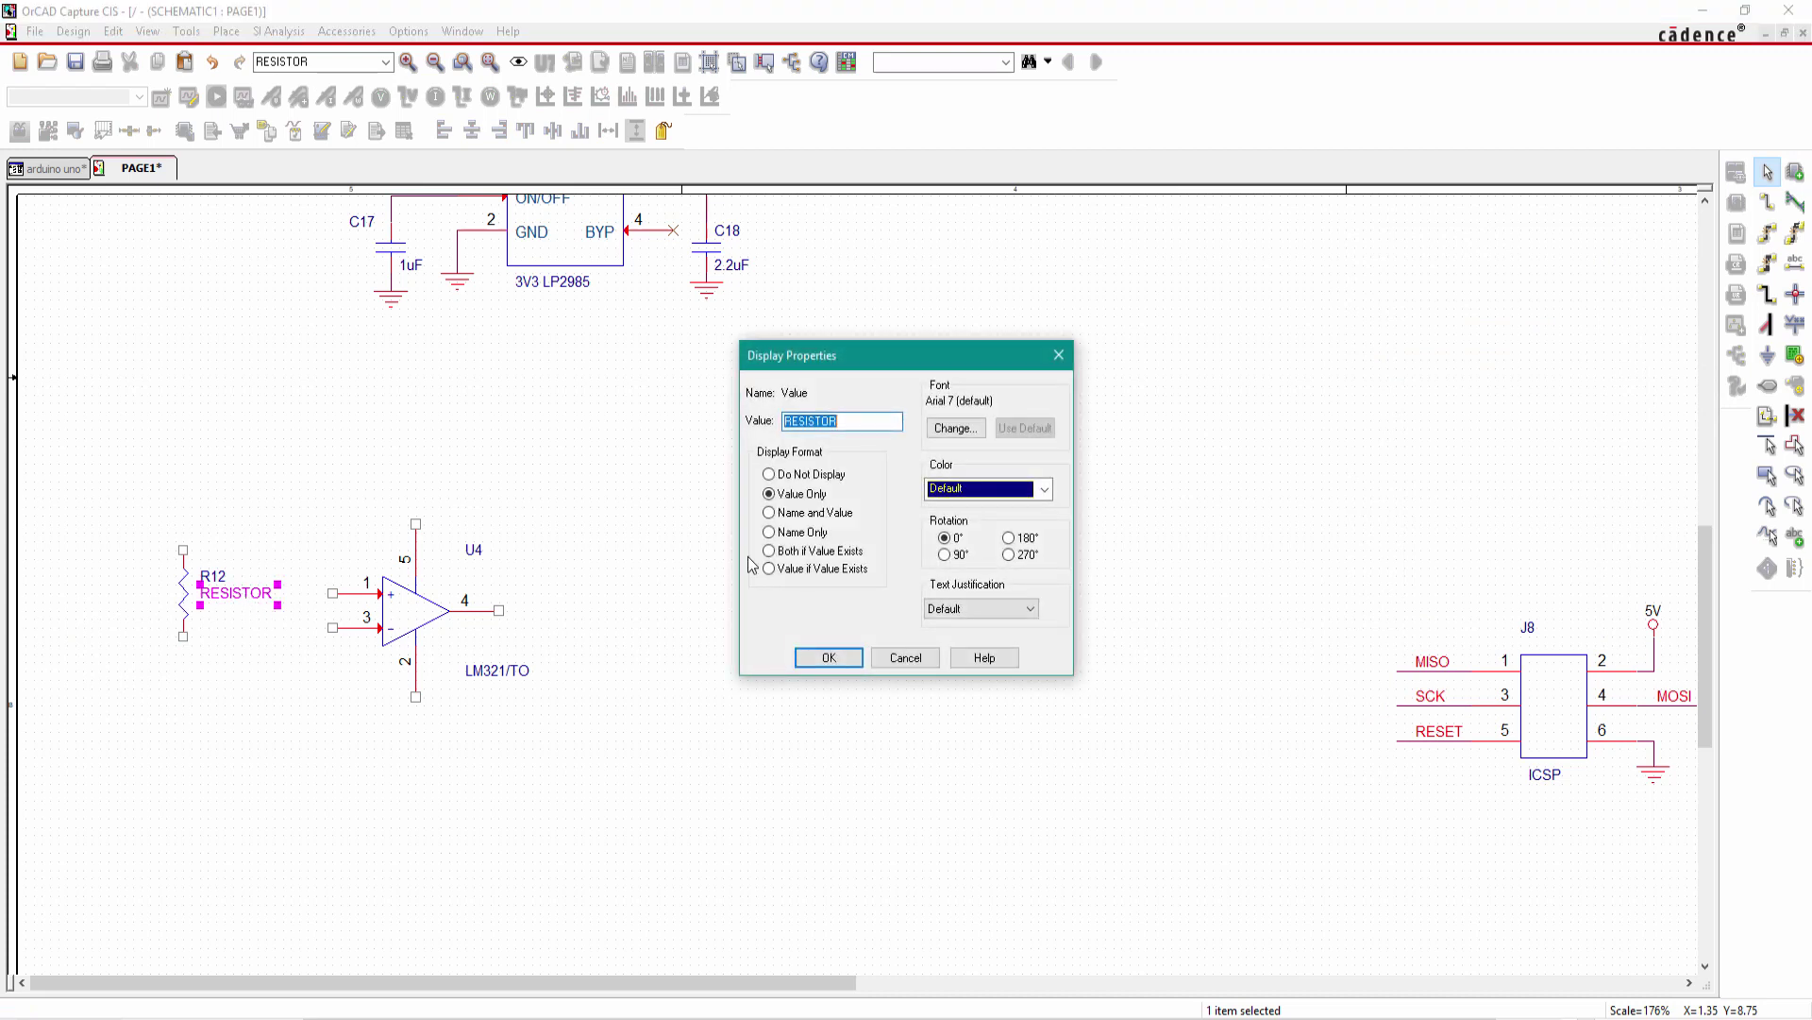
text(10K)
key(Return)
drag(212, 578, 163, 568)
click(212, 595)
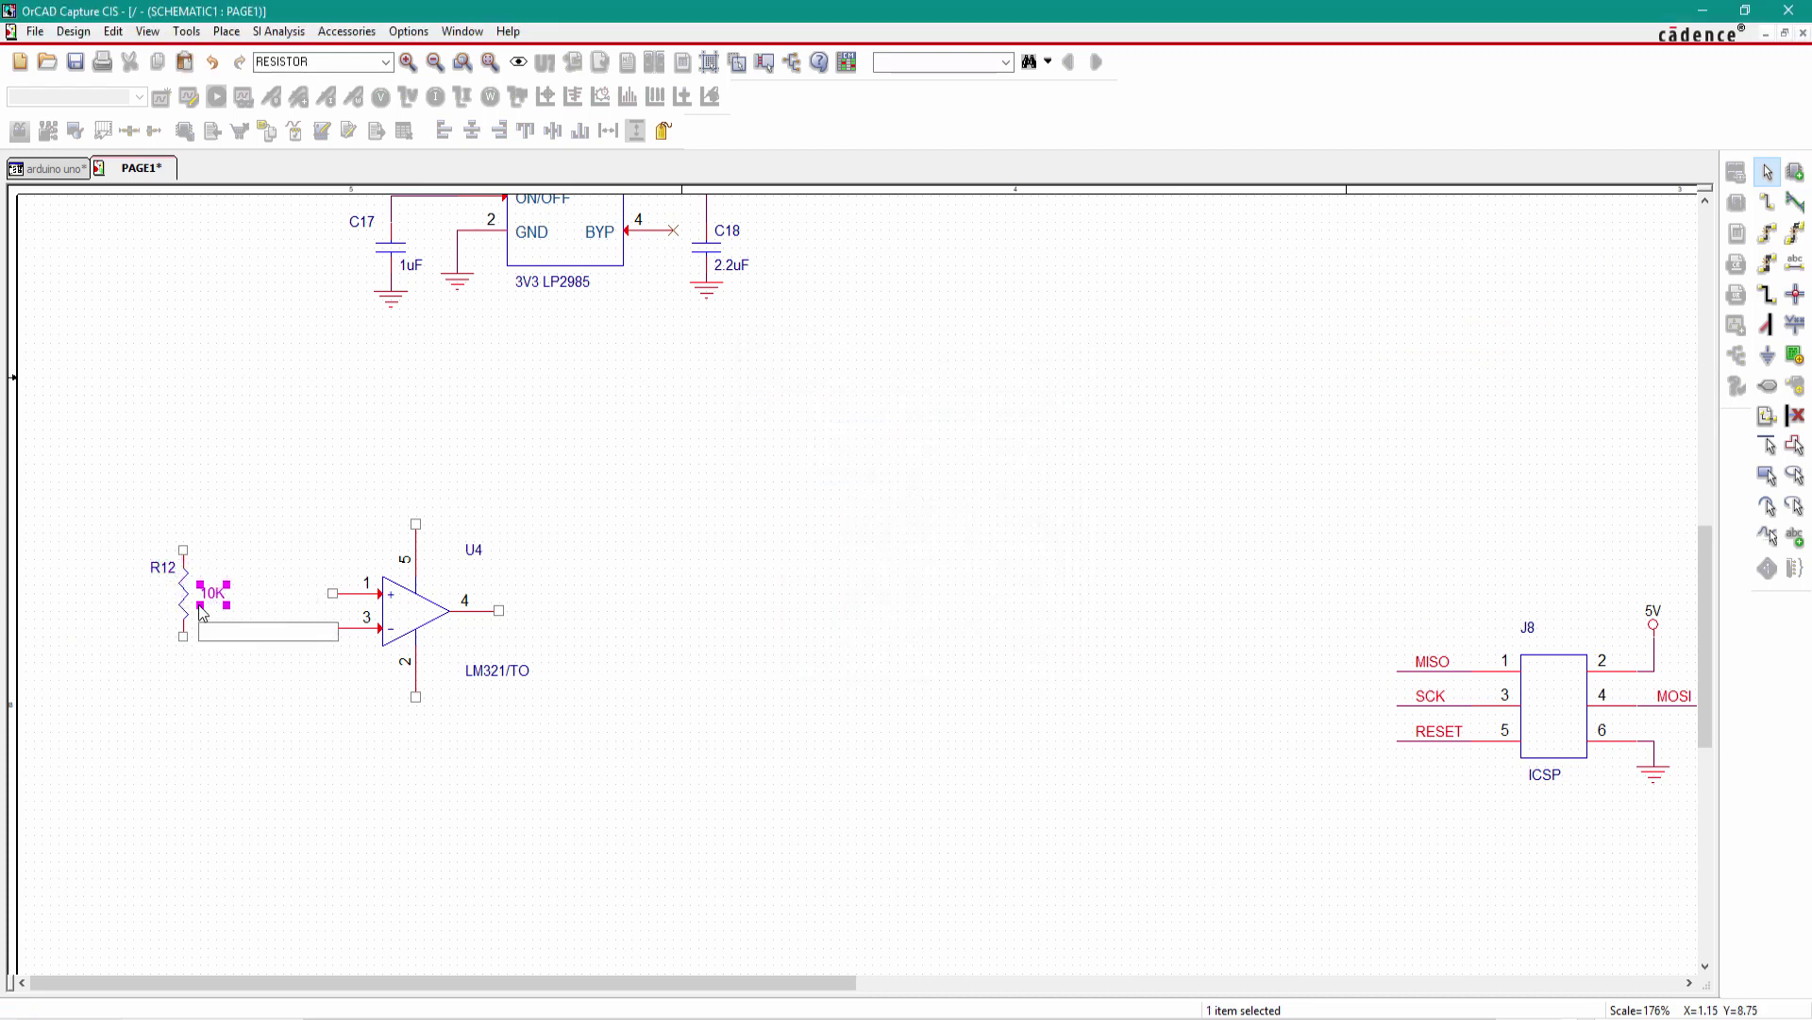
- Duplicate the 10K resistor and place the copy directly below the original
click(192, 600)
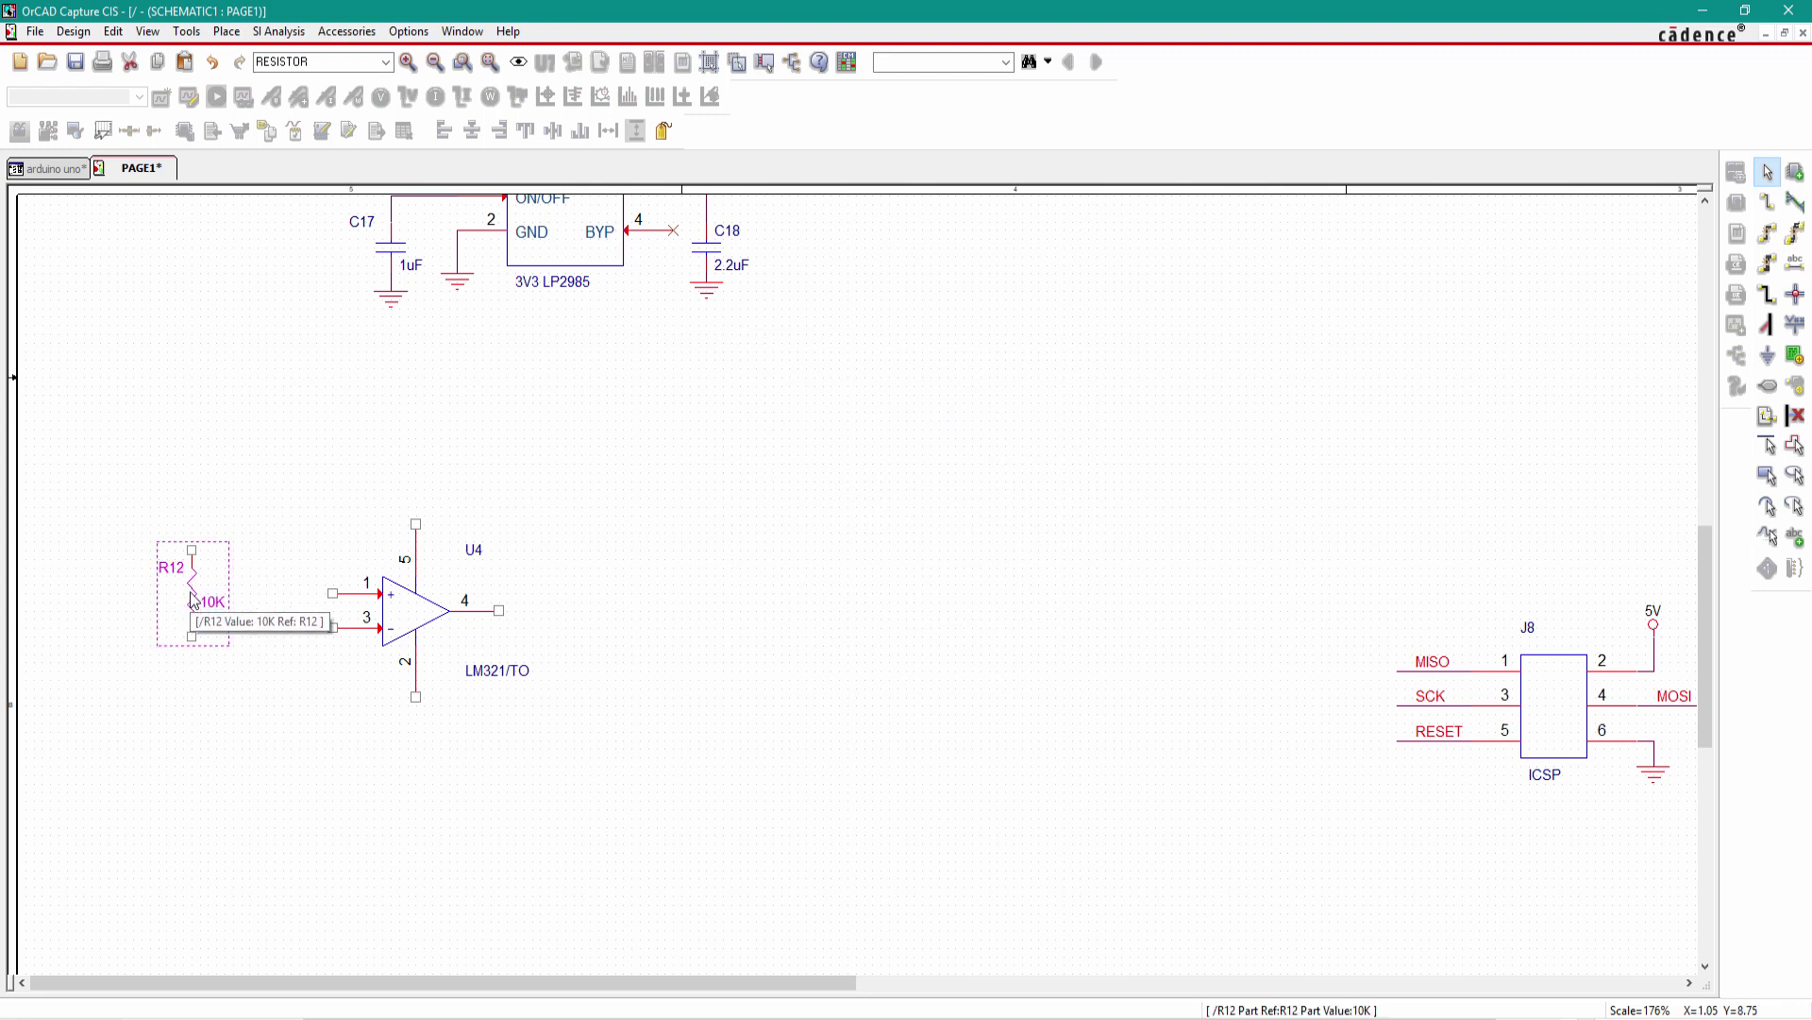
key(ctrl+c)
key(ctrl+v)
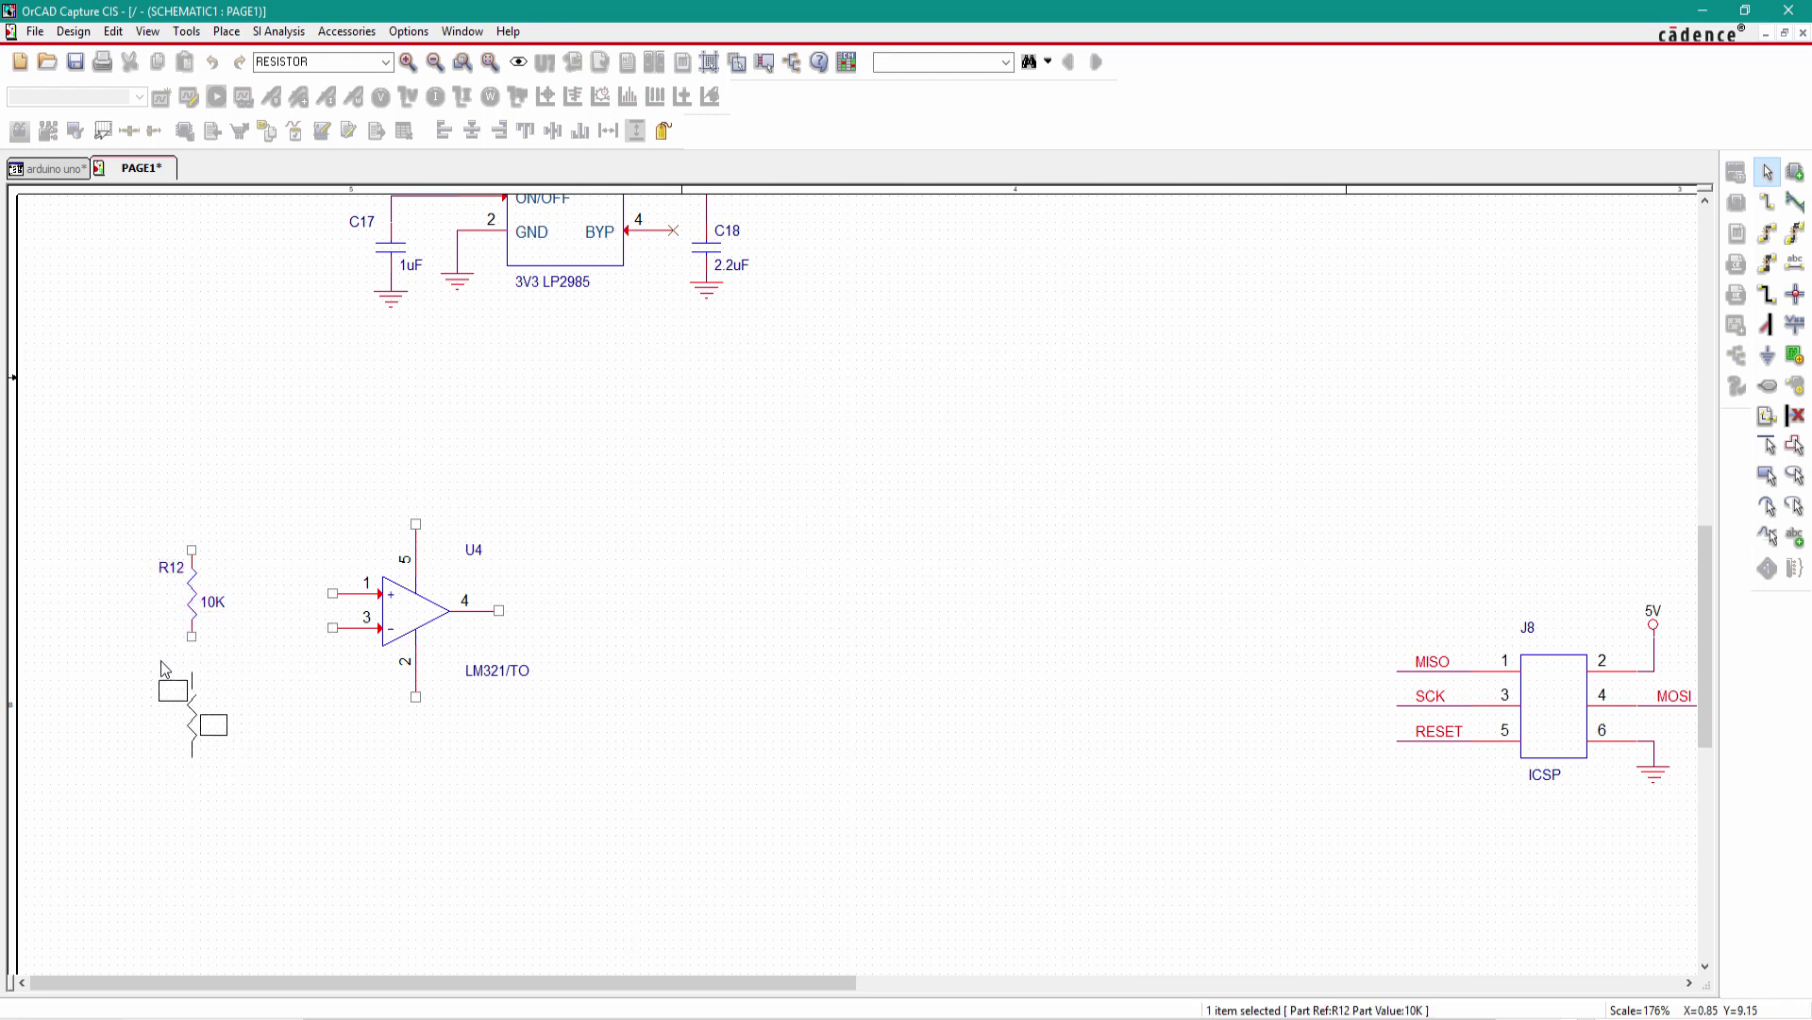
click(163, 661)
click(236, 416)
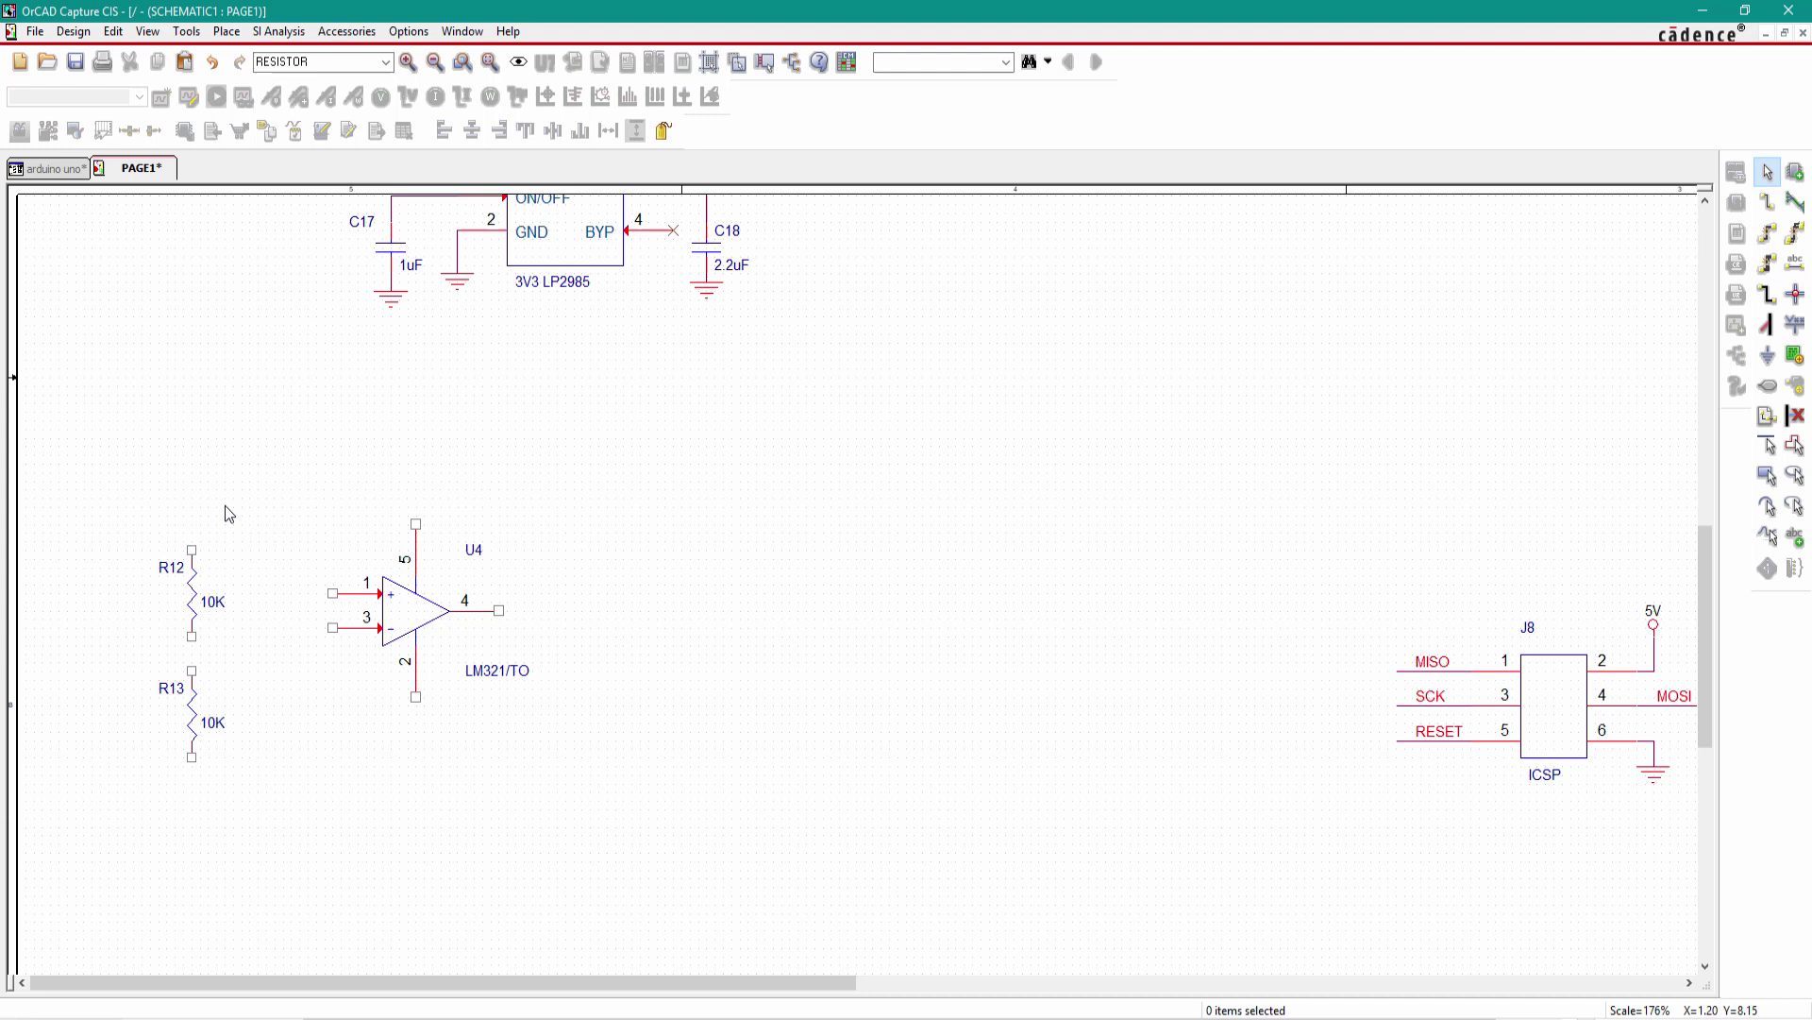
- Shift both 10K resistors together slightly up and farther away from the op-amp's inputs
drag(207, 487, 166, 784)
drag(189, 604, 175, 583)
click(181, 452)
scroll(776, 489, up, 1)
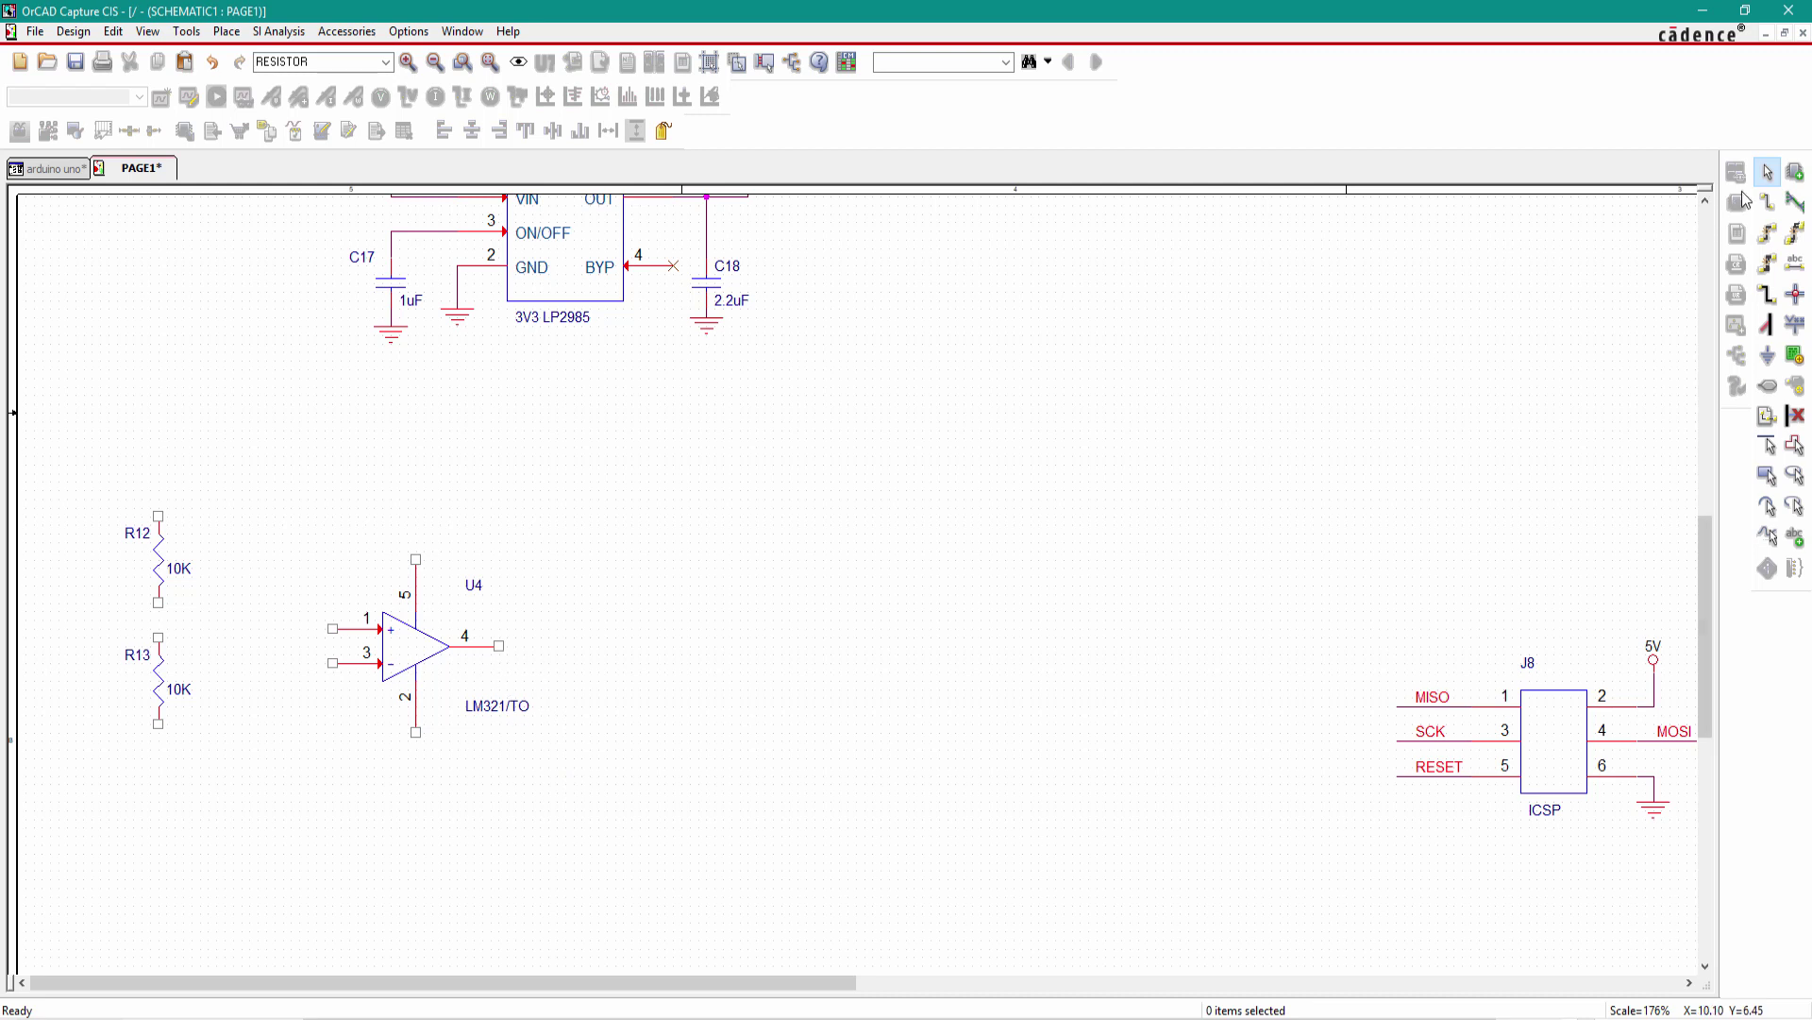
- Place a single MOSFET N from the DISCRETE library on the op-amp's output side and reorient it with its gate facing up
click(1797, 173)
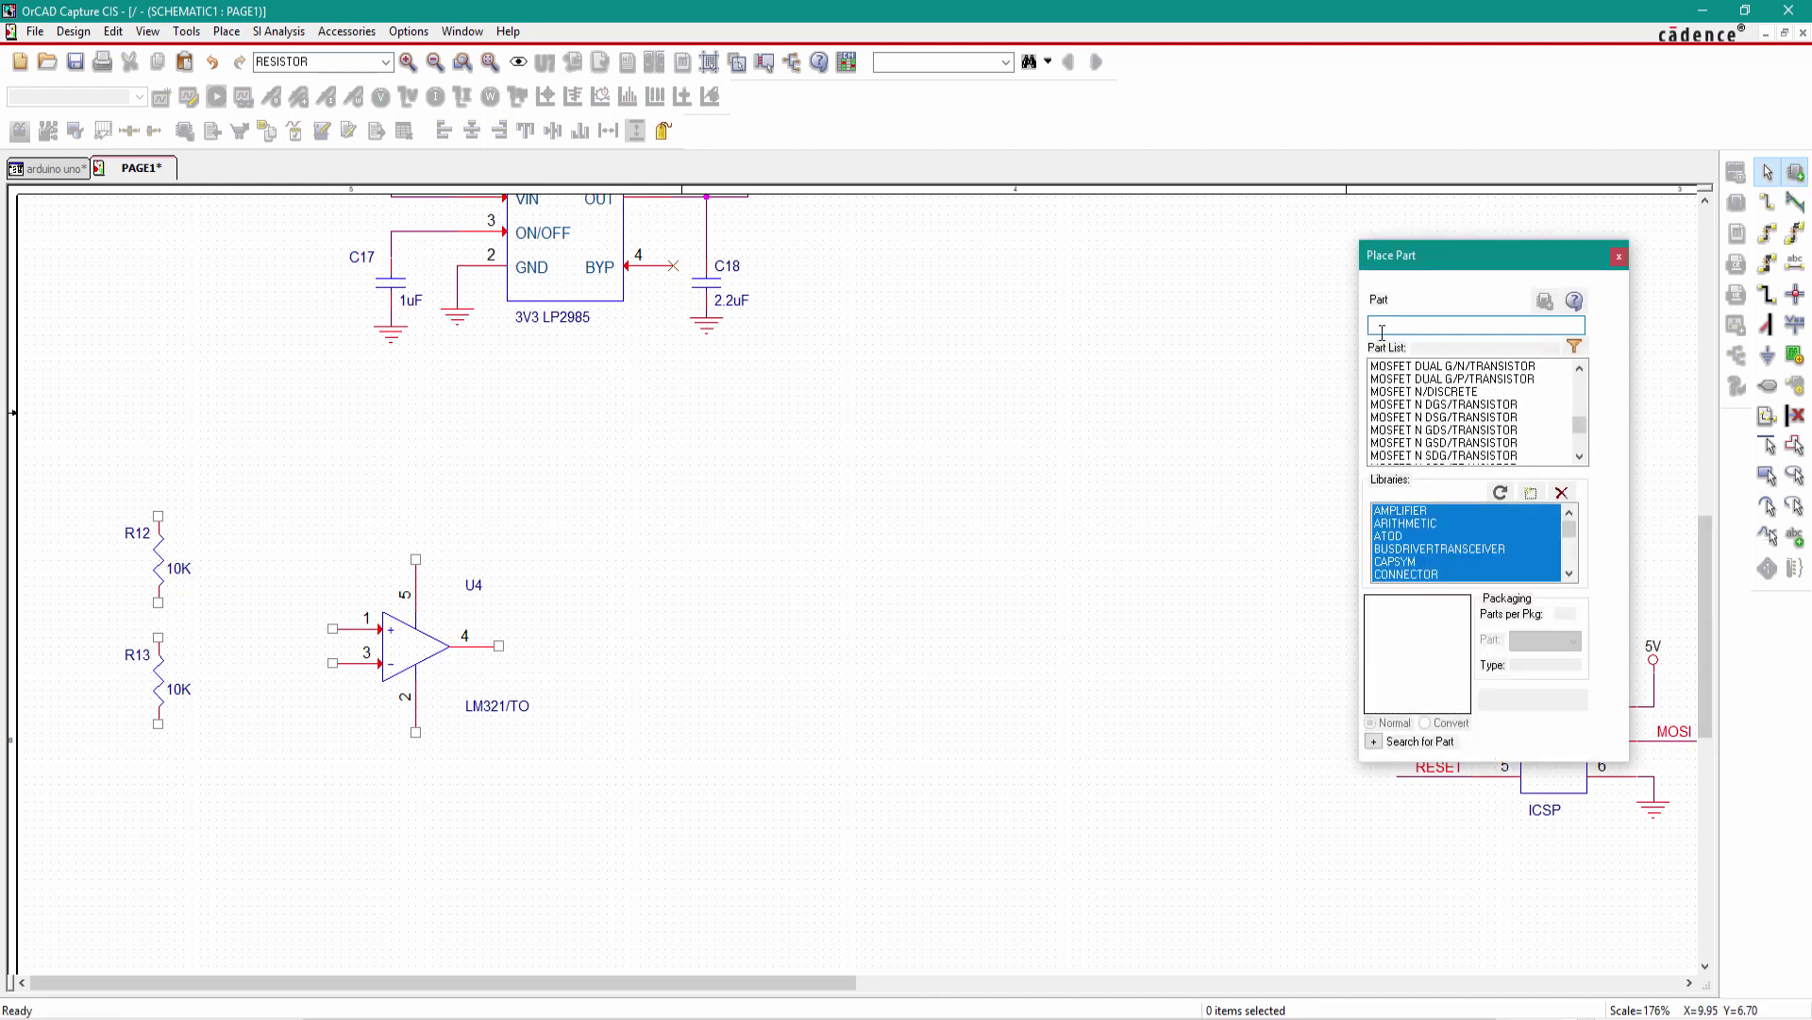
text(MOSFET DUAL G/N)
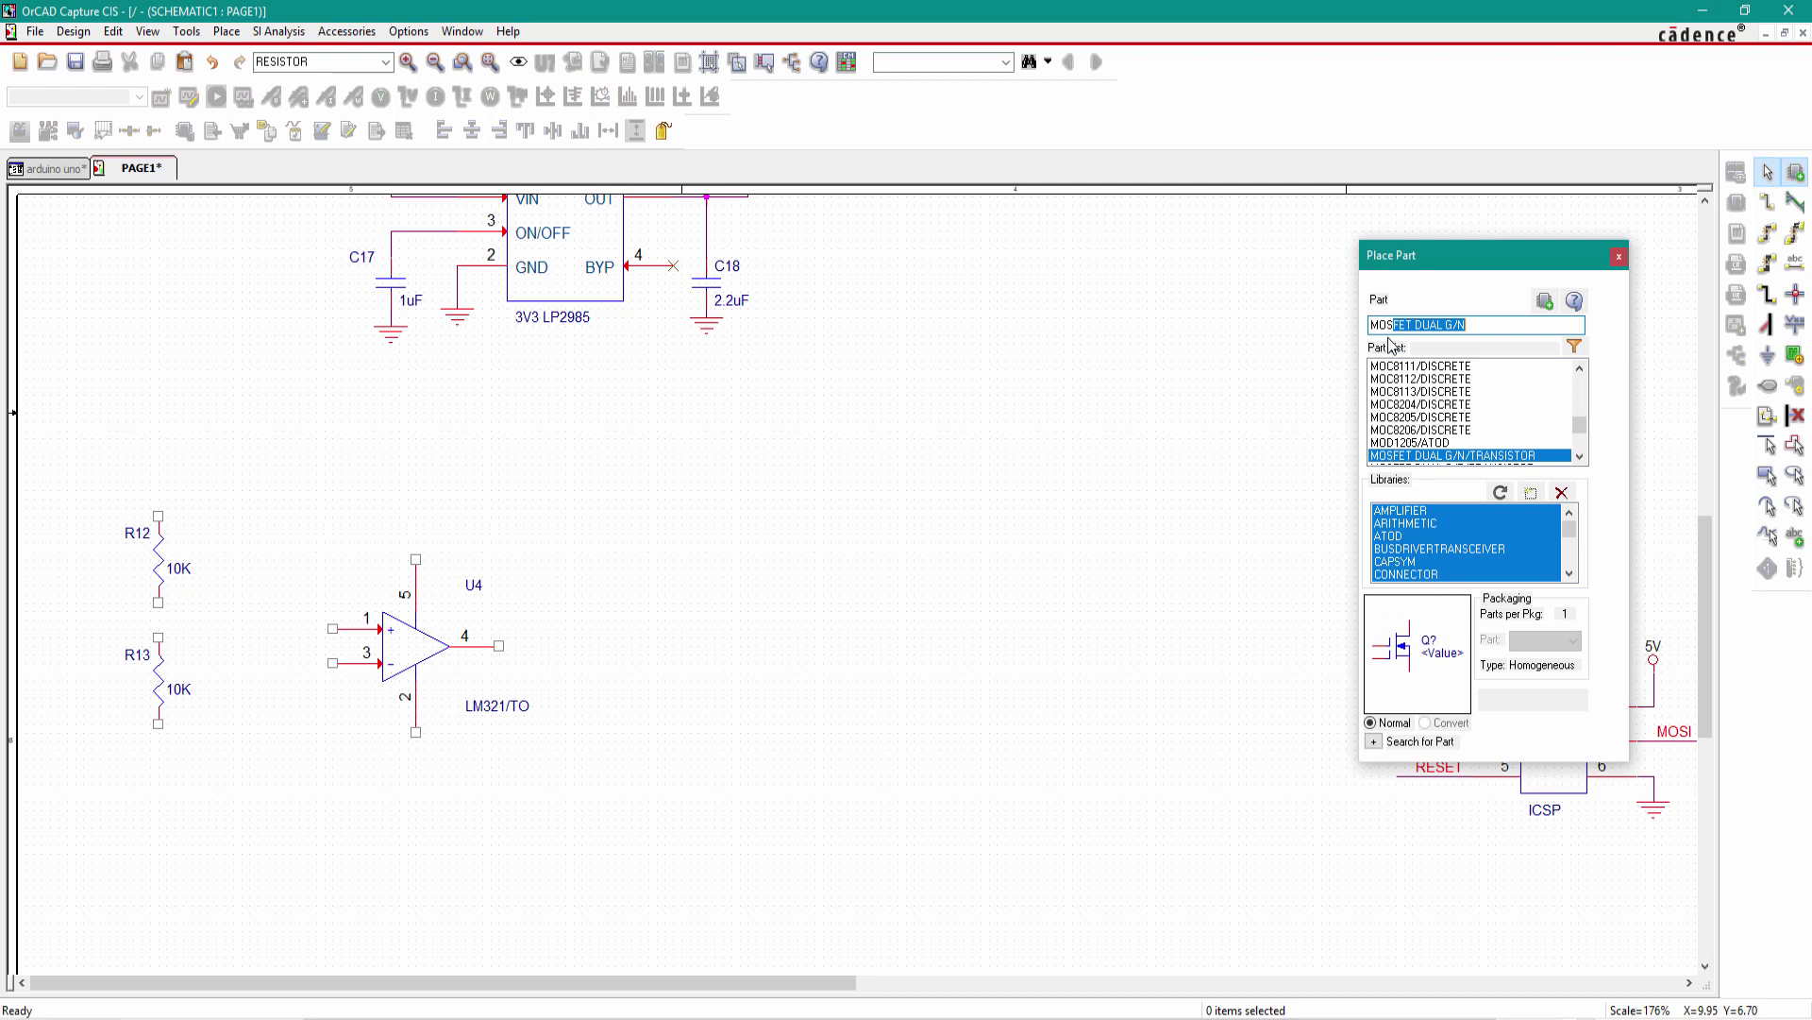
click(1580, 457)
click(1579, 457)
click(1579, 457)
click(1579, 457)
click(1579, 457)
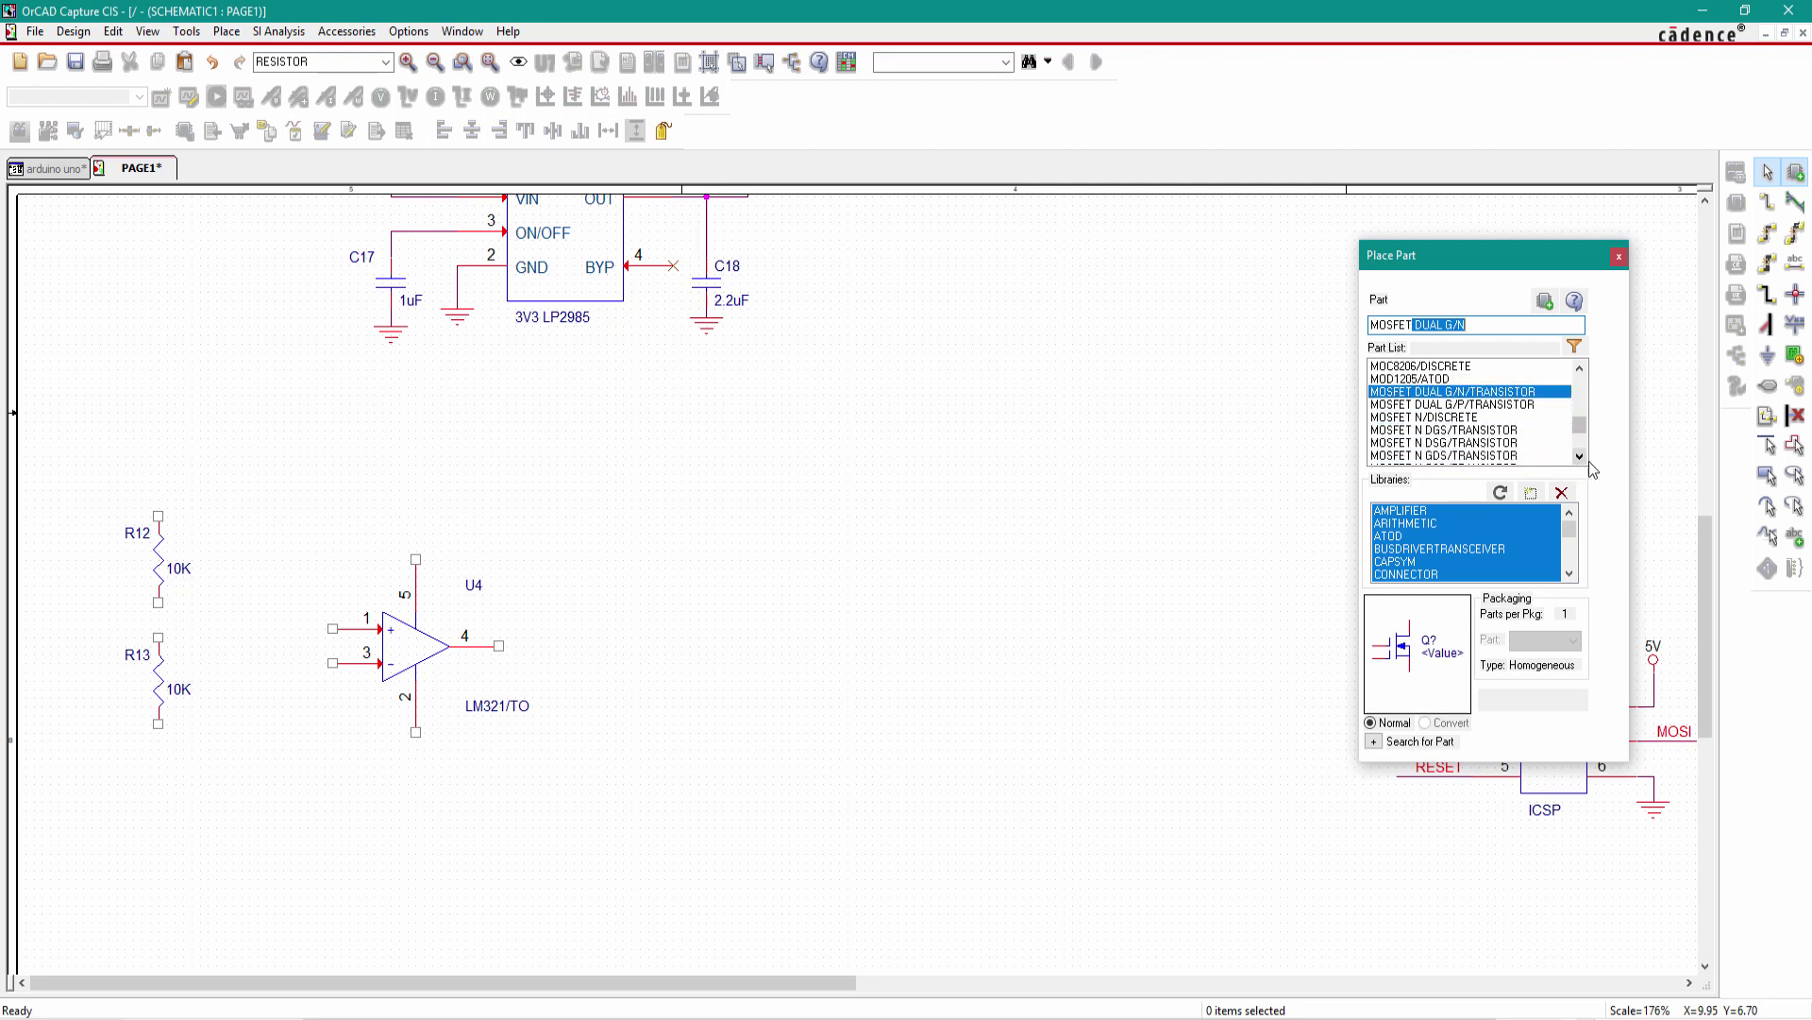
double_click(1424, 417)
click(677, 665)
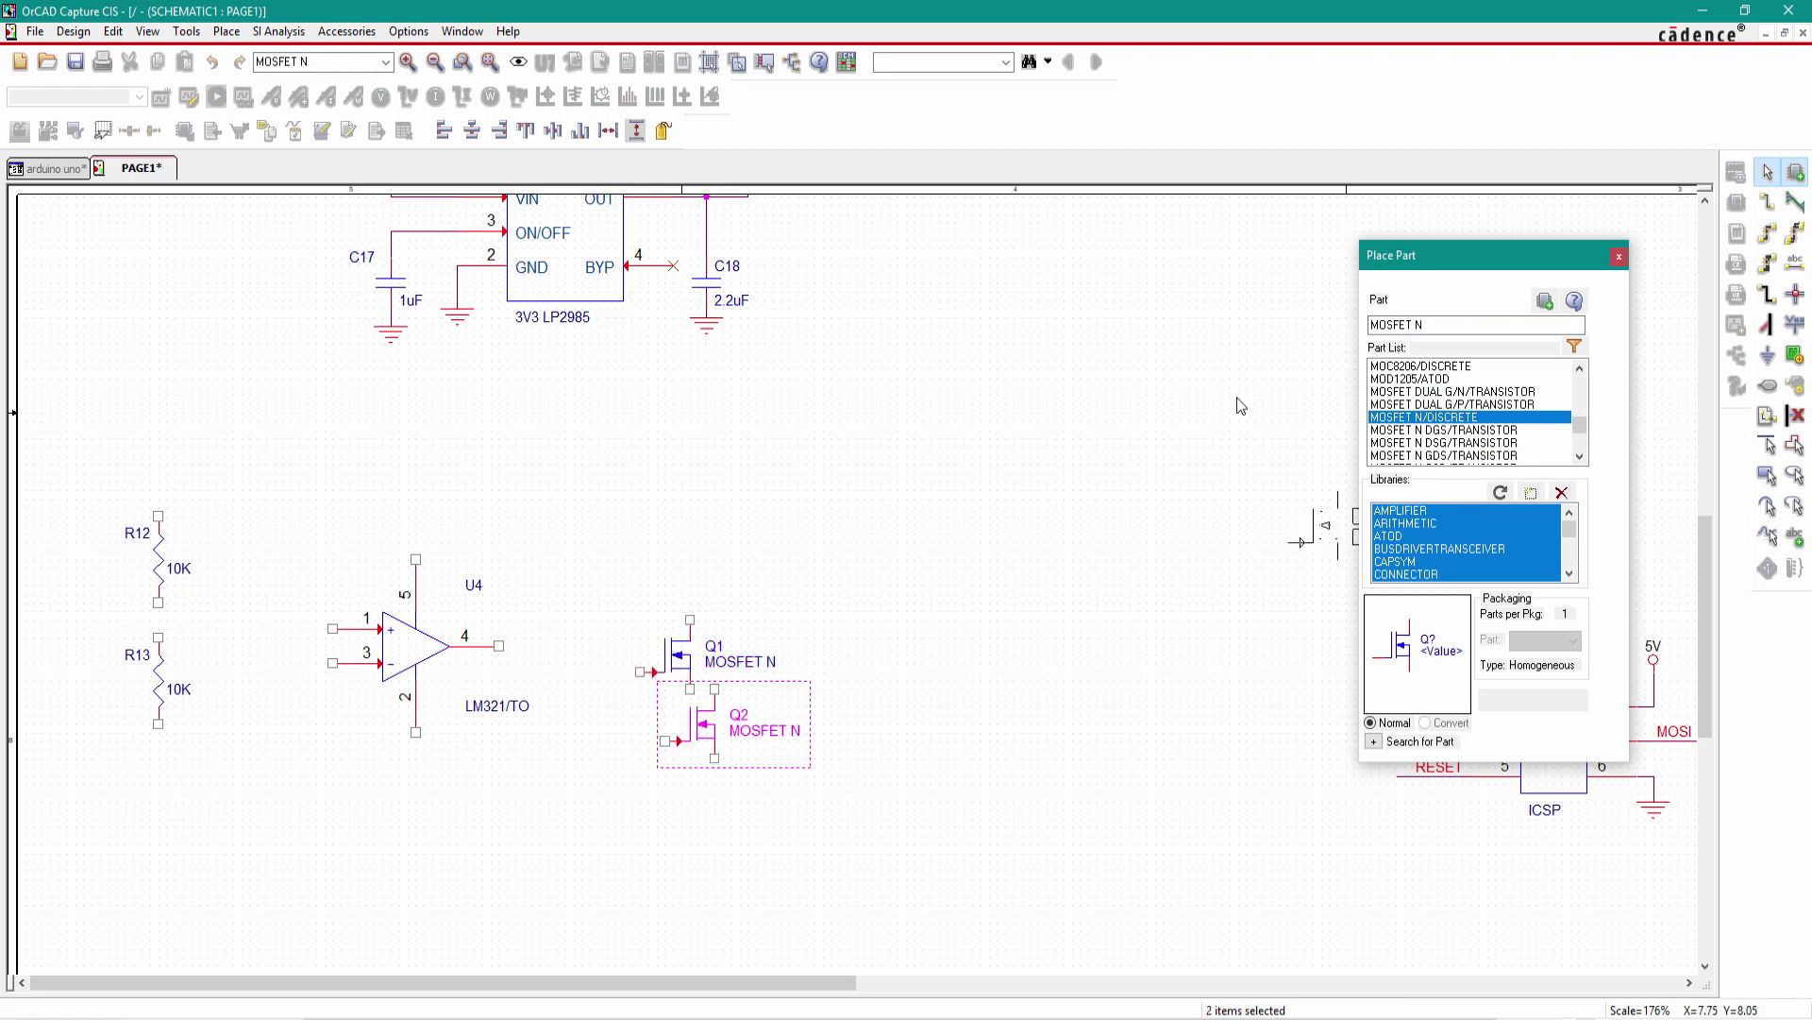
key(Escape)
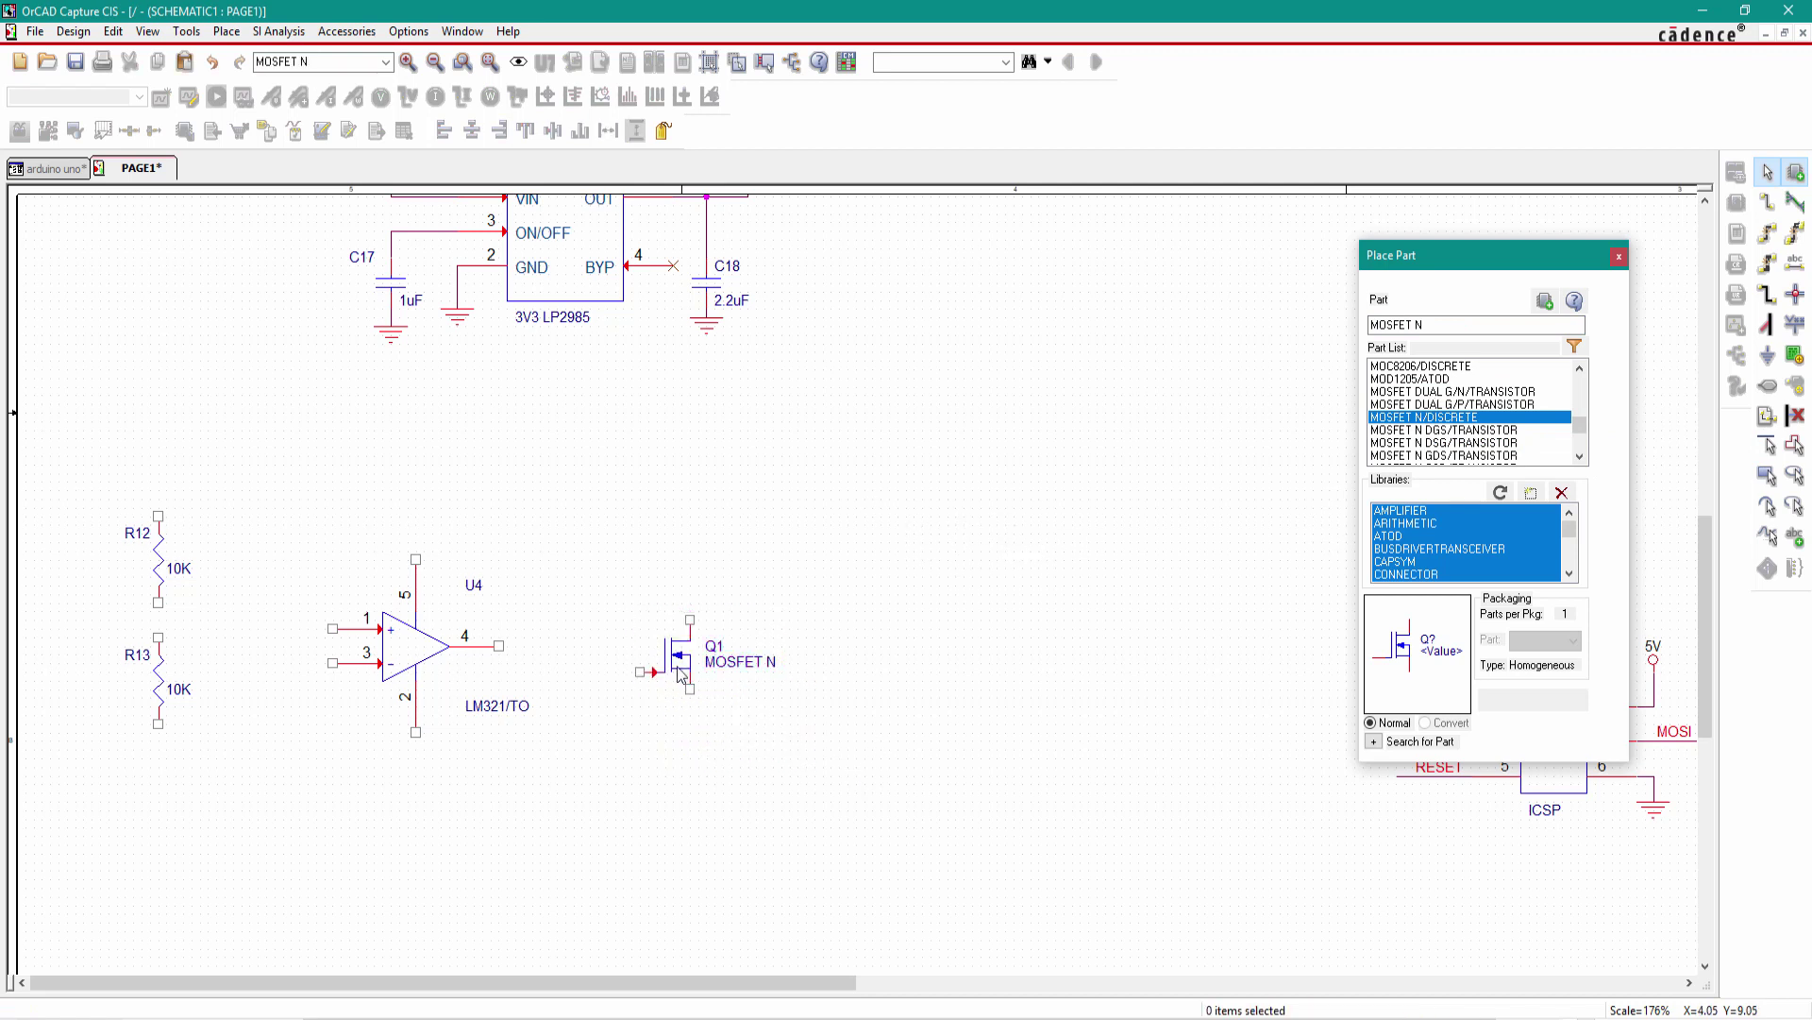
click(1619, 256)
click(677, 661)
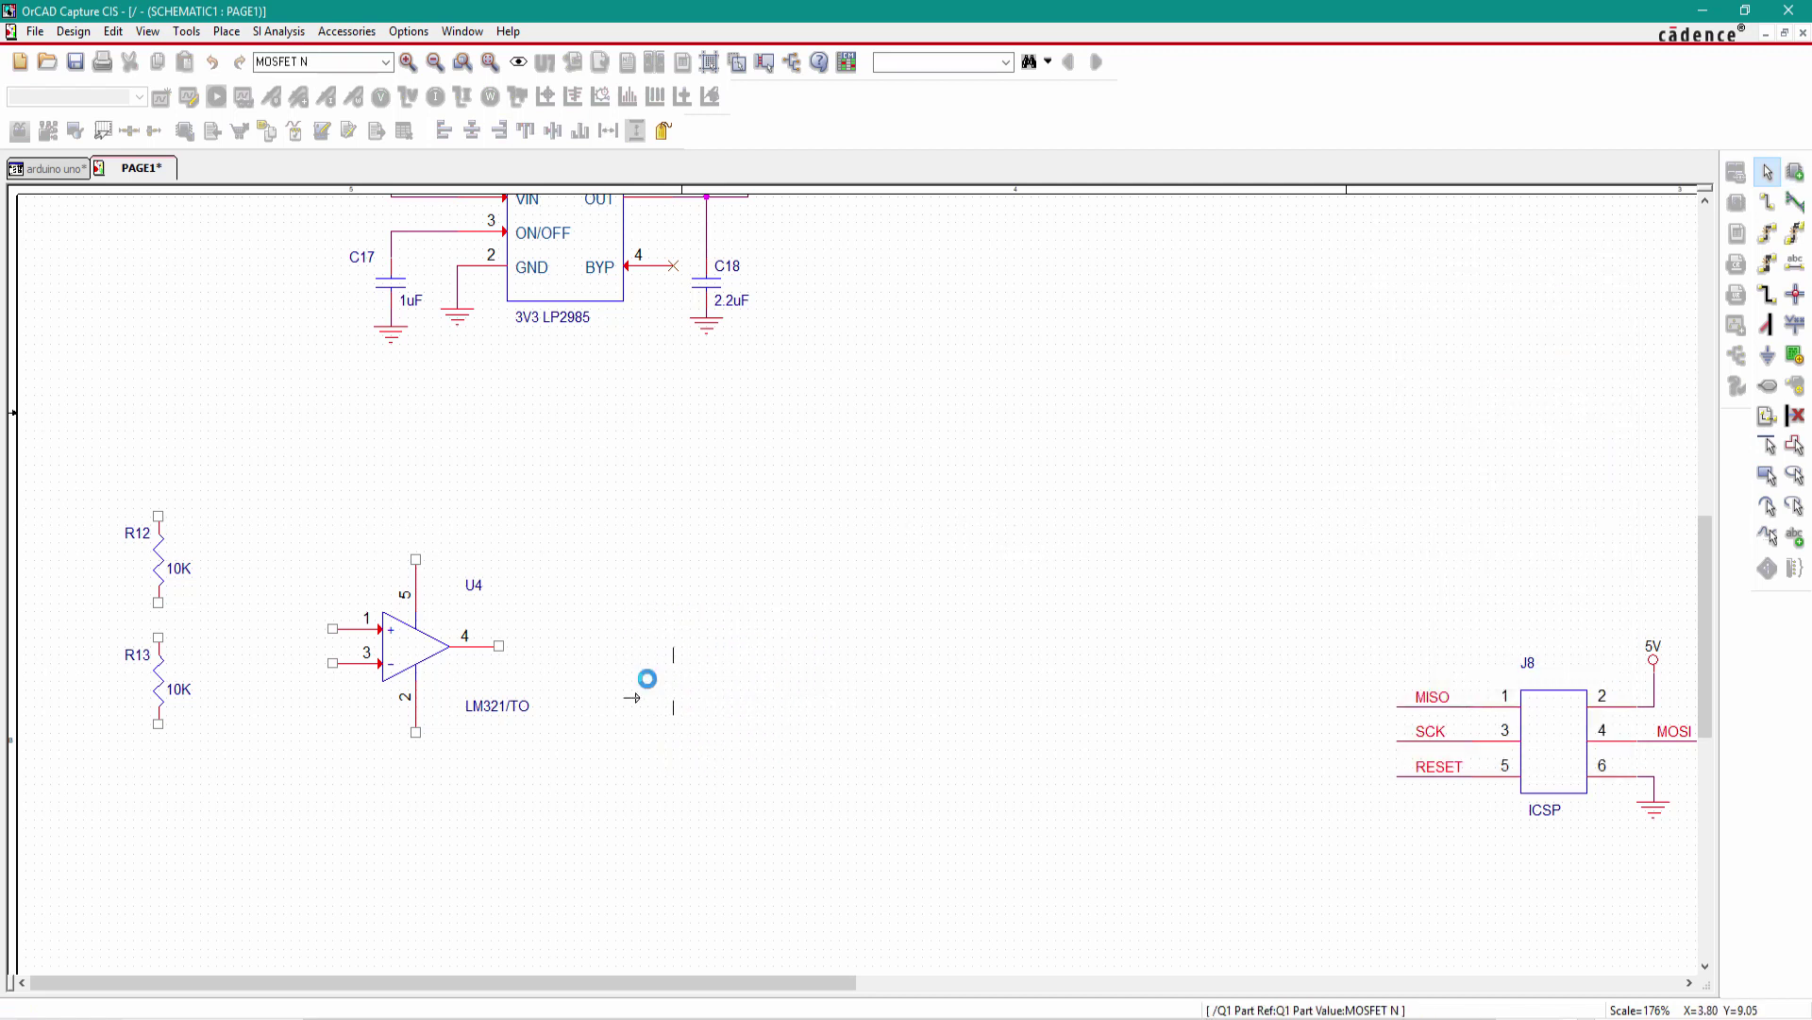
click(829, 604)
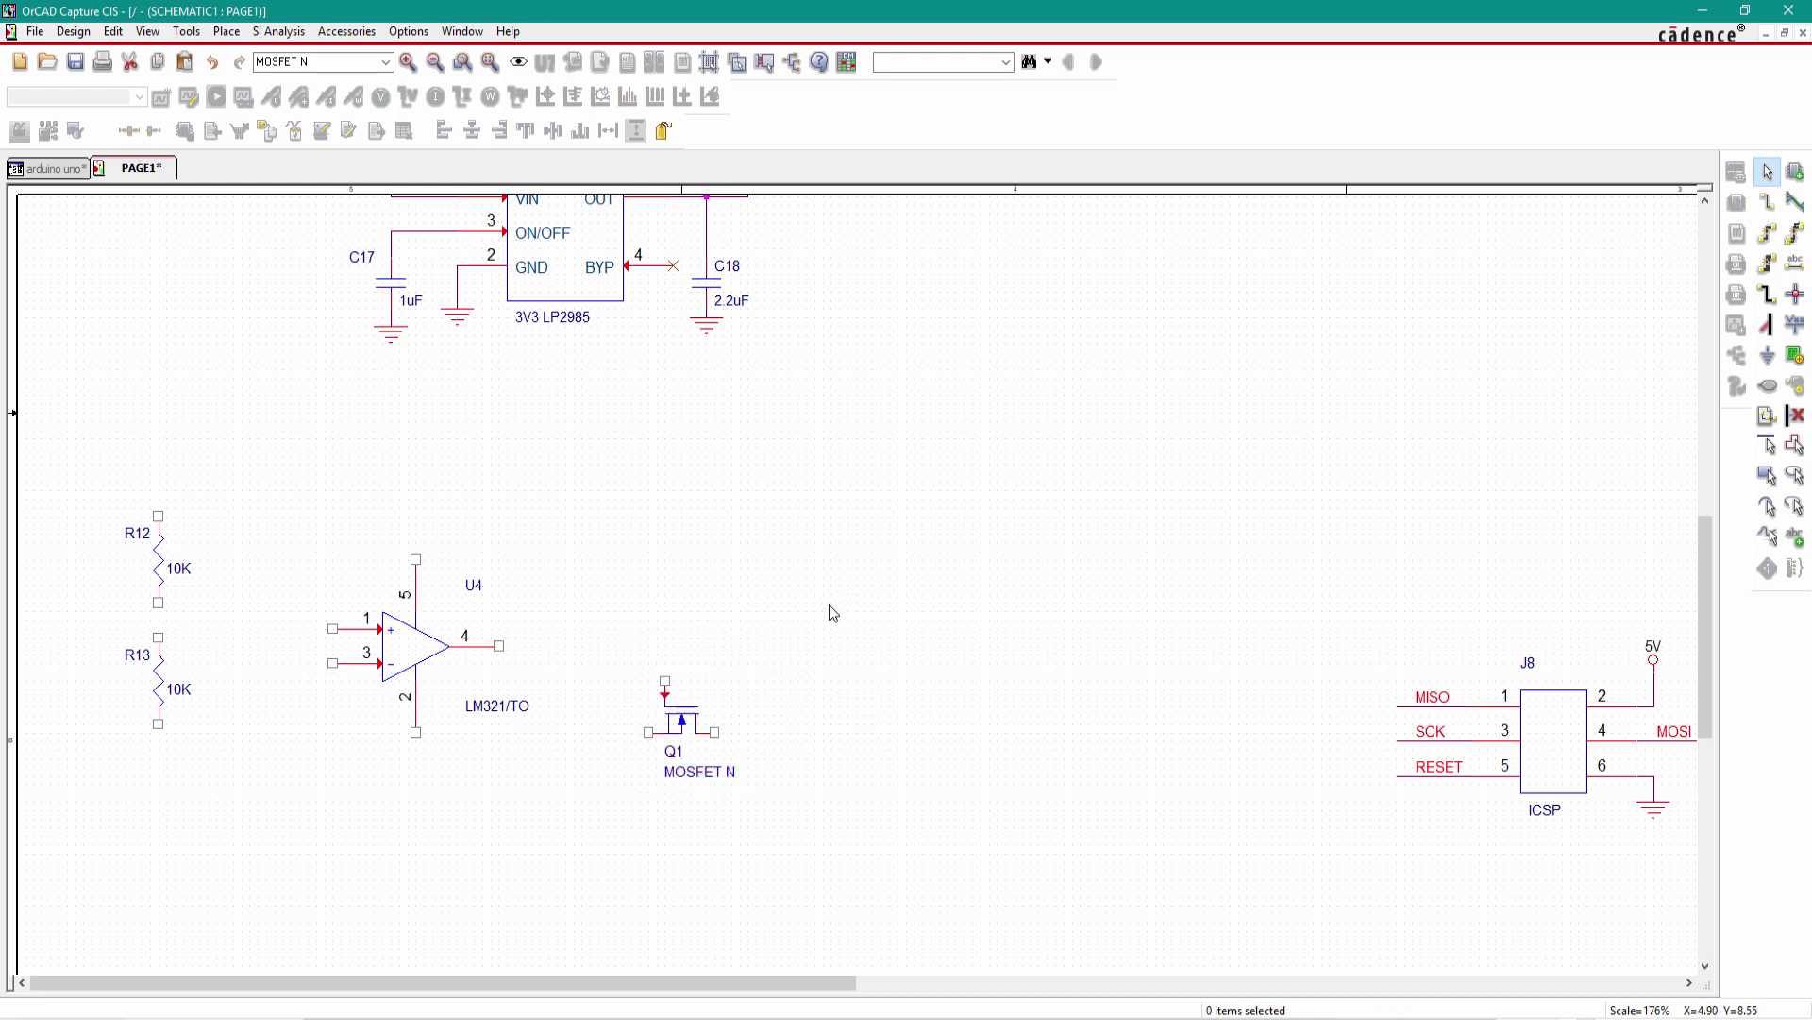
- Open the MOSFET's symbol for part editing and make its pin numbers visible
click(684, 734)
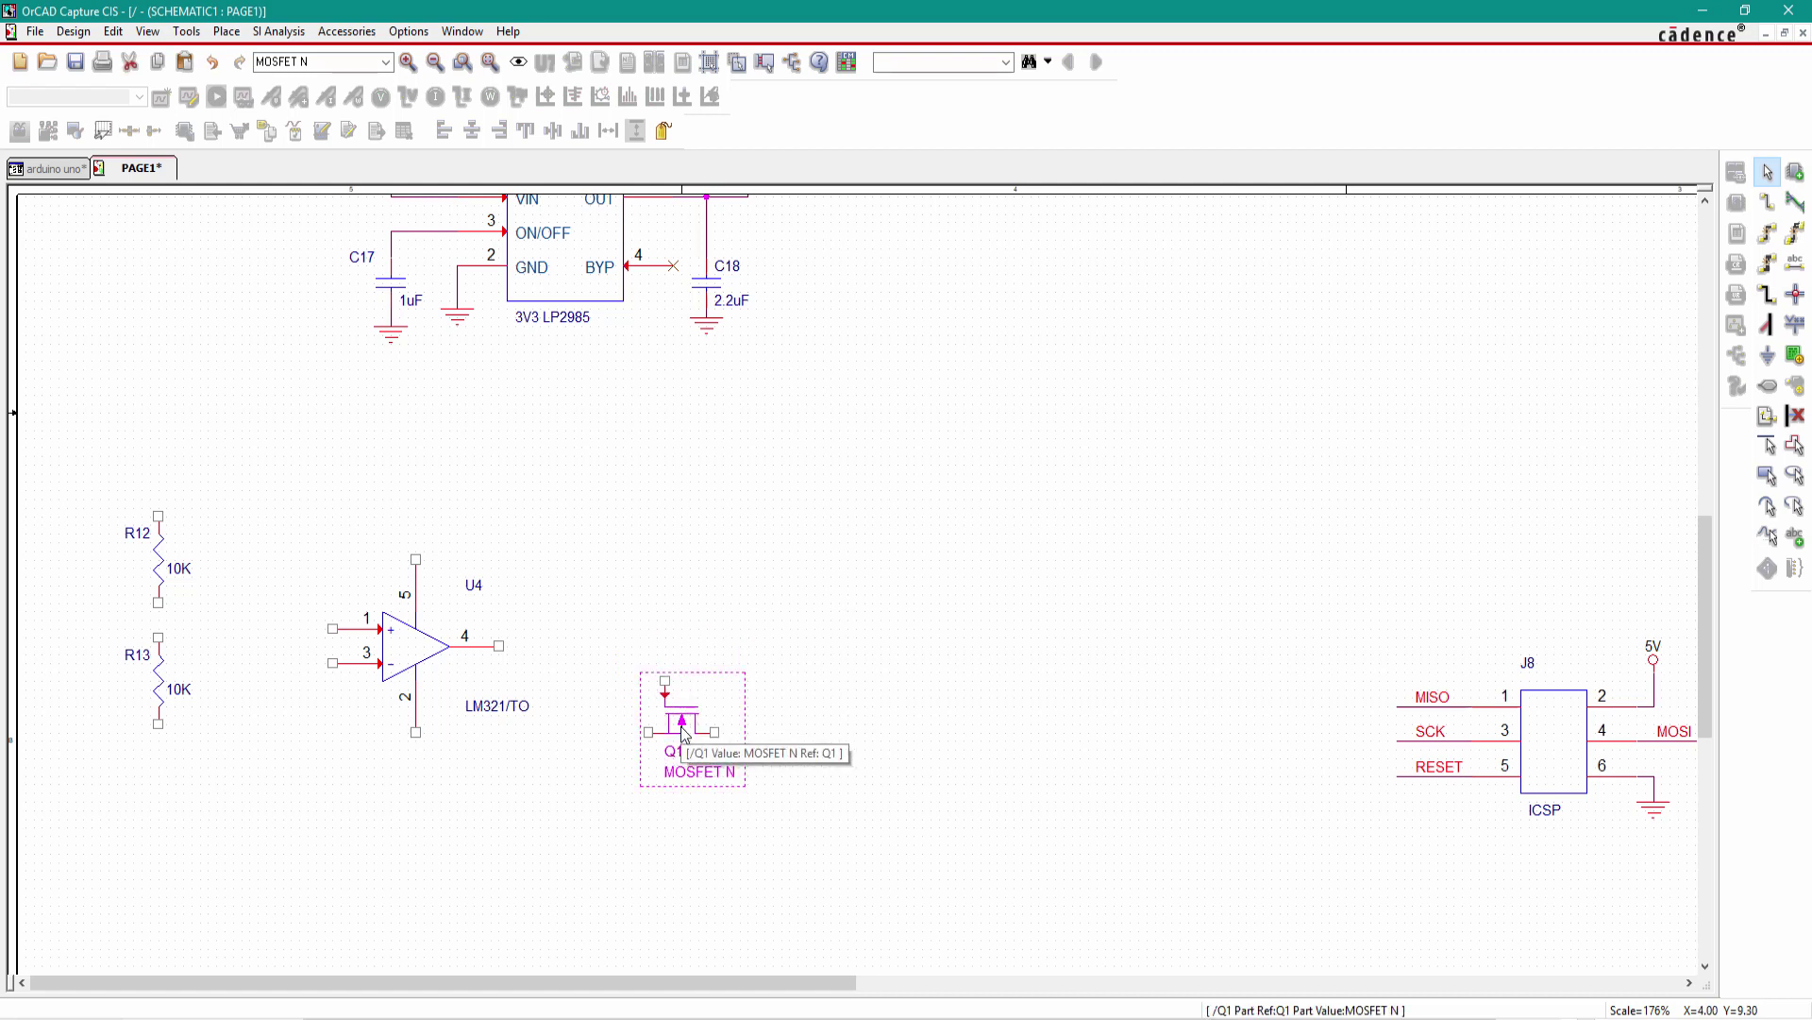
right_click(685, 735)
click(728, 118)
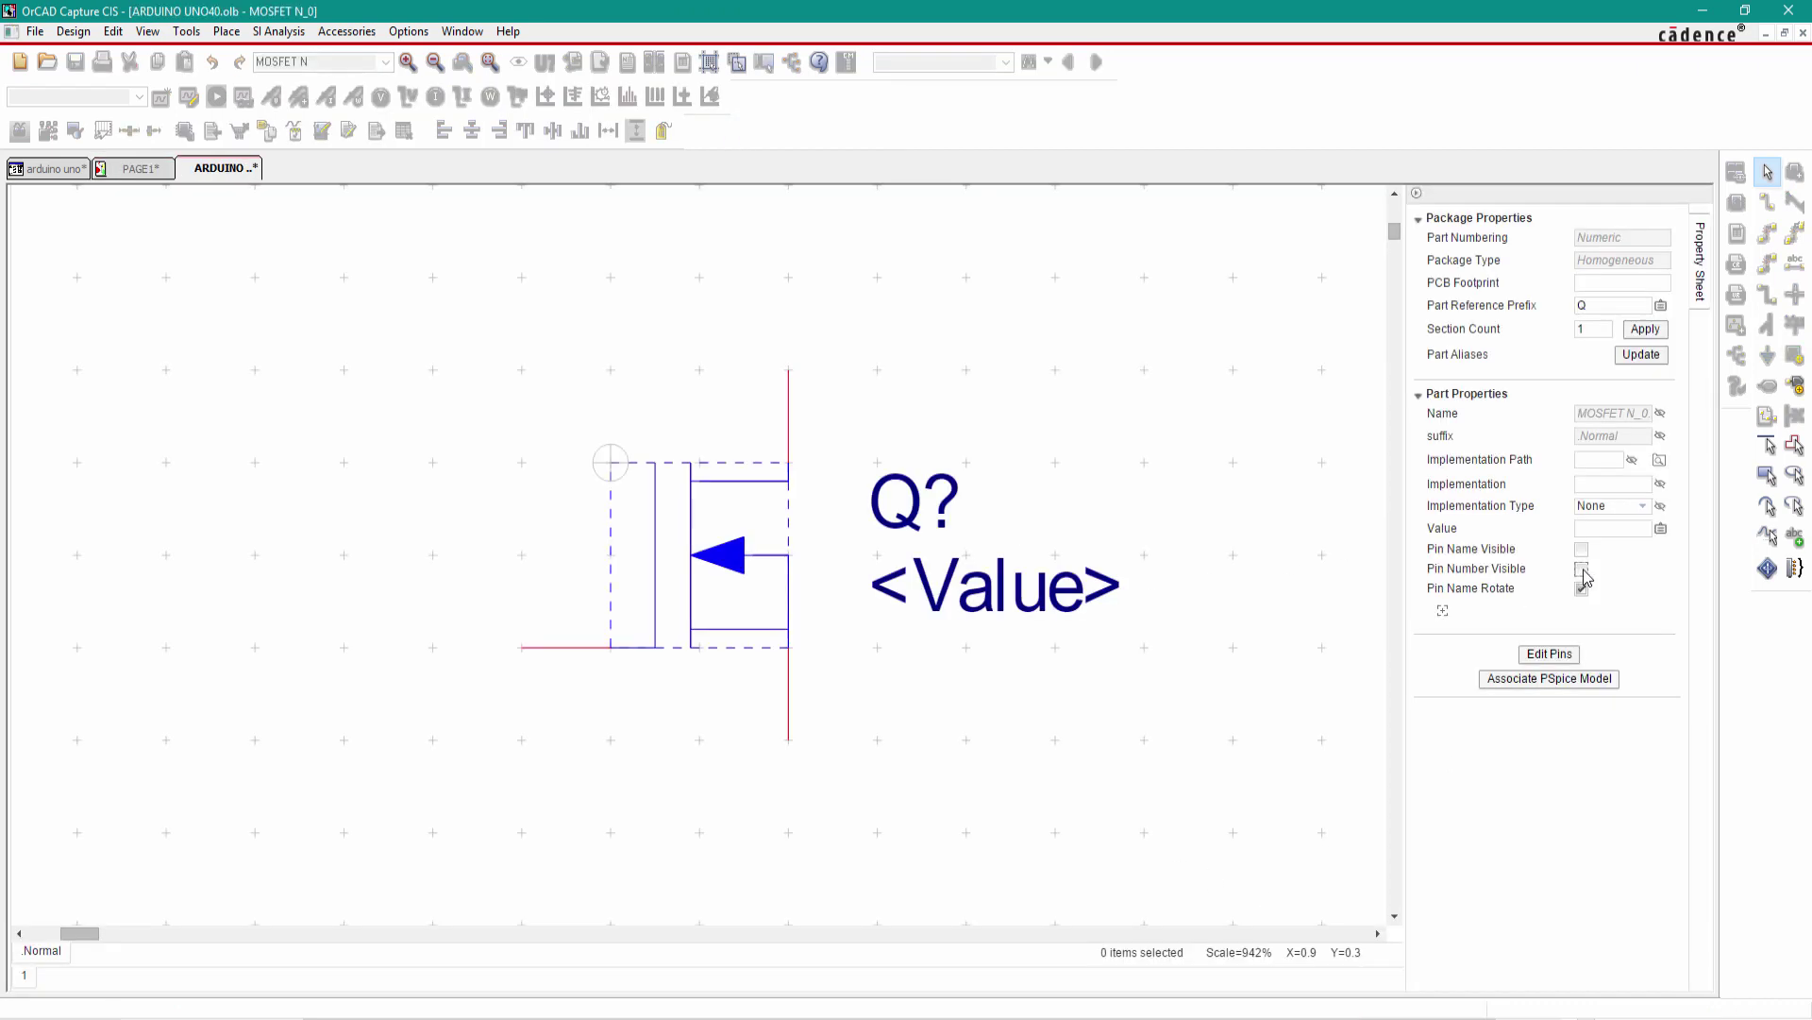
click(1581, 569)
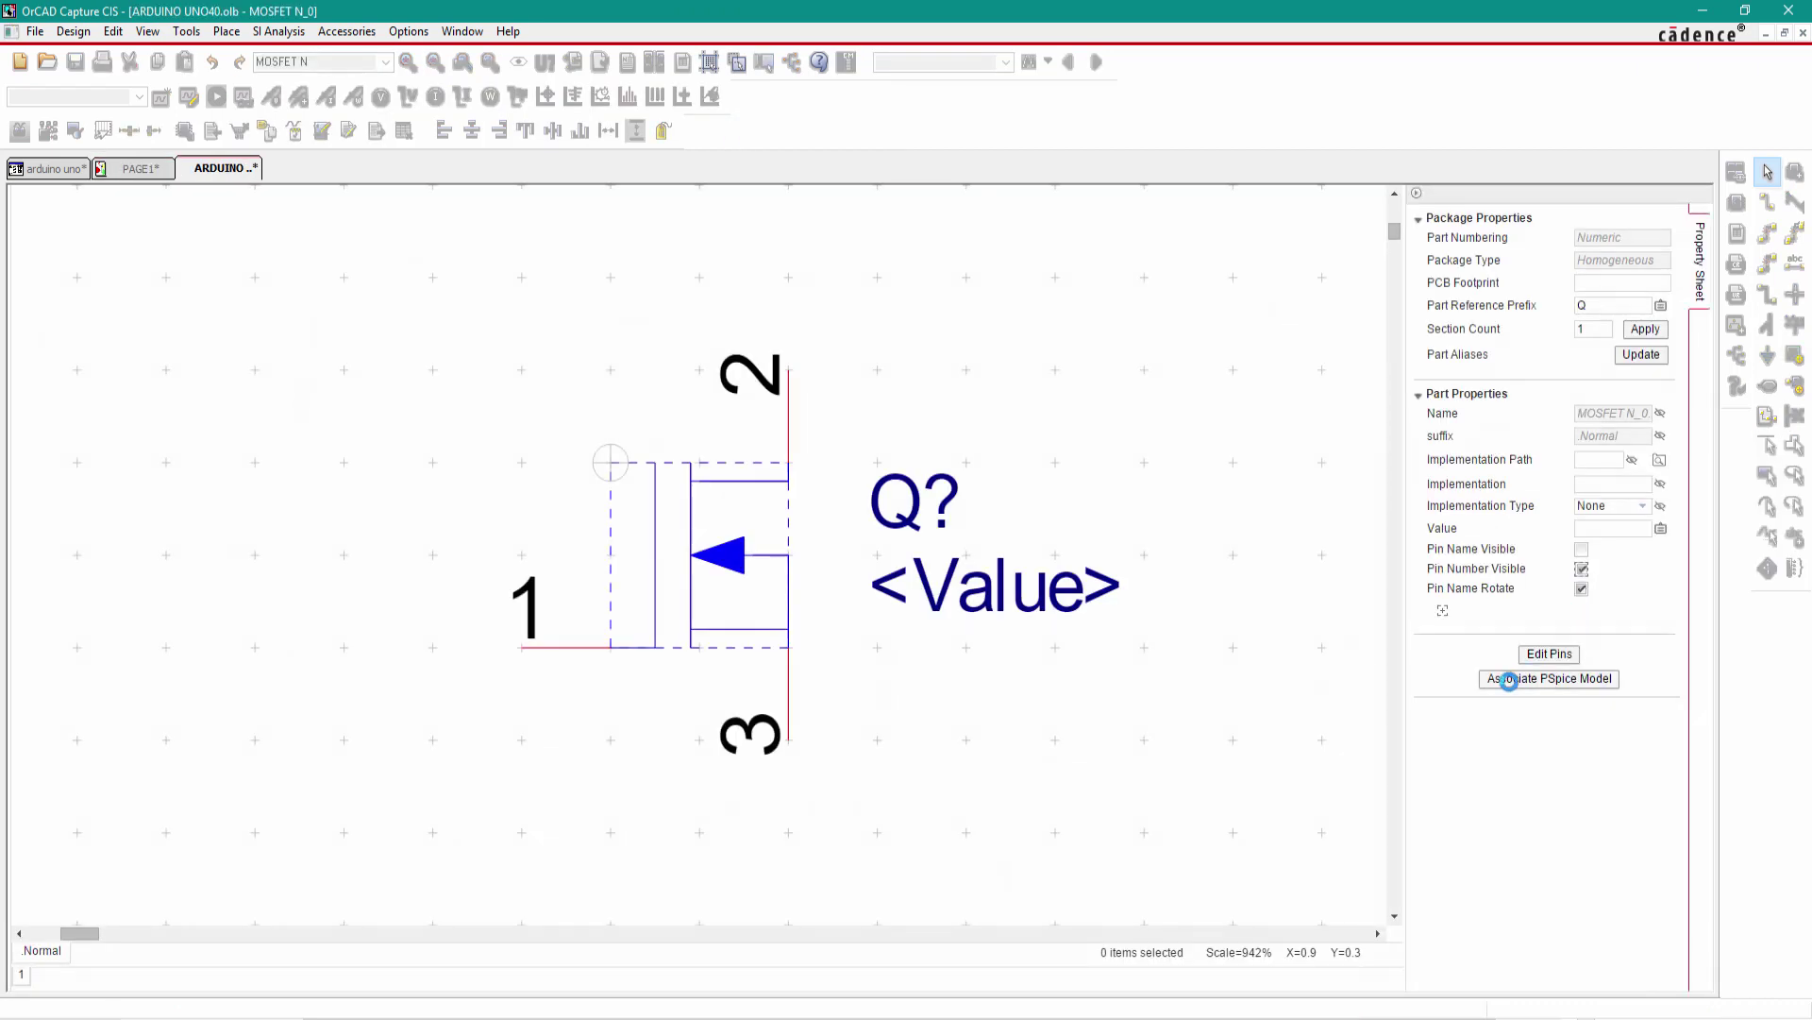
- Check the name and number of each MOSFET pin and close the part editor, updating the current instance
click(567, 651)
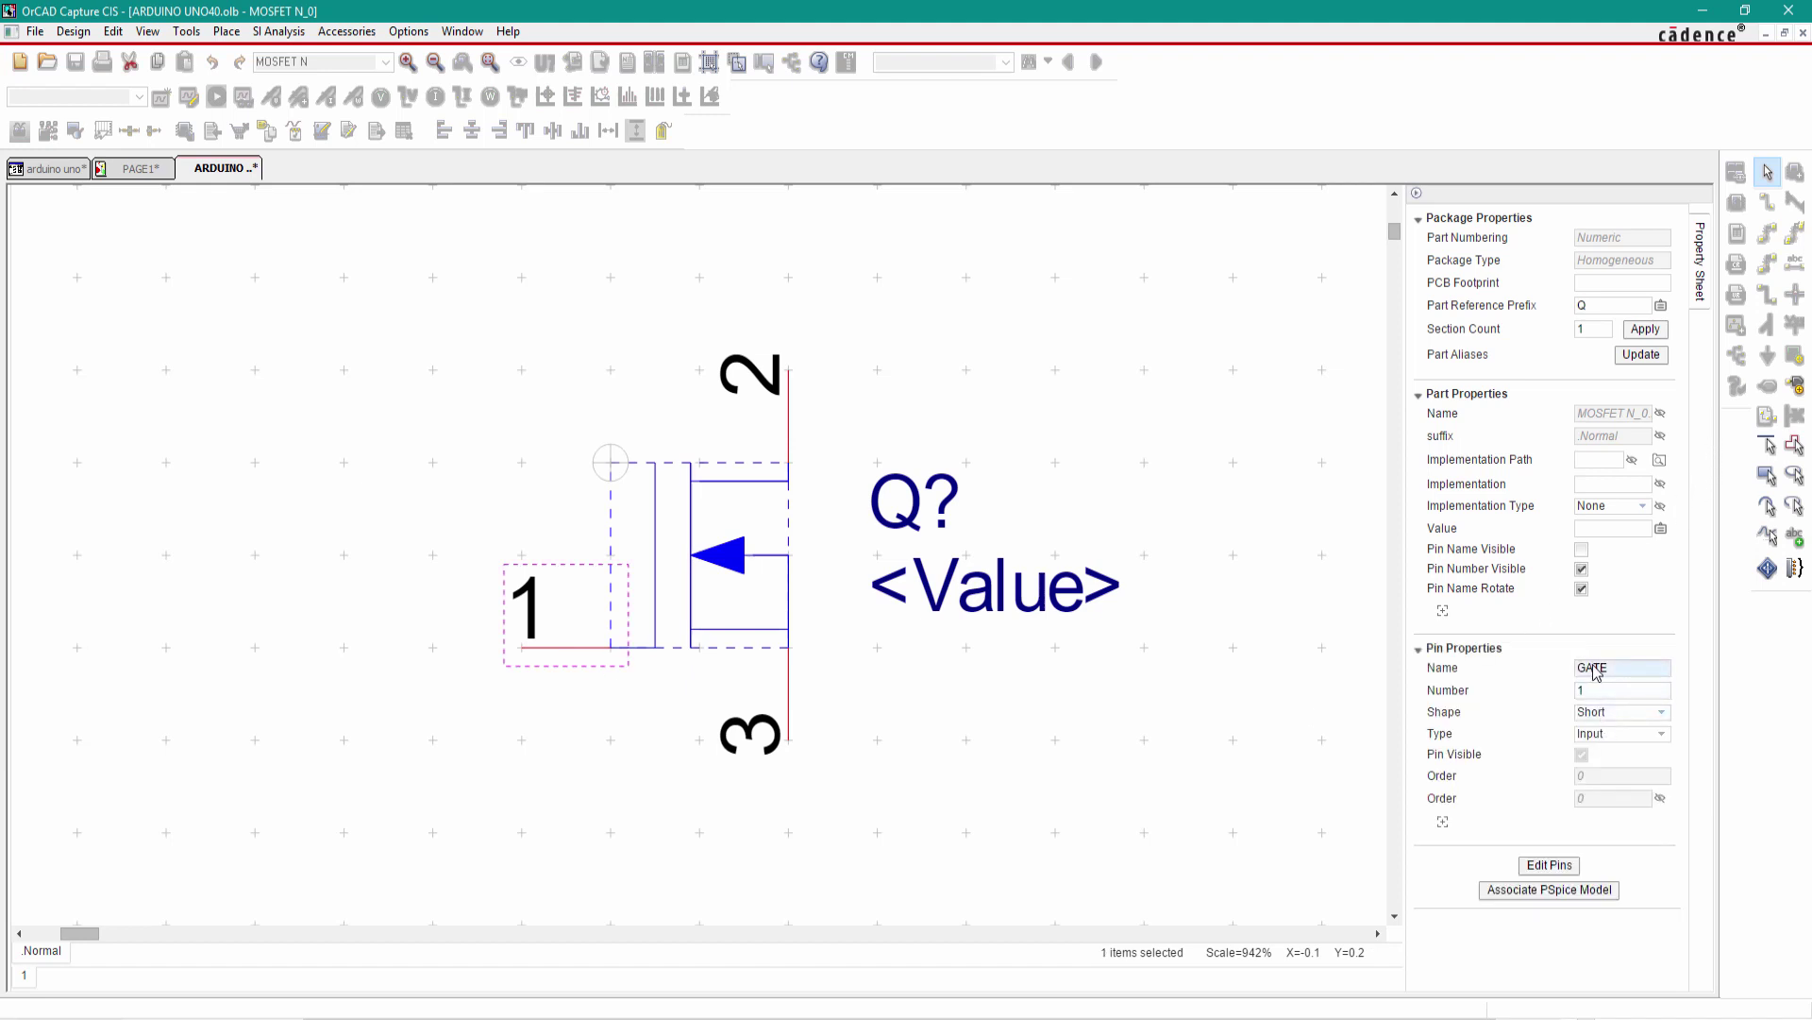
click(790, 404)
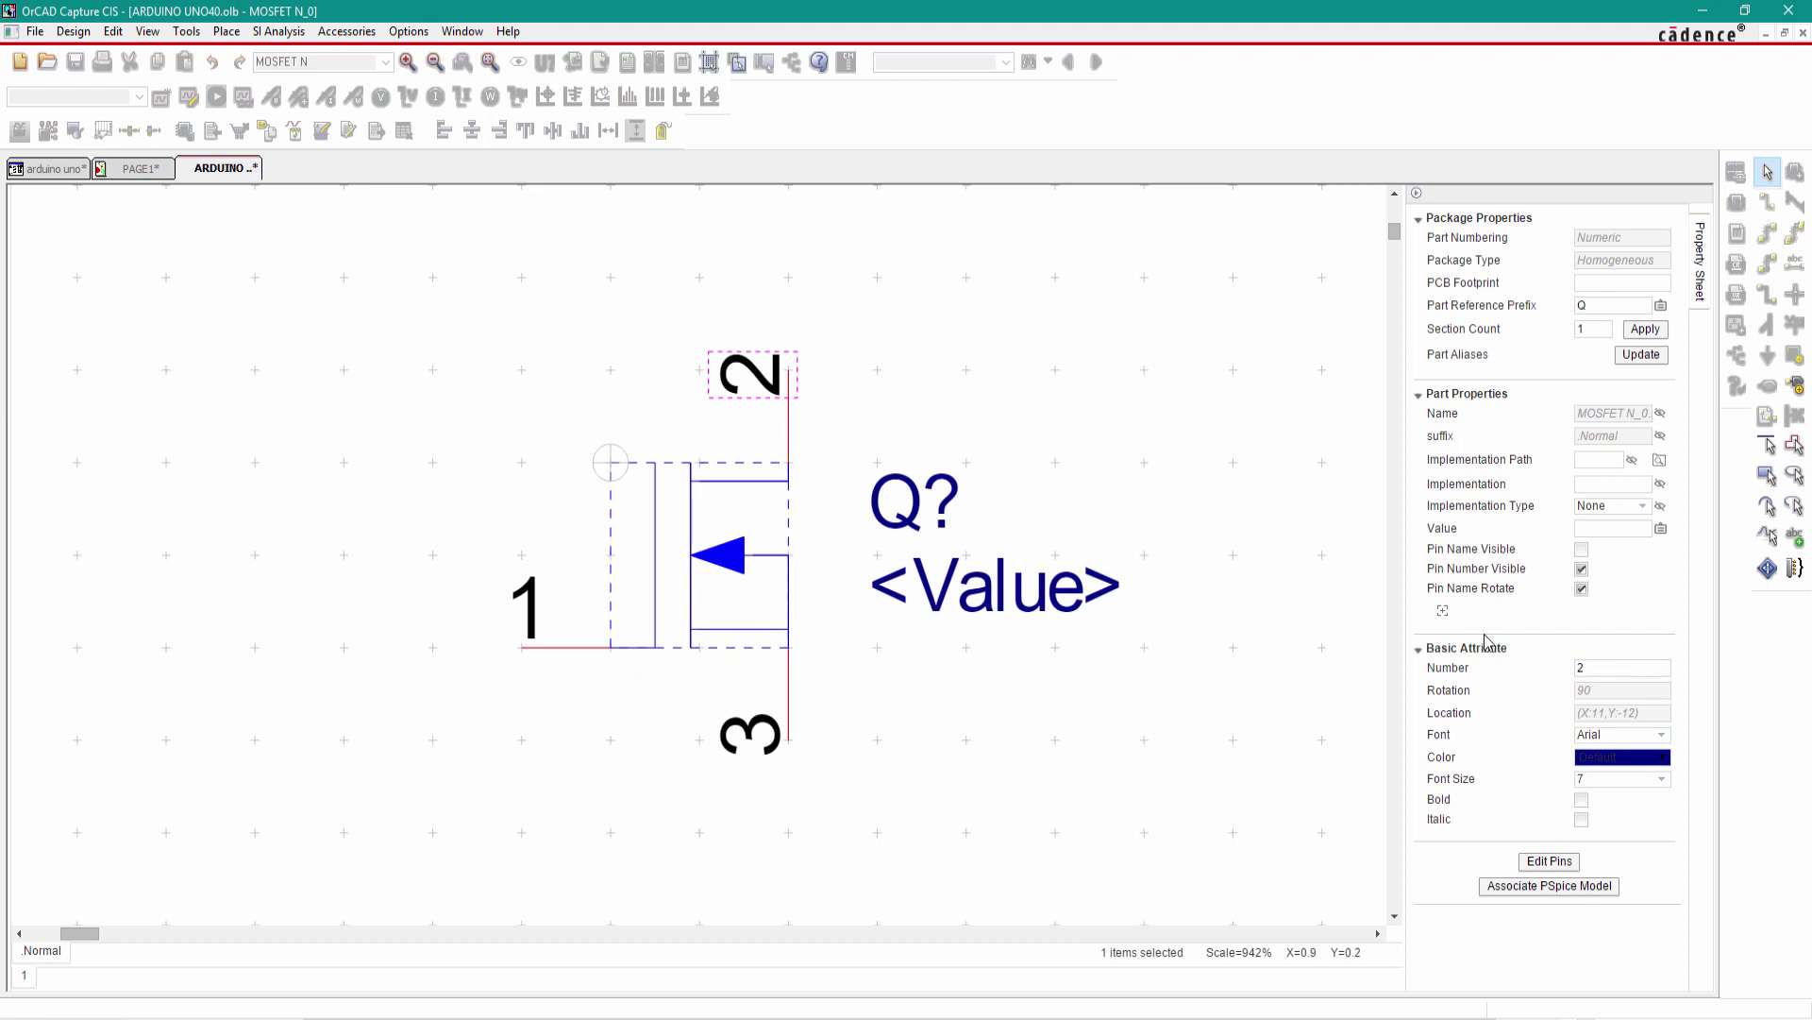
click(790, 437)
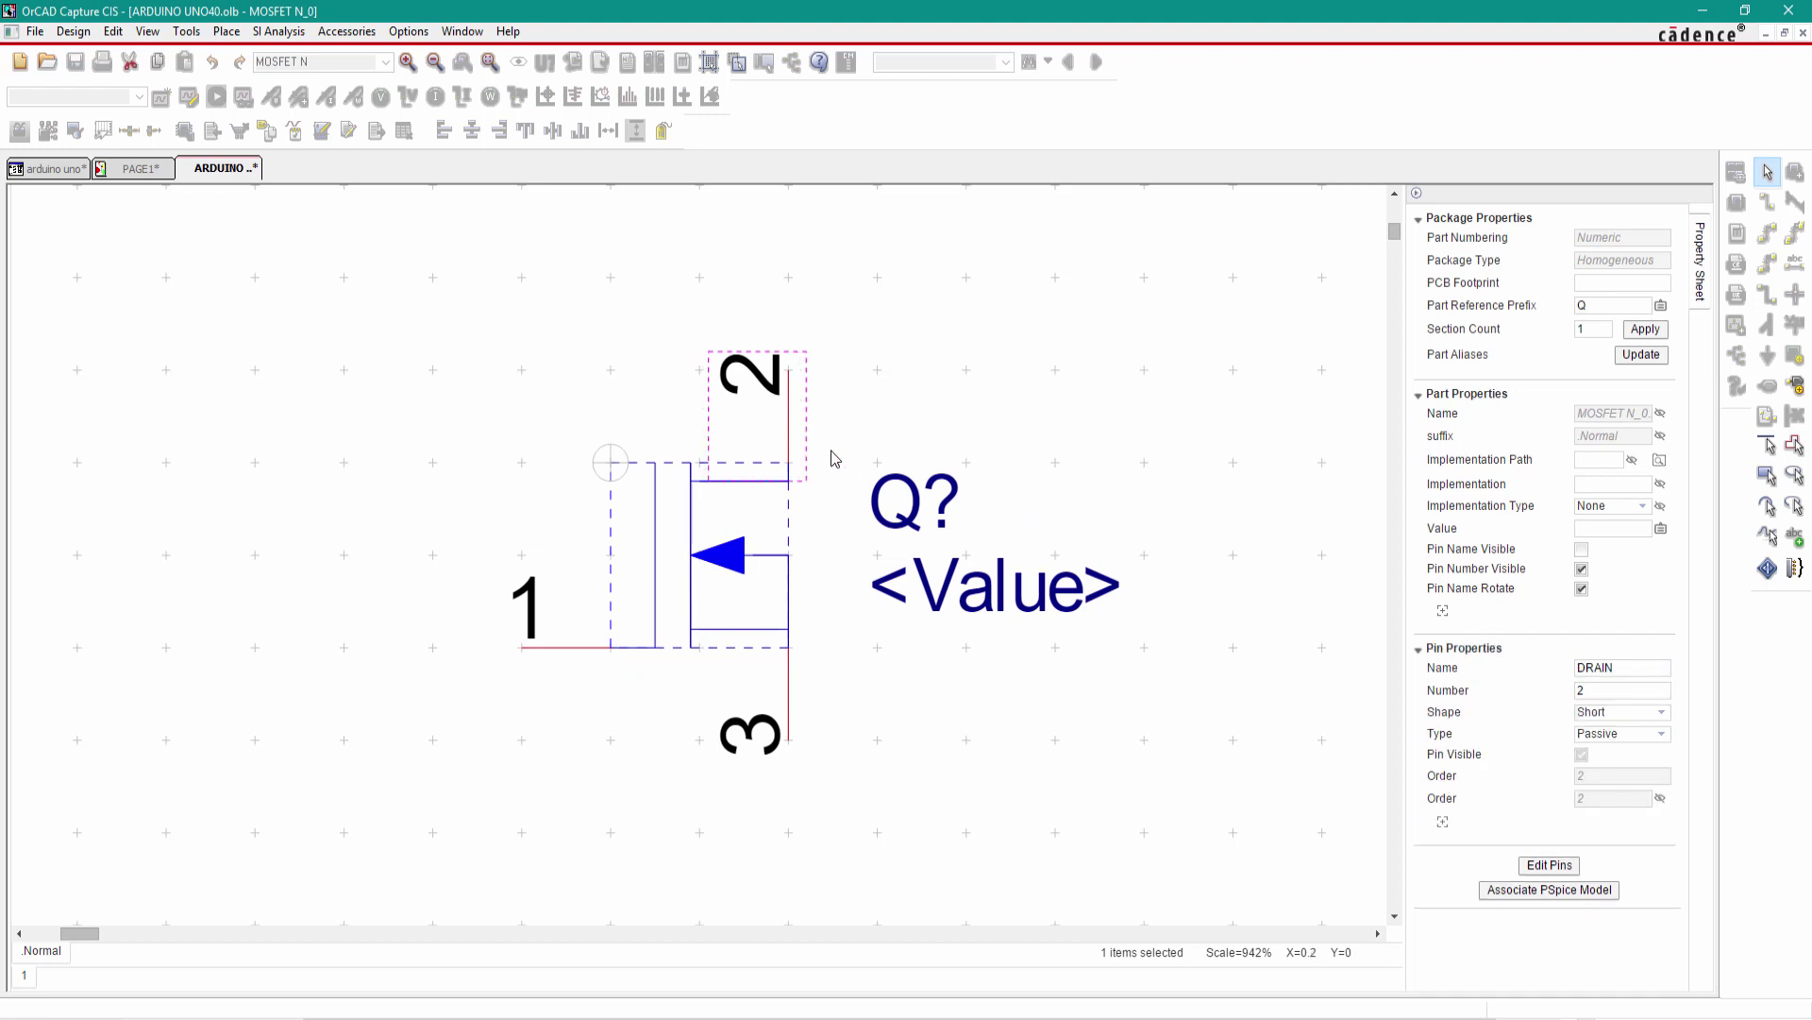
click(790, 697)
right_click(206, 172)
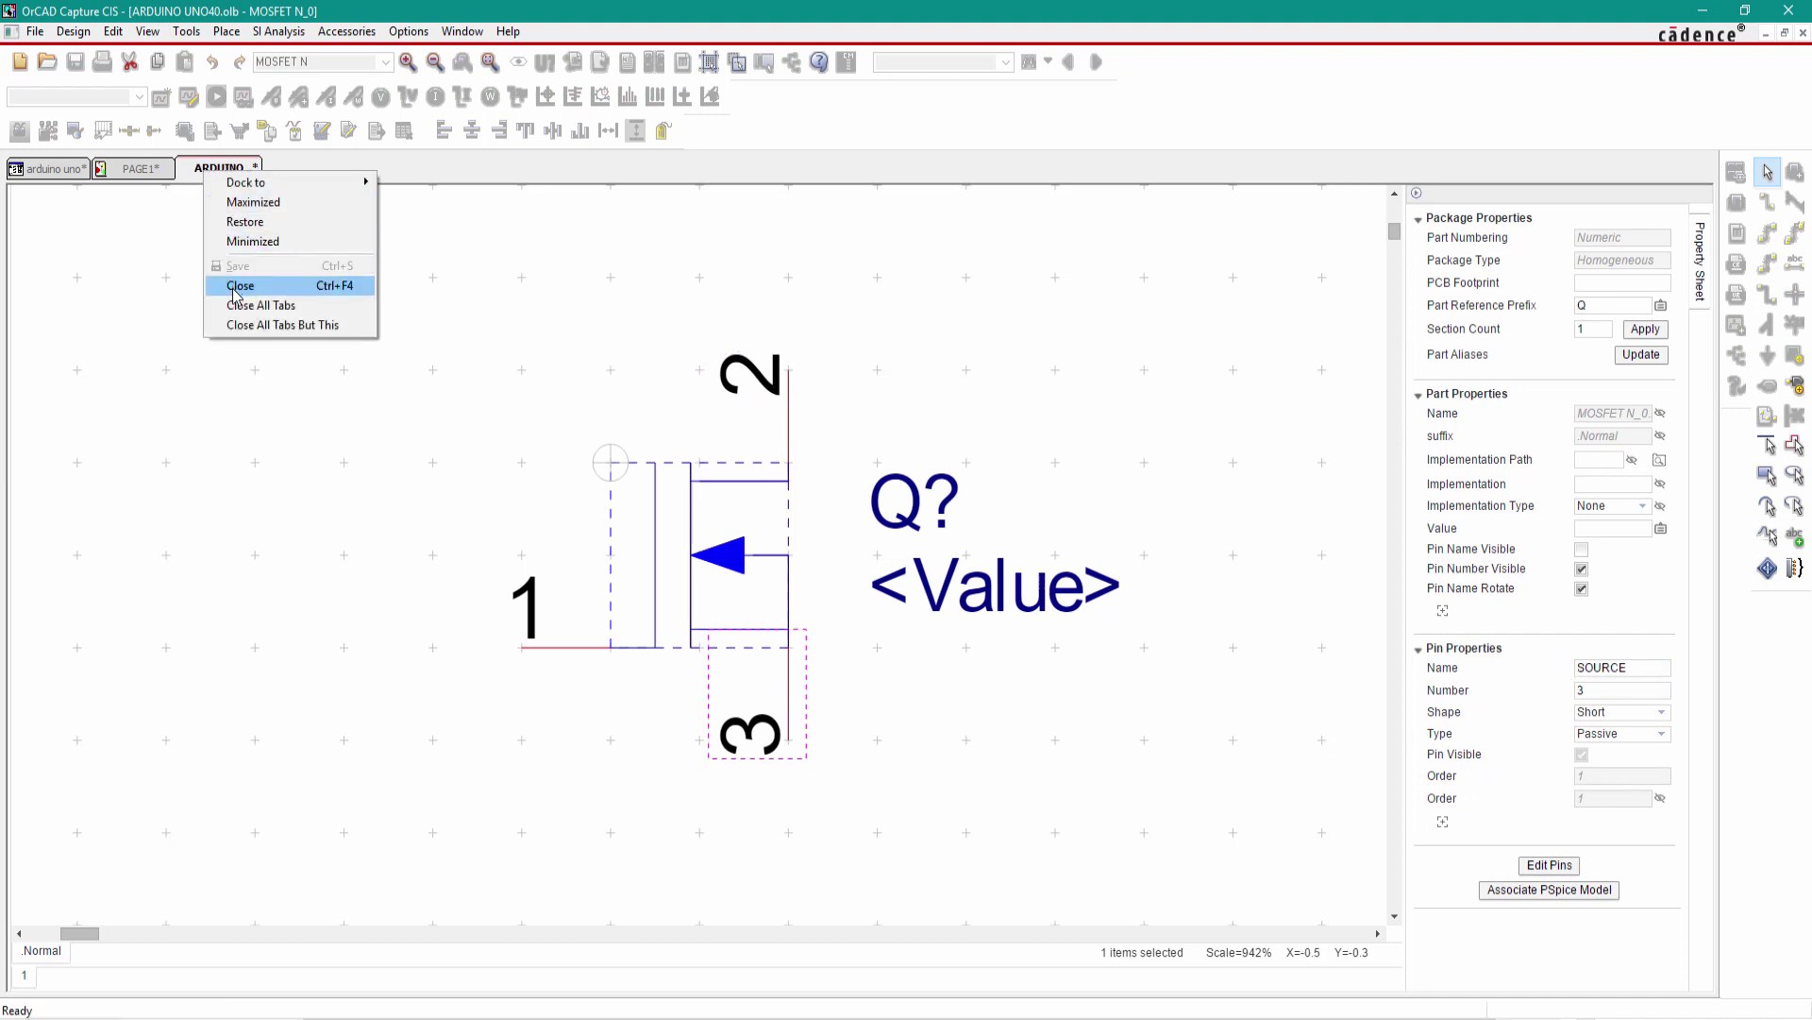
click(238, 287)
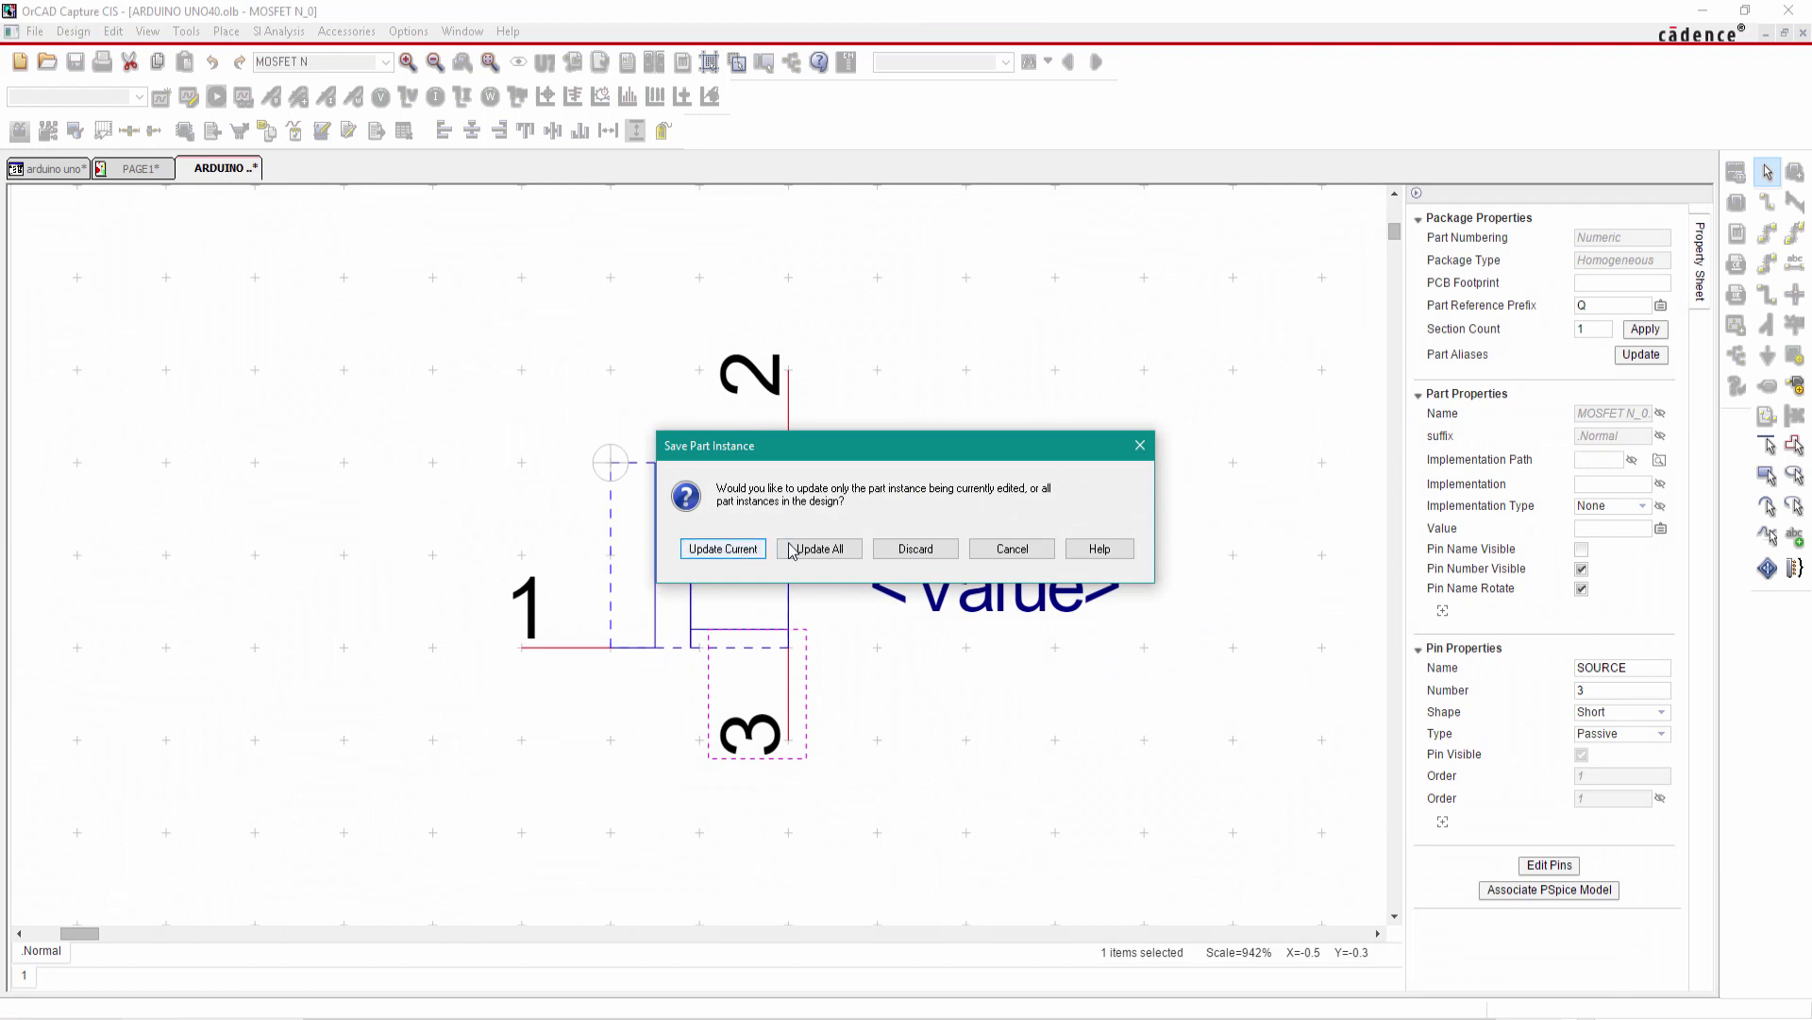
click(722, 549)
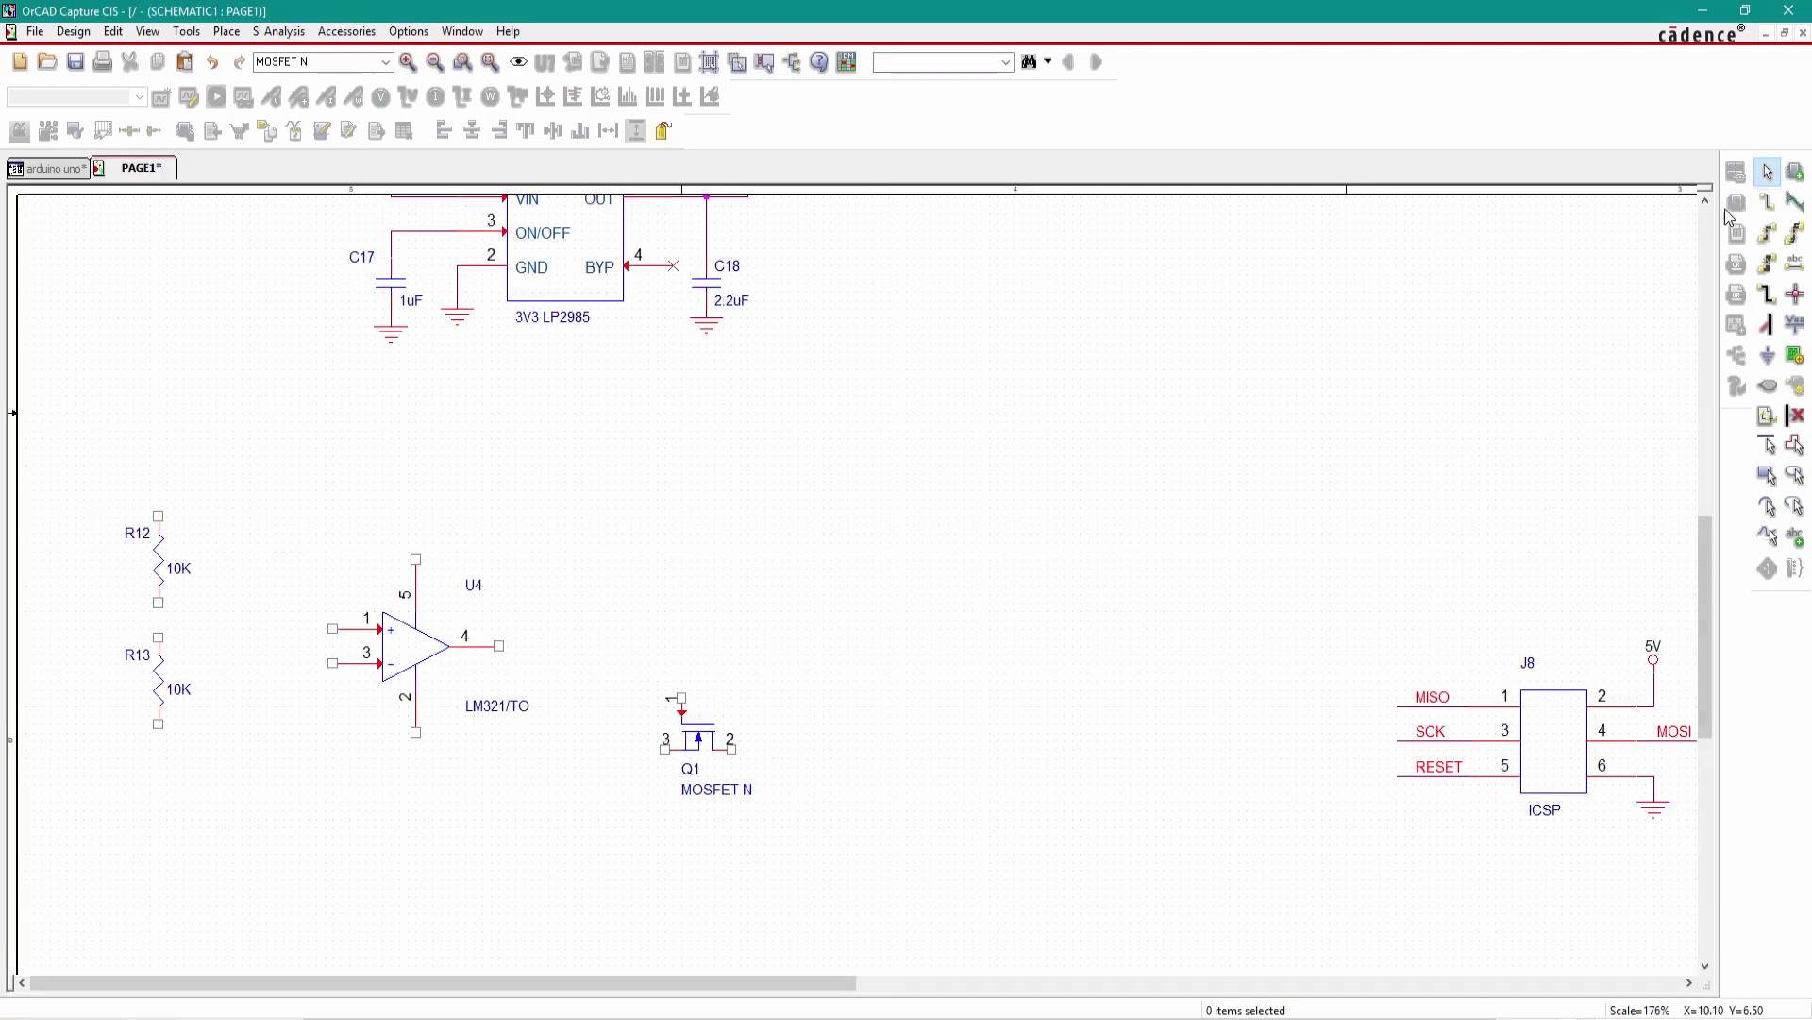
- Wire the lower end of R12 to the upper end of R13
click(1767, 201)
click(158, 602)
click(158, 637)
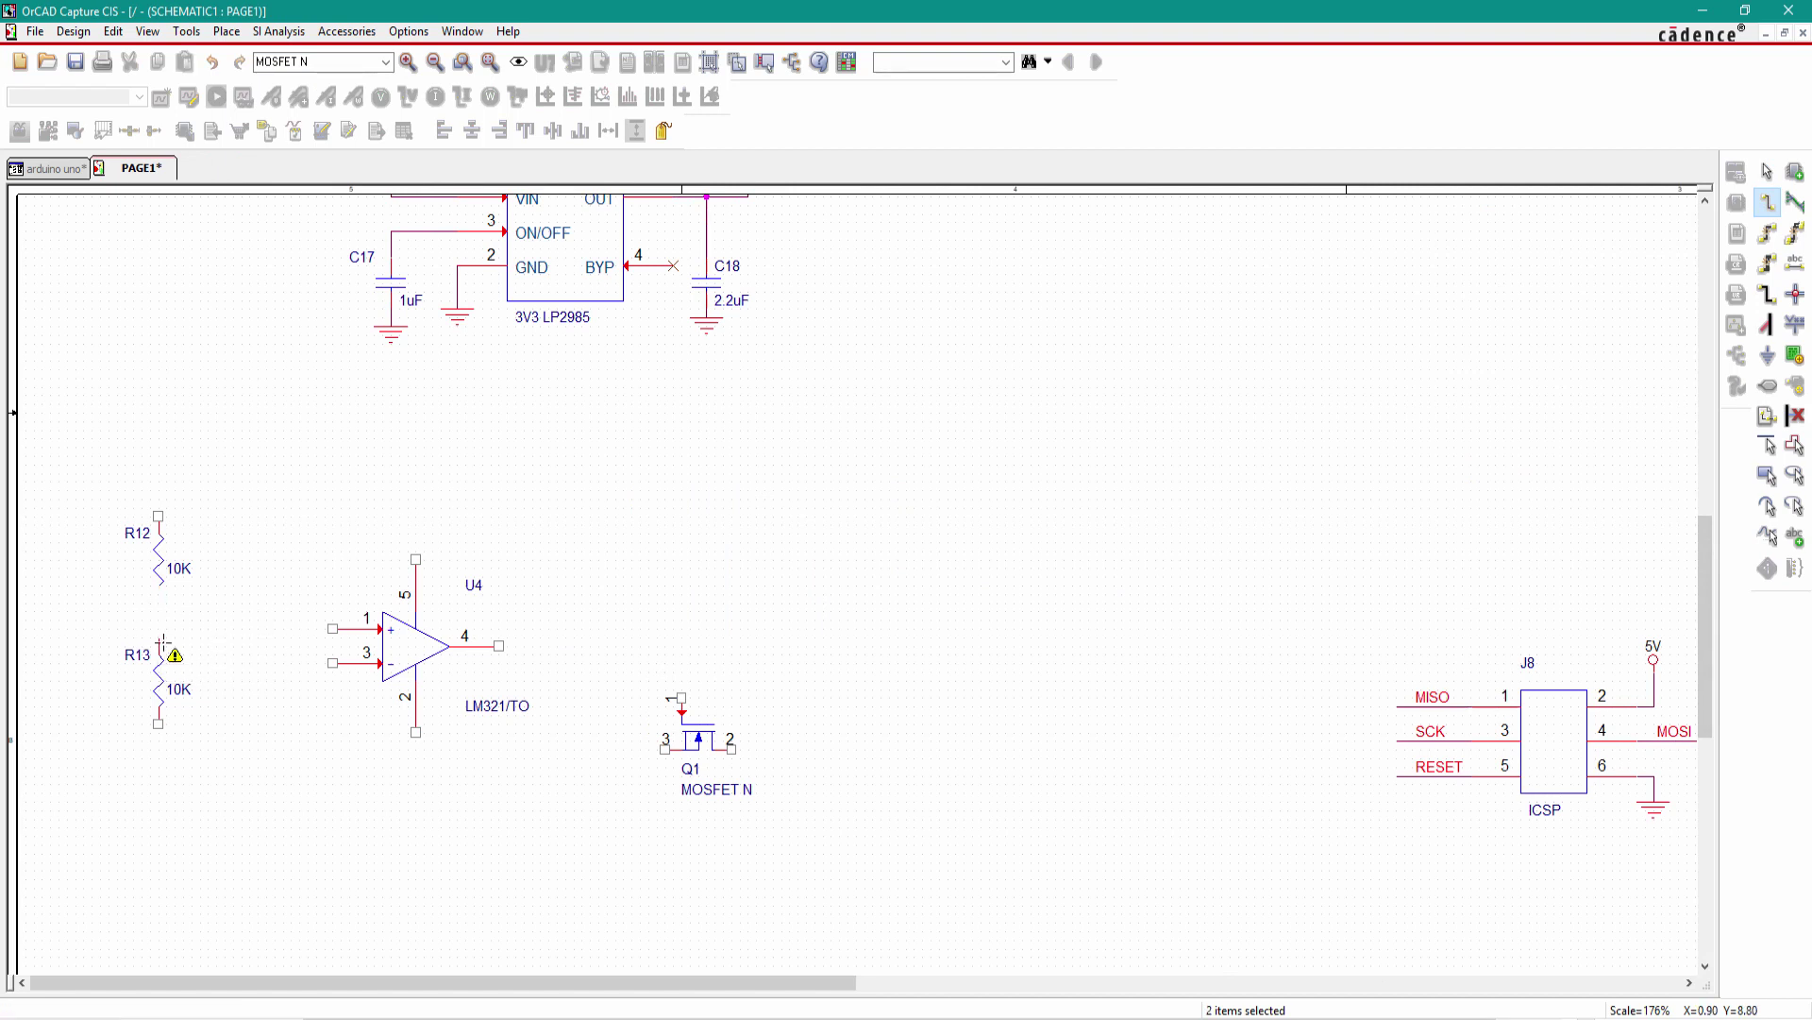
key(Escape)
- Wire op-amp pin 1 to the connection between R12 and R13, and move R13 slightly down
click(1768, 201)
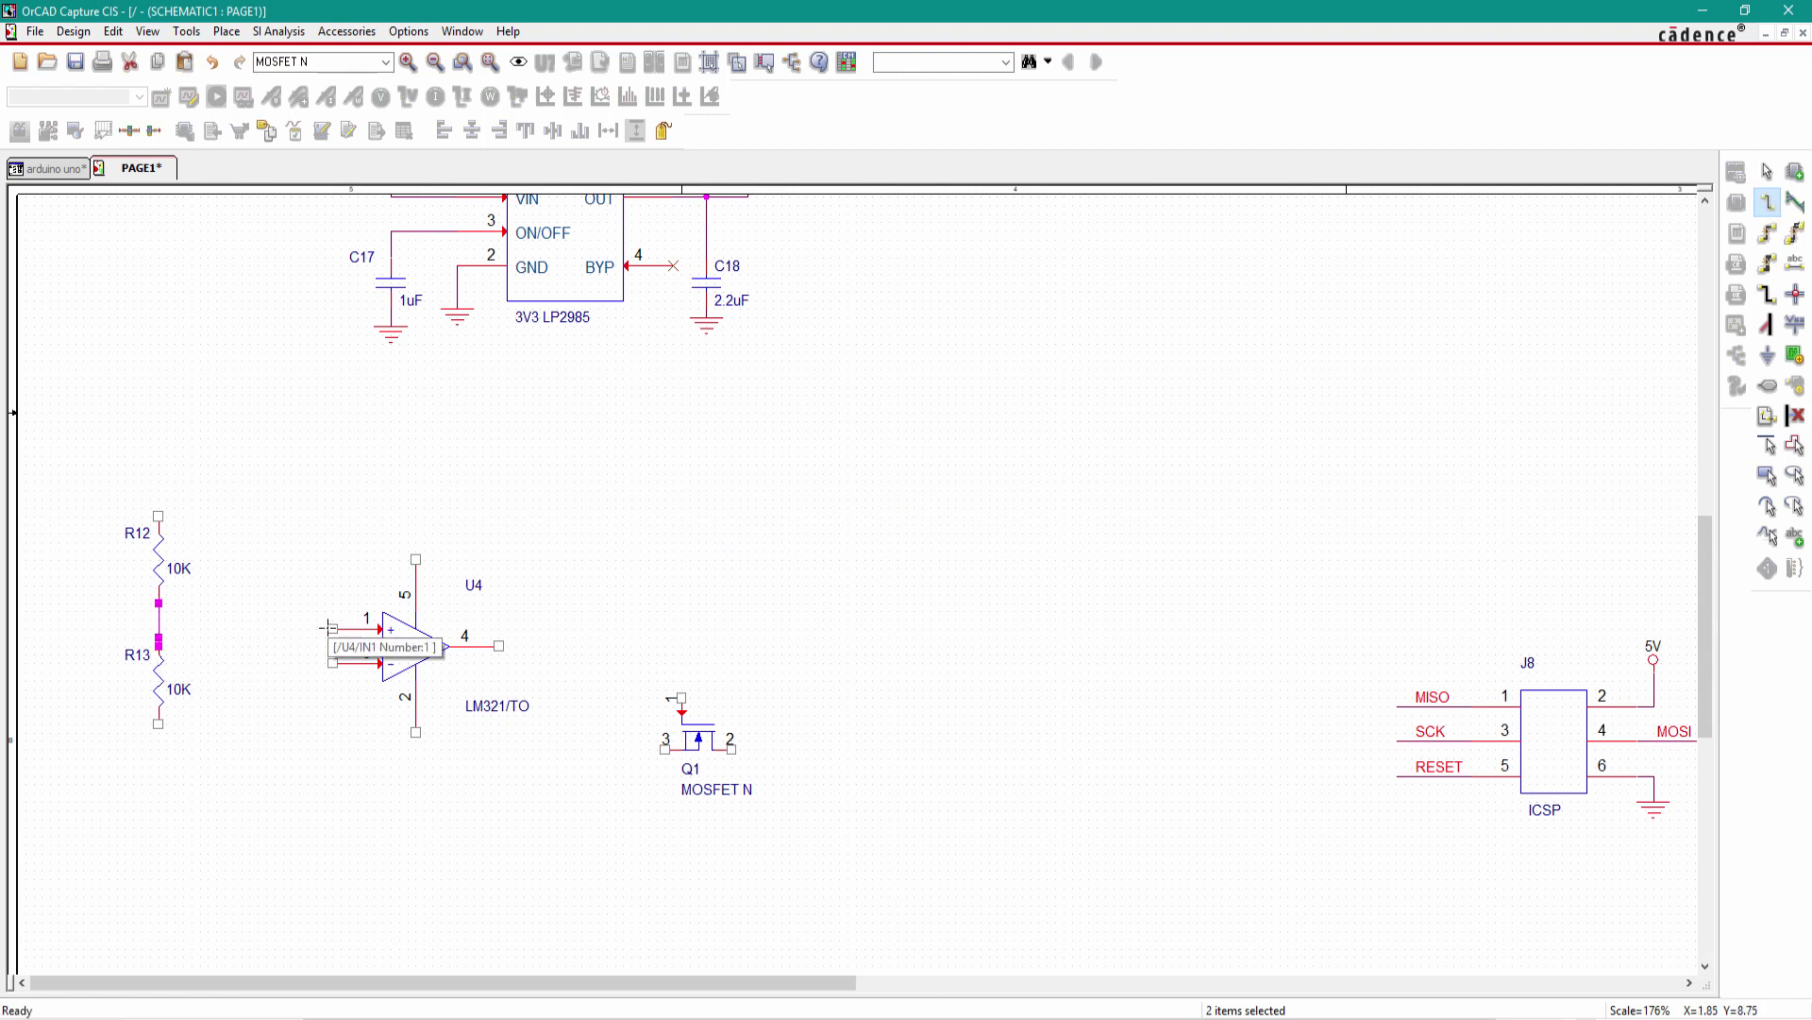
click(332, 628)
click(158, 627)
key(Escape)
drag(161, 709, 161, 735)
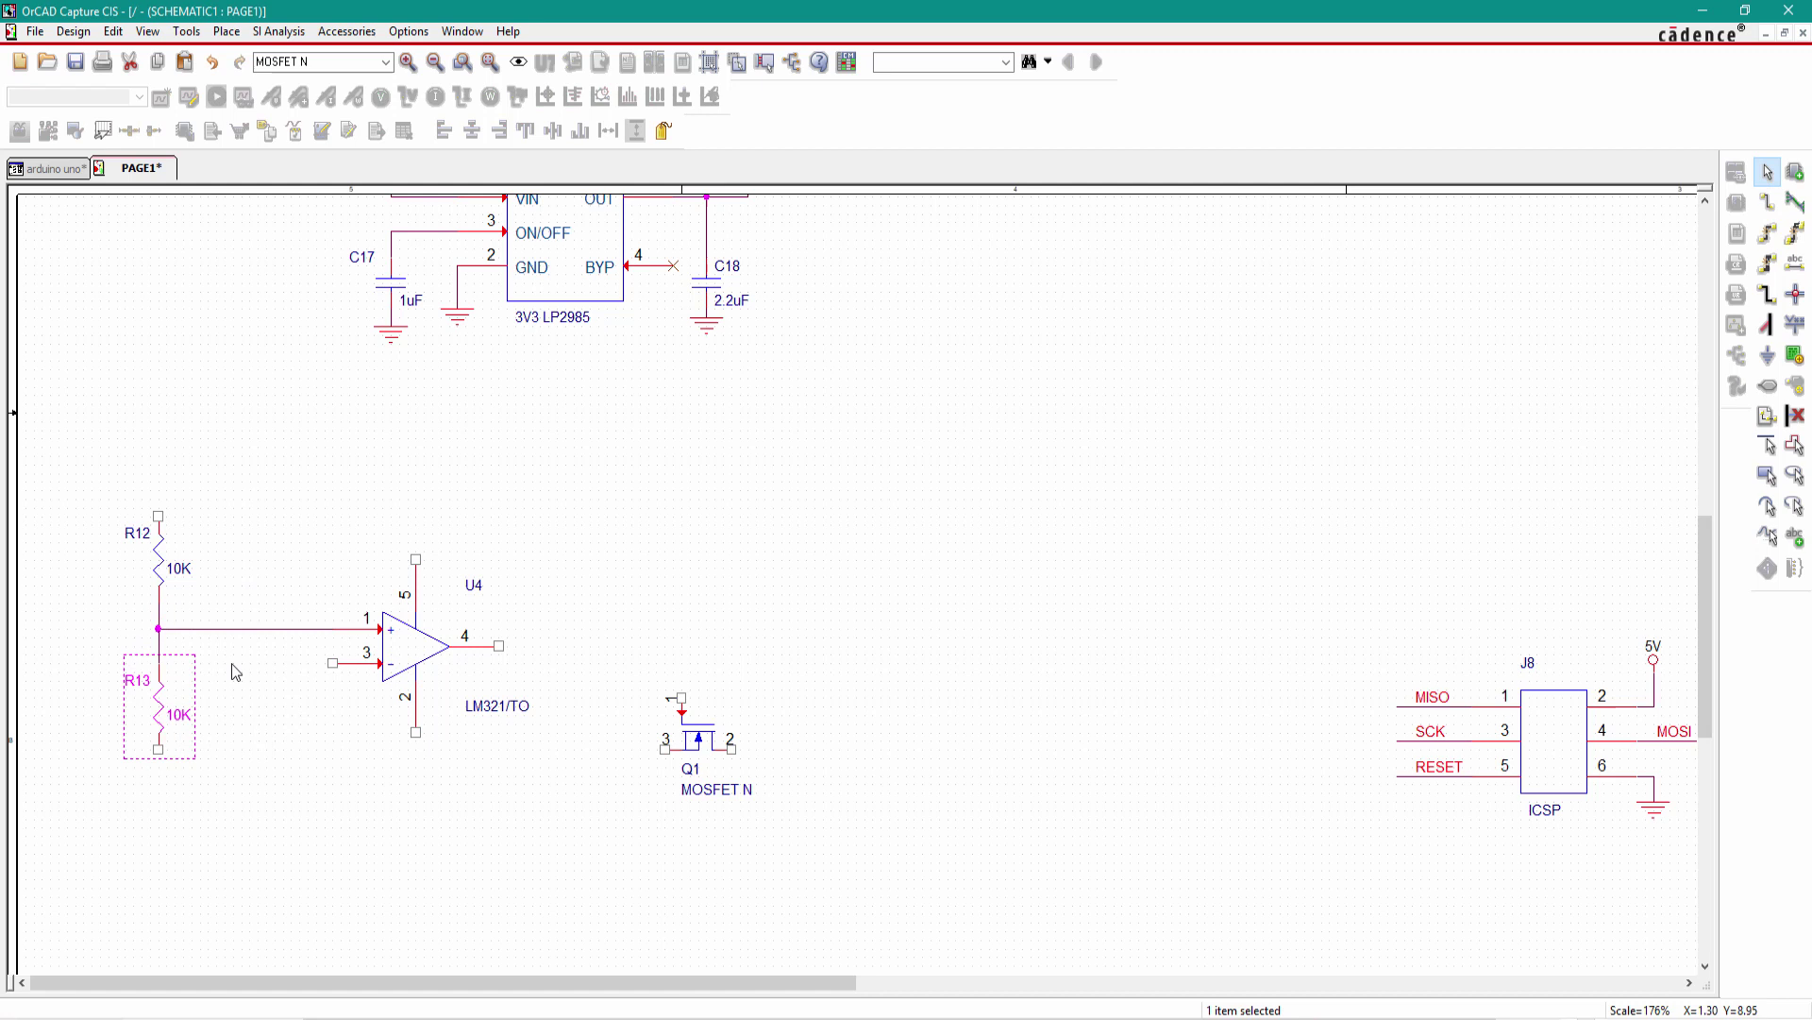
click(910, 796)
- Copy the ground symbol below C17 and place copies under R13 and under op-amp pin 2
click(394, 344)
key(ctrl+c)
key(ctrl+v)
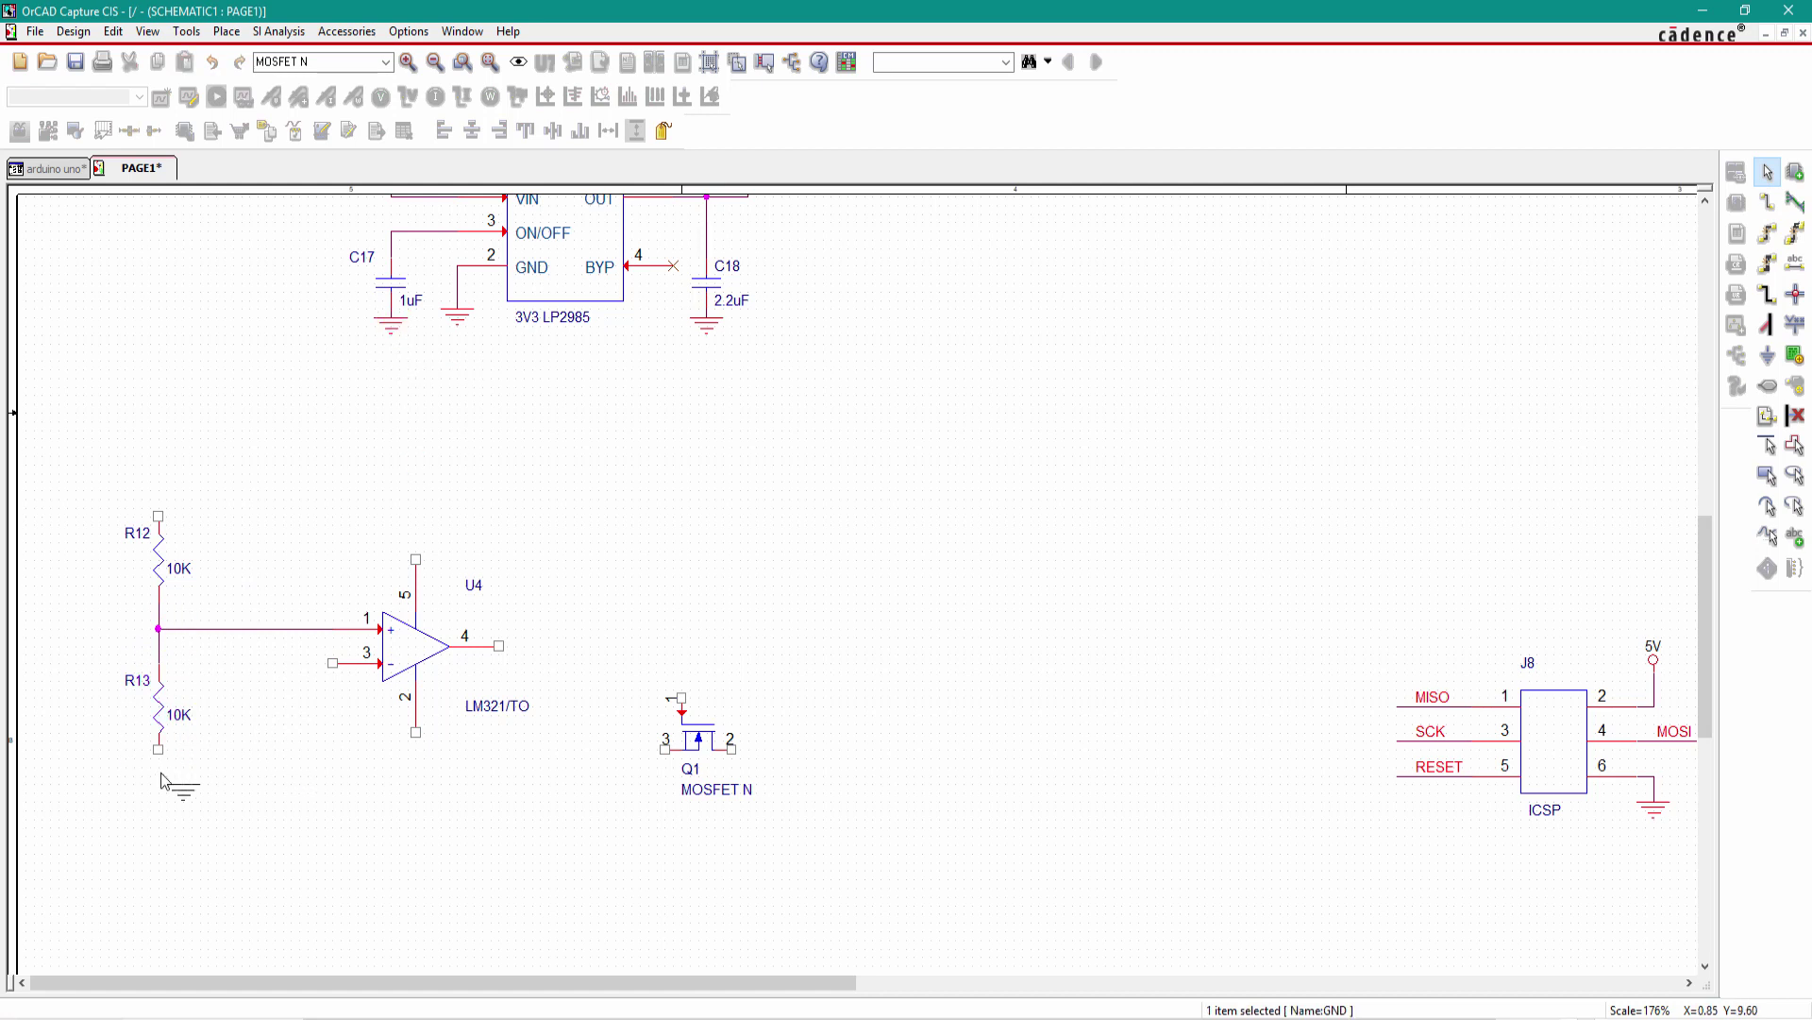
click(138, 758)
key(ctrl+v)
click(395, 739)
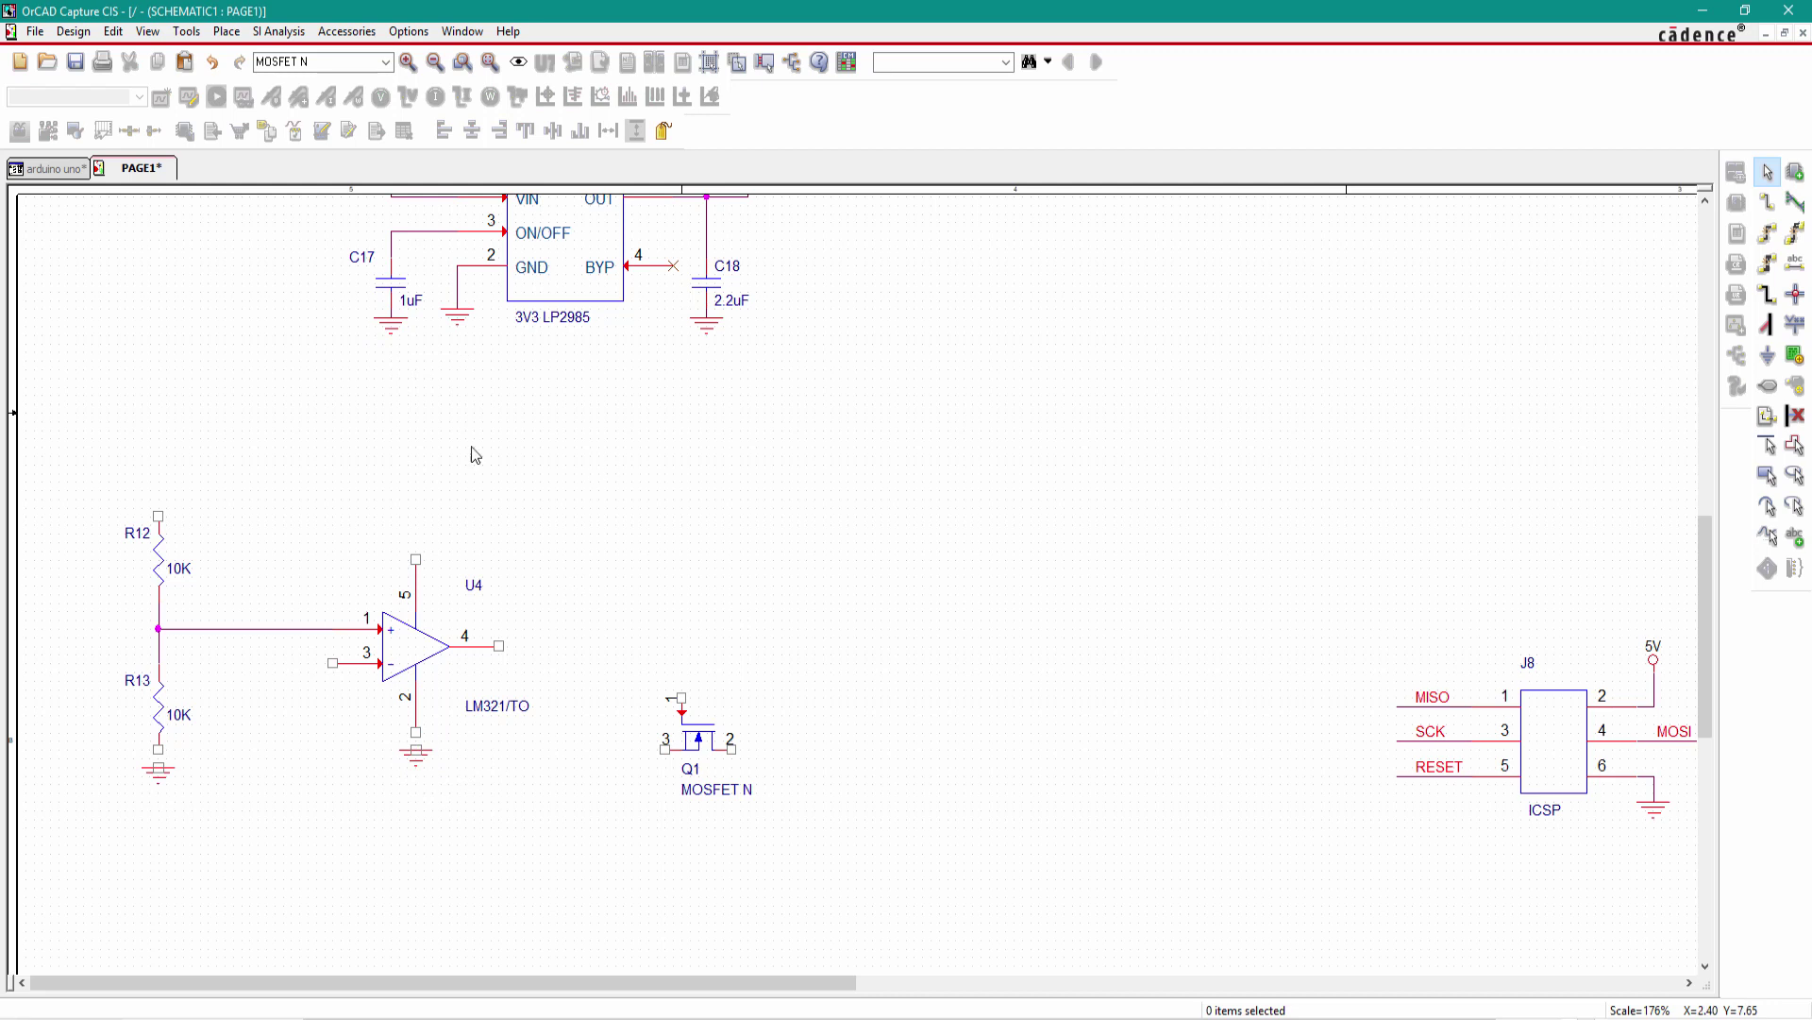
- Draw a short horizontal wire from the upper end of R12 and label it with the net alias VIN
click(1767, 202)
click(161, 516)
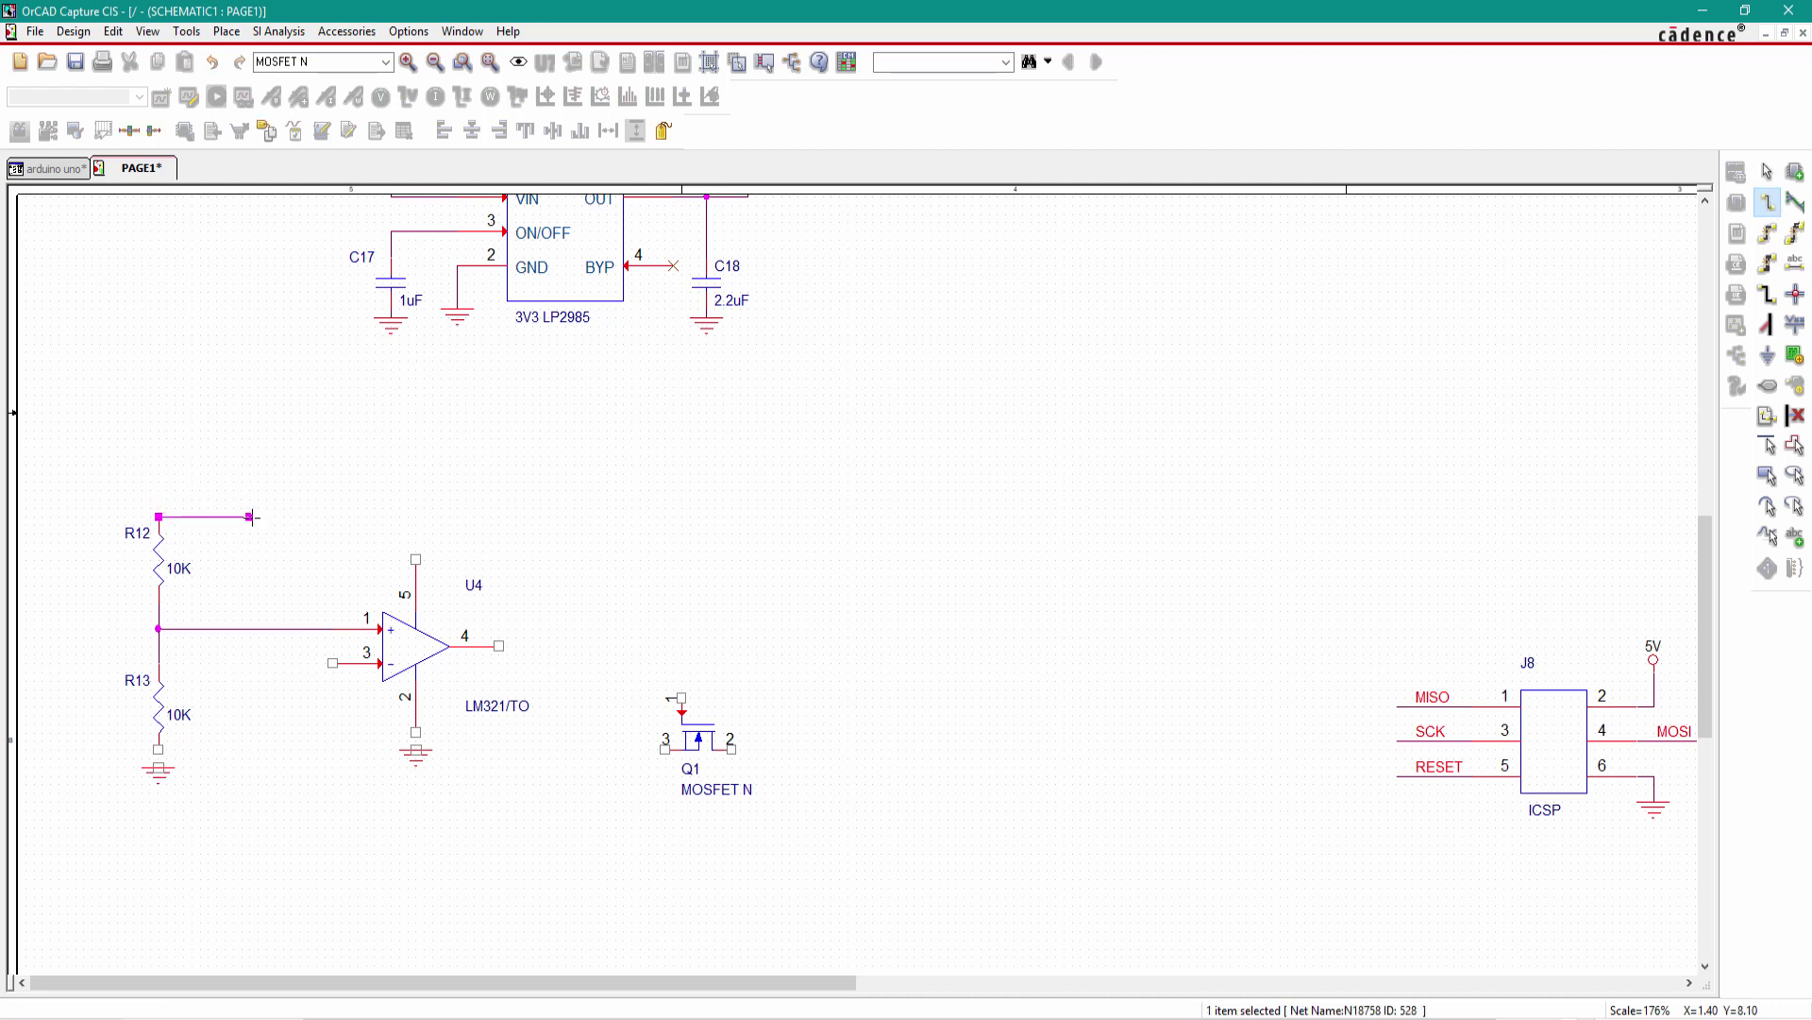
key(Escape)
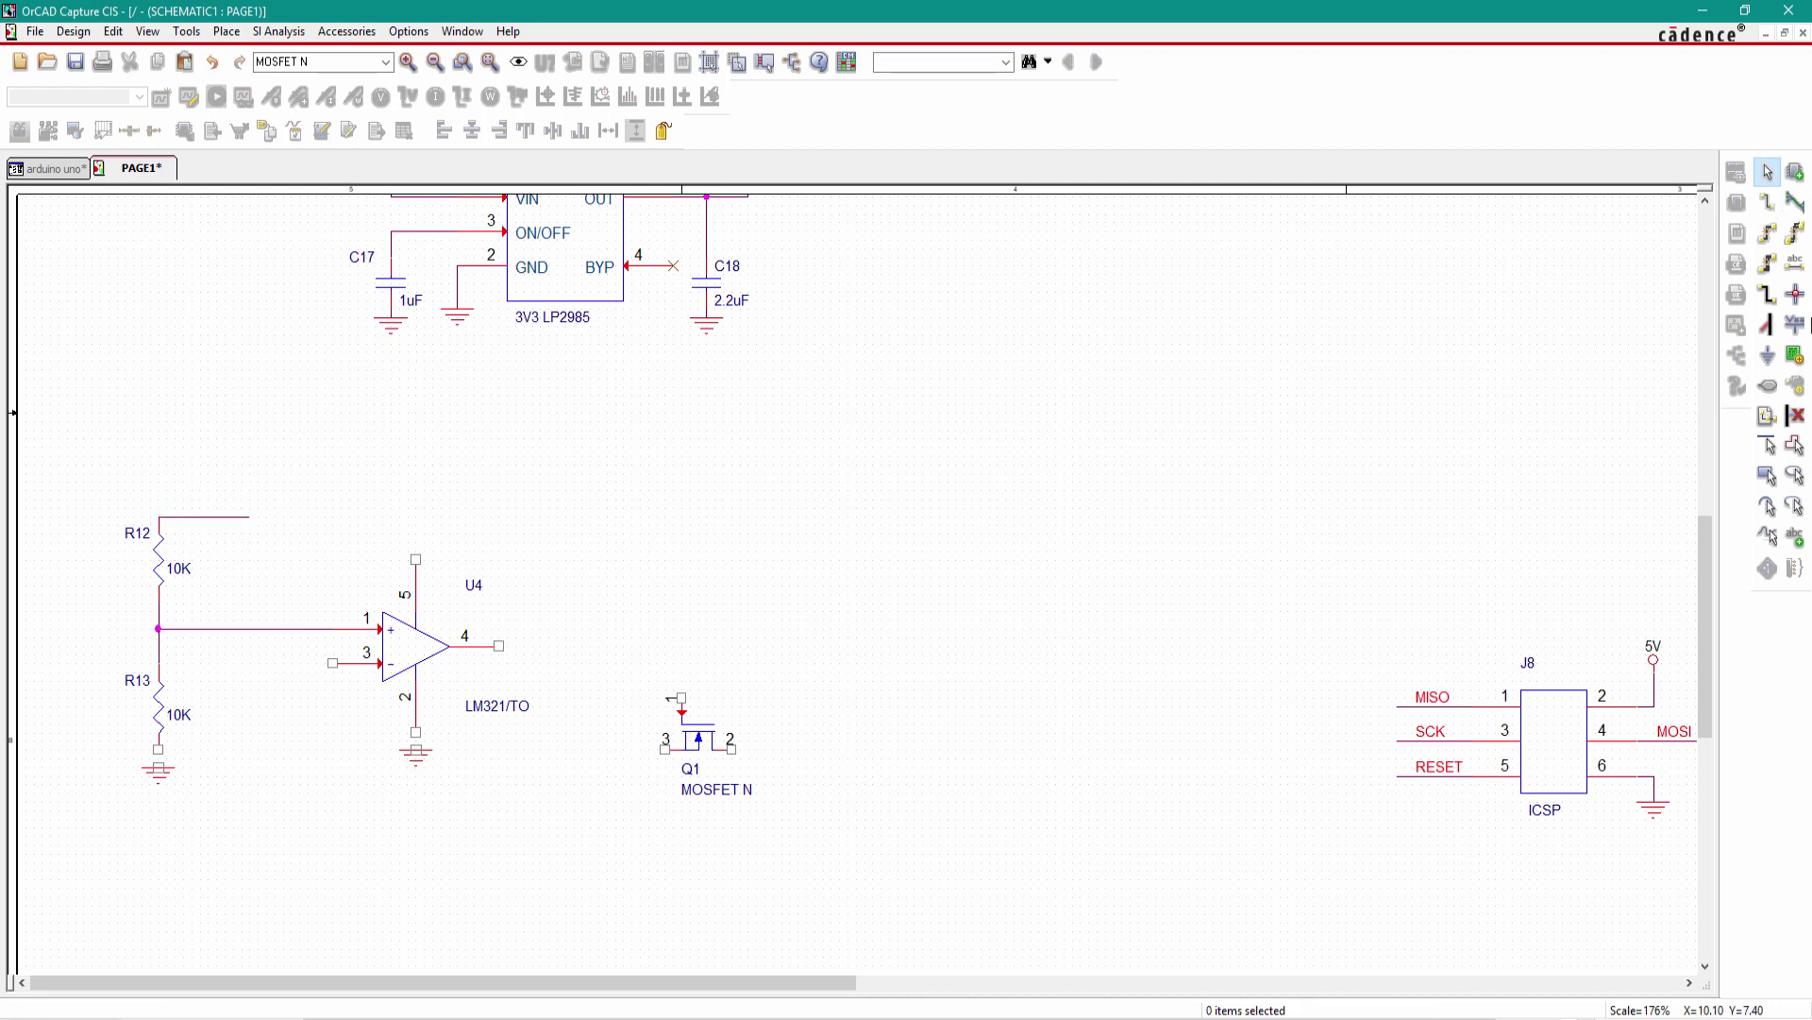
click(1796, 324)
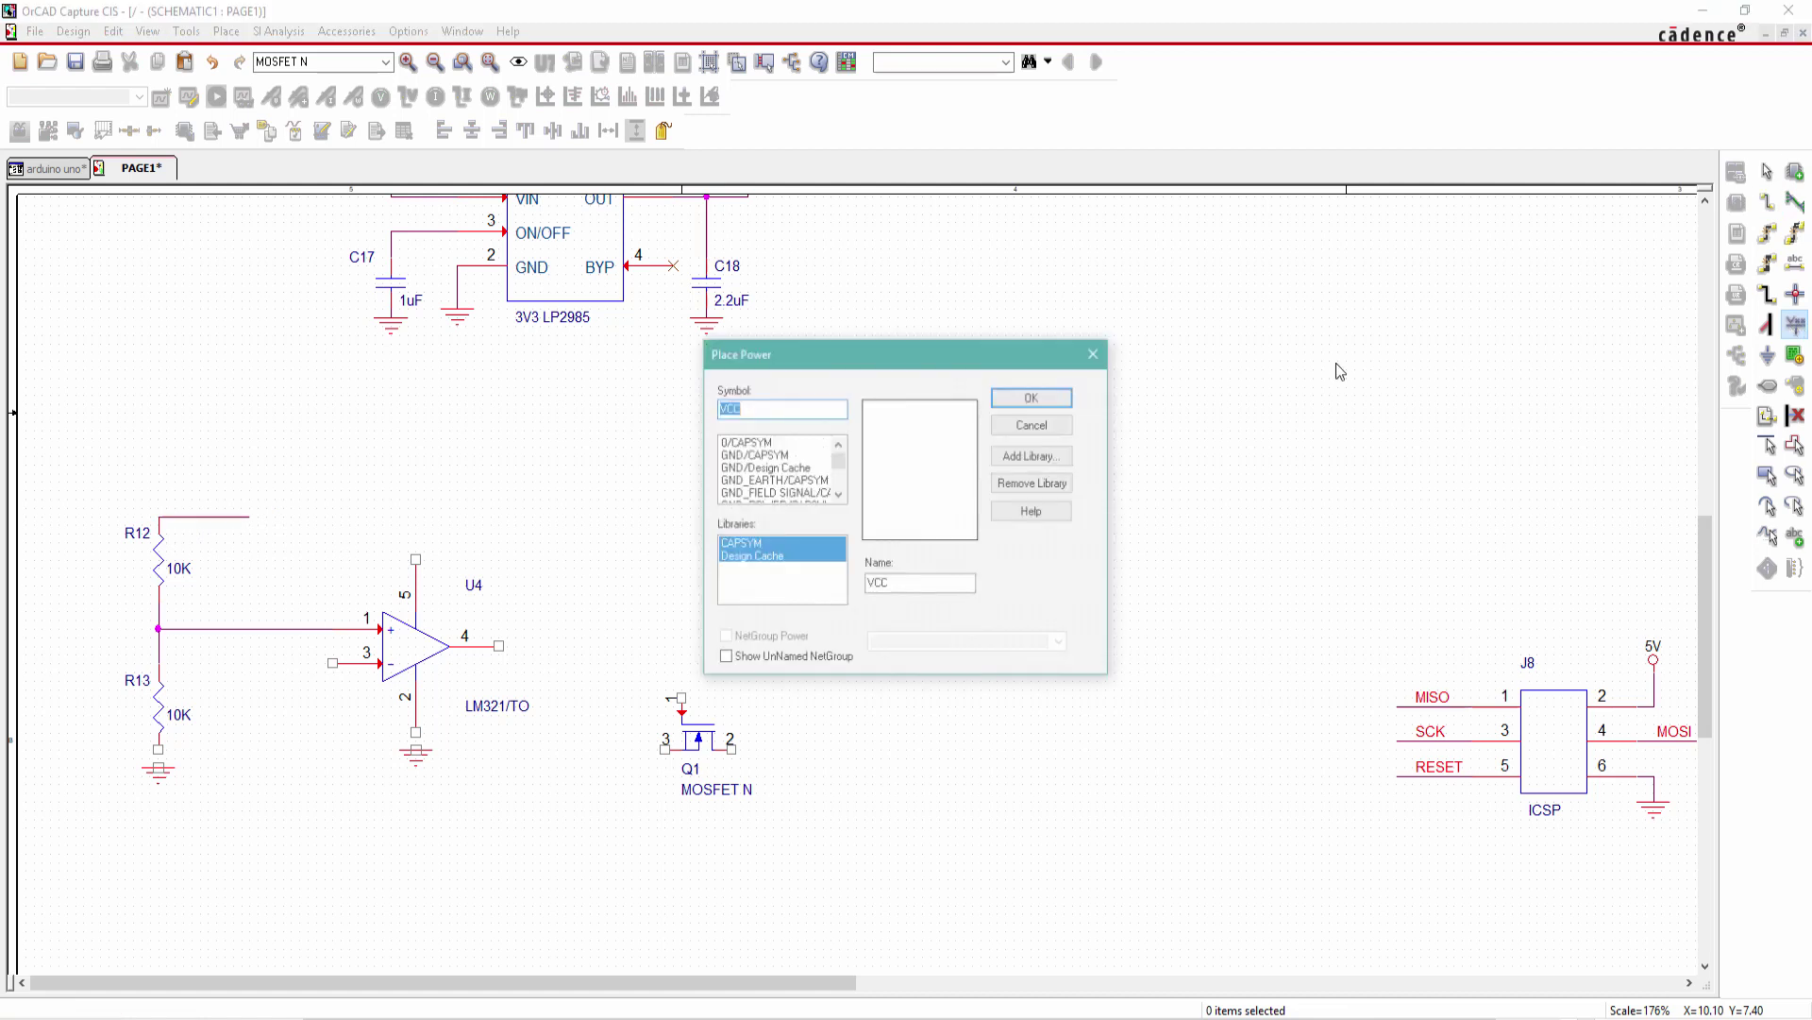
click(1093, 354)
click(1798, 266)
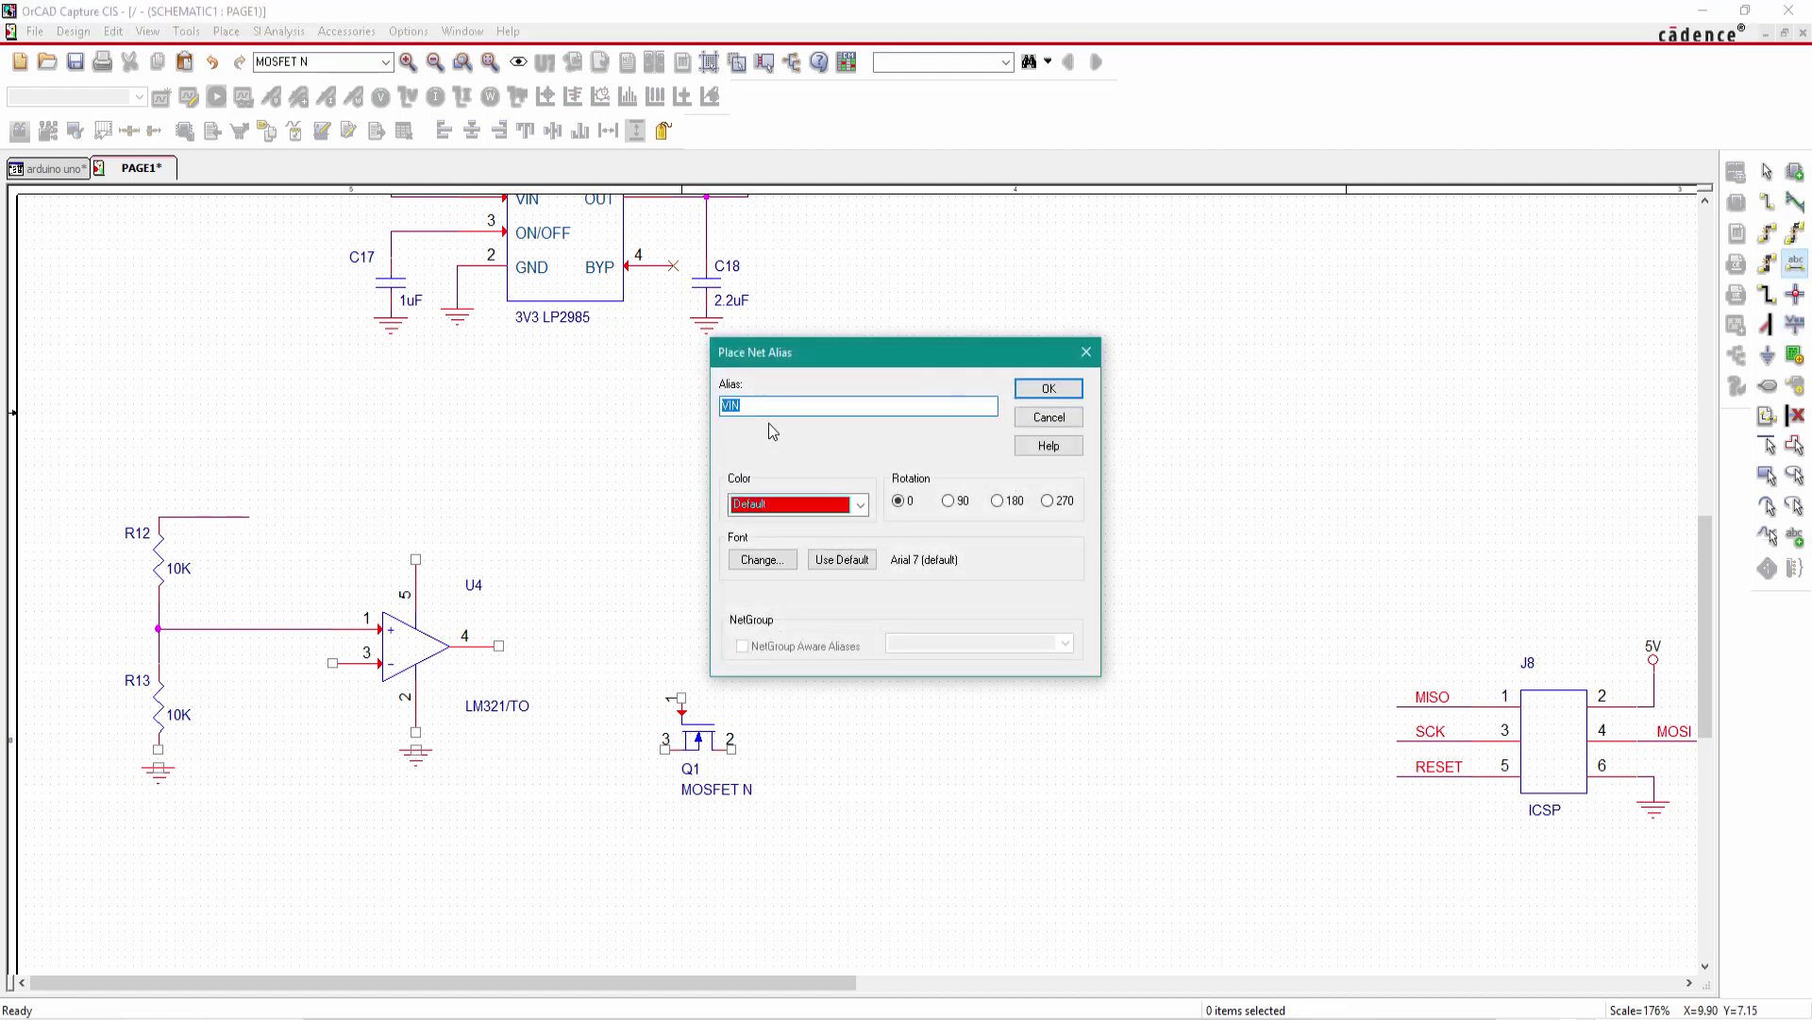
click(1048, 388)
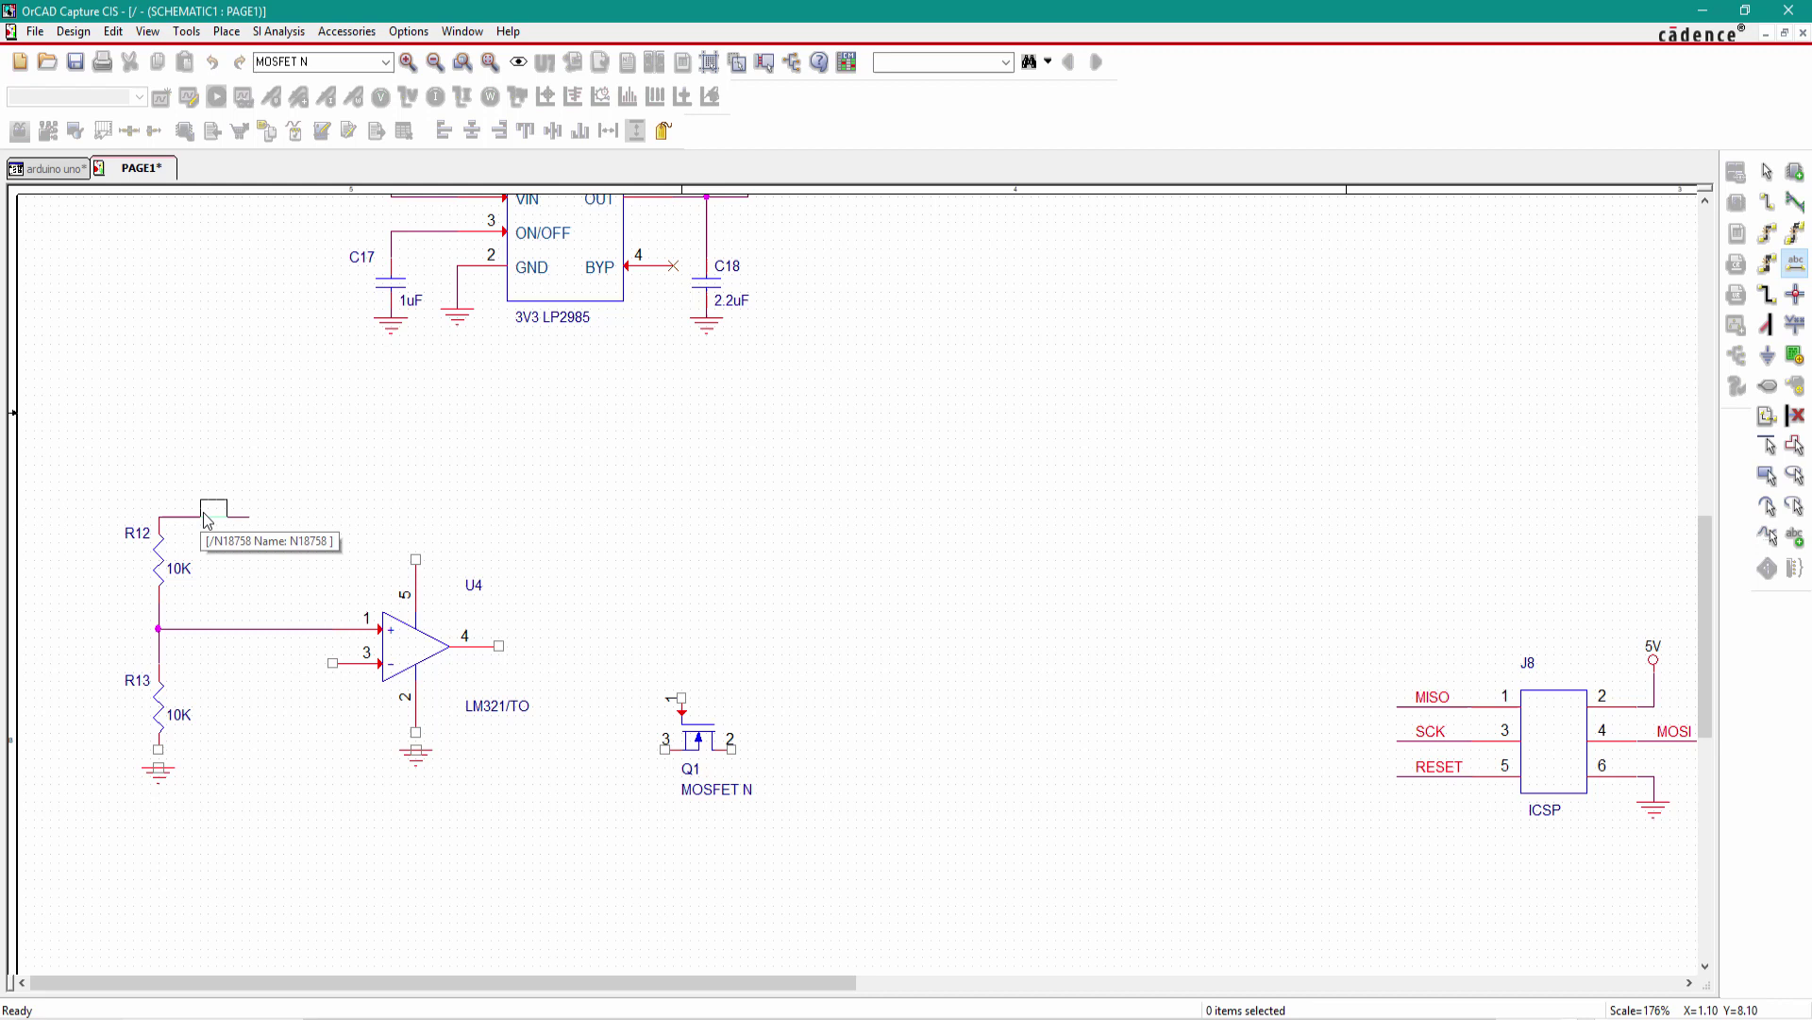
click(209, 518)
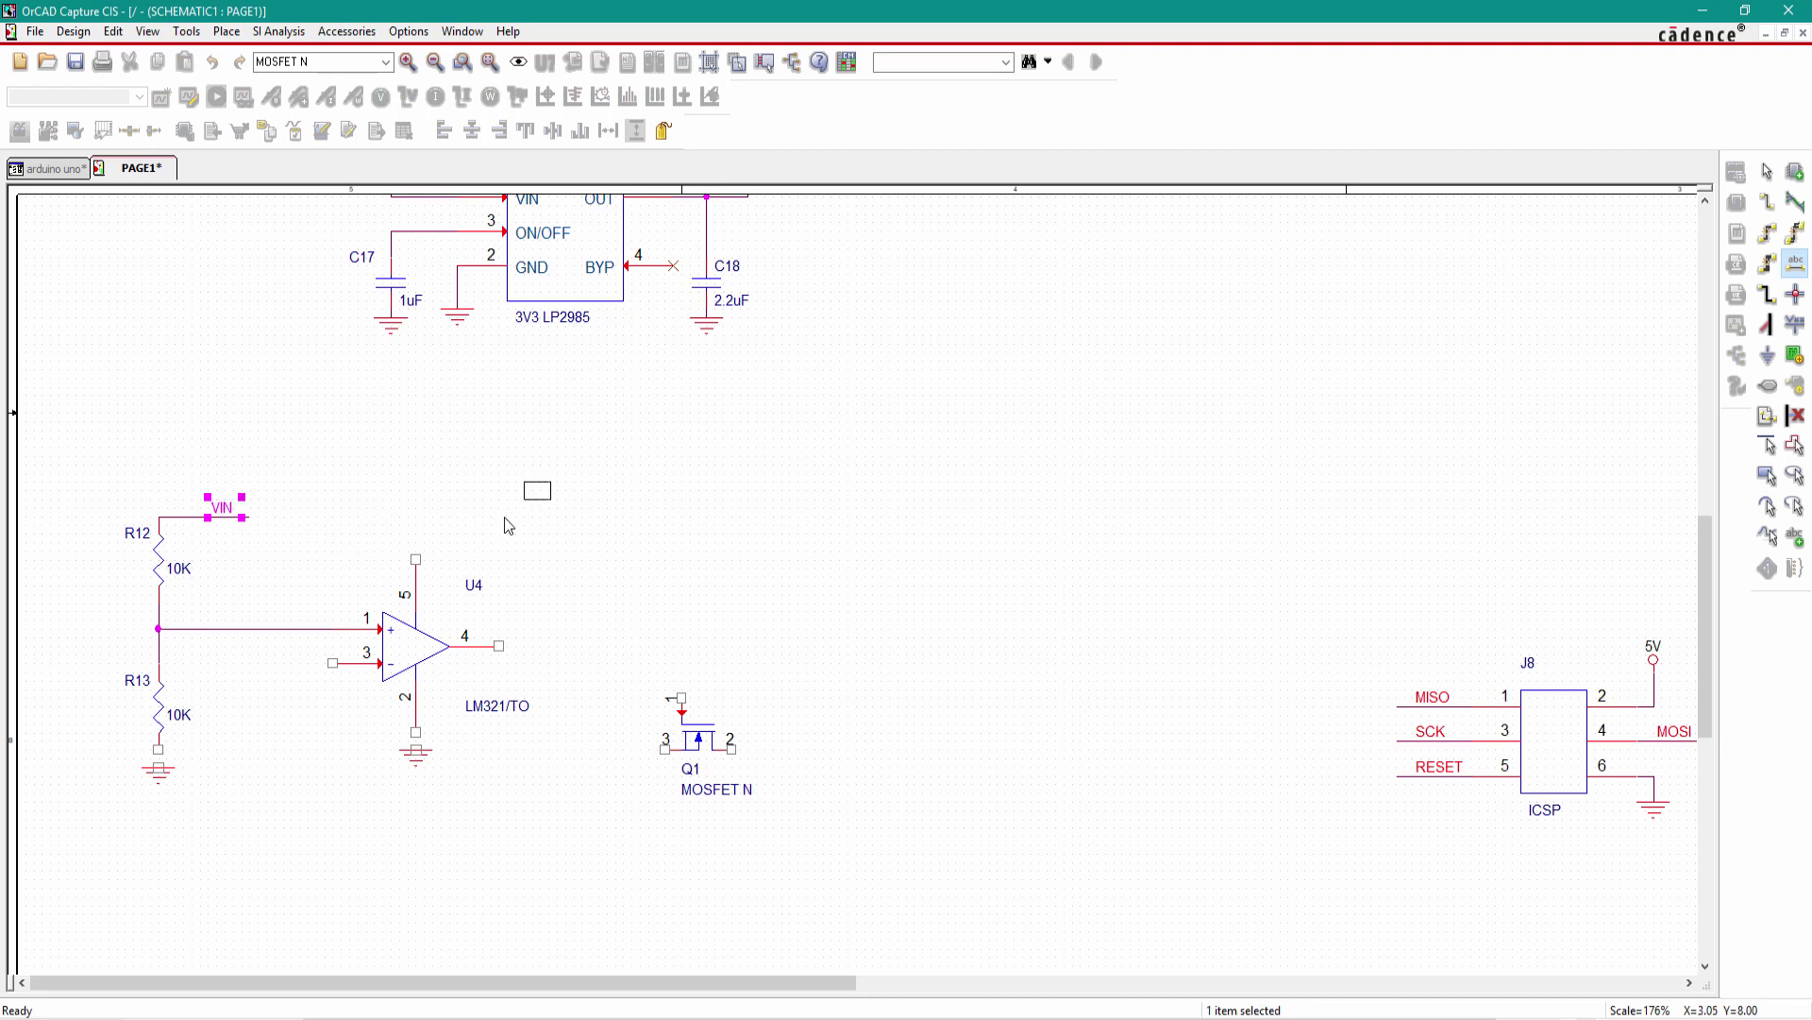
- Wire output pin 4 of op-amp U4 to pin 1 of MOSFET Q1
key(Escape)
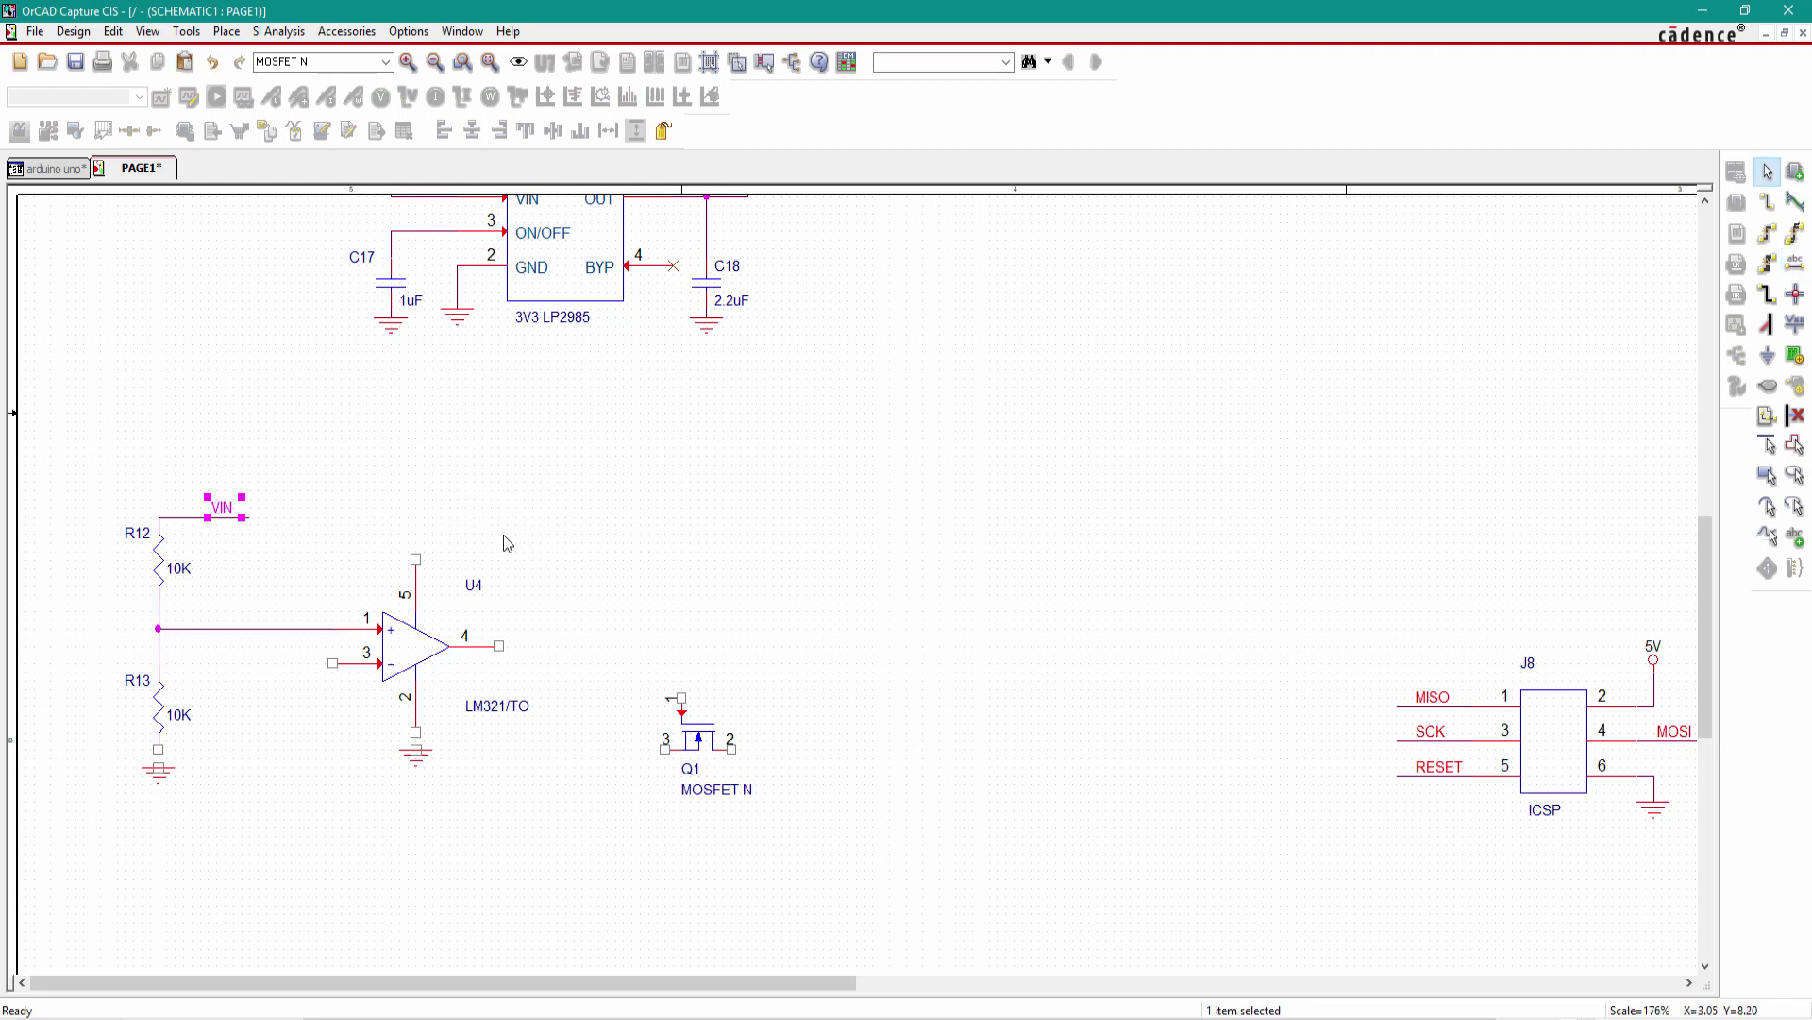
click(1381, 618)
click(1768, 202)
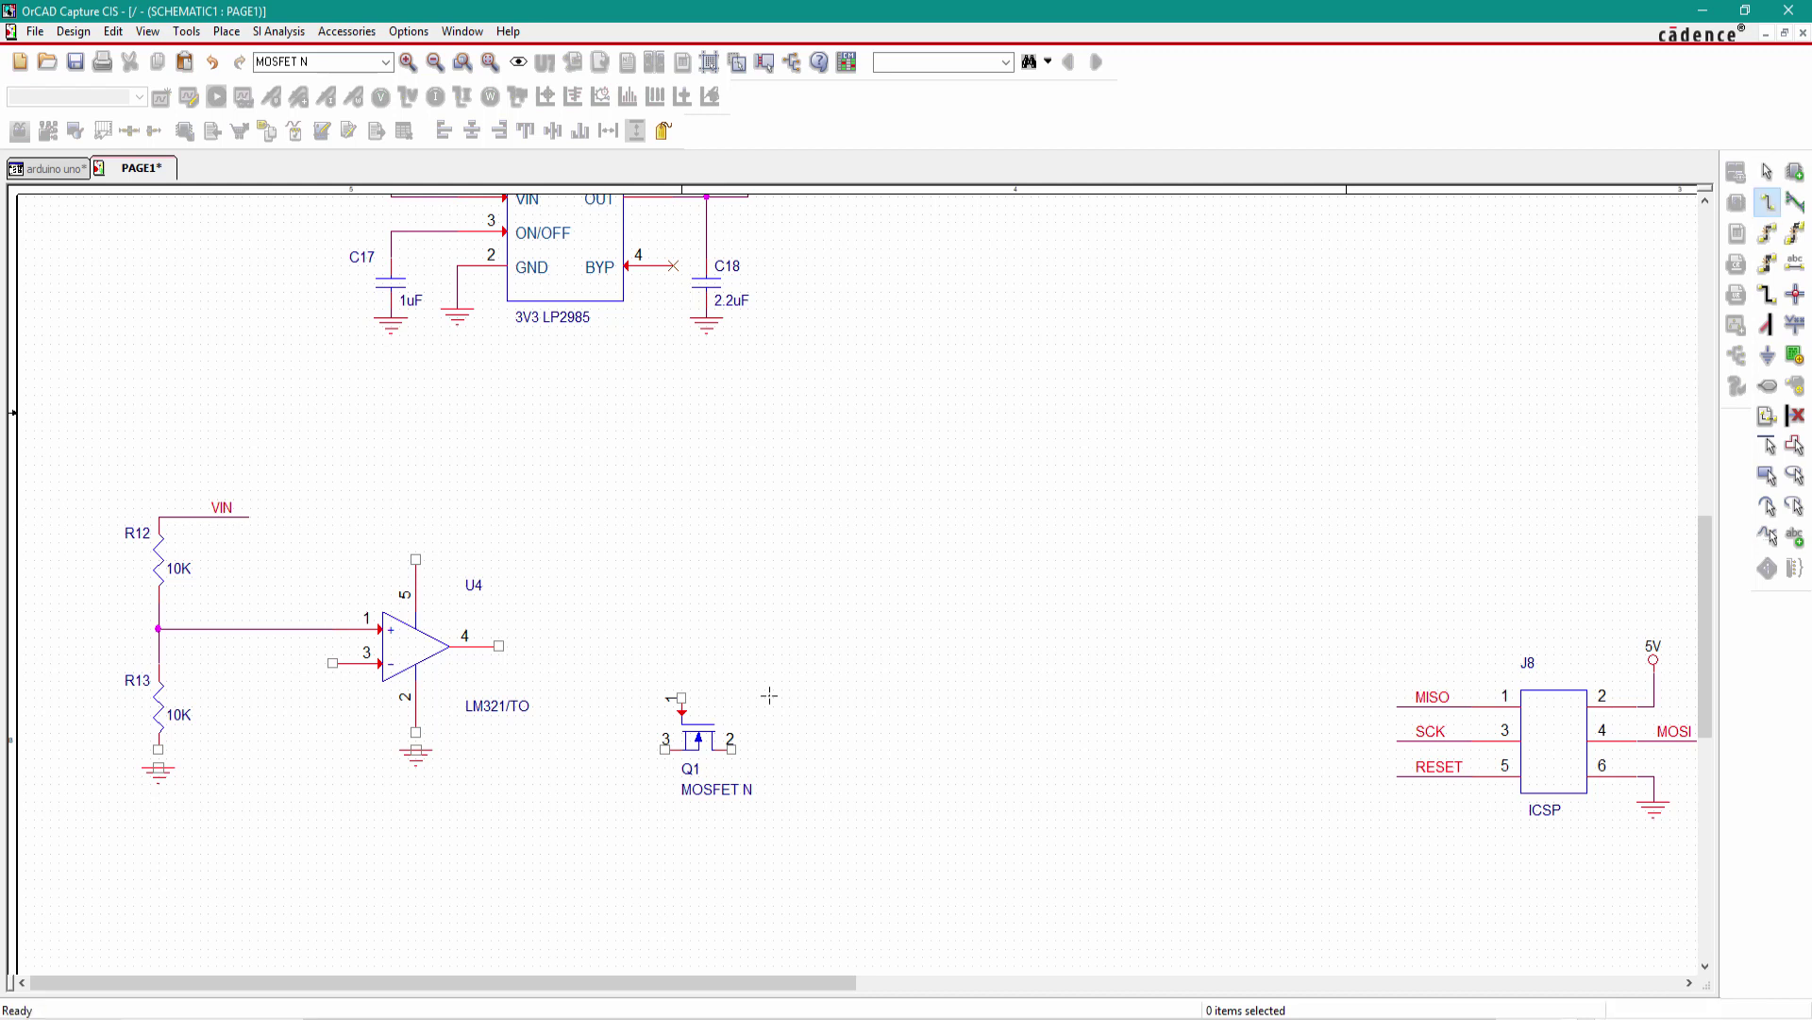
click(500, 646)
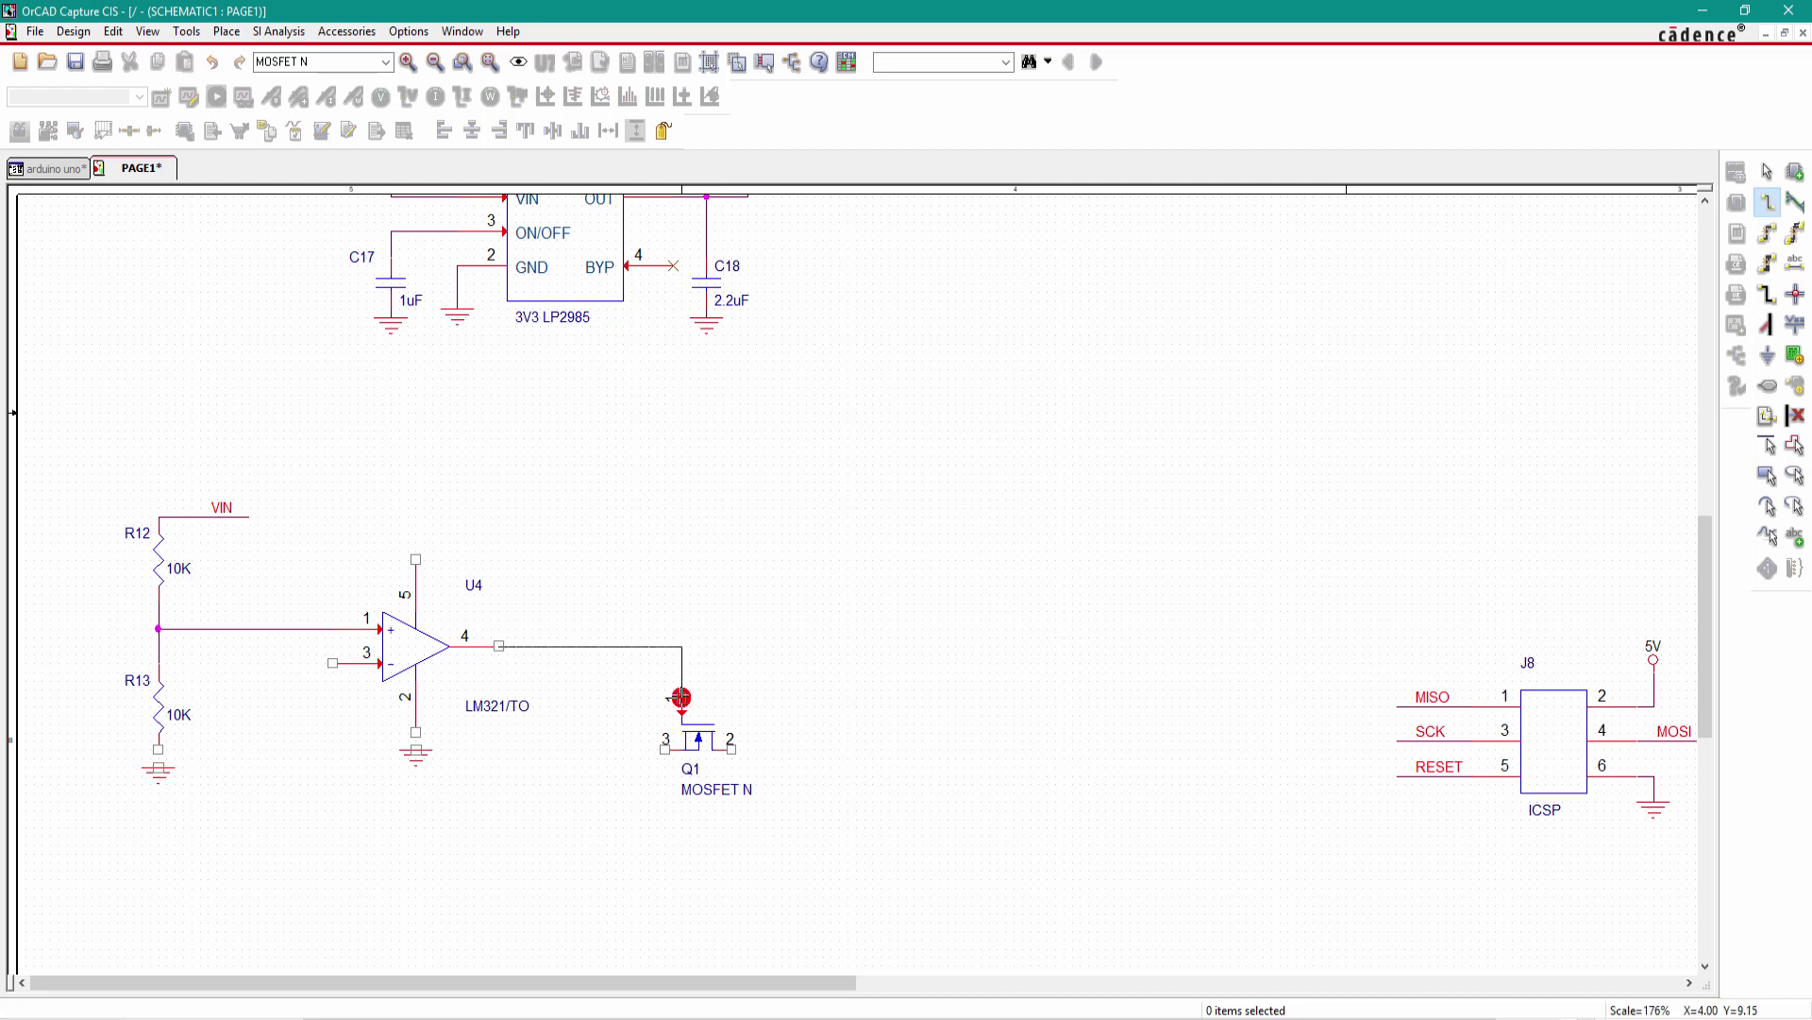
click(681, 697)
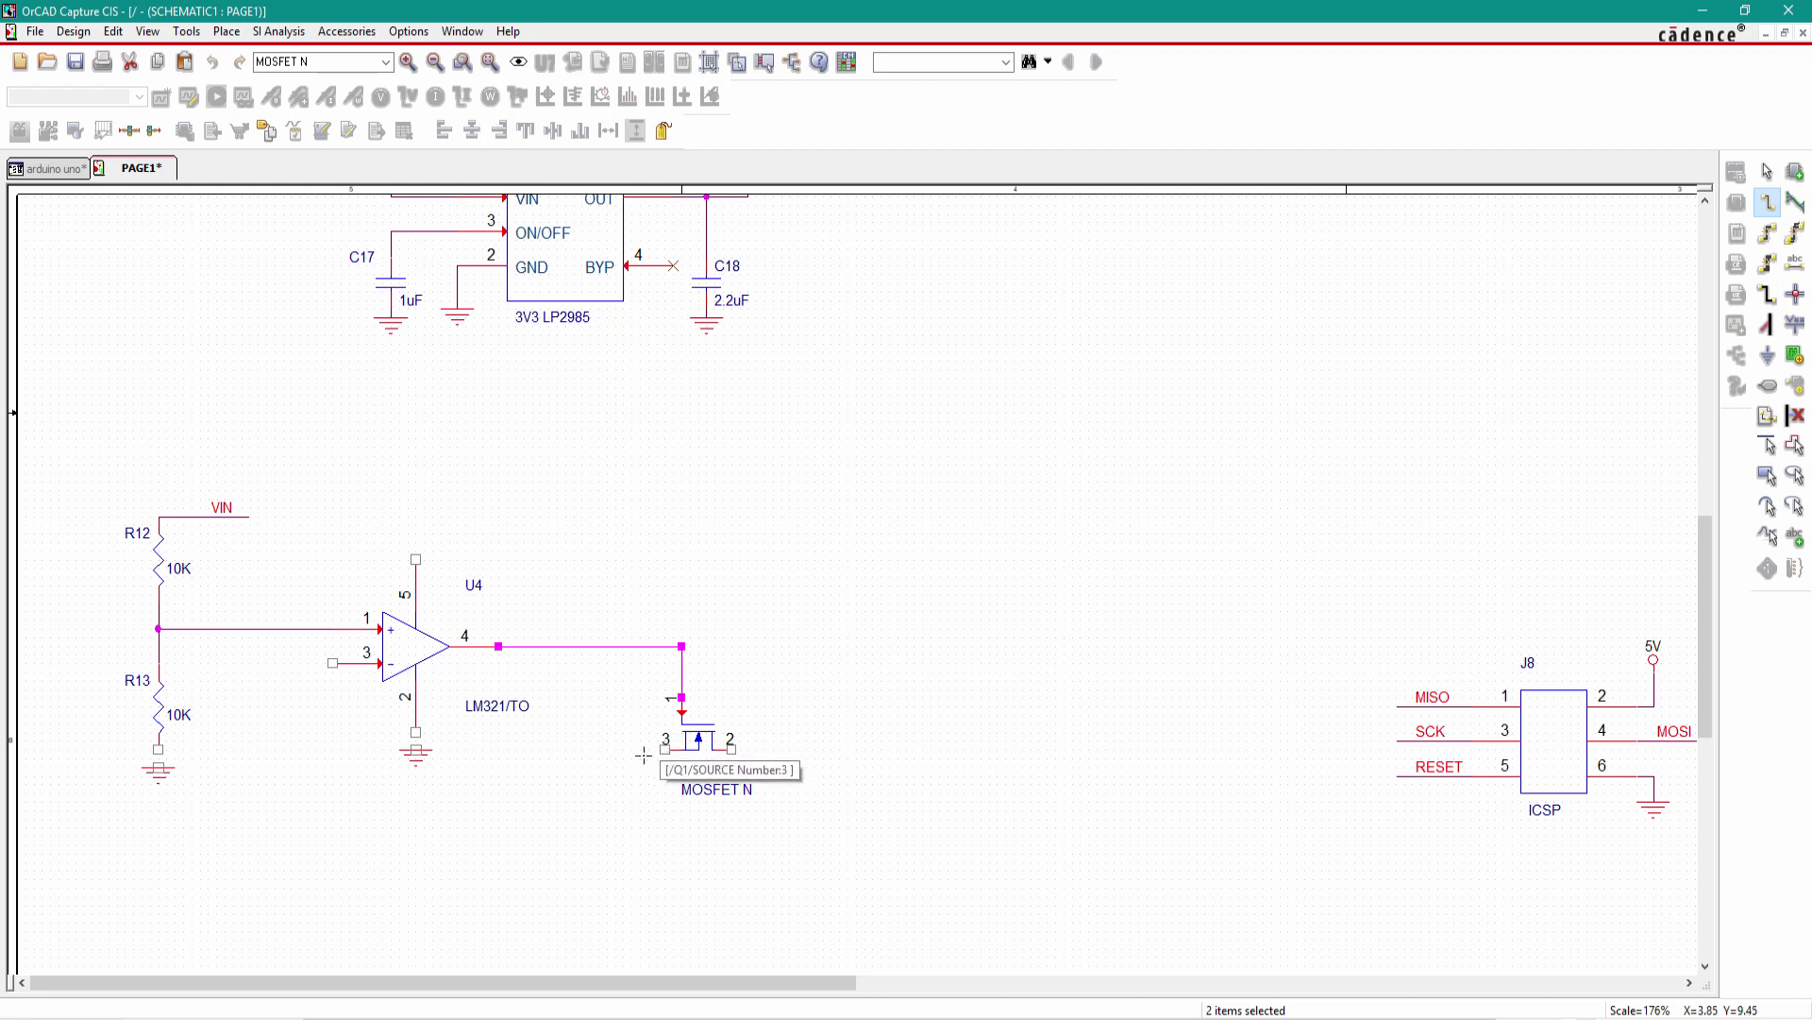
- Draw short horizontal wires outward from pin 3 and pin 2 of Q1
click(654, 751)
key(Escape)
click(1767, 201)
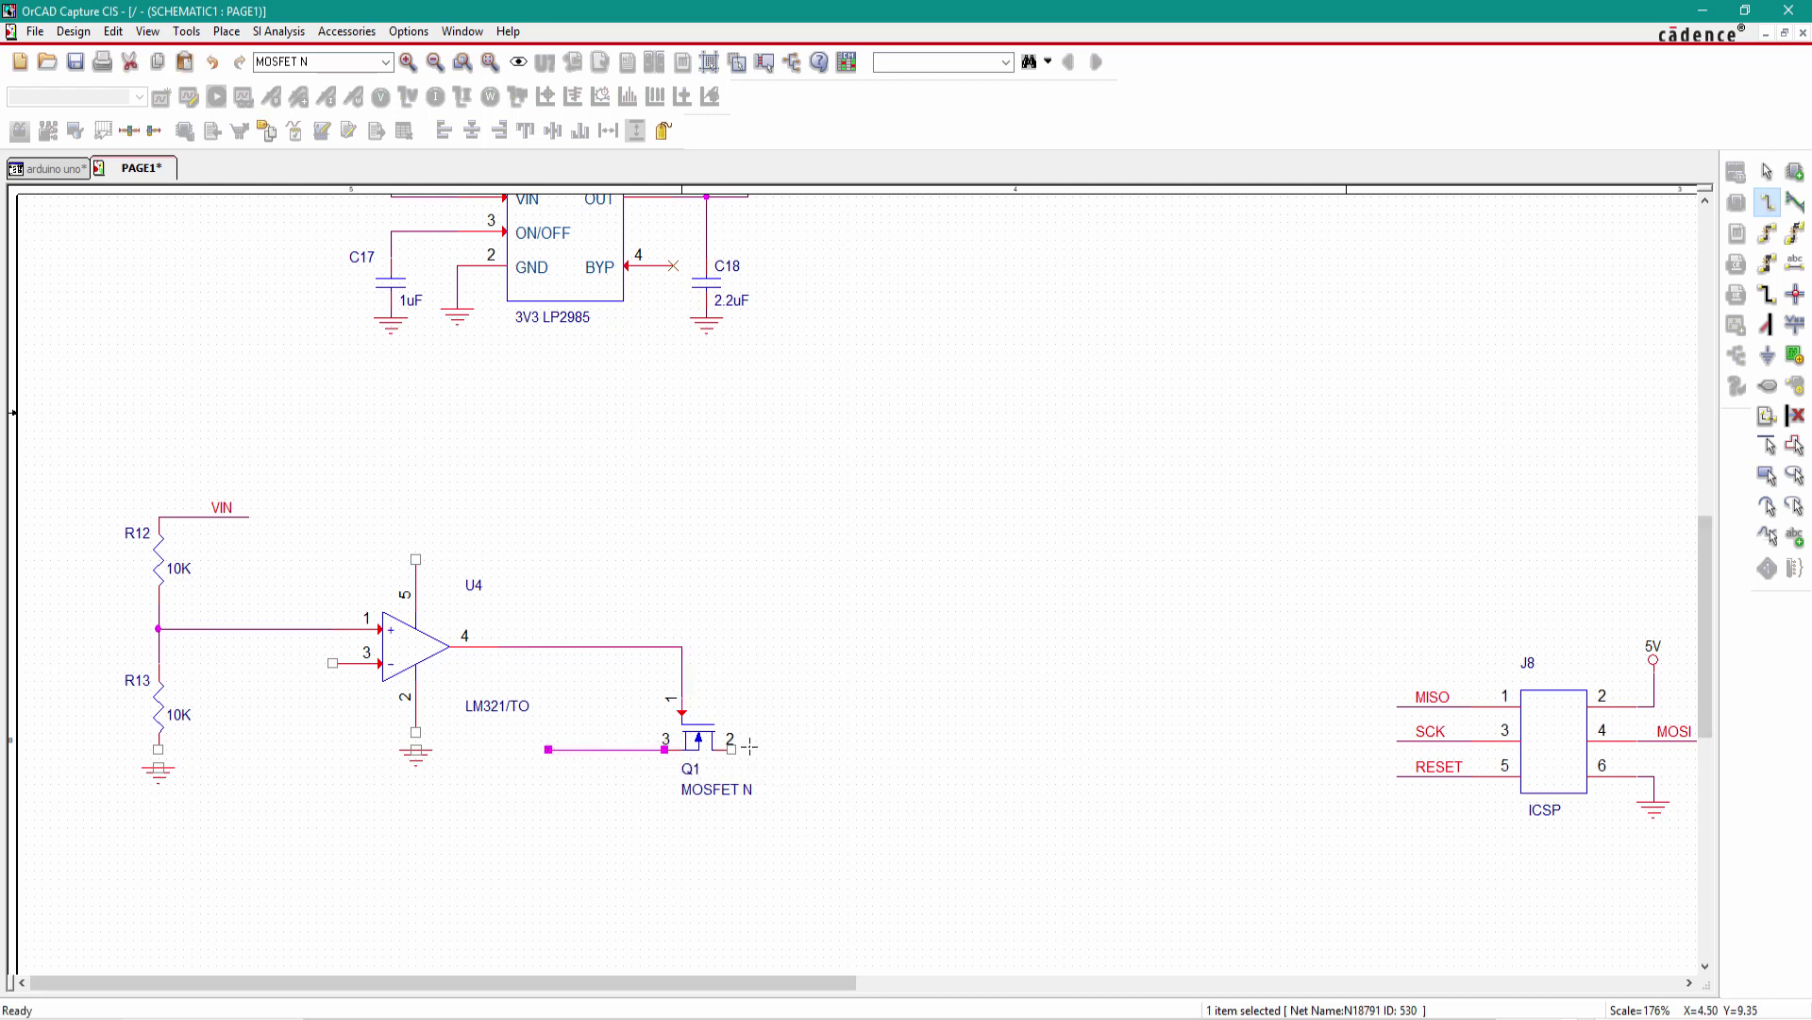
click(731, 749)
click(863, 750)
key(Escape)
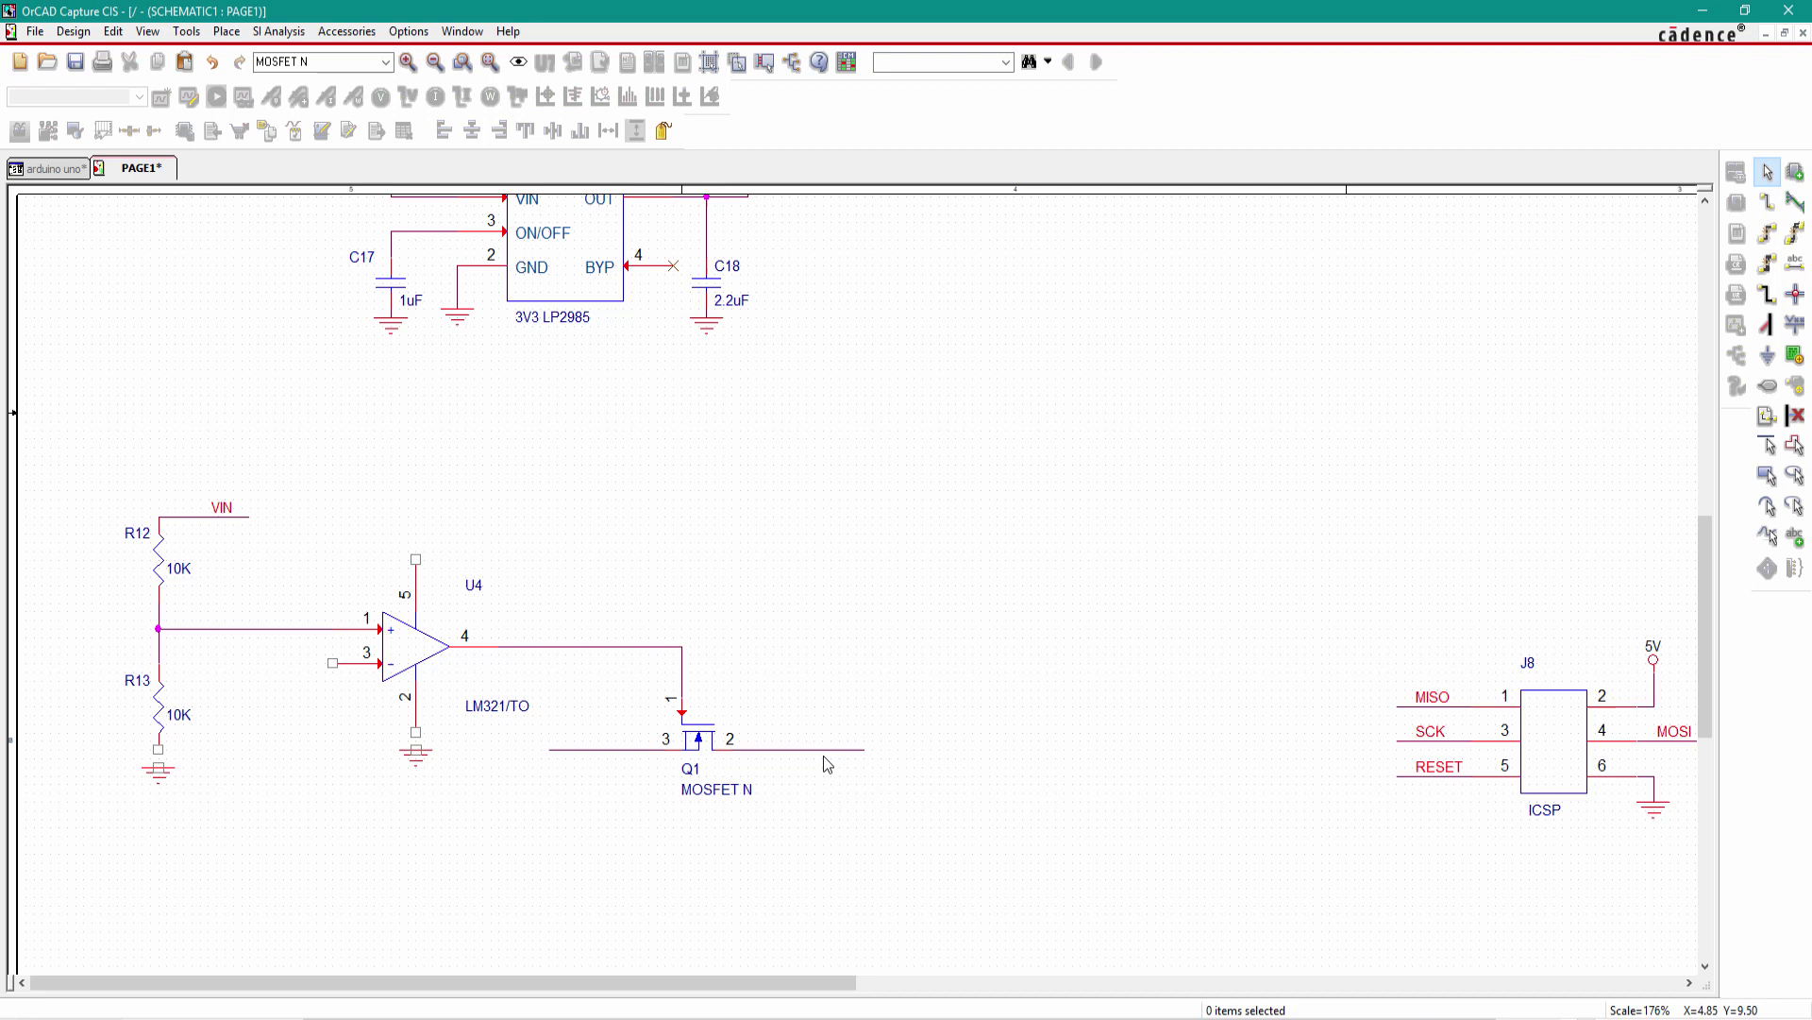
- Draw a short horizontal wire from op-amp pin 3 and label it with the net alias 3V3
key(w)
click(332, 663)
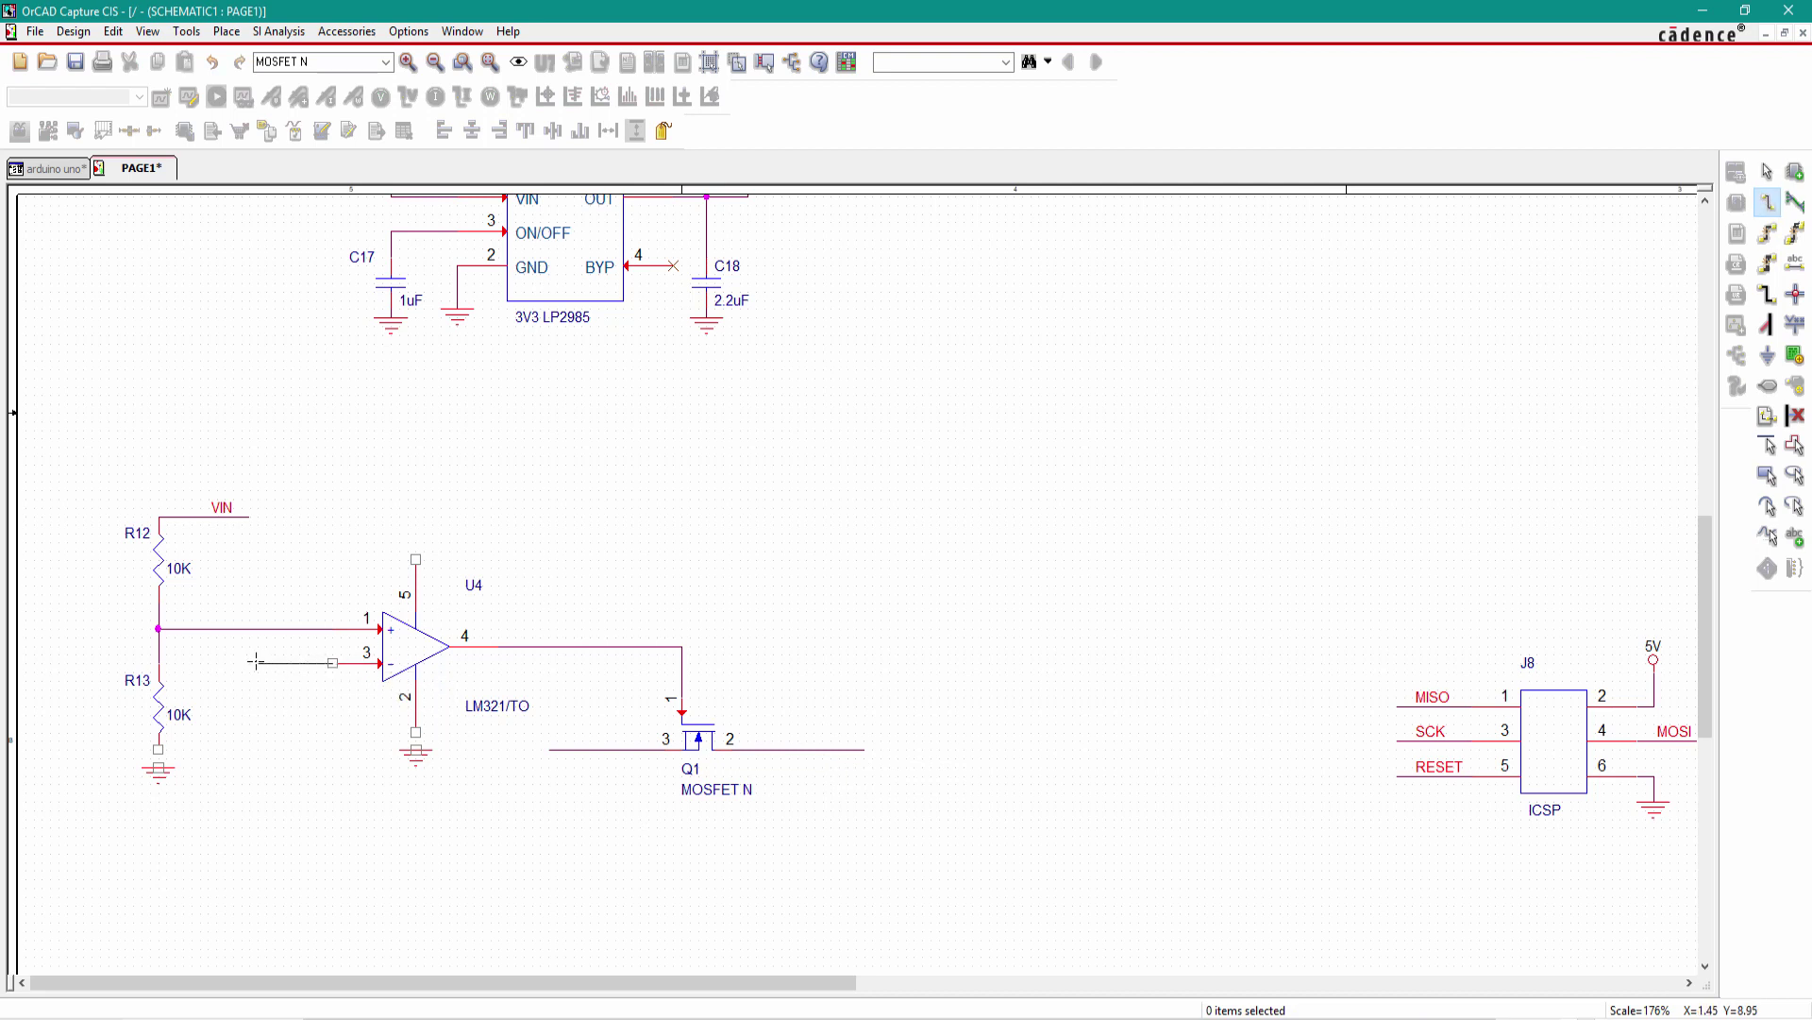
click(256, 662)
key(Escape)
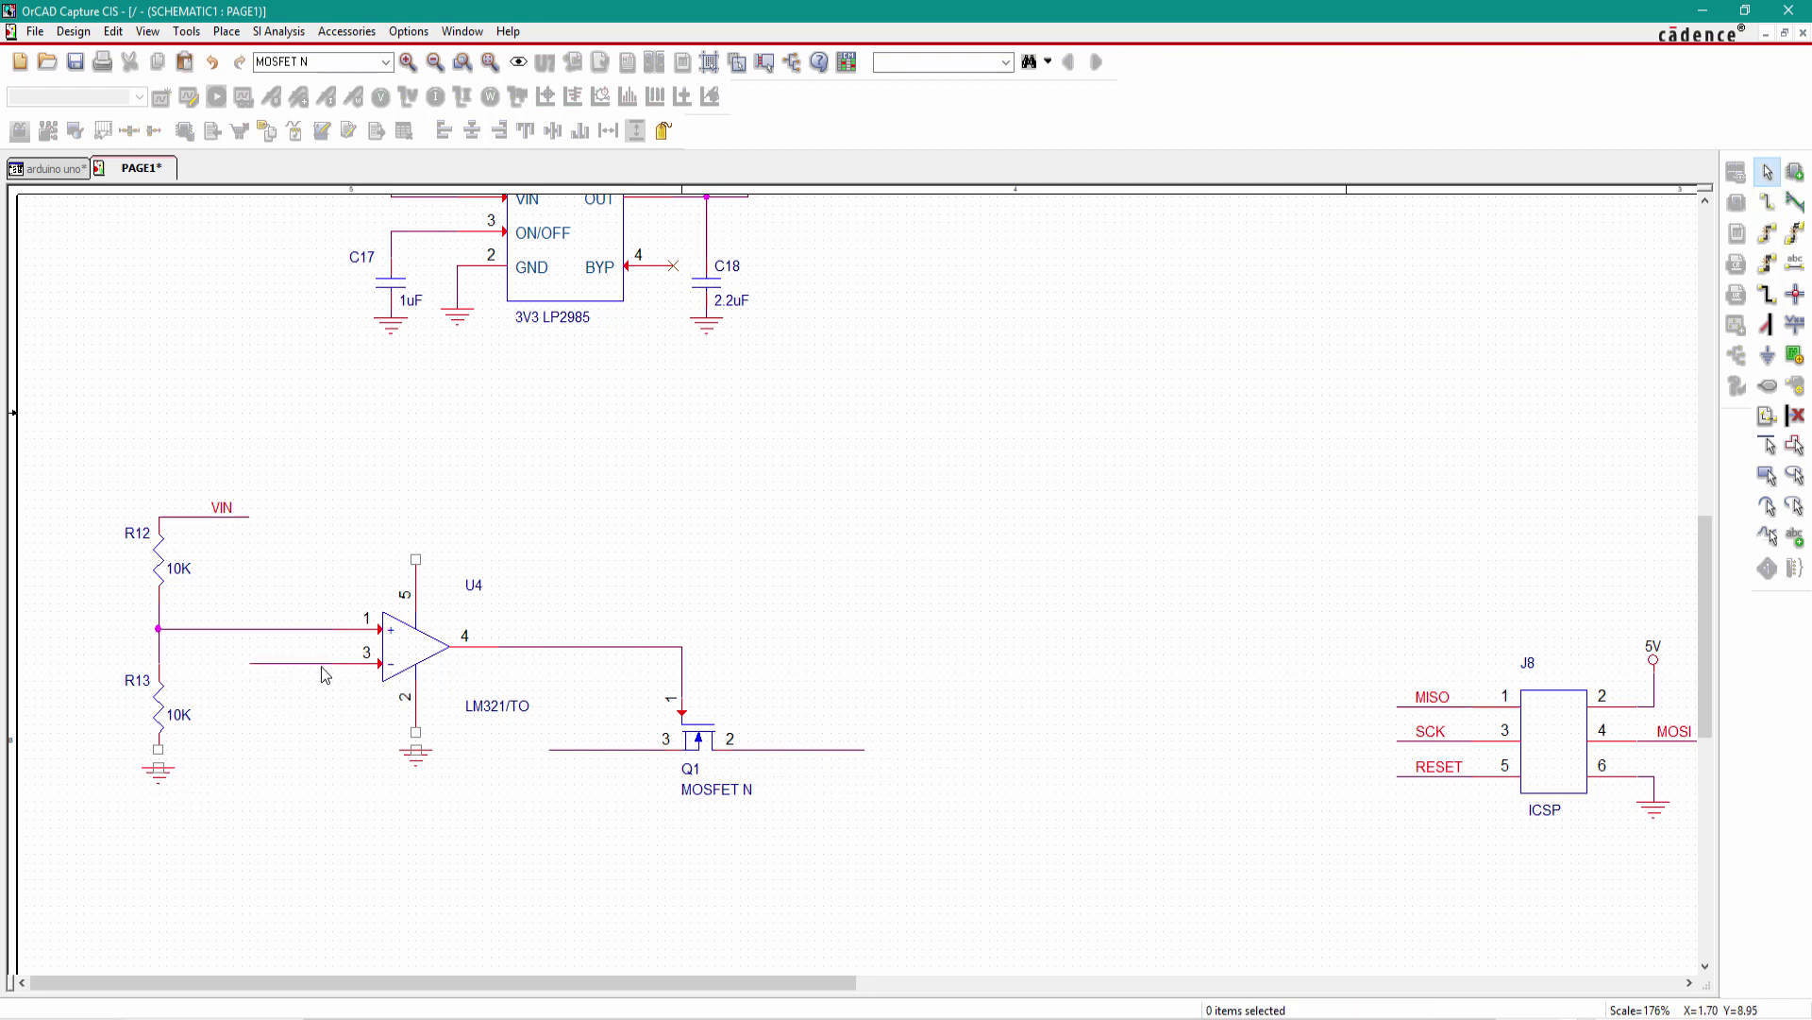
click(1795, 263)
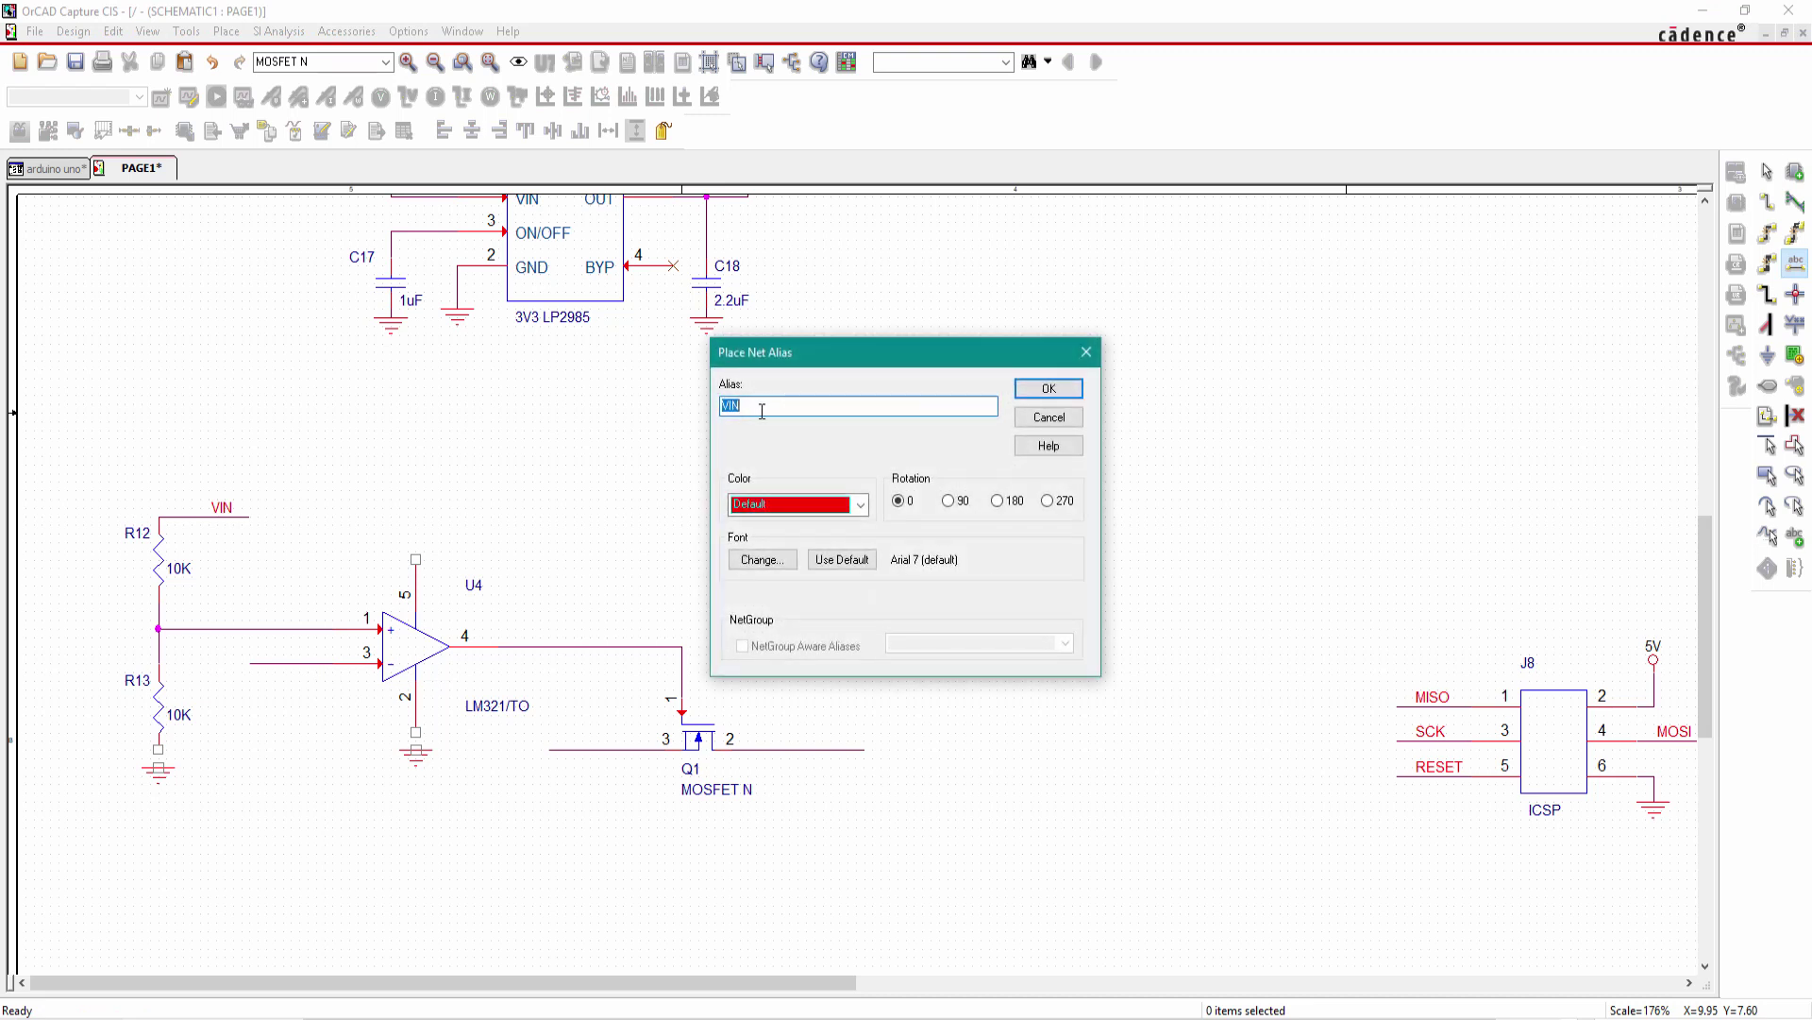
text(3M)
key(Return)
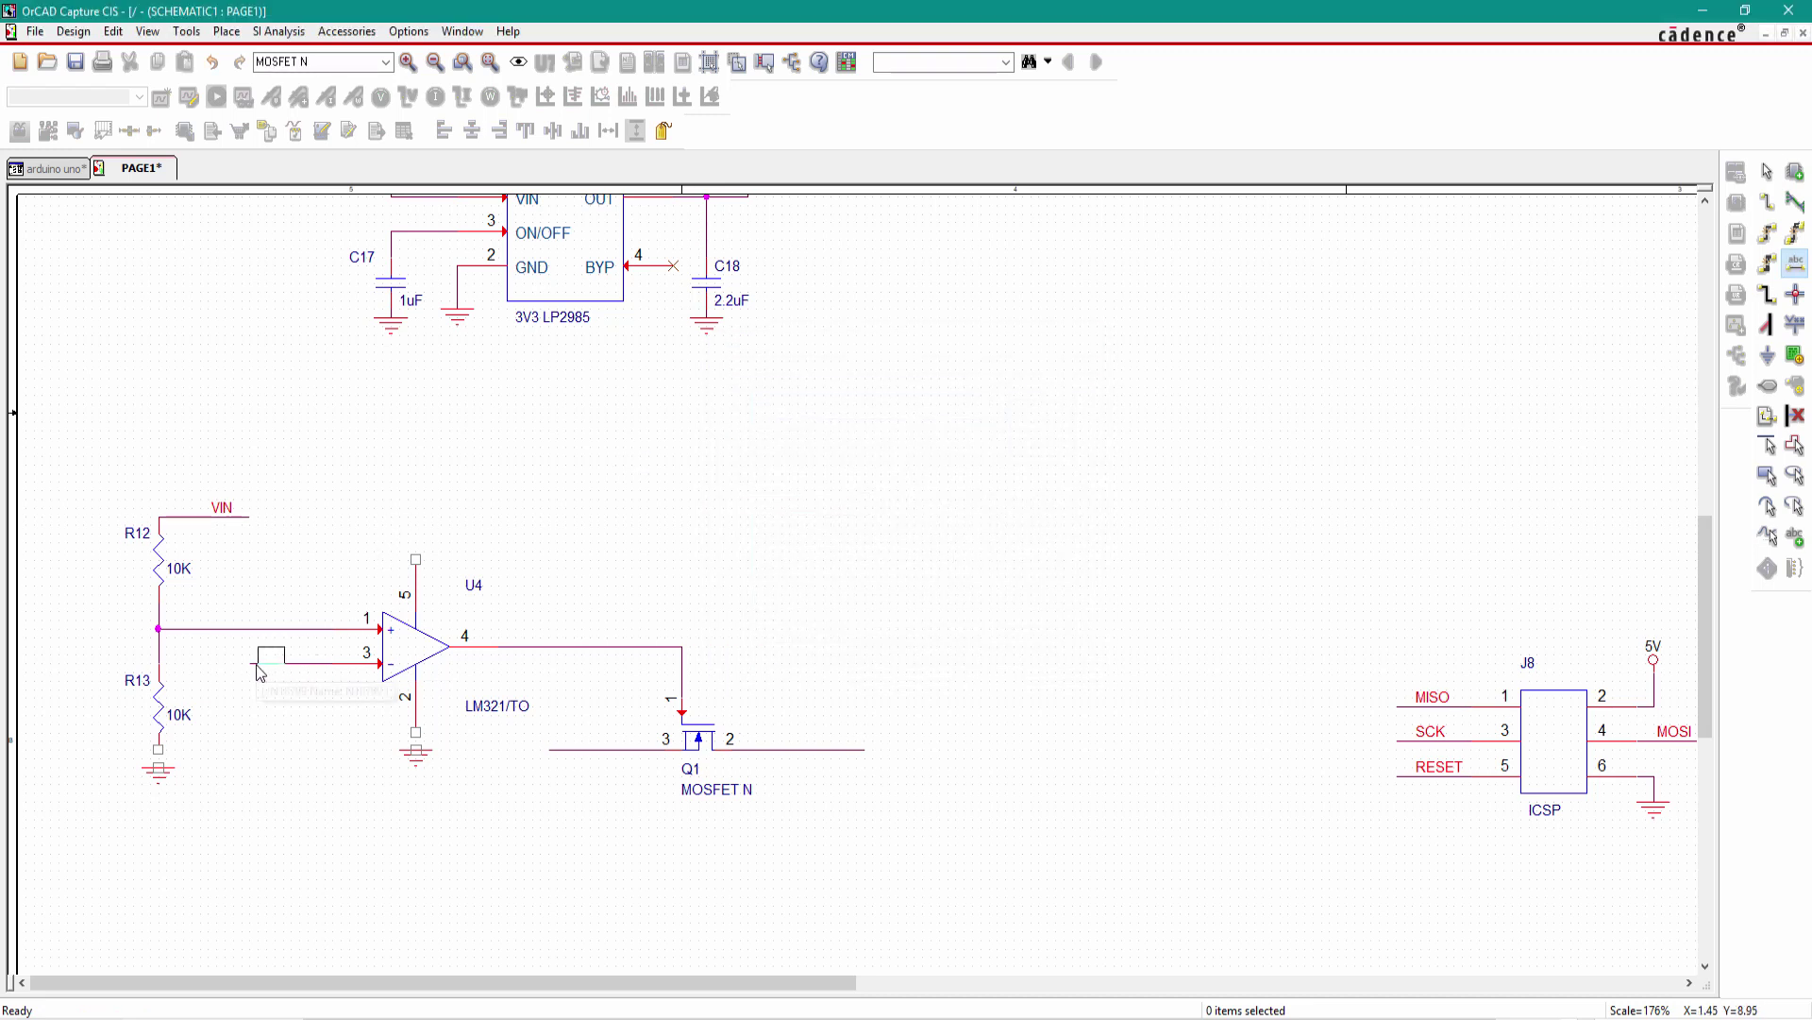
click(268, 664)
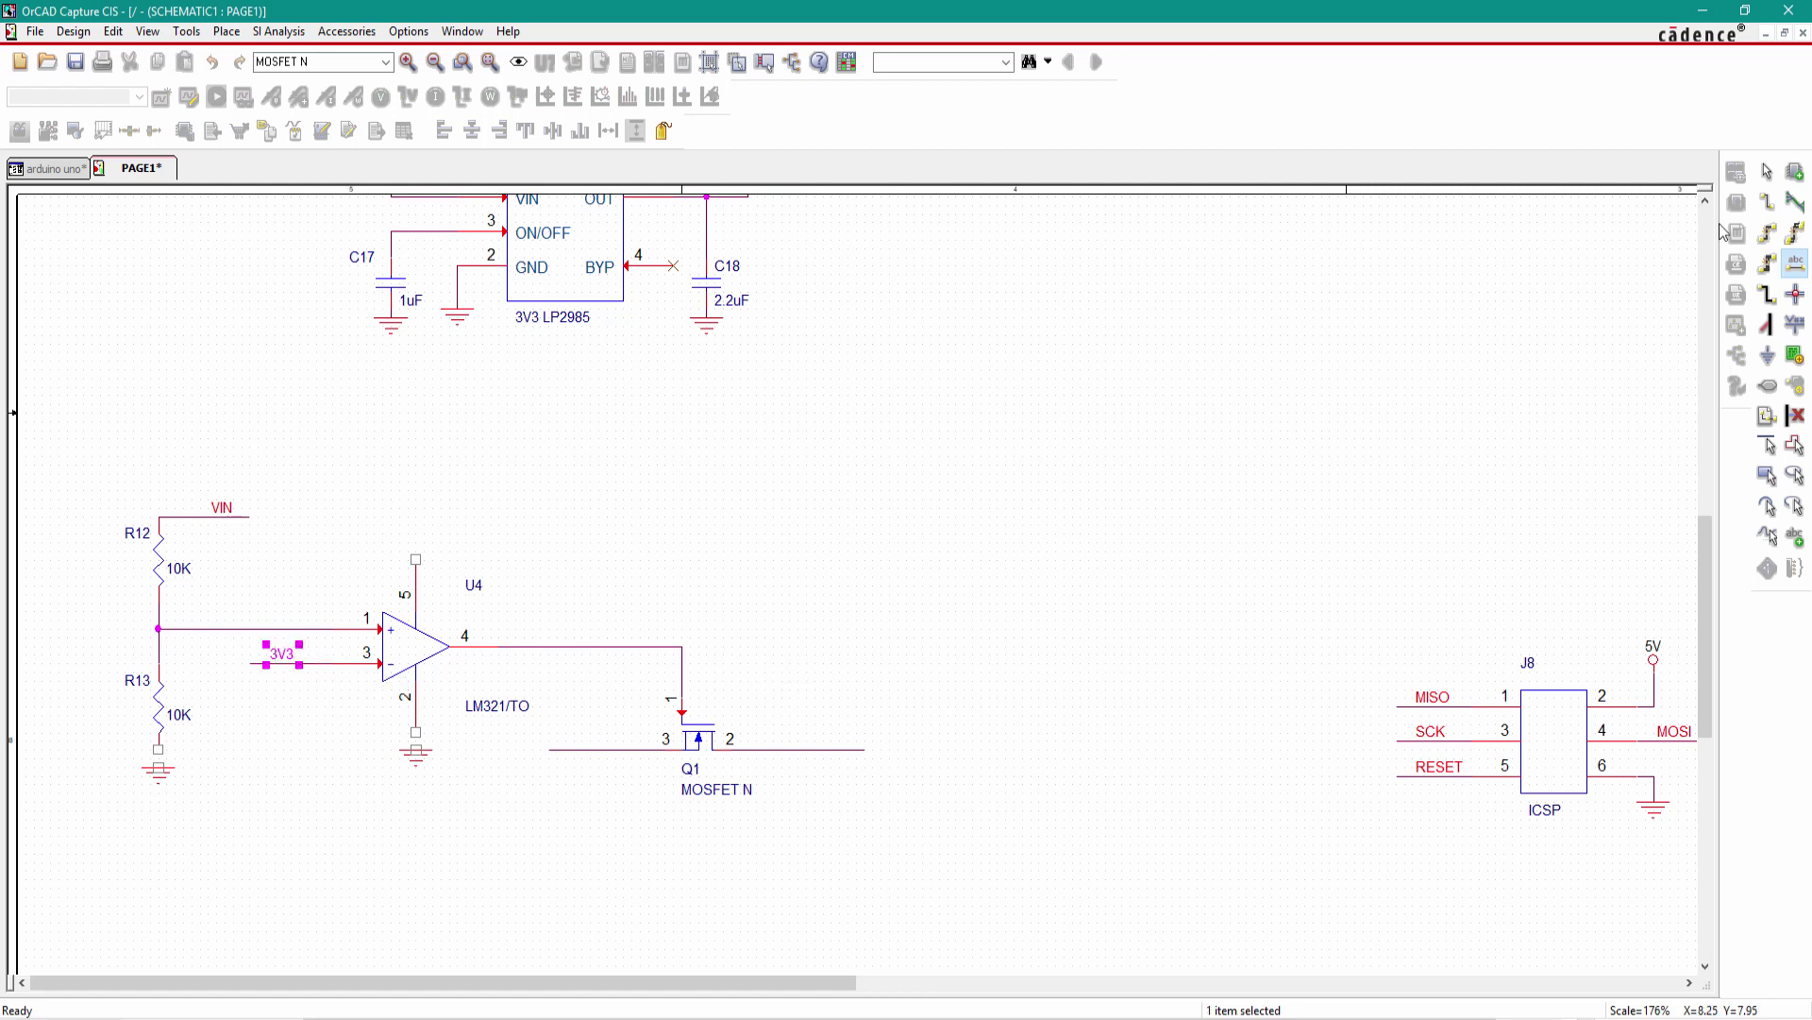
- Label the wire on Q1 pin 3 with the net alias USBVCC
click(1796, 263)
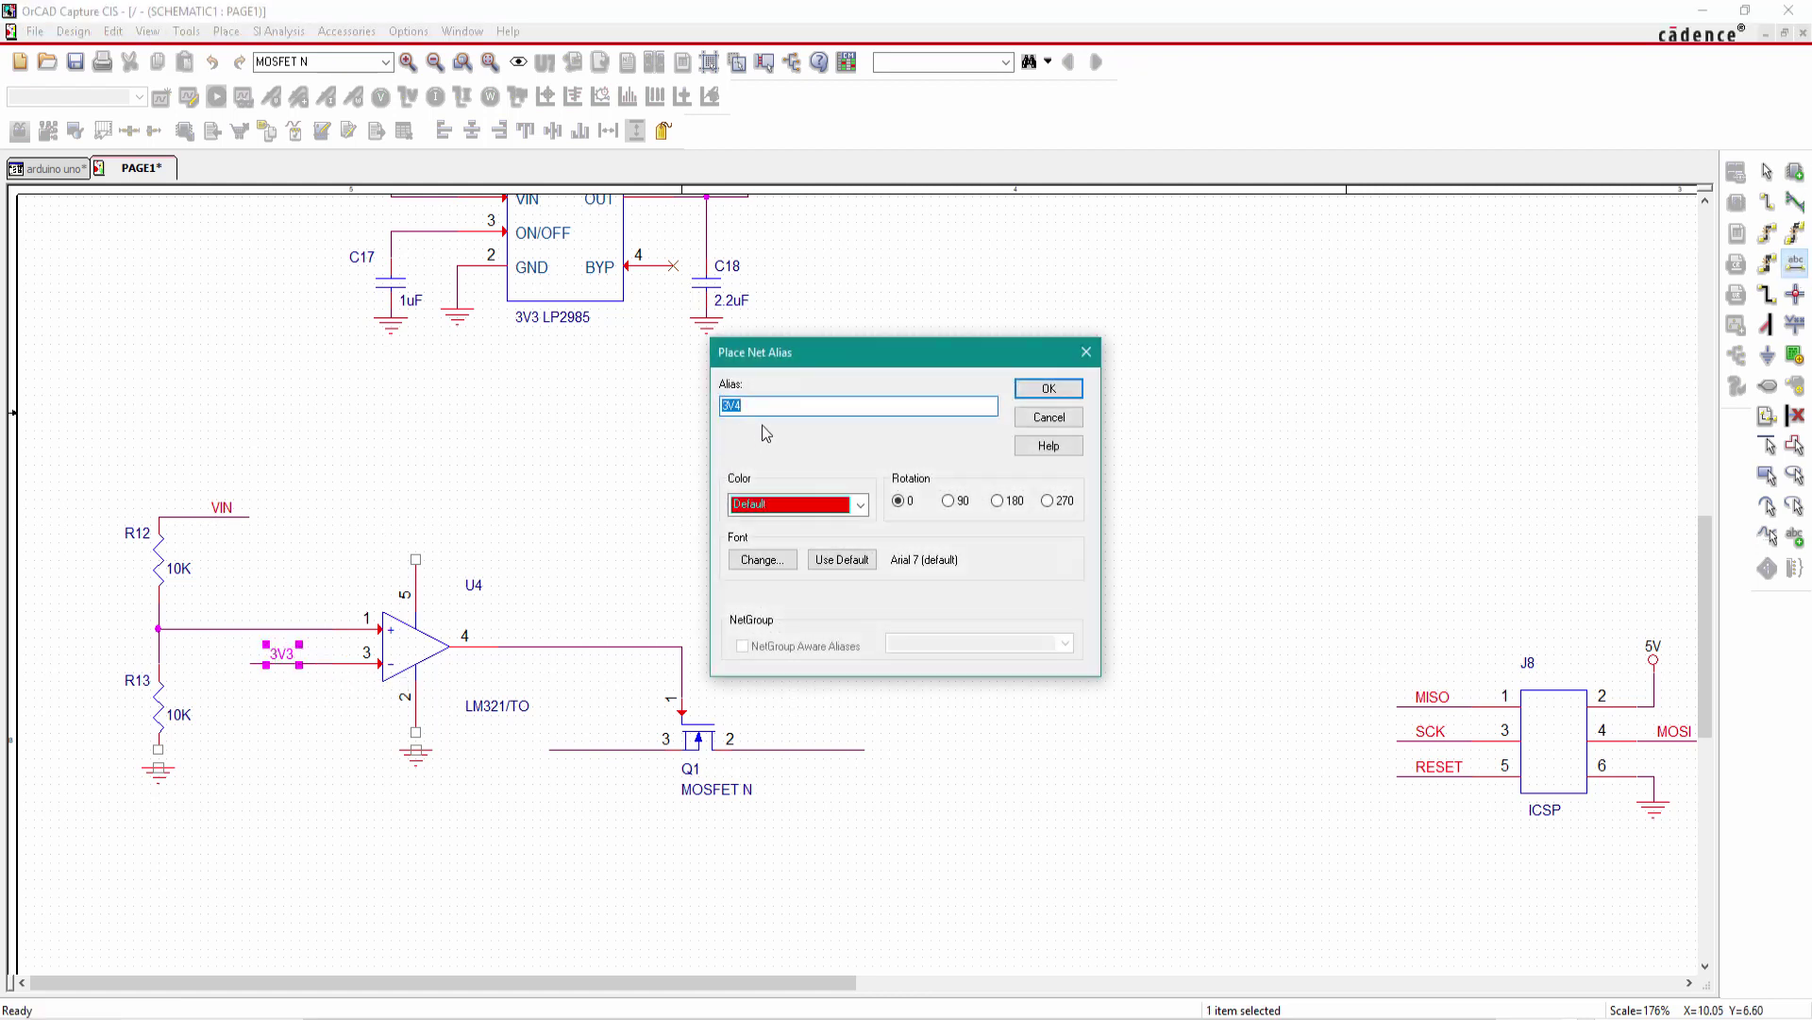
text(USBVCC)
click(1049, 388)
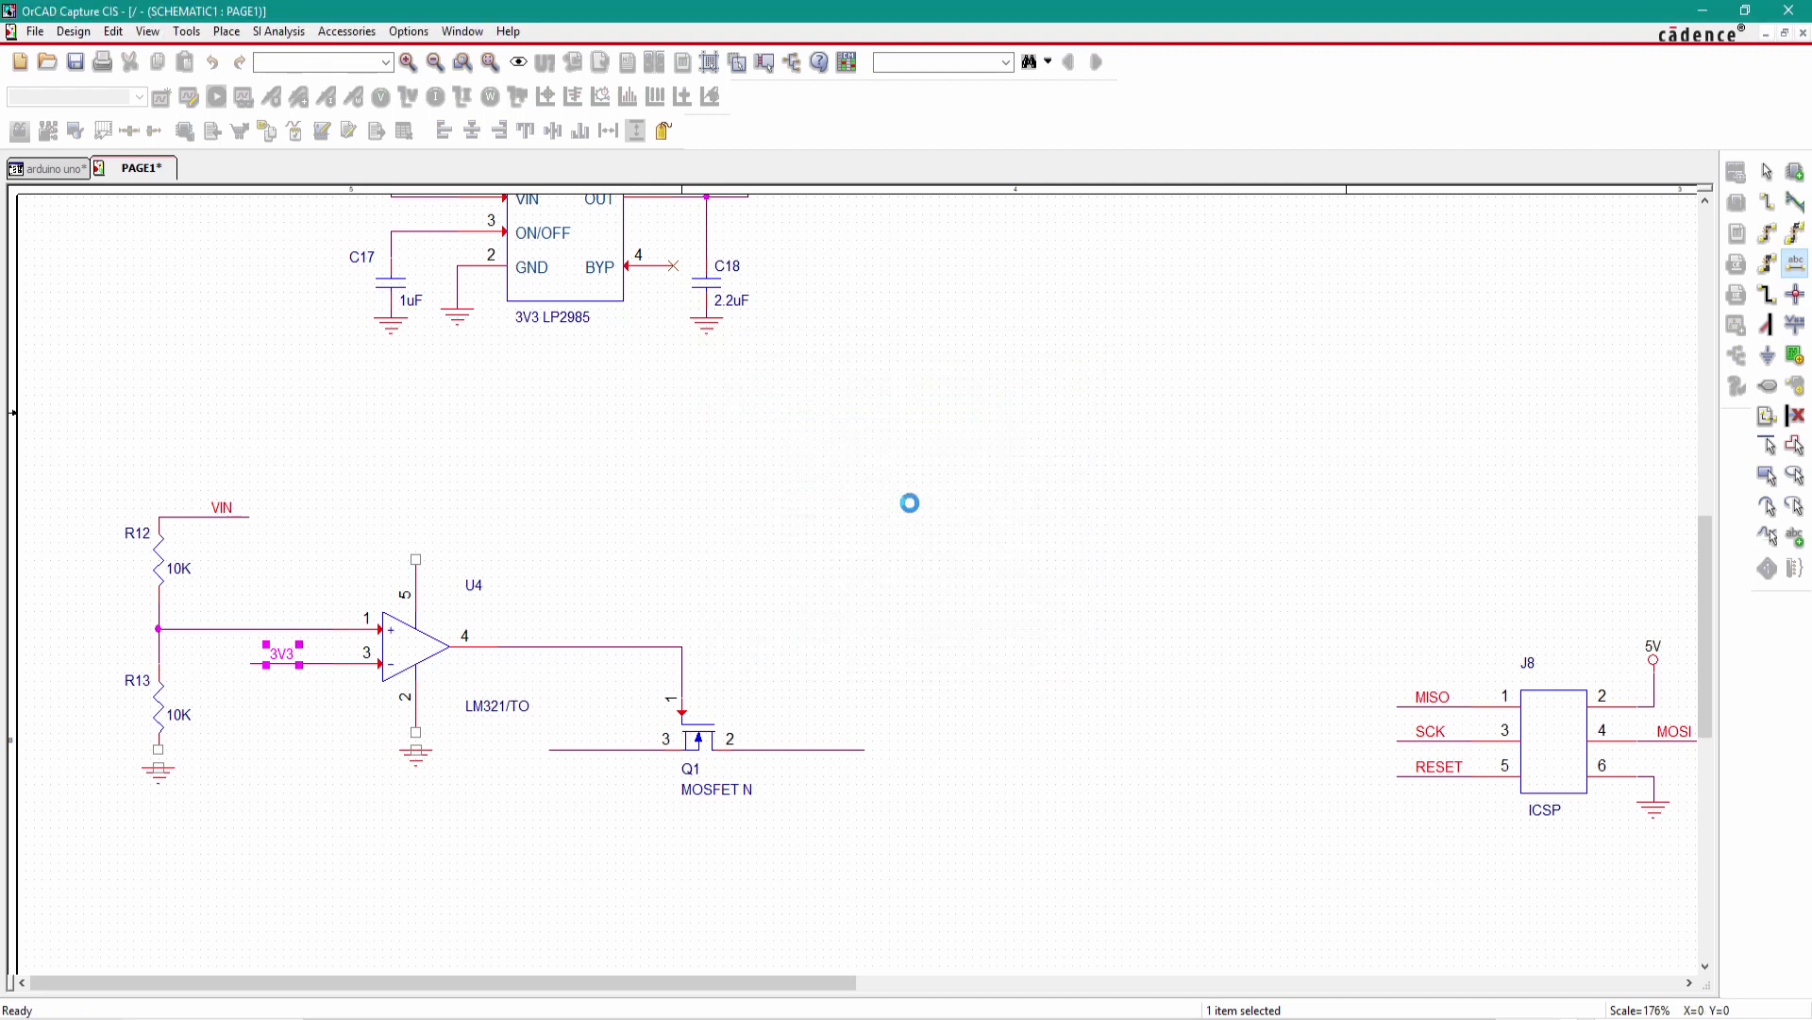
click(564, 753)
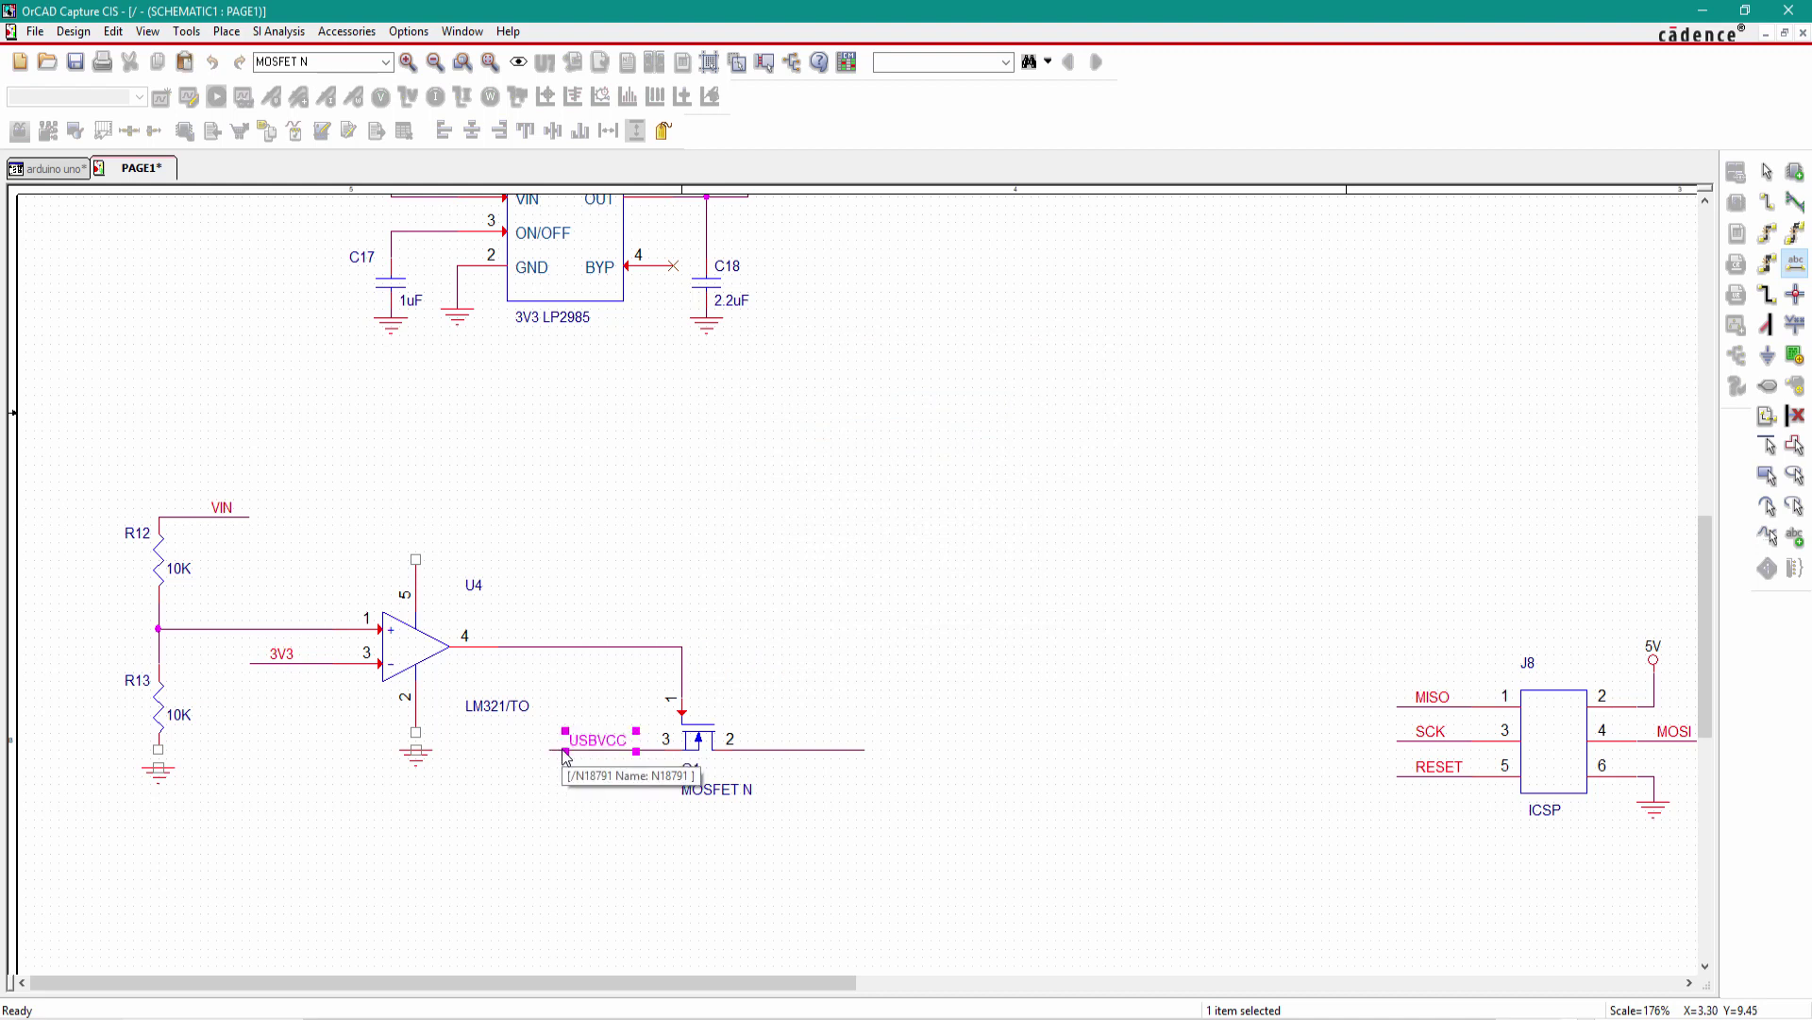
key(Escape)
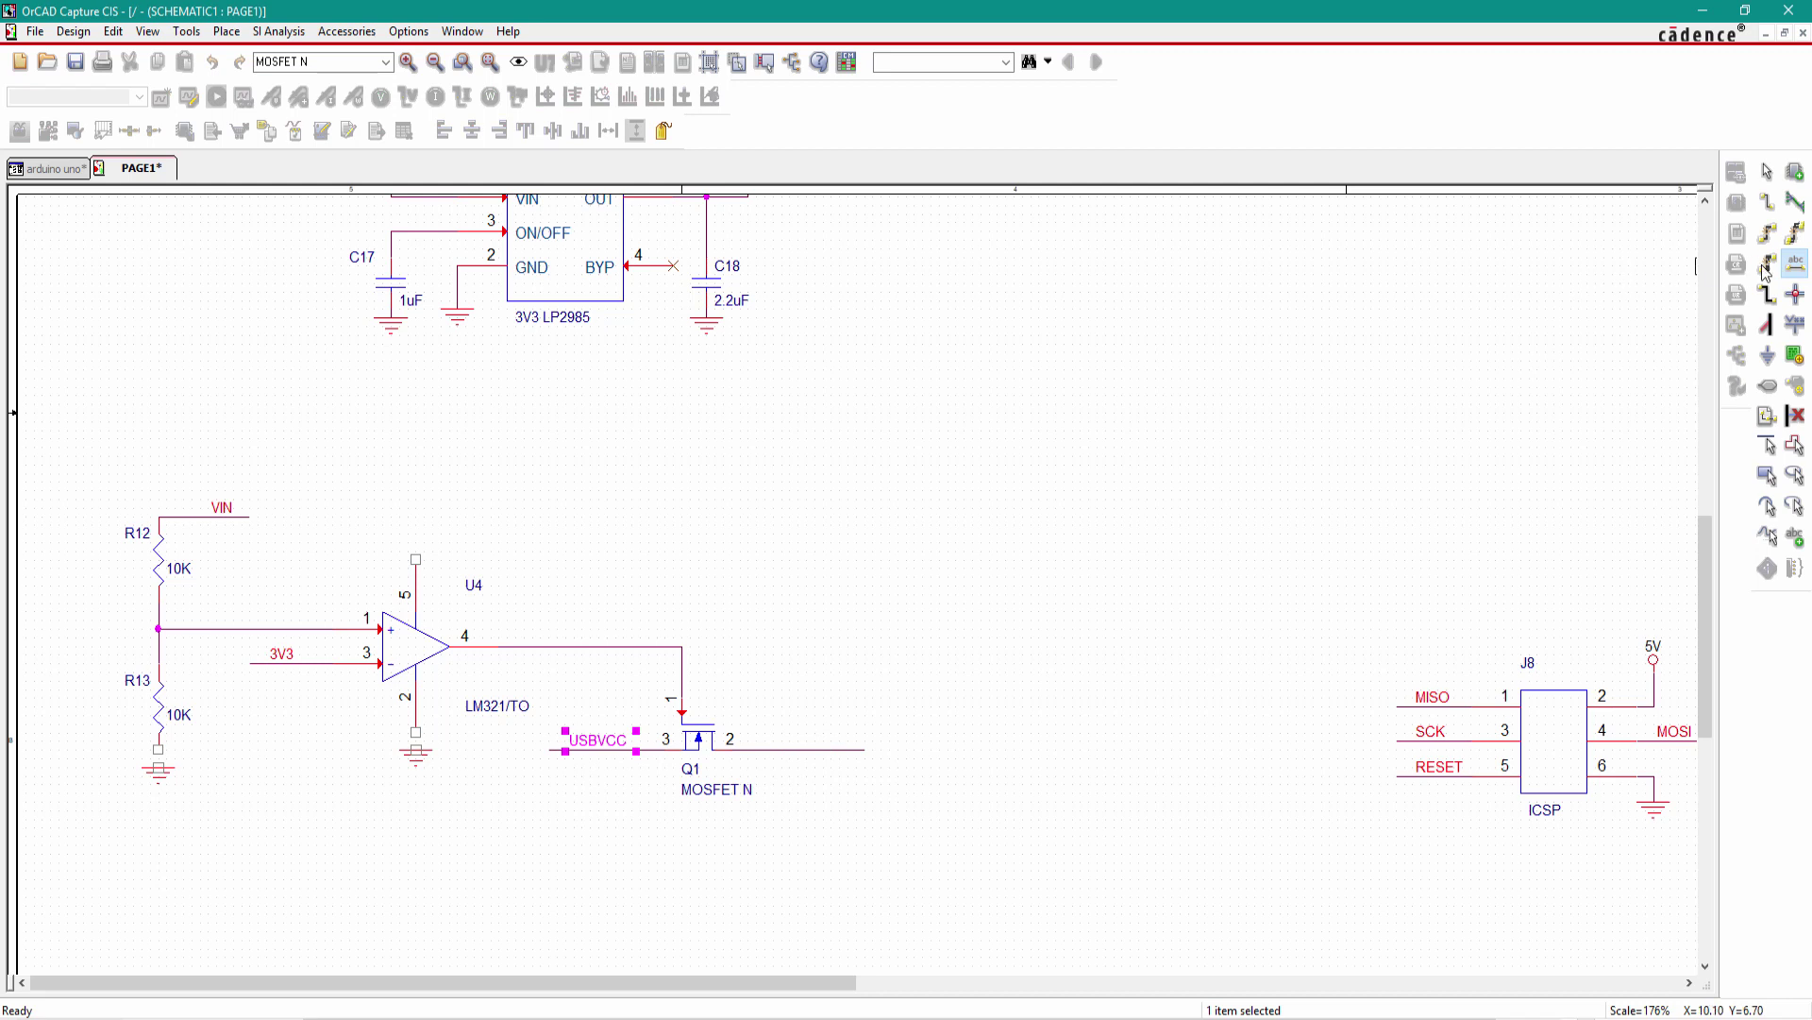
key(Escape)
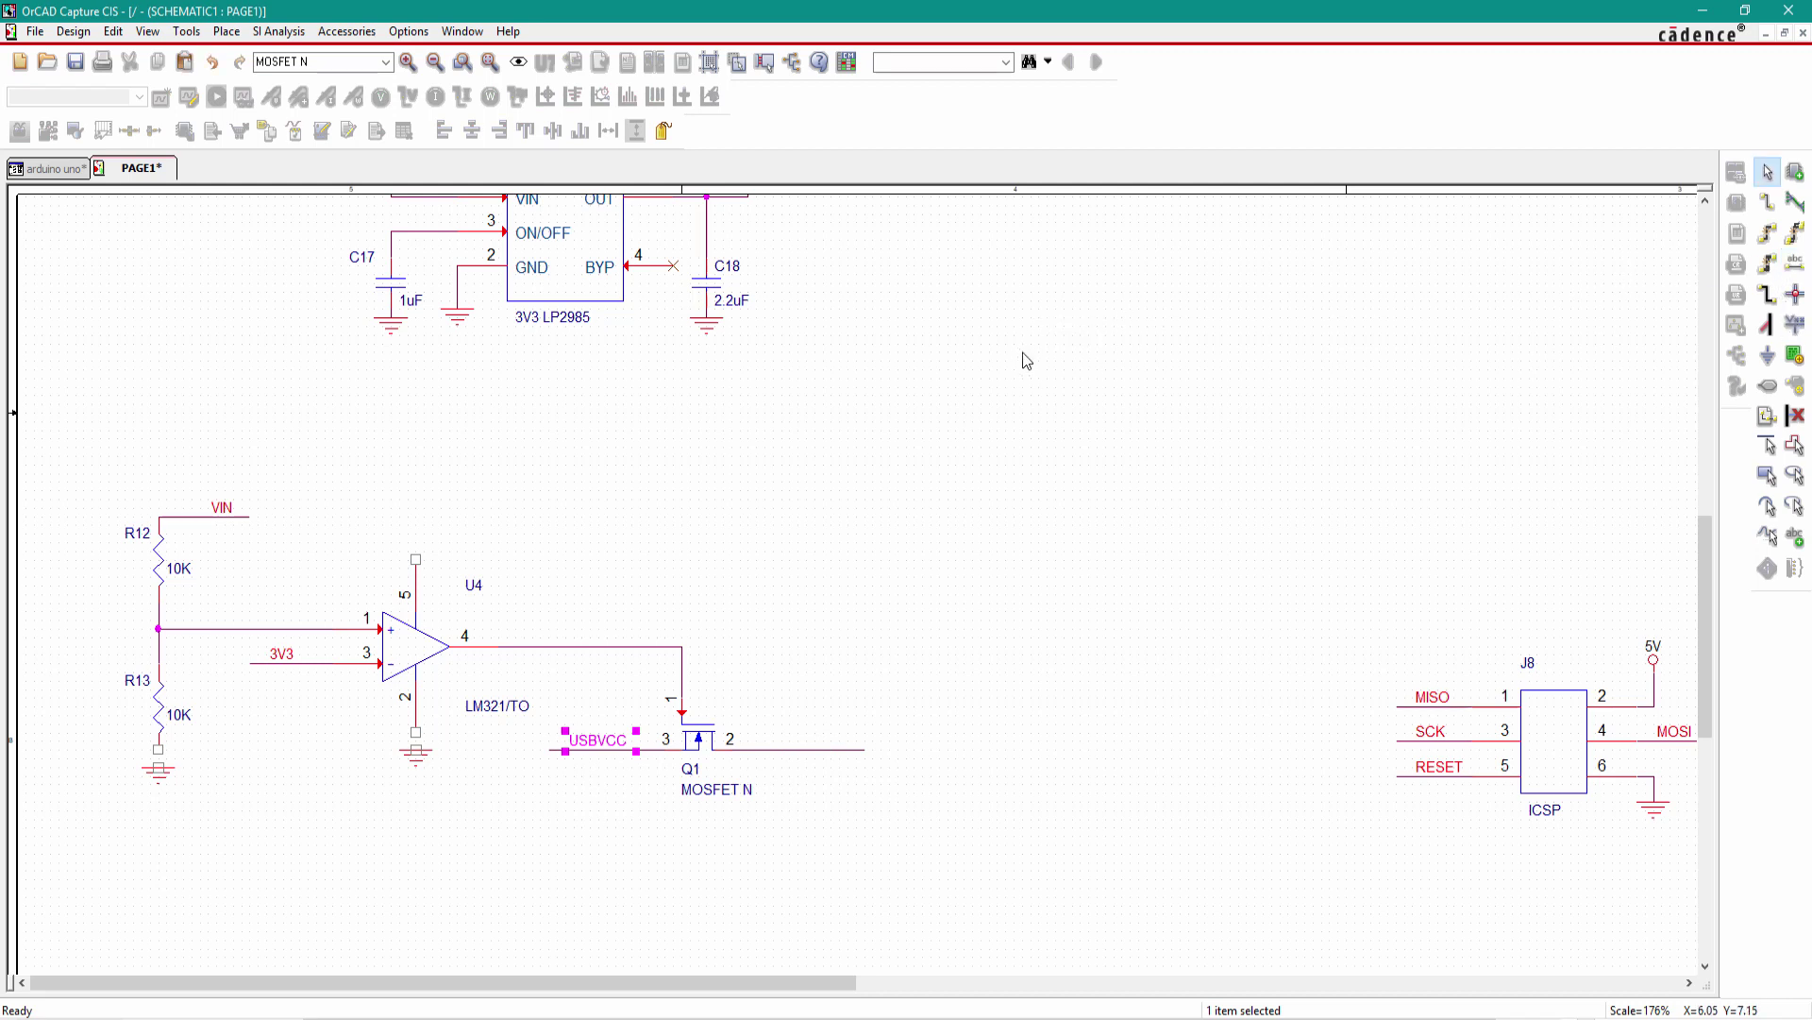
- Copy the 5V power symbol from J8 and place the copy just right of Q1, above the pin 2 wire
click(1656, 660)
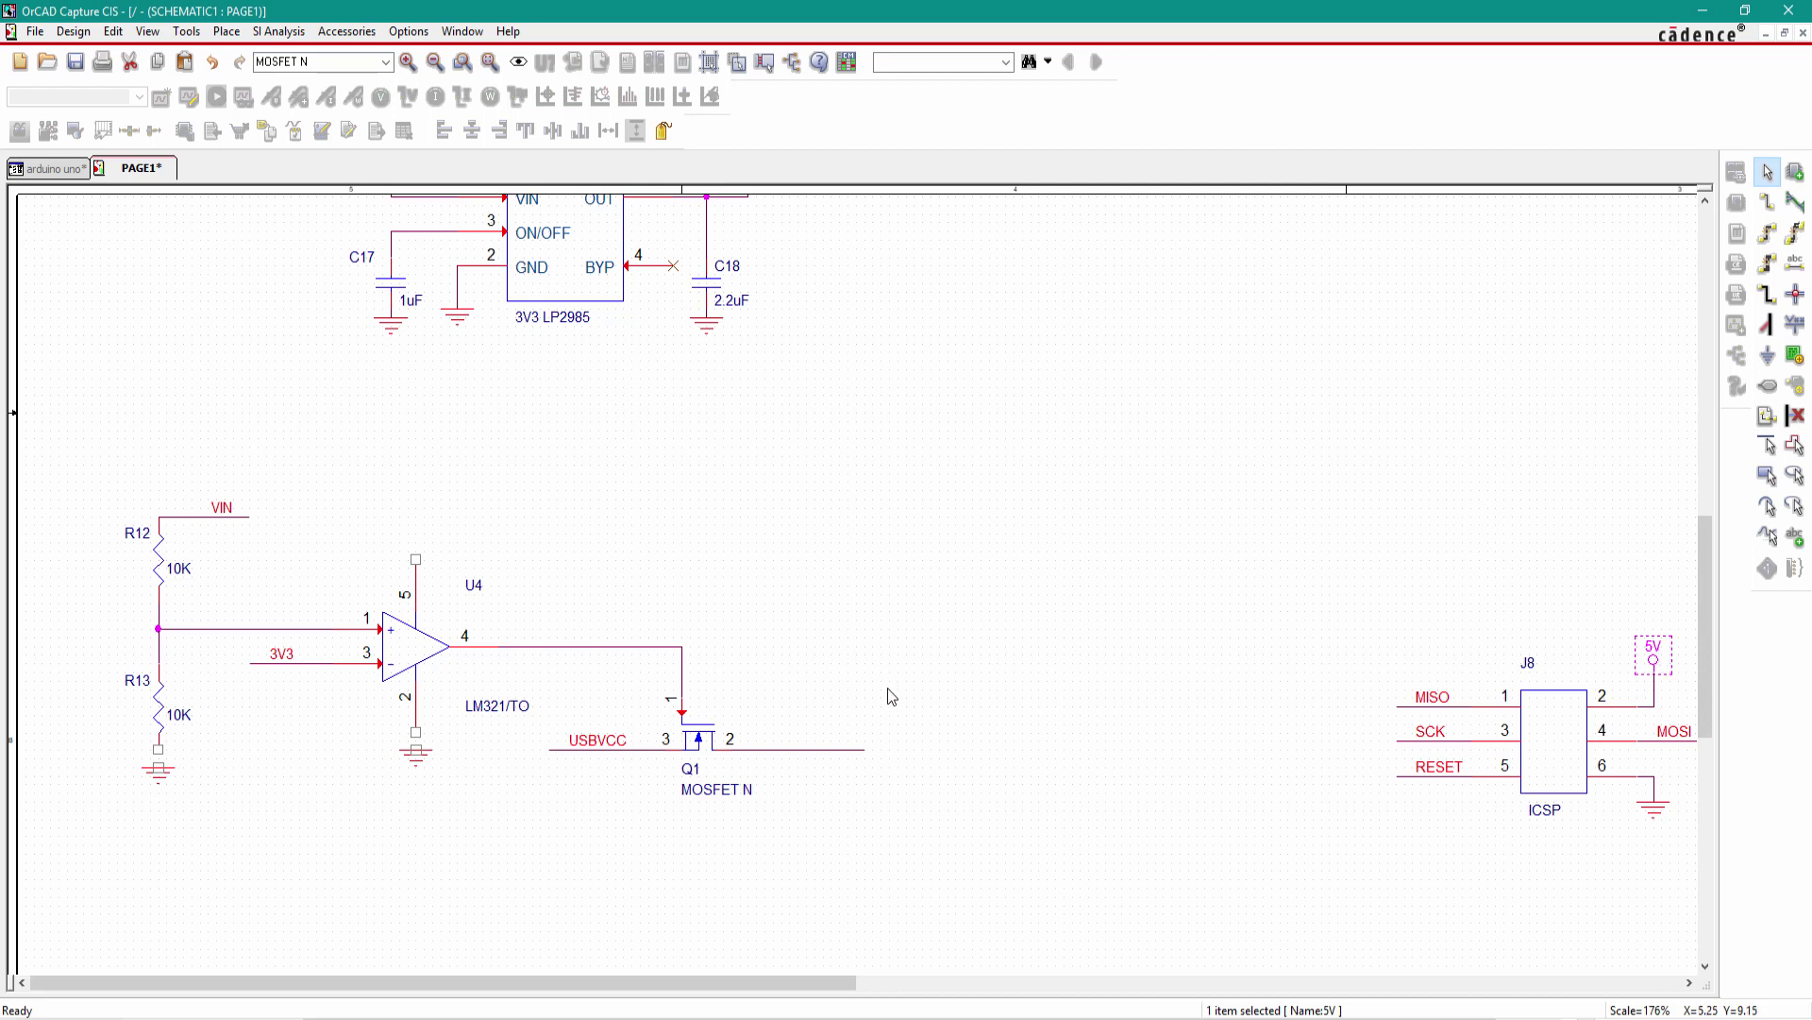
click(823, 717)
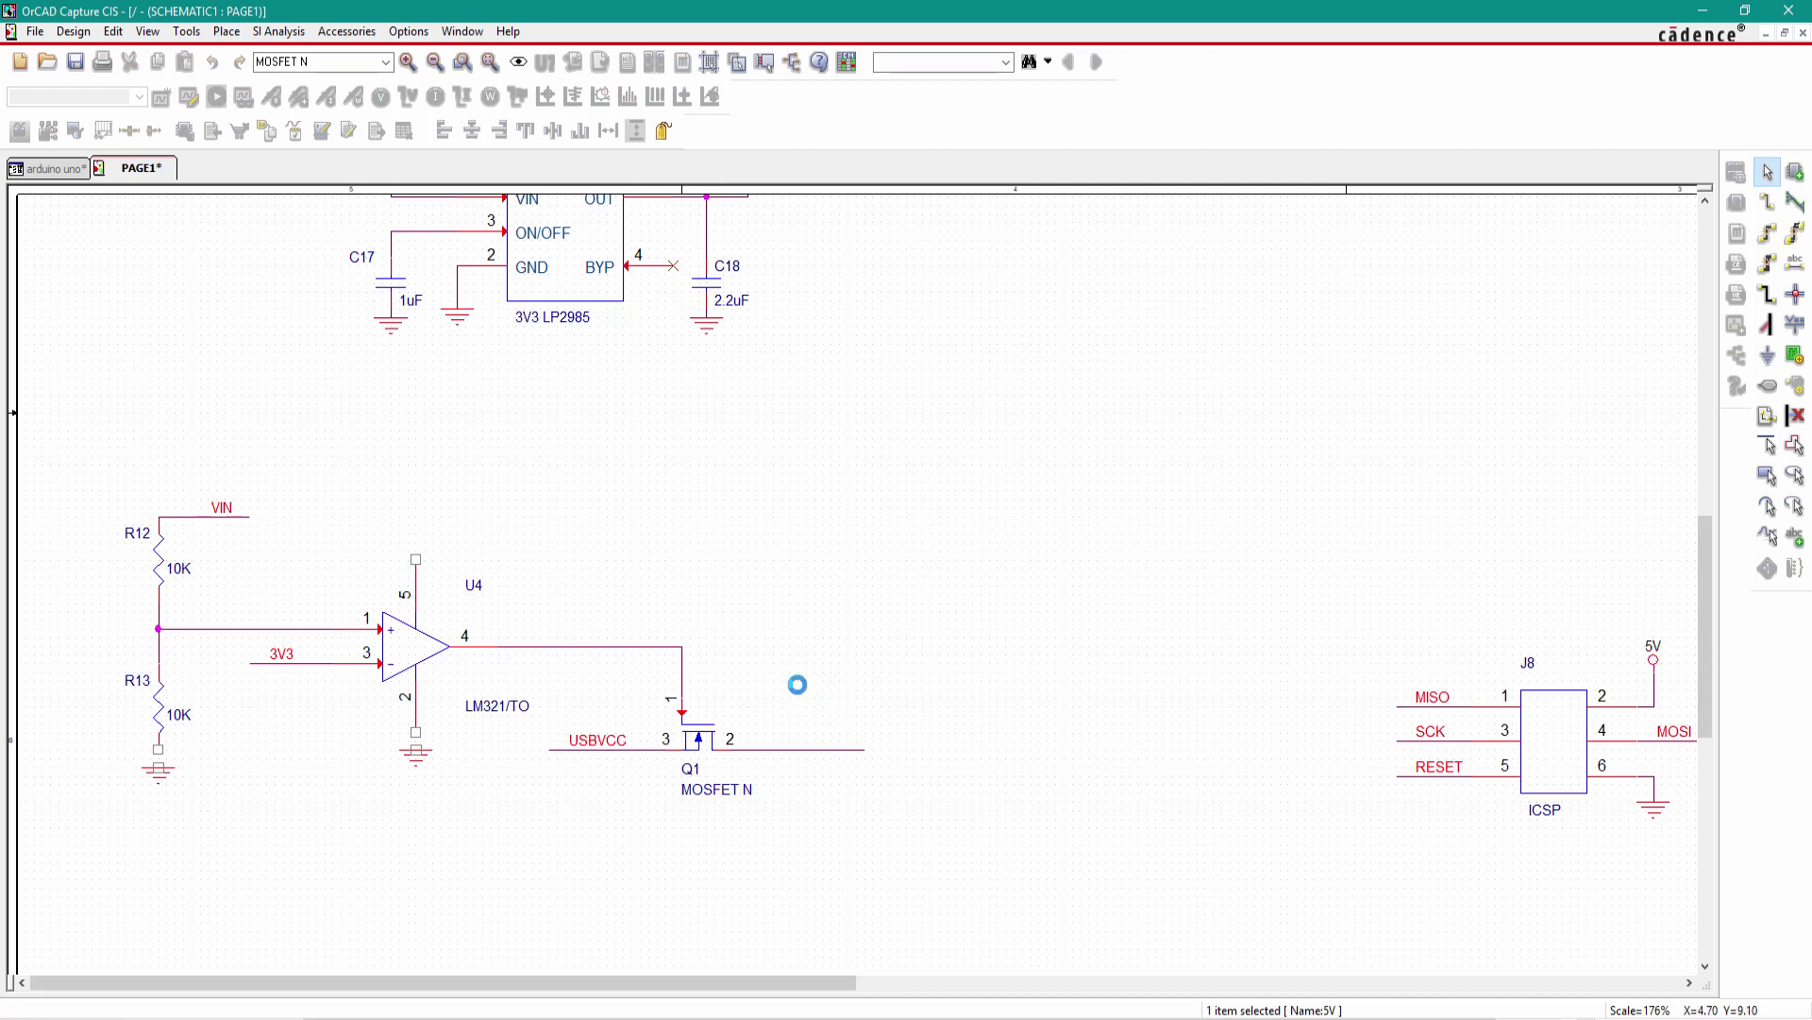
key(Escape)
- Replace the wire stub on Q1 pin 2 with a wire to the 5V symbol, and move that symbol closer to Q1
key(w)
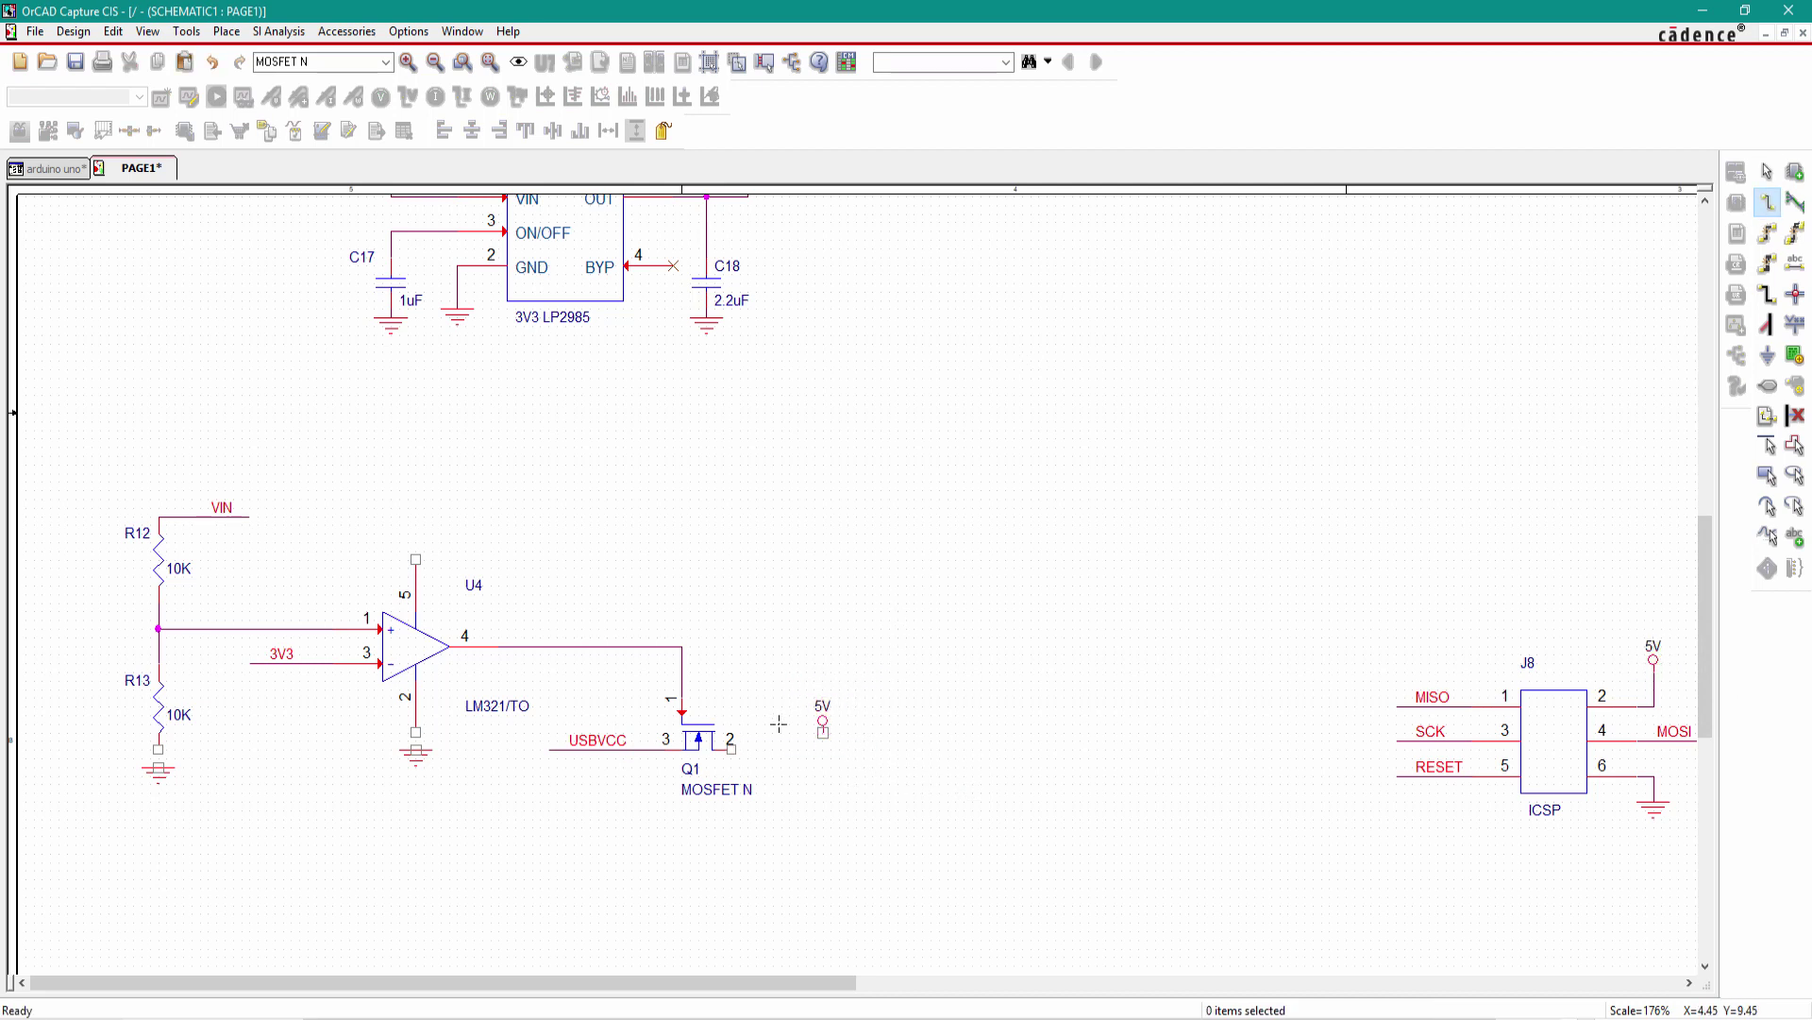
click(731, 749)
click(818, 748)
key(Escape)
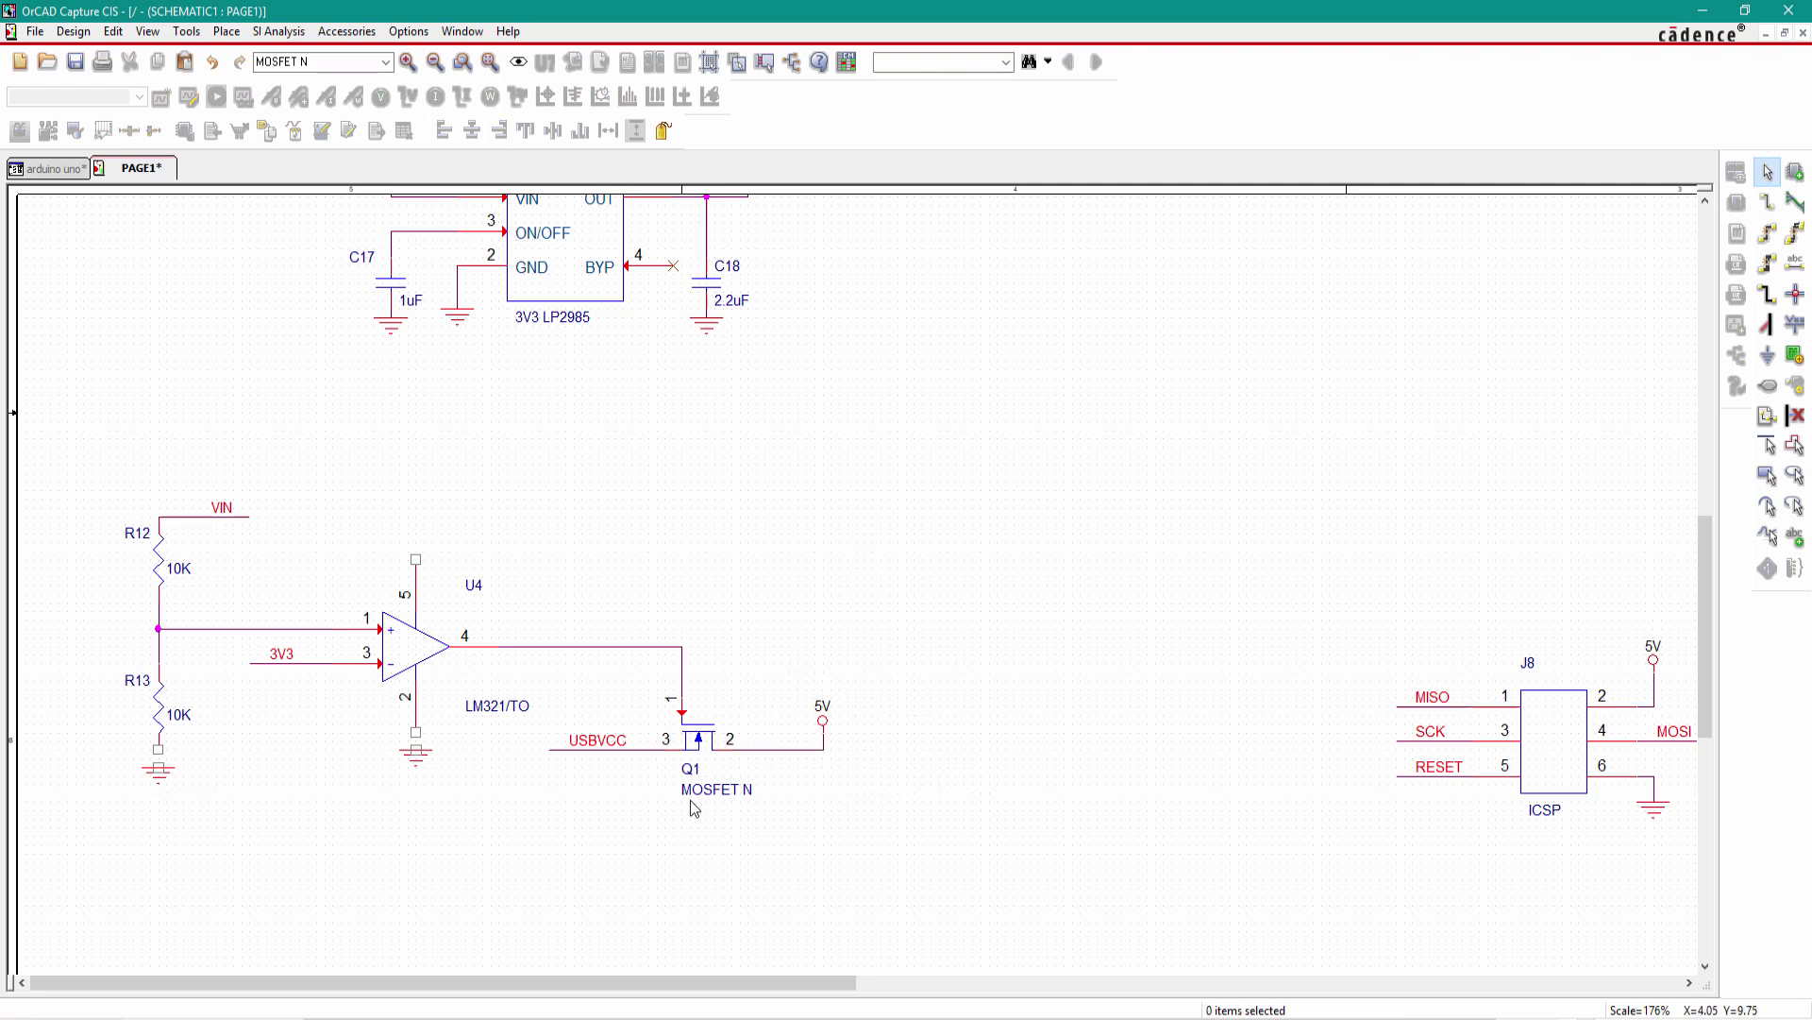
drag(821, 727, 788, 718)
click(863, 668)
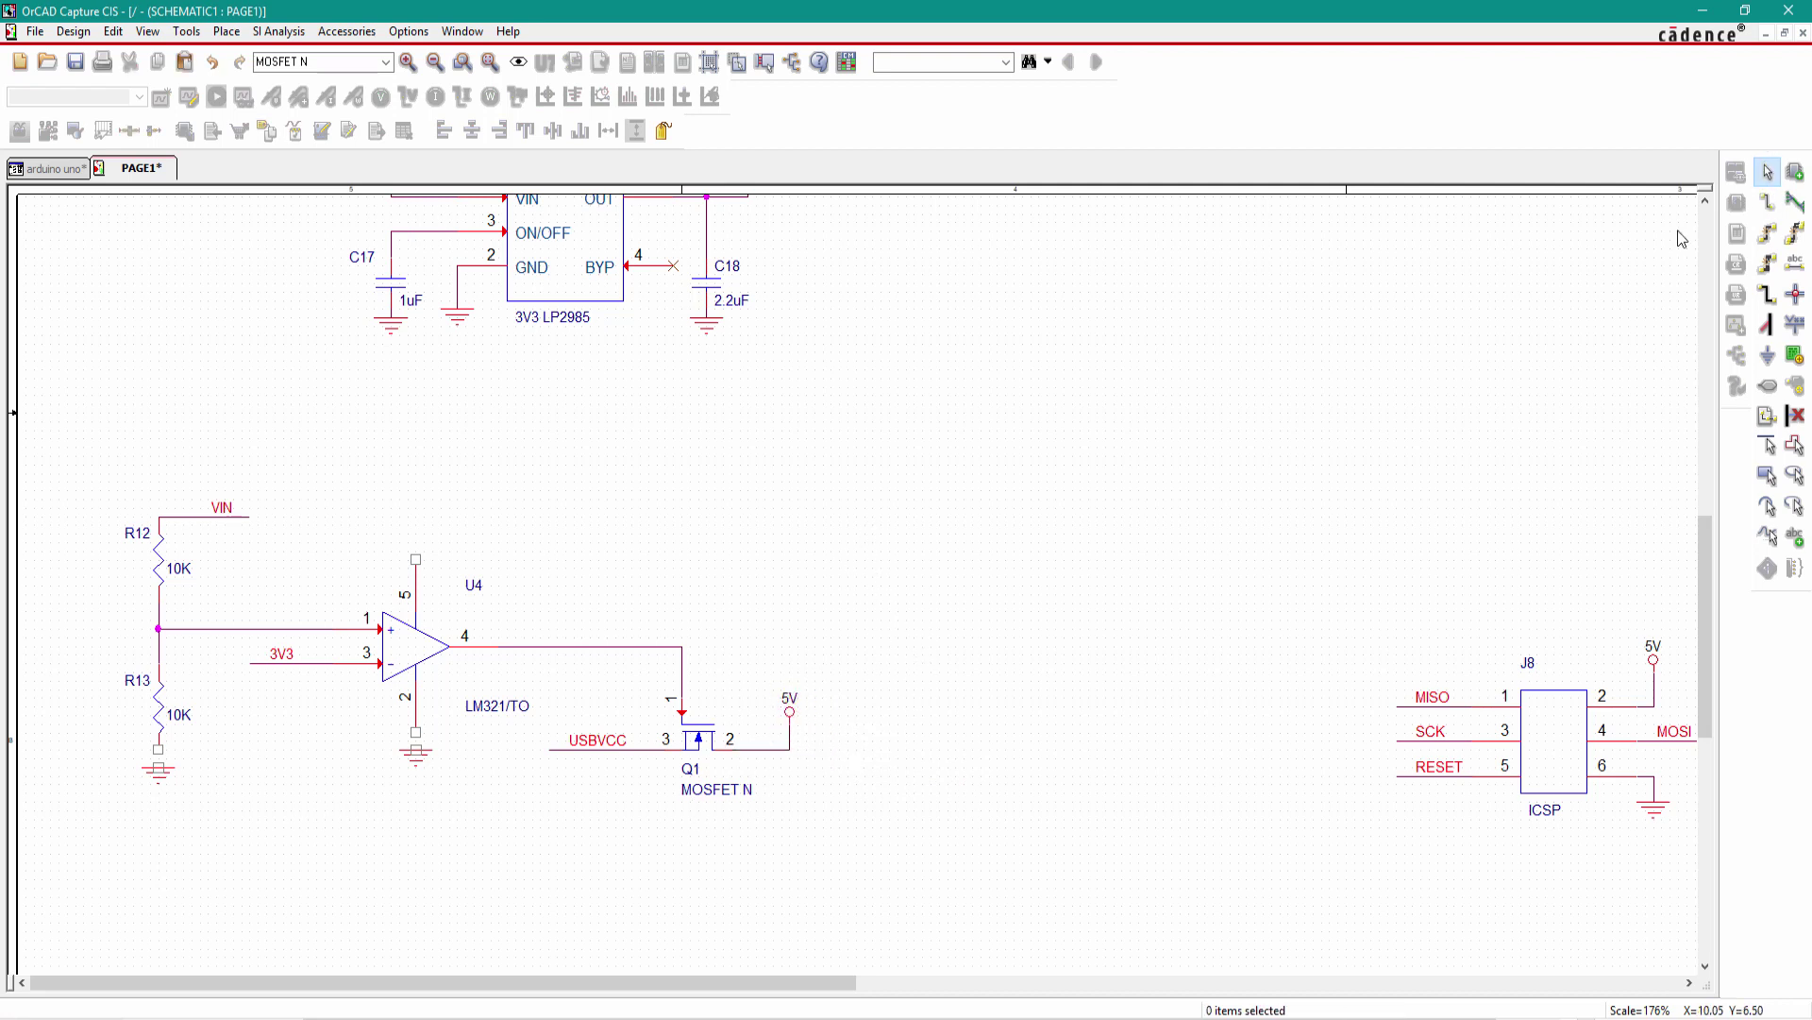
- Wire the lower end of R13 to the ground symbol beneath it
key(w)
click(158, 748)
click(157, 769)
right_click(382, 462)
click(349, 456)
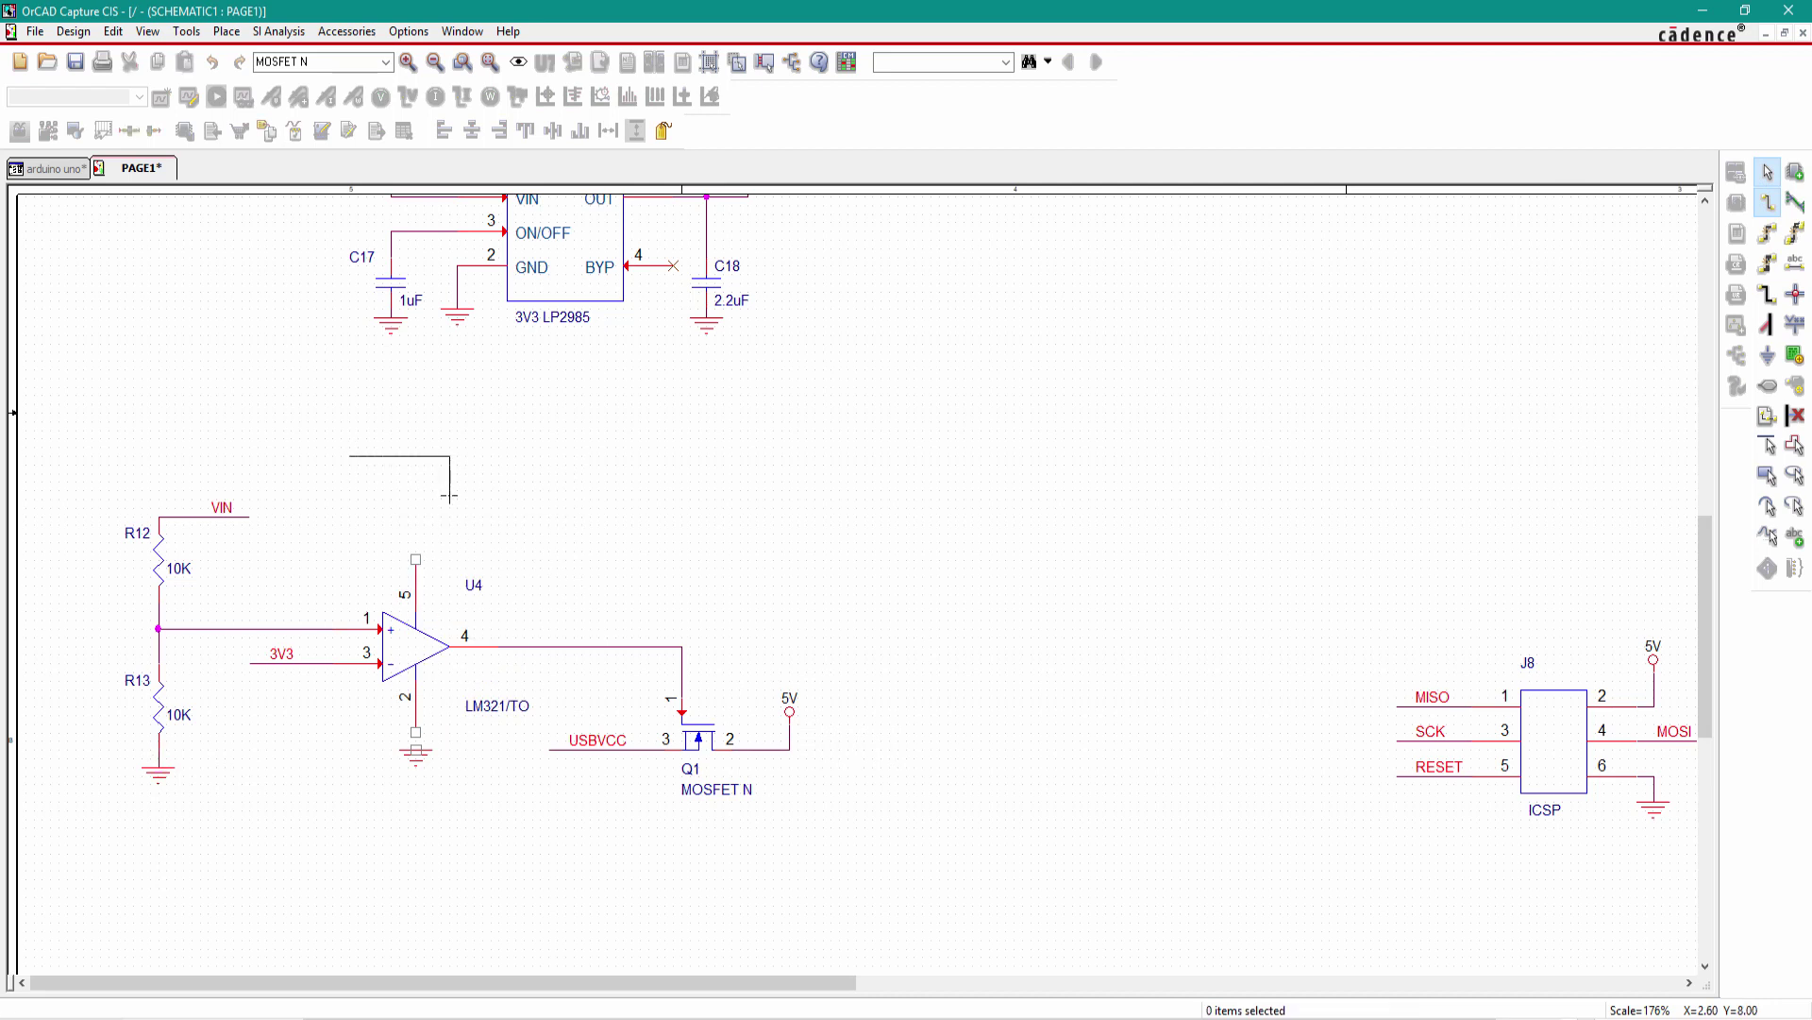
key(Escape)
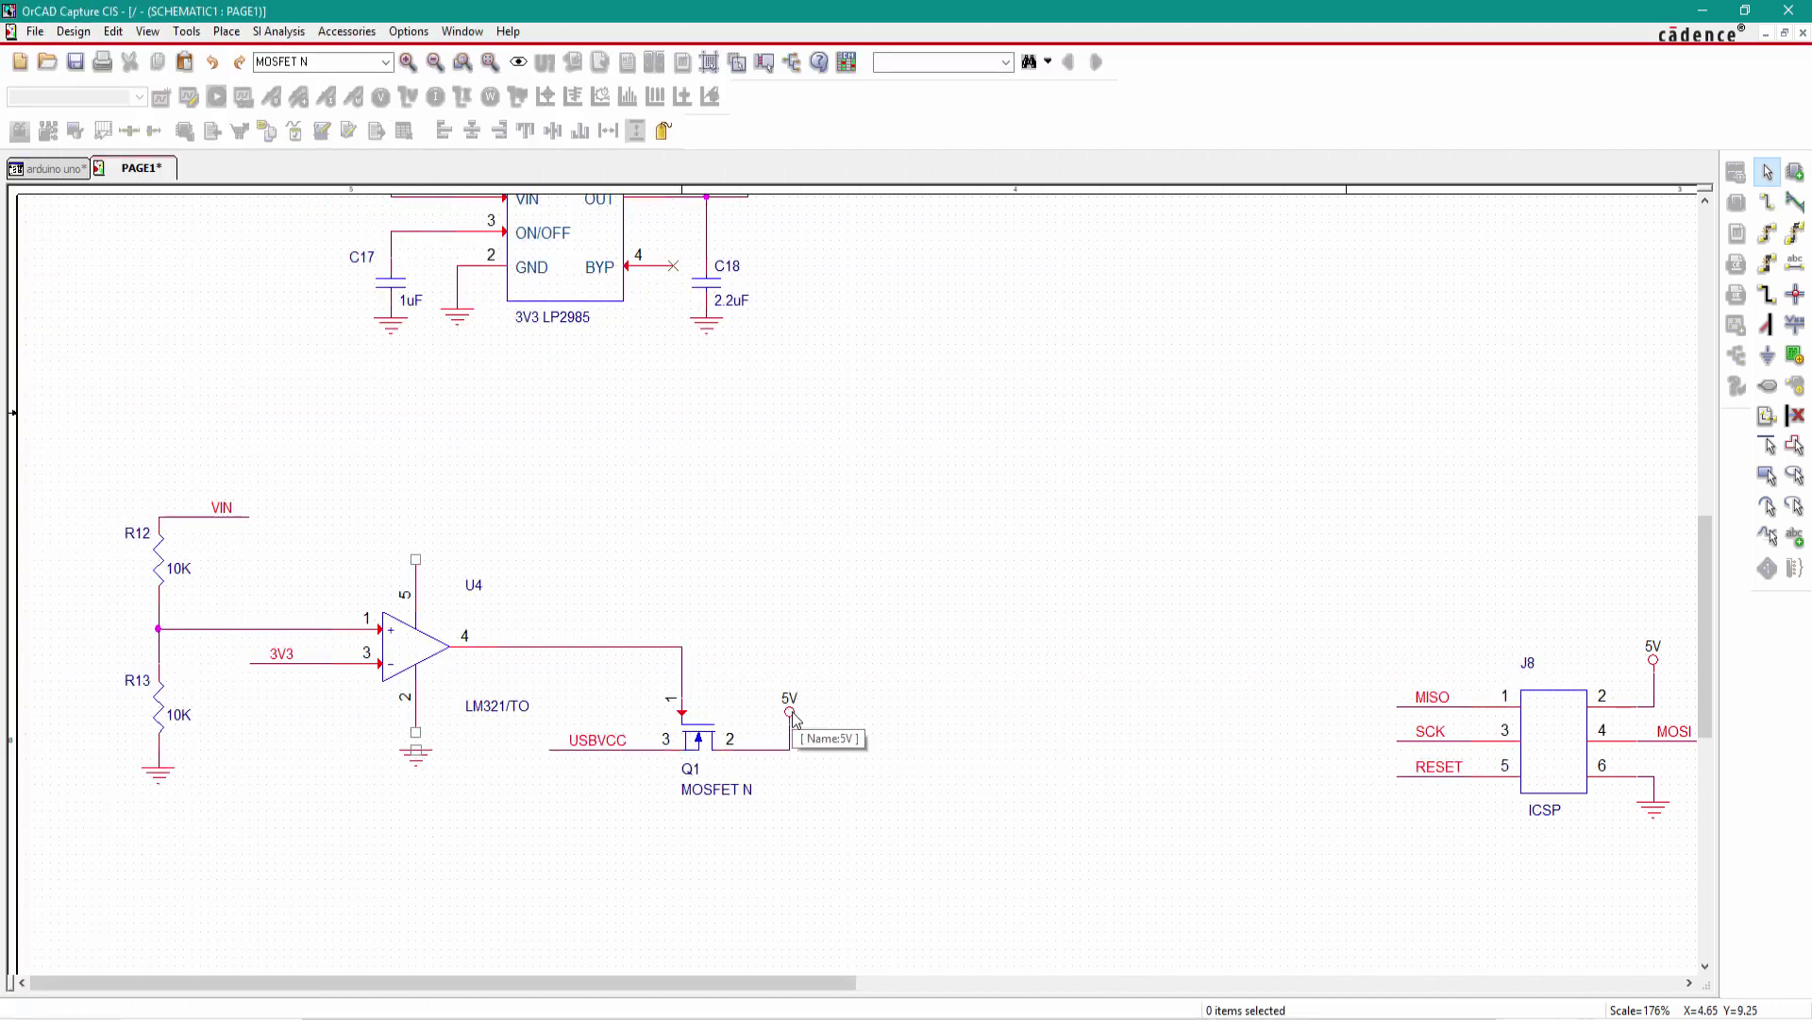
- Place a copy of Q1's 5V symbol on op-amp pin 5, and wire op-amp pin 2 to the ground symbol below it
click(794, 718)
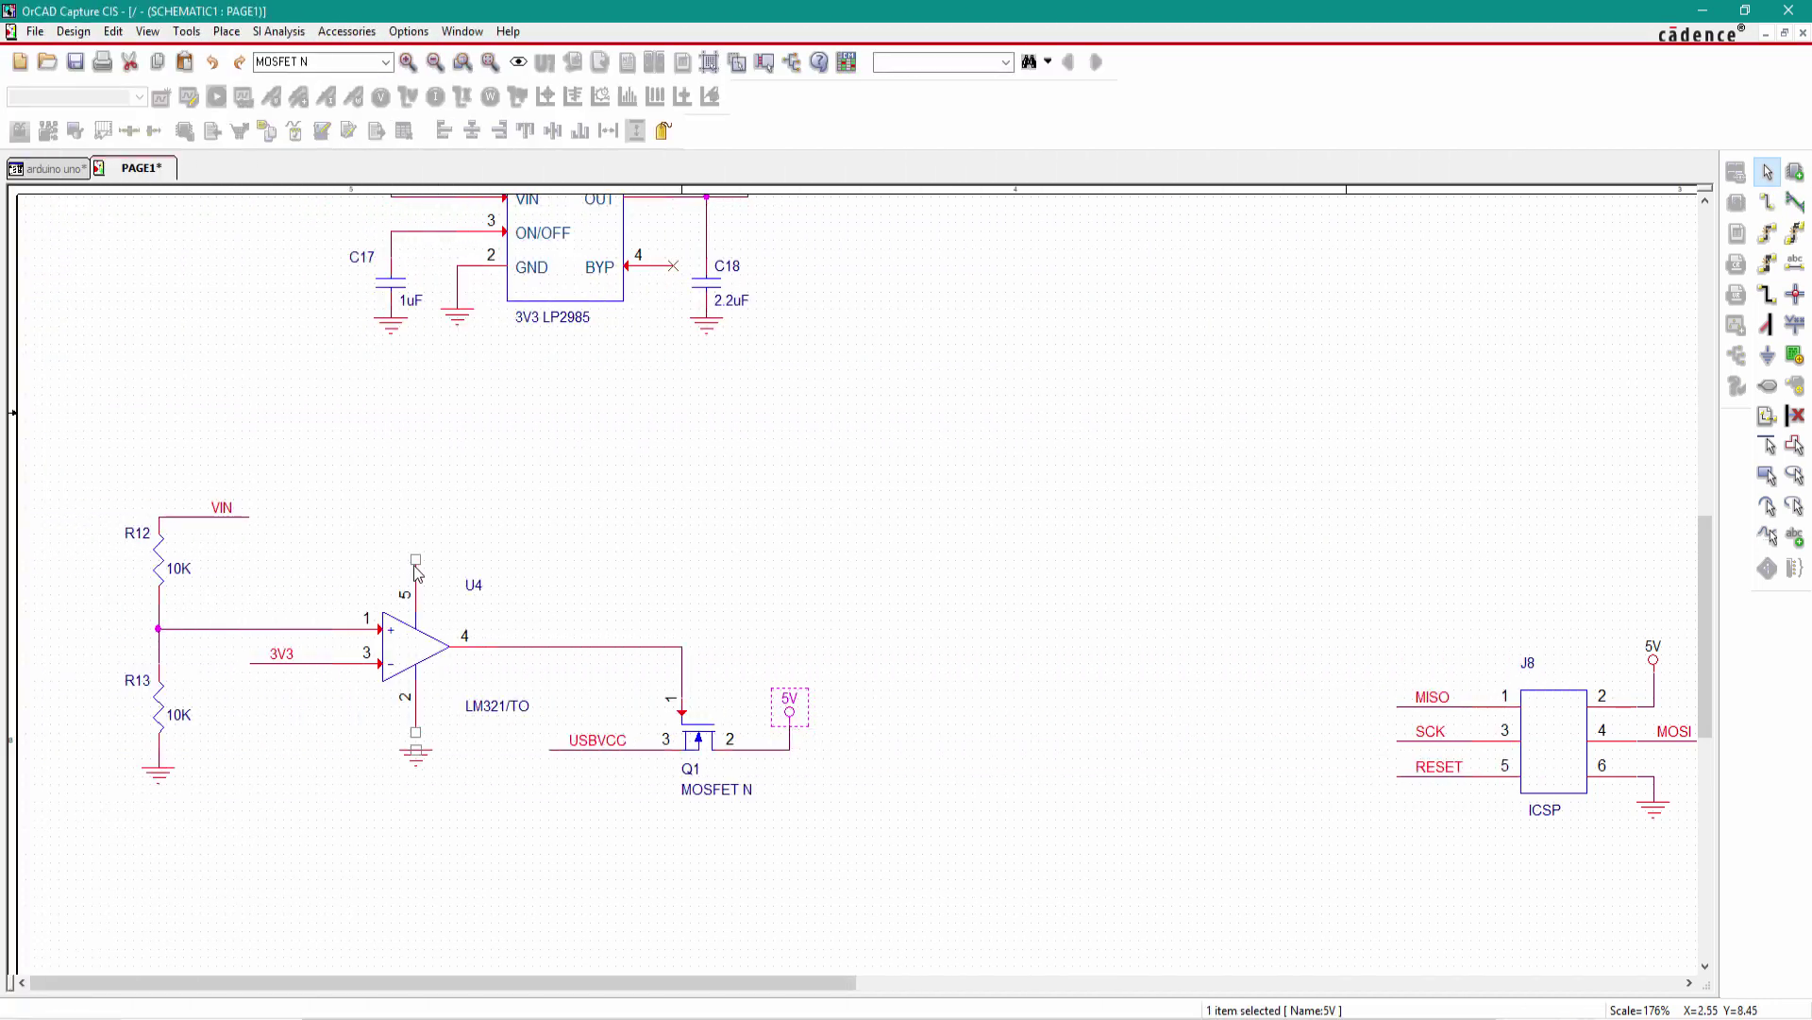
drag(406, 556, 397, 524)
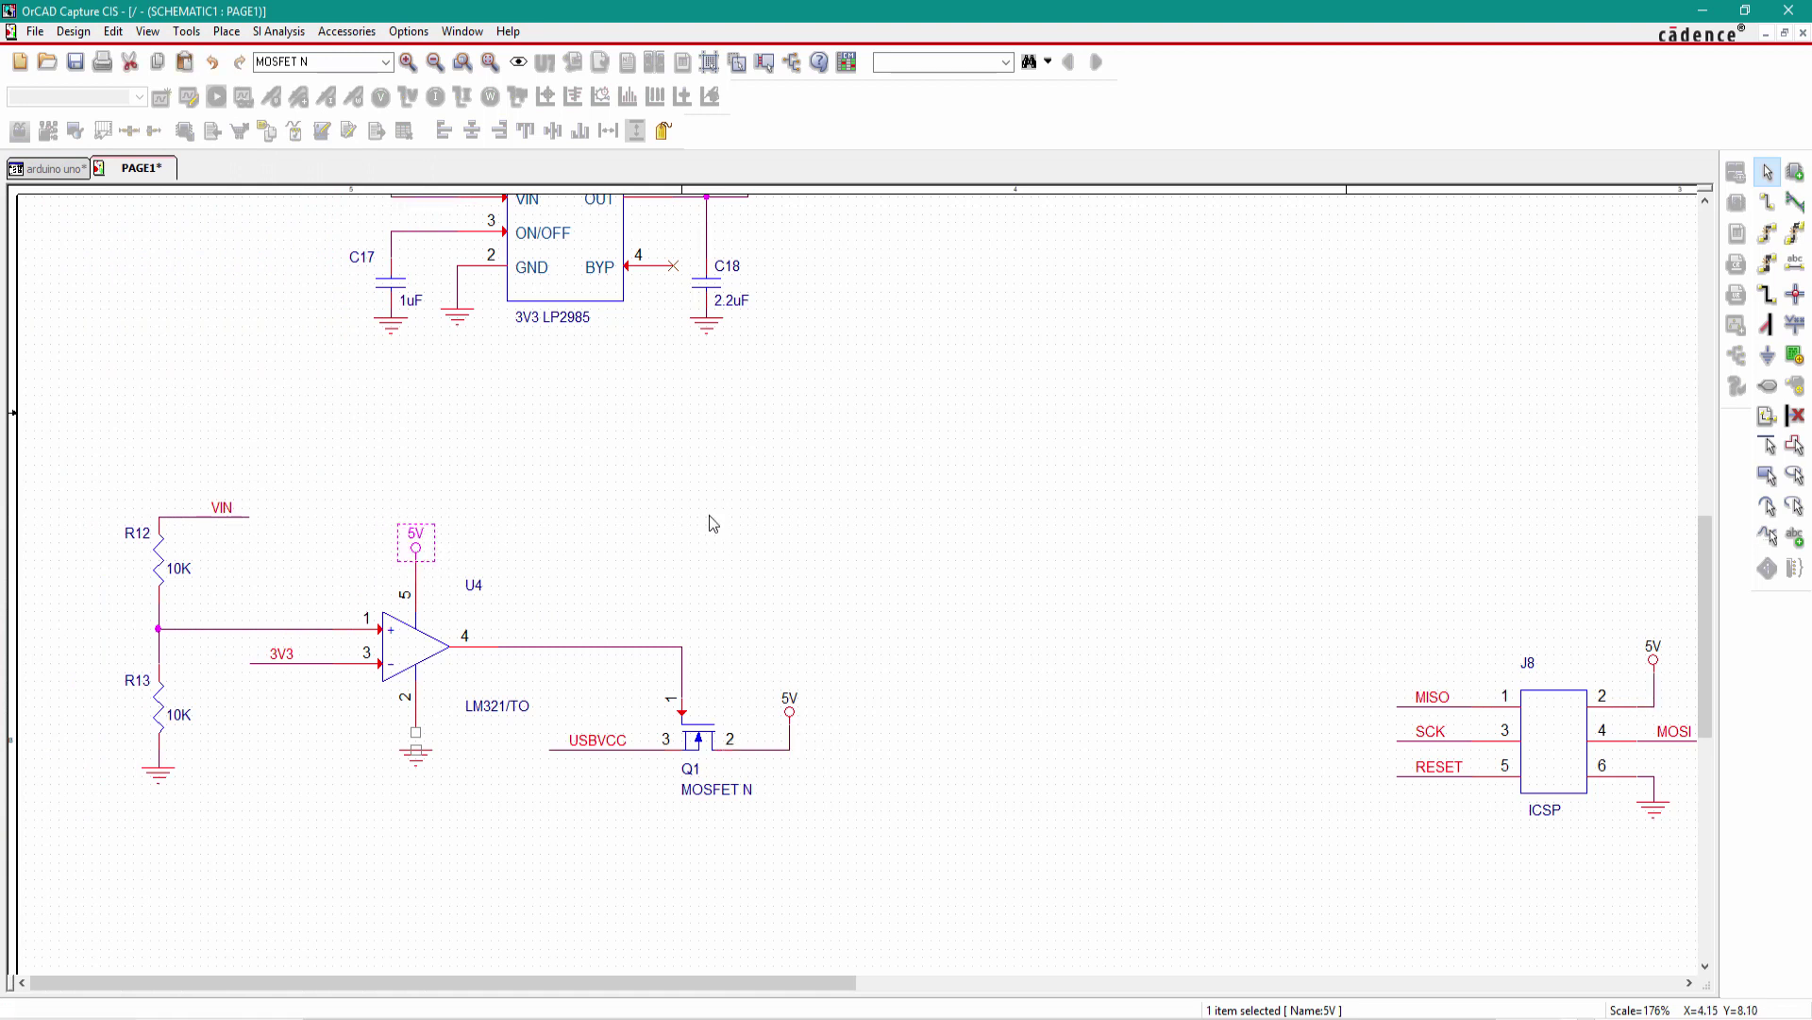
click(1634, 269)
click(1768, 203)
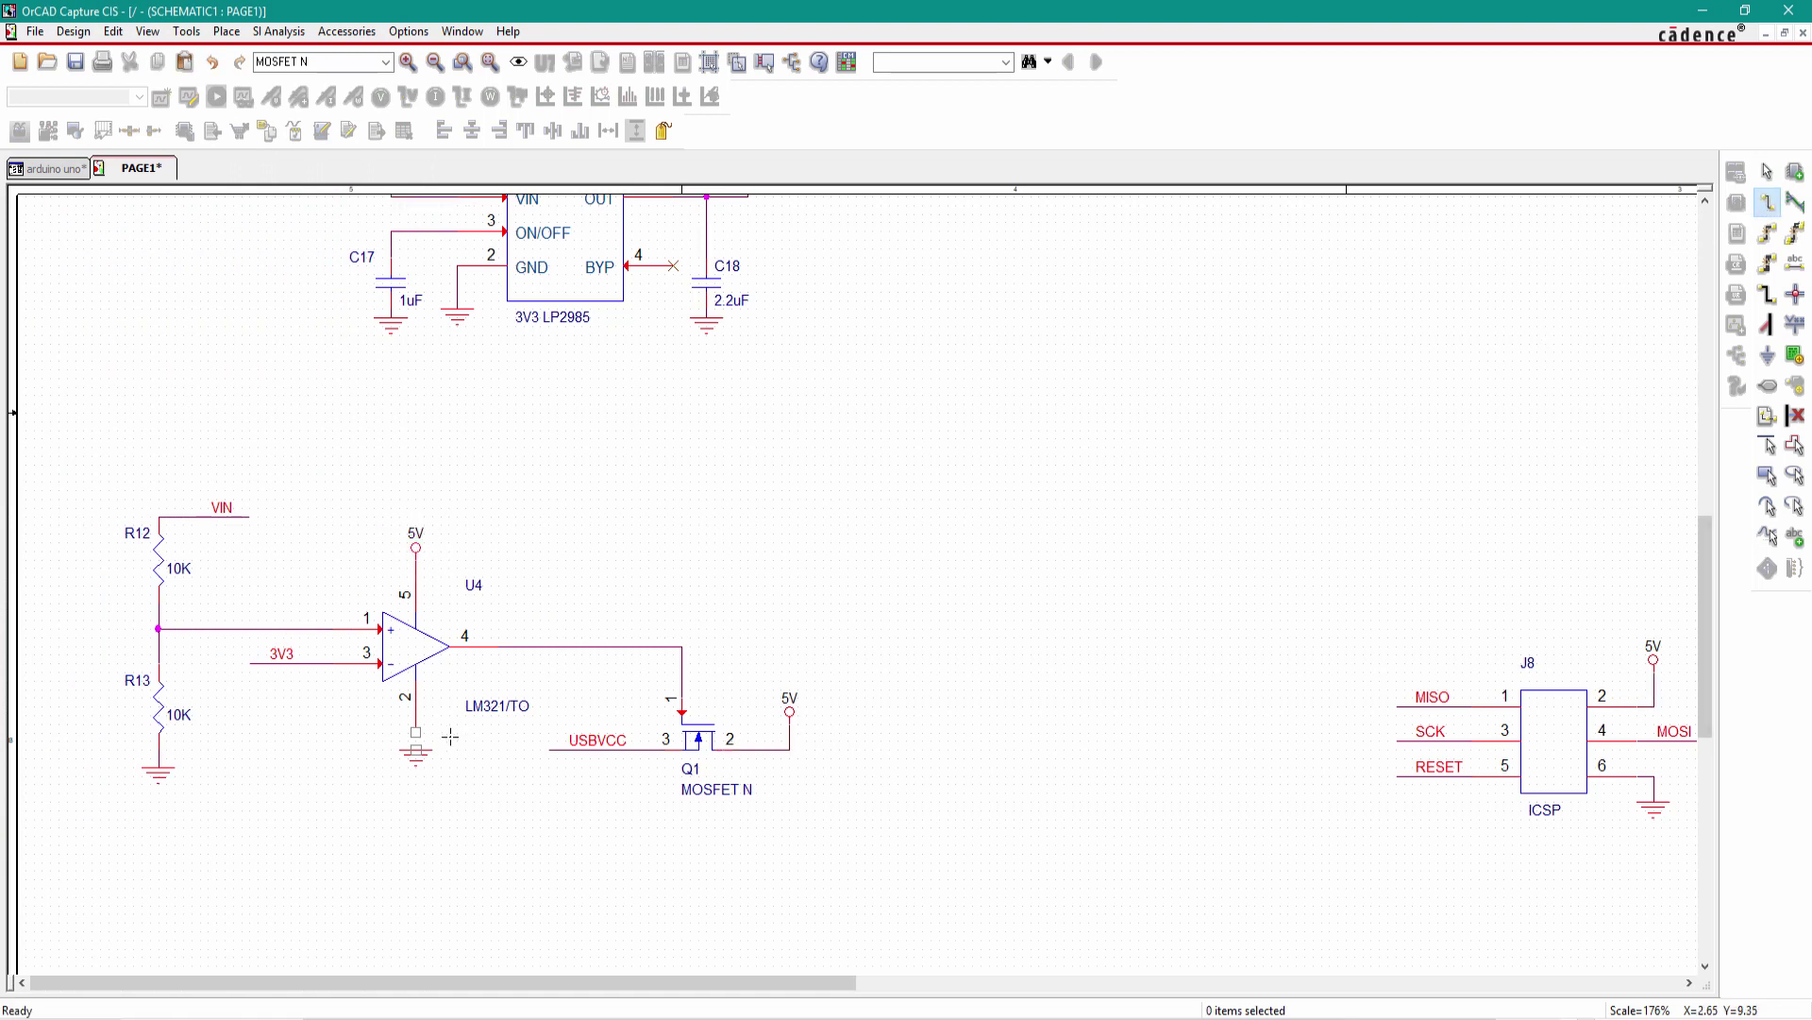
click(416, 733)
click(415, 747)
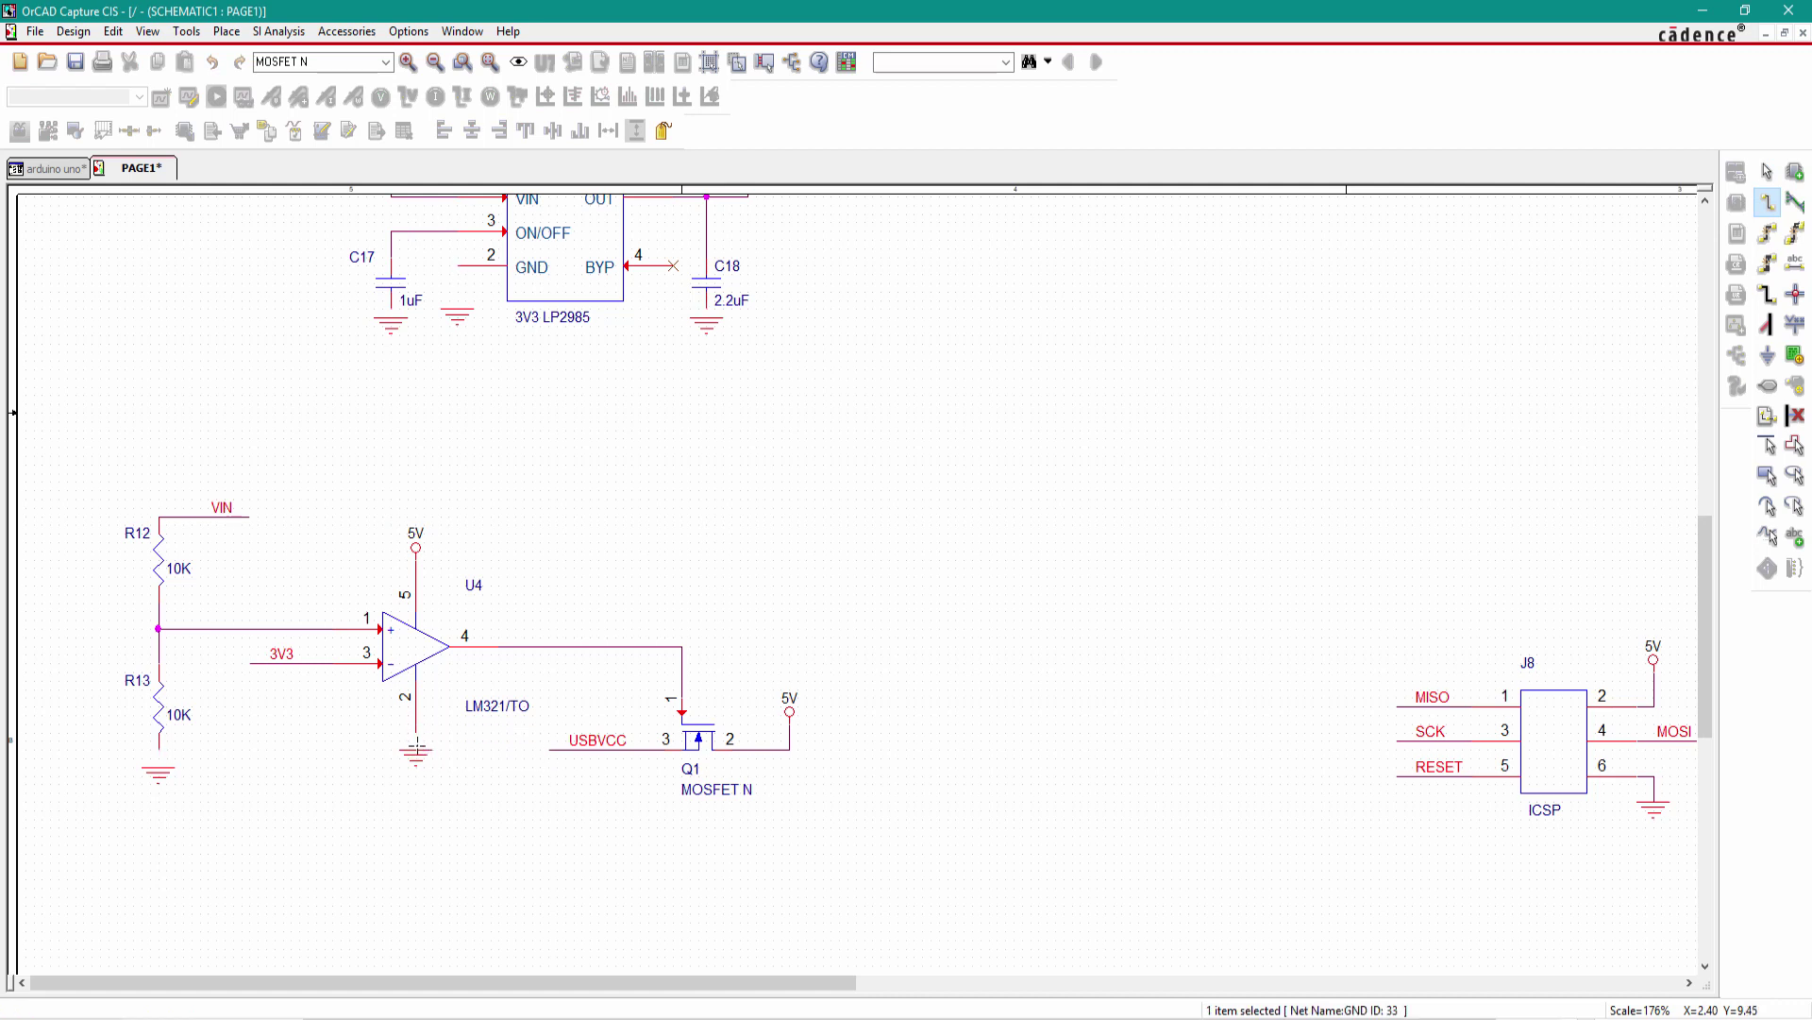
key(Escape)
click(819, 701)
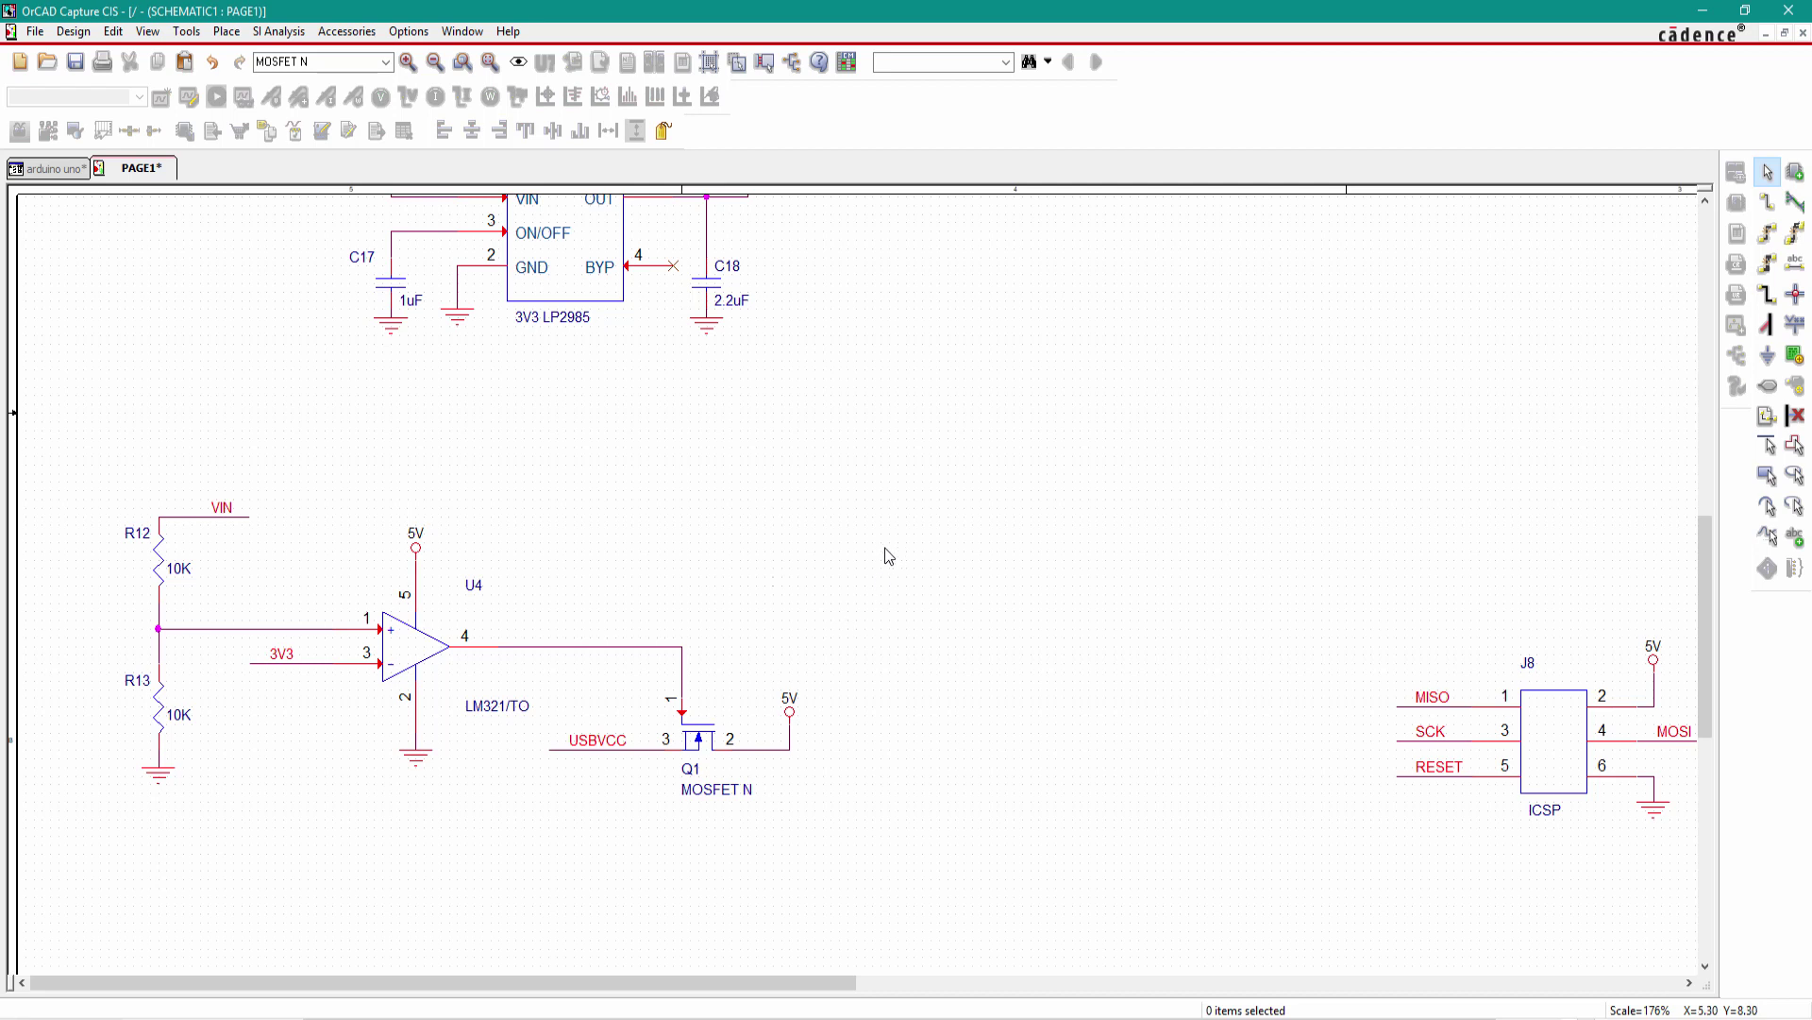
- Place a RESISTOR part from the Design Cache in the empty area below op-amp U4
scroll(878, 550, down, 5)
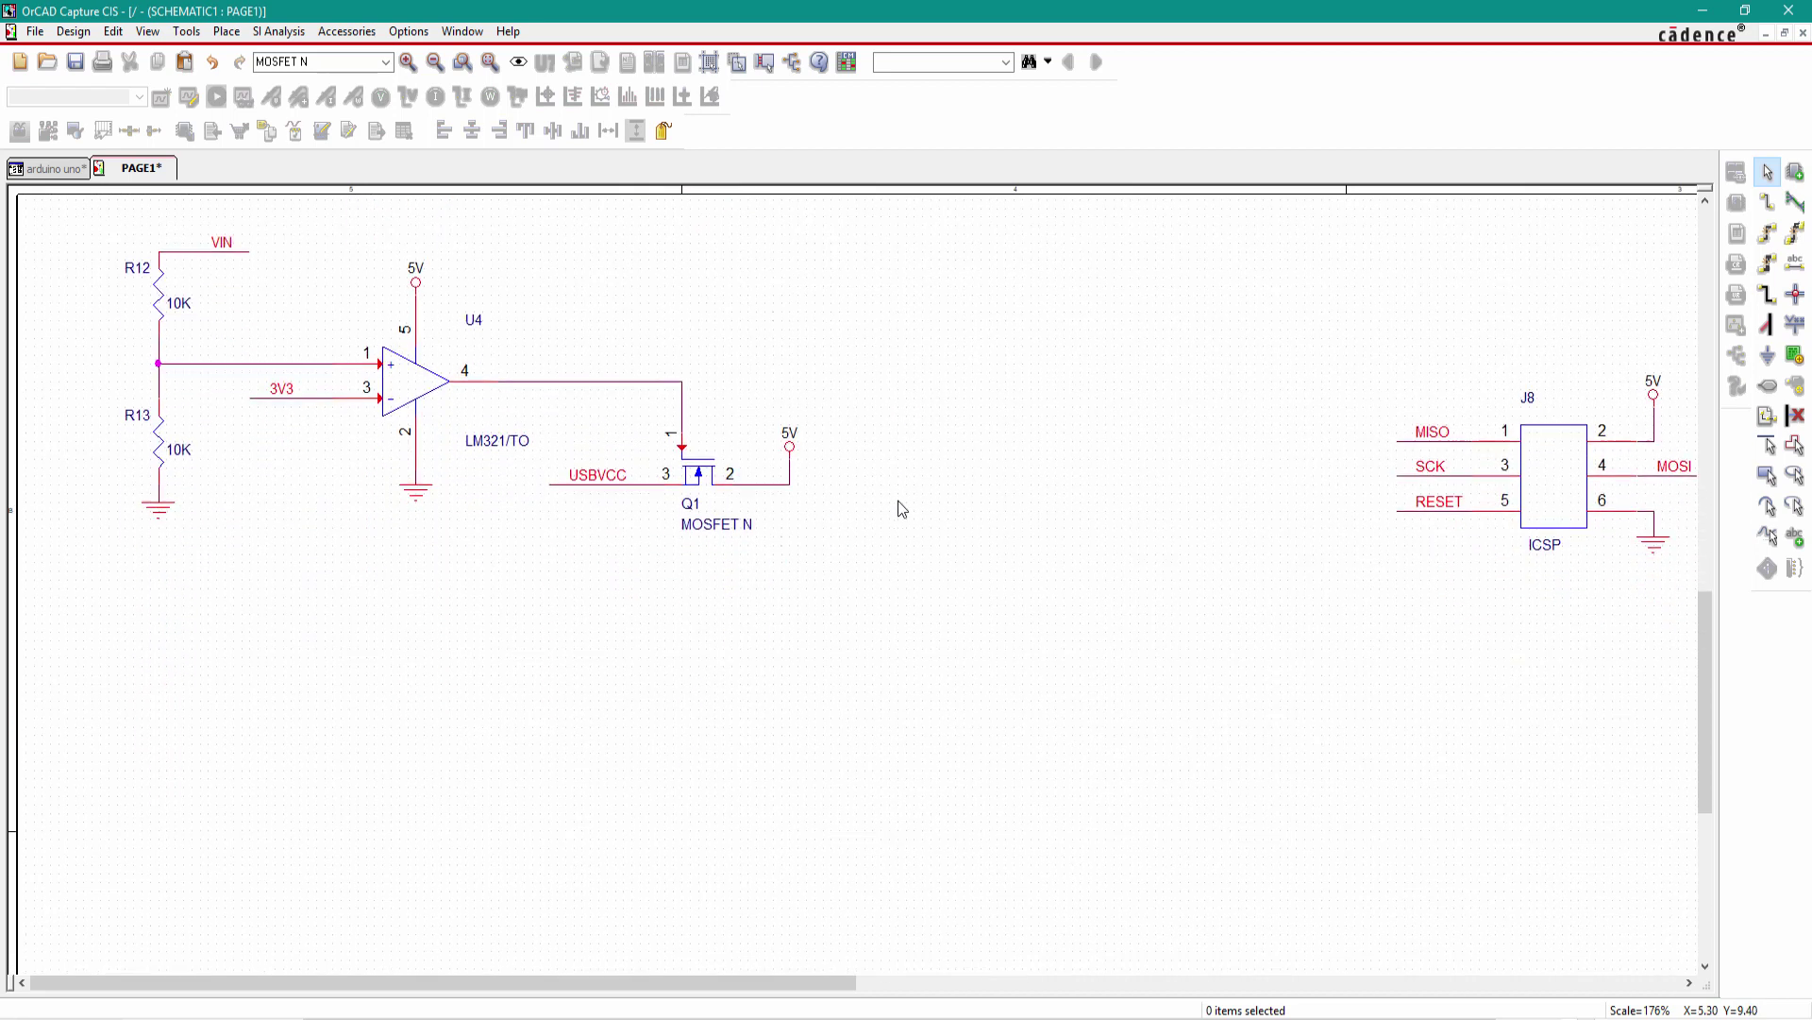
scroll(642, 590, up, 1)
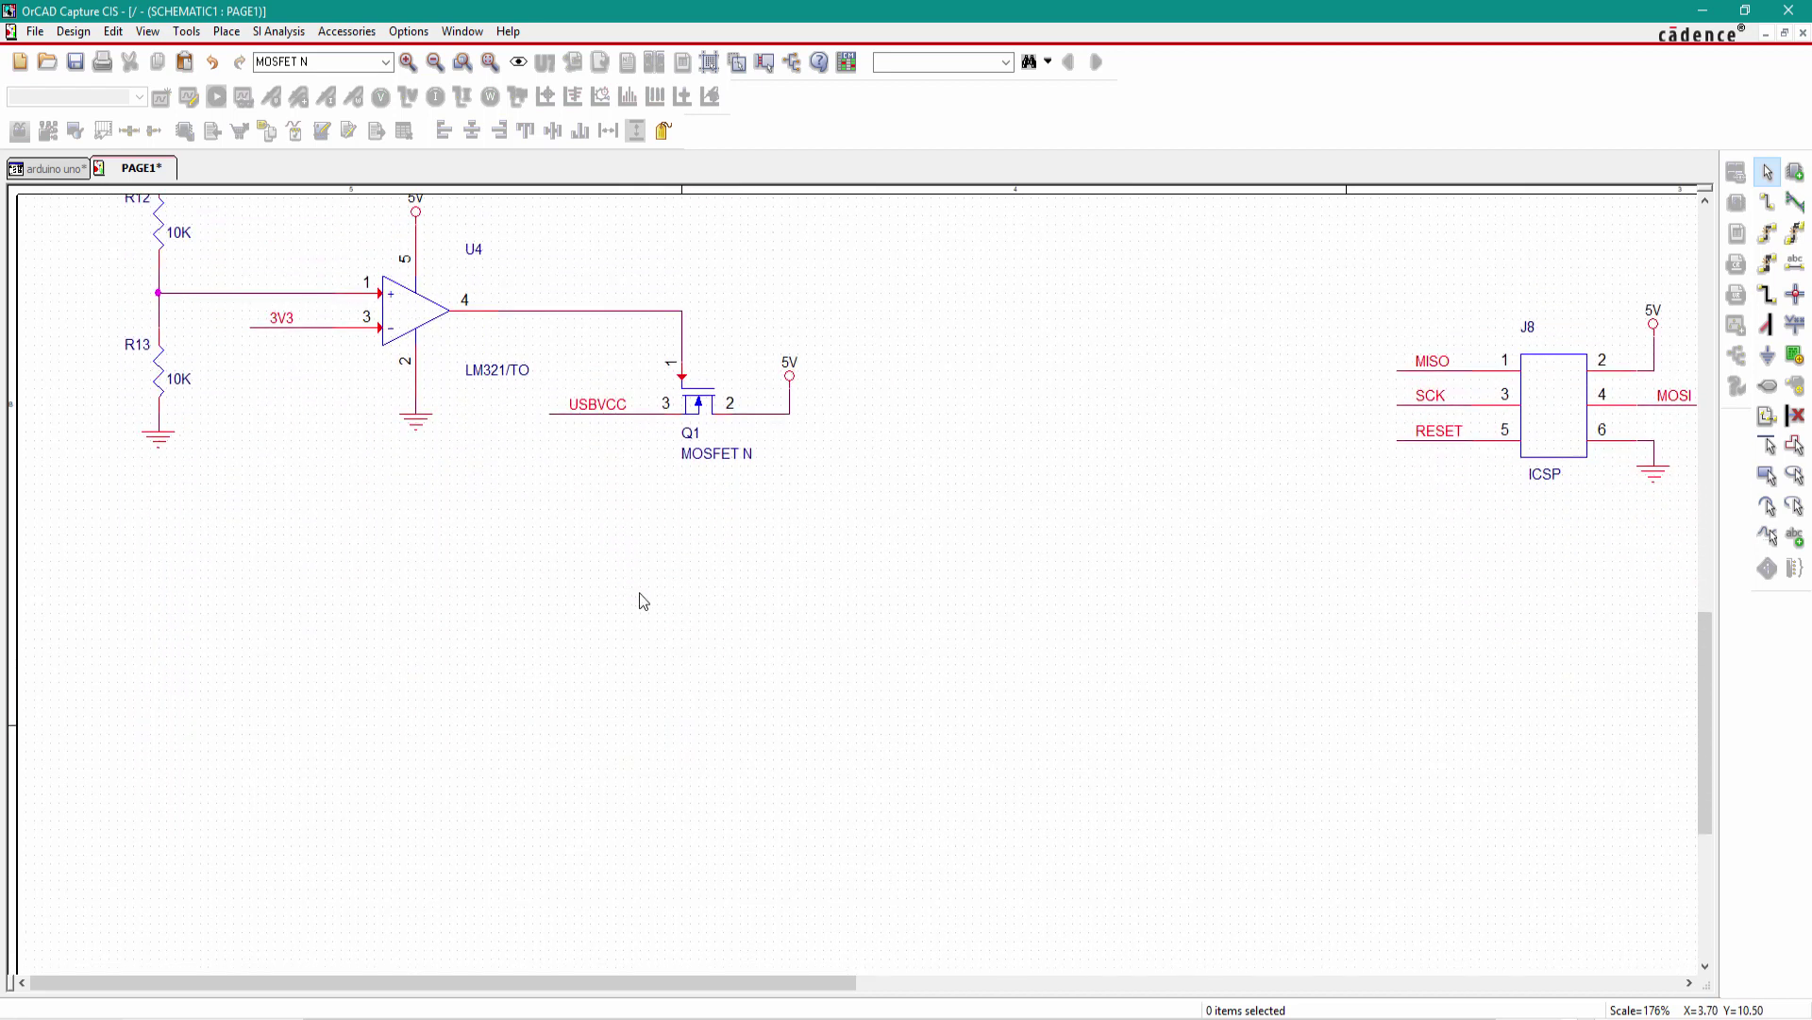
click(1796, 174)
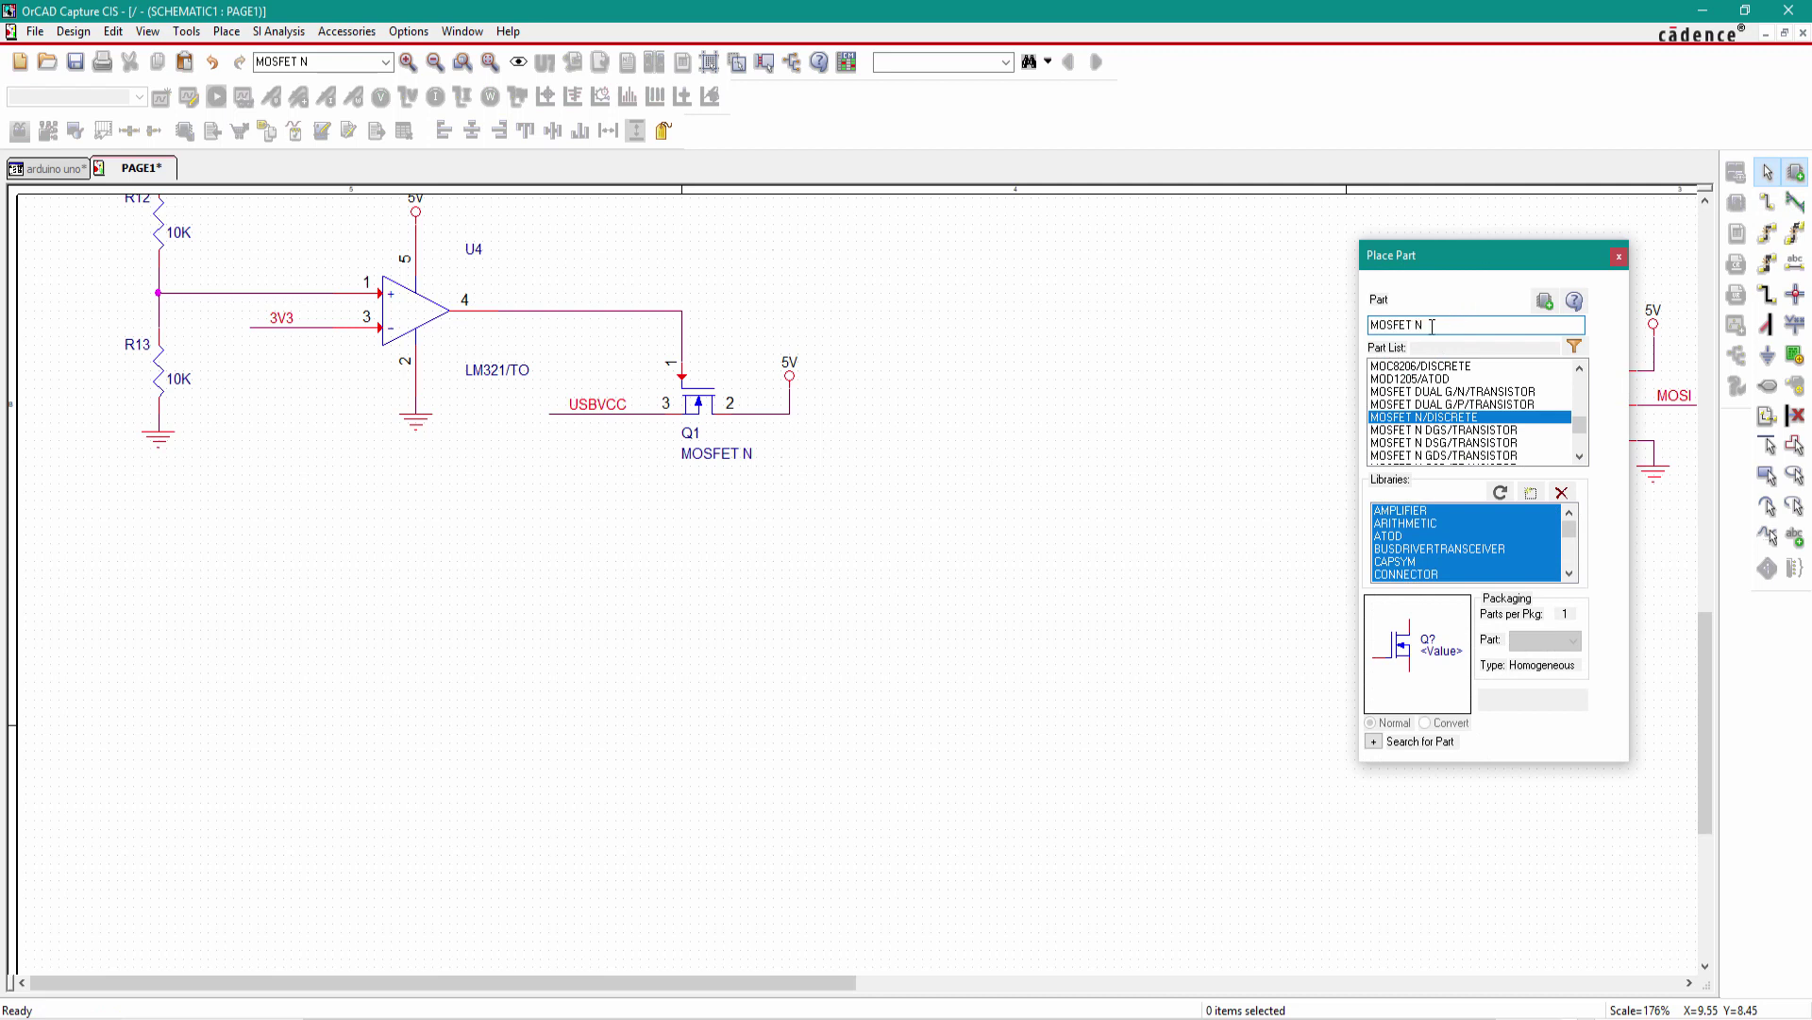
text(RESISTOR)
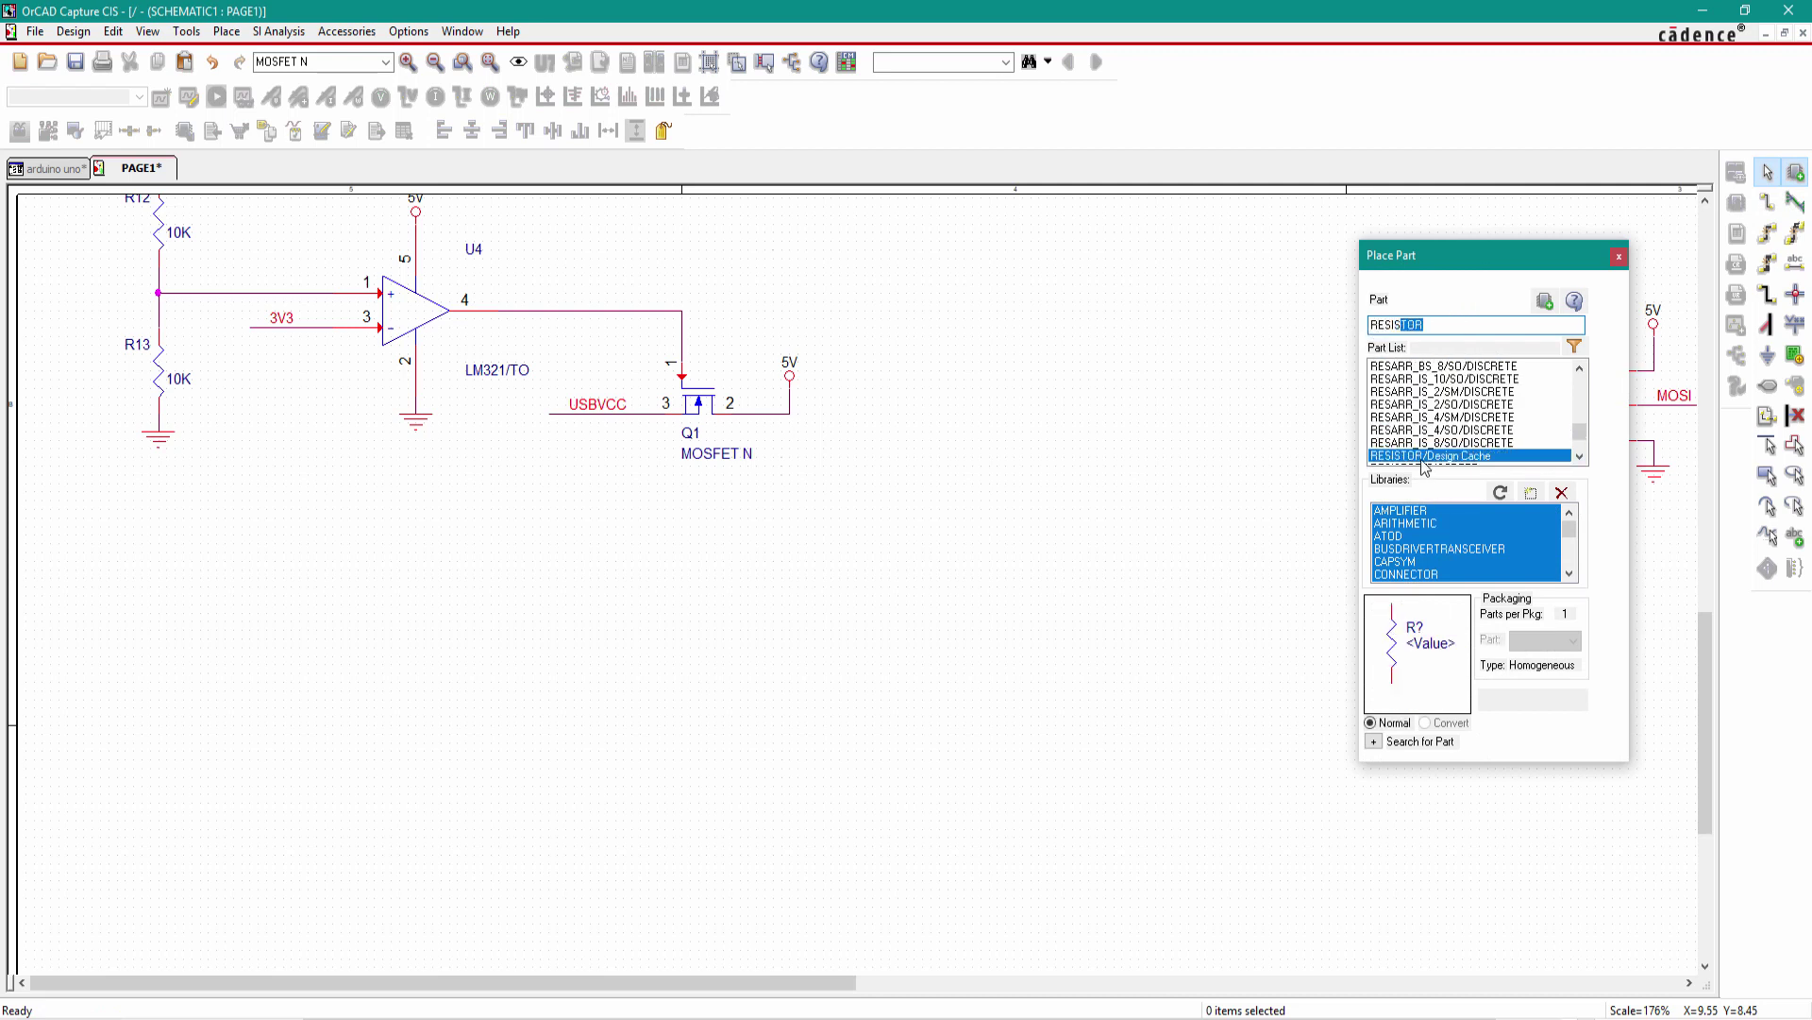
key(Return)
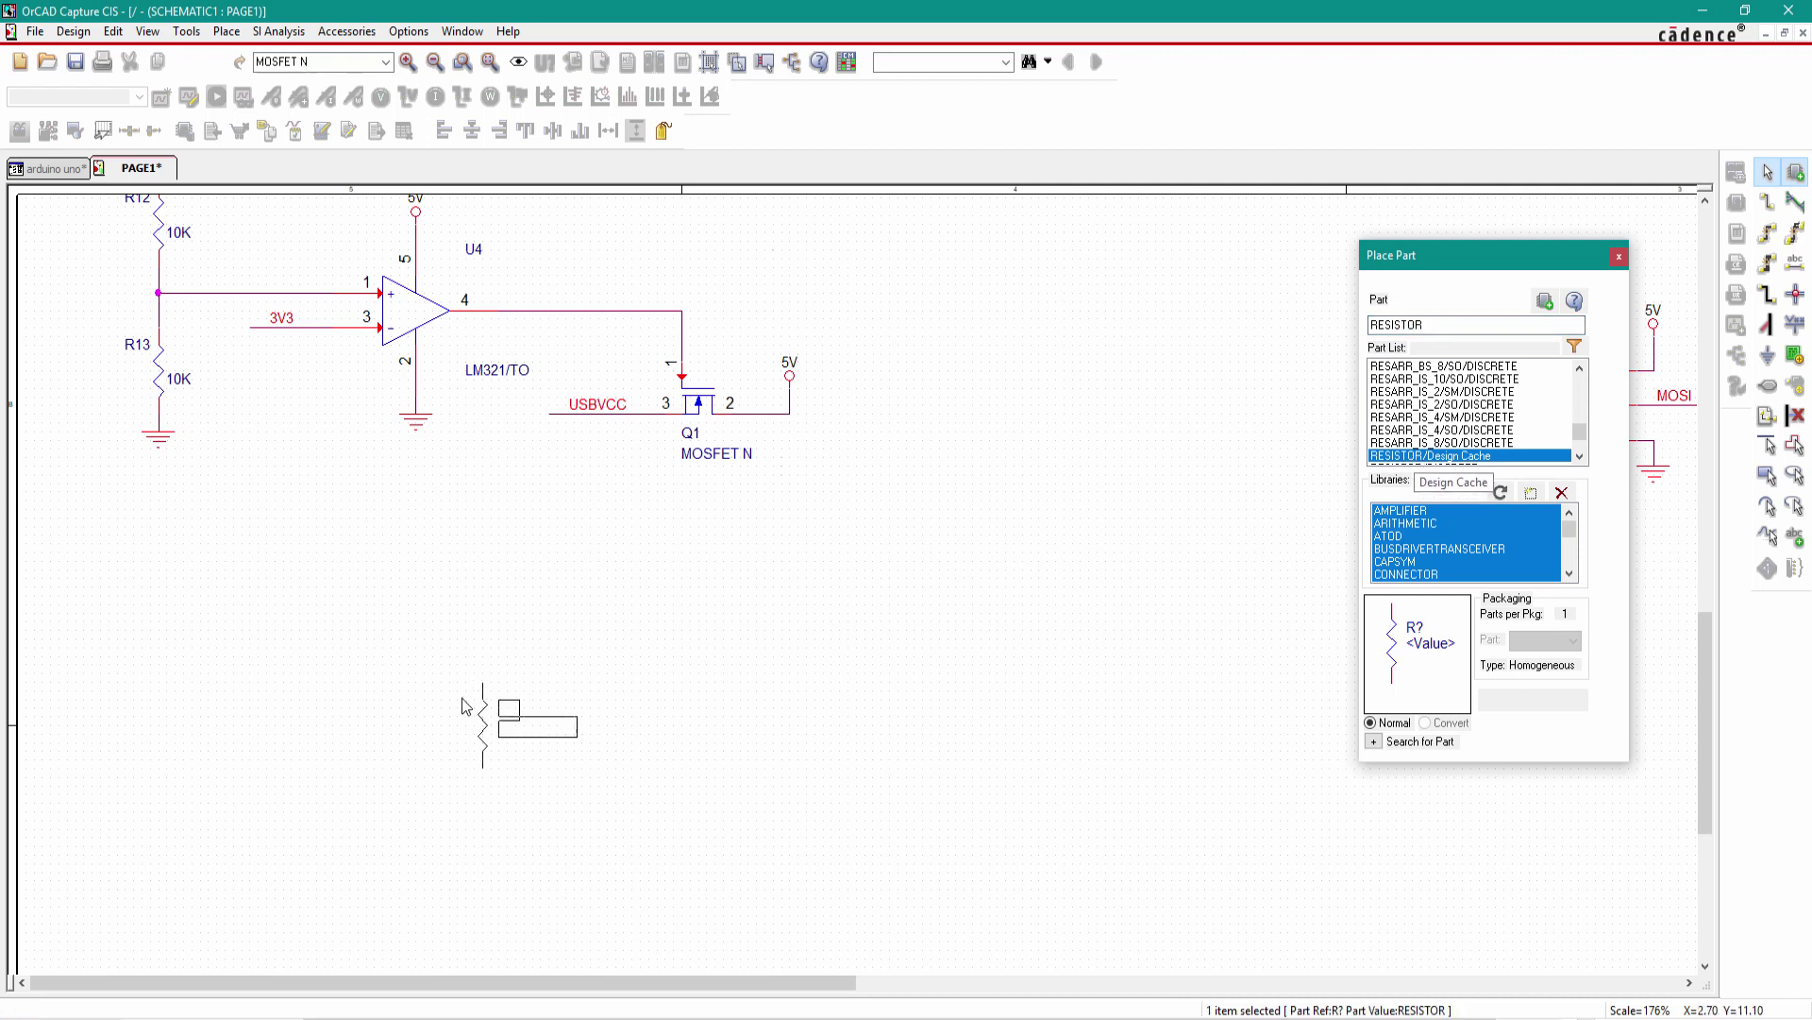
key(Escape)
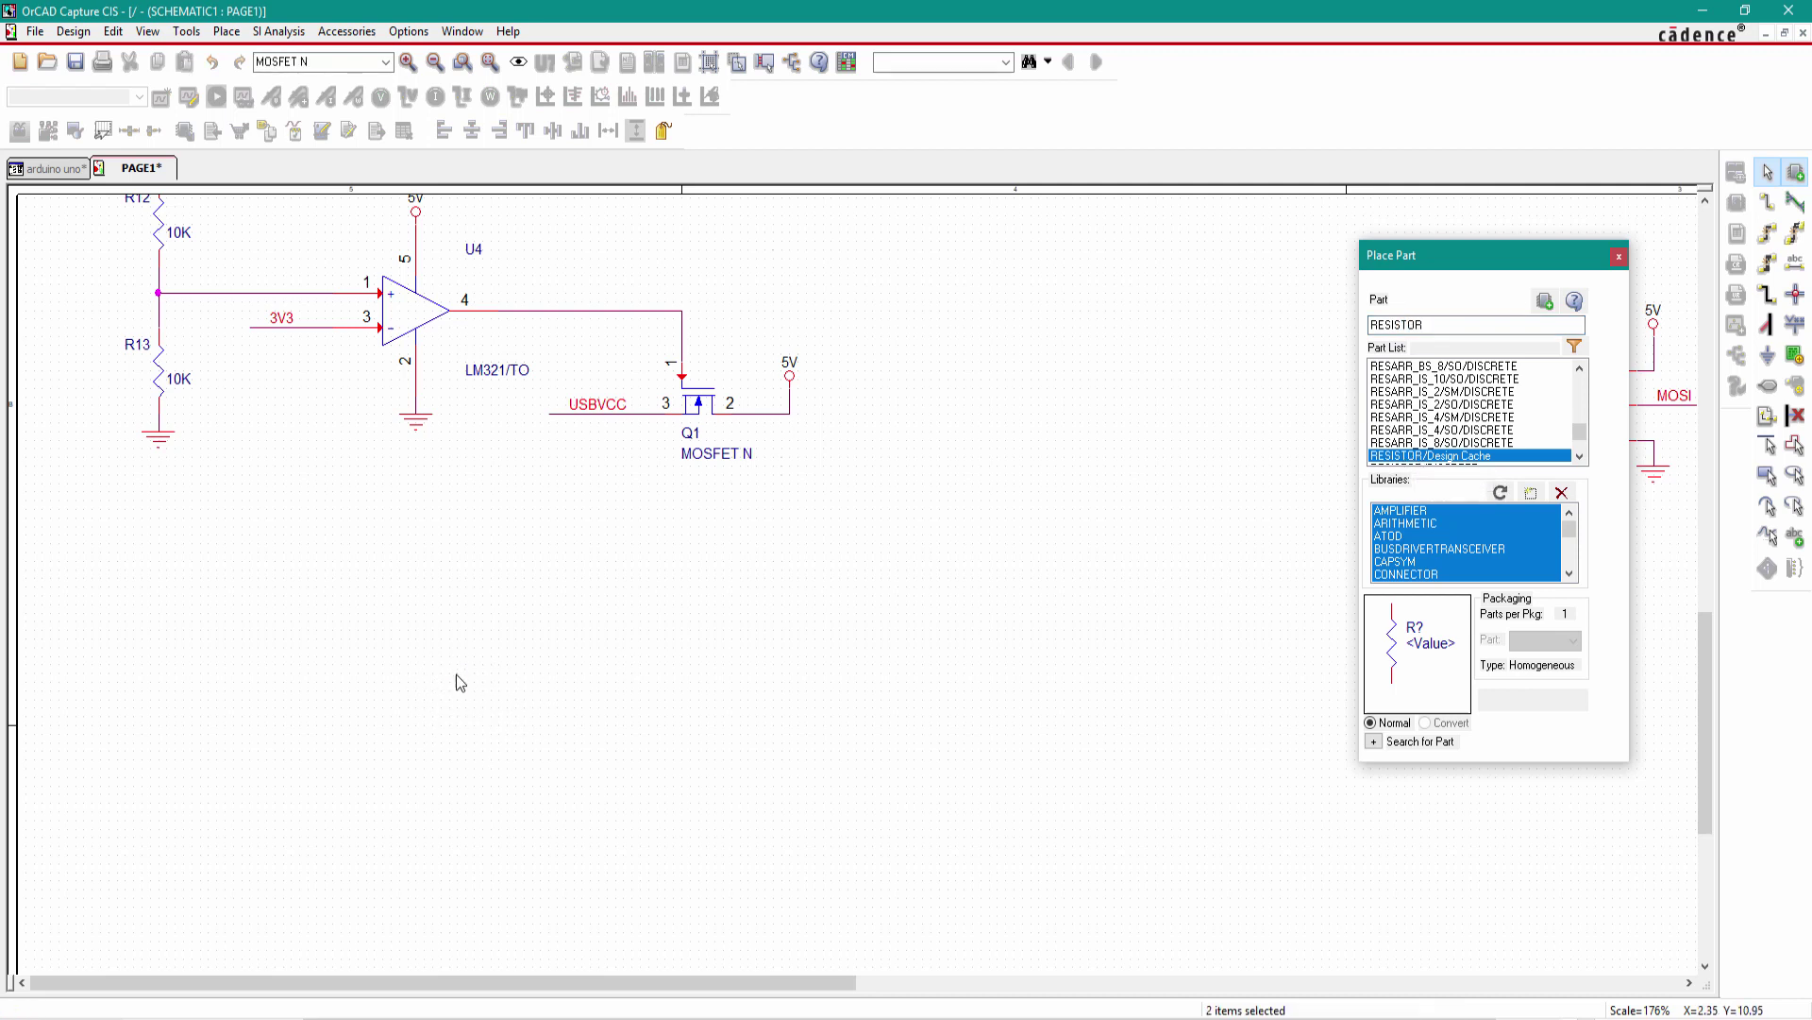
click(456, 676)
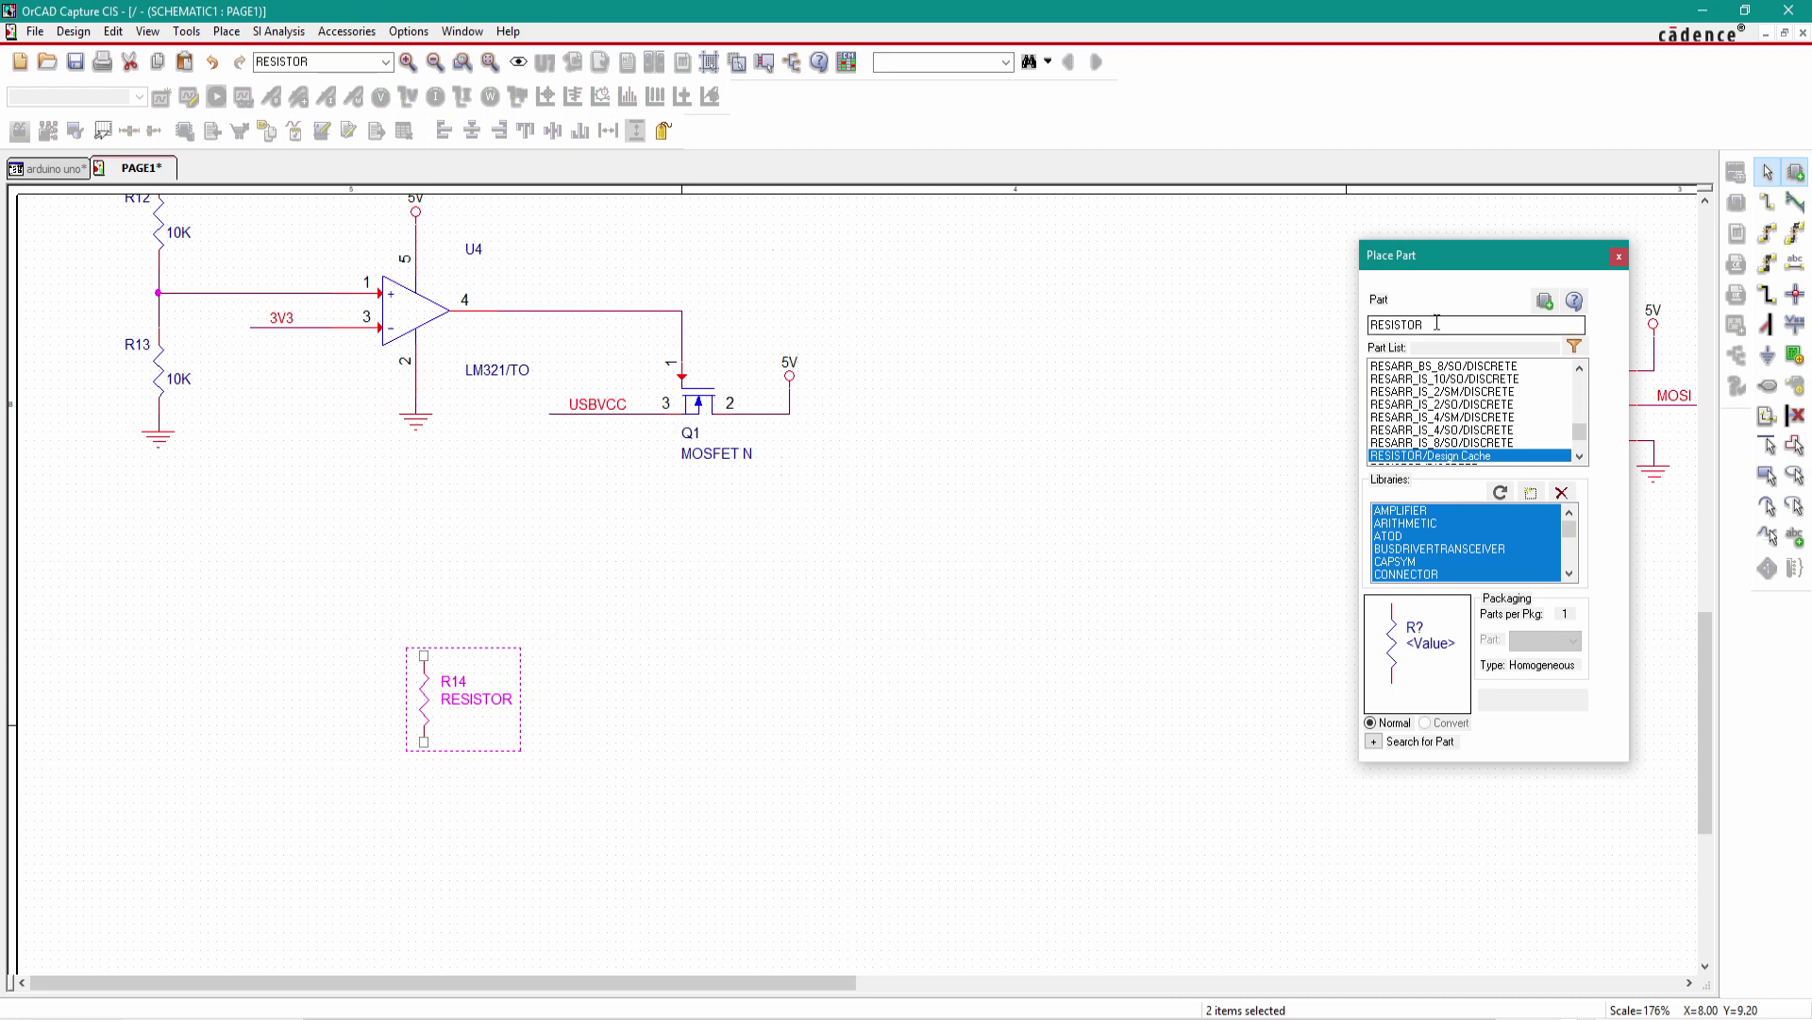
- Place an LED part from the Design Cache directly below R14, rotated vertically with its anode facing up
drag(1436, 322, 1366, 327)
text(LED)
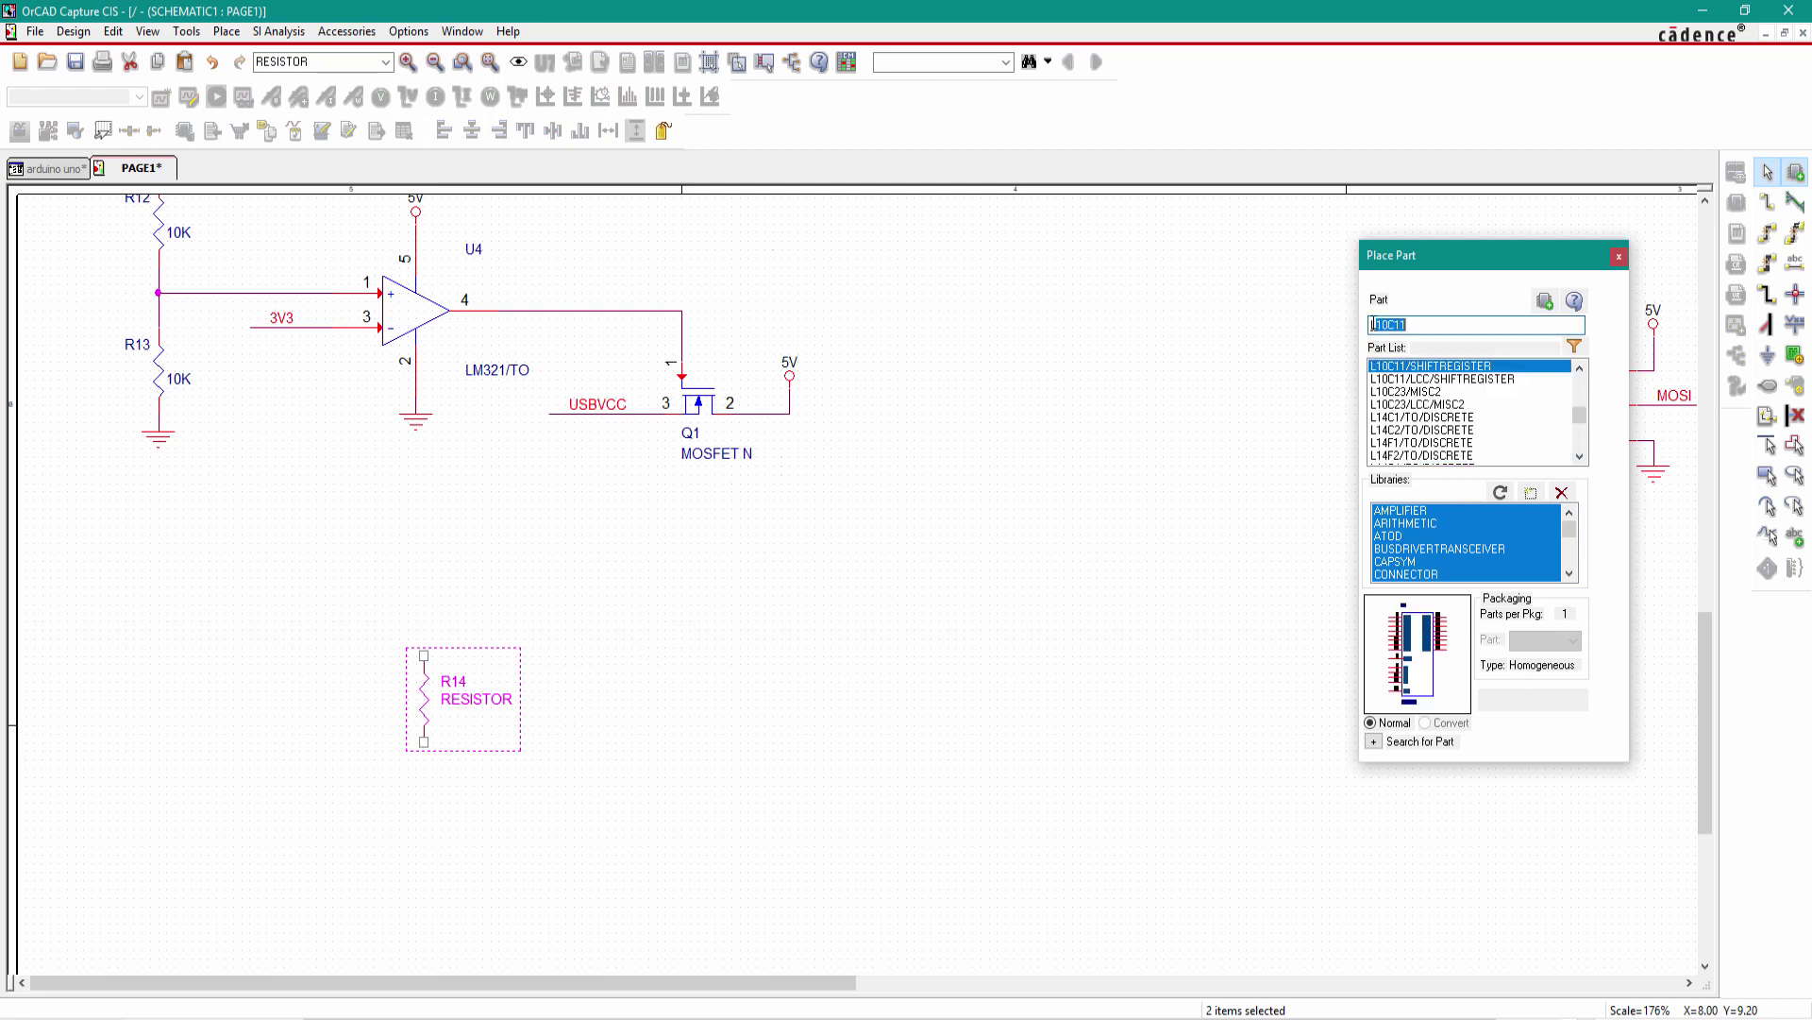
key(Return)
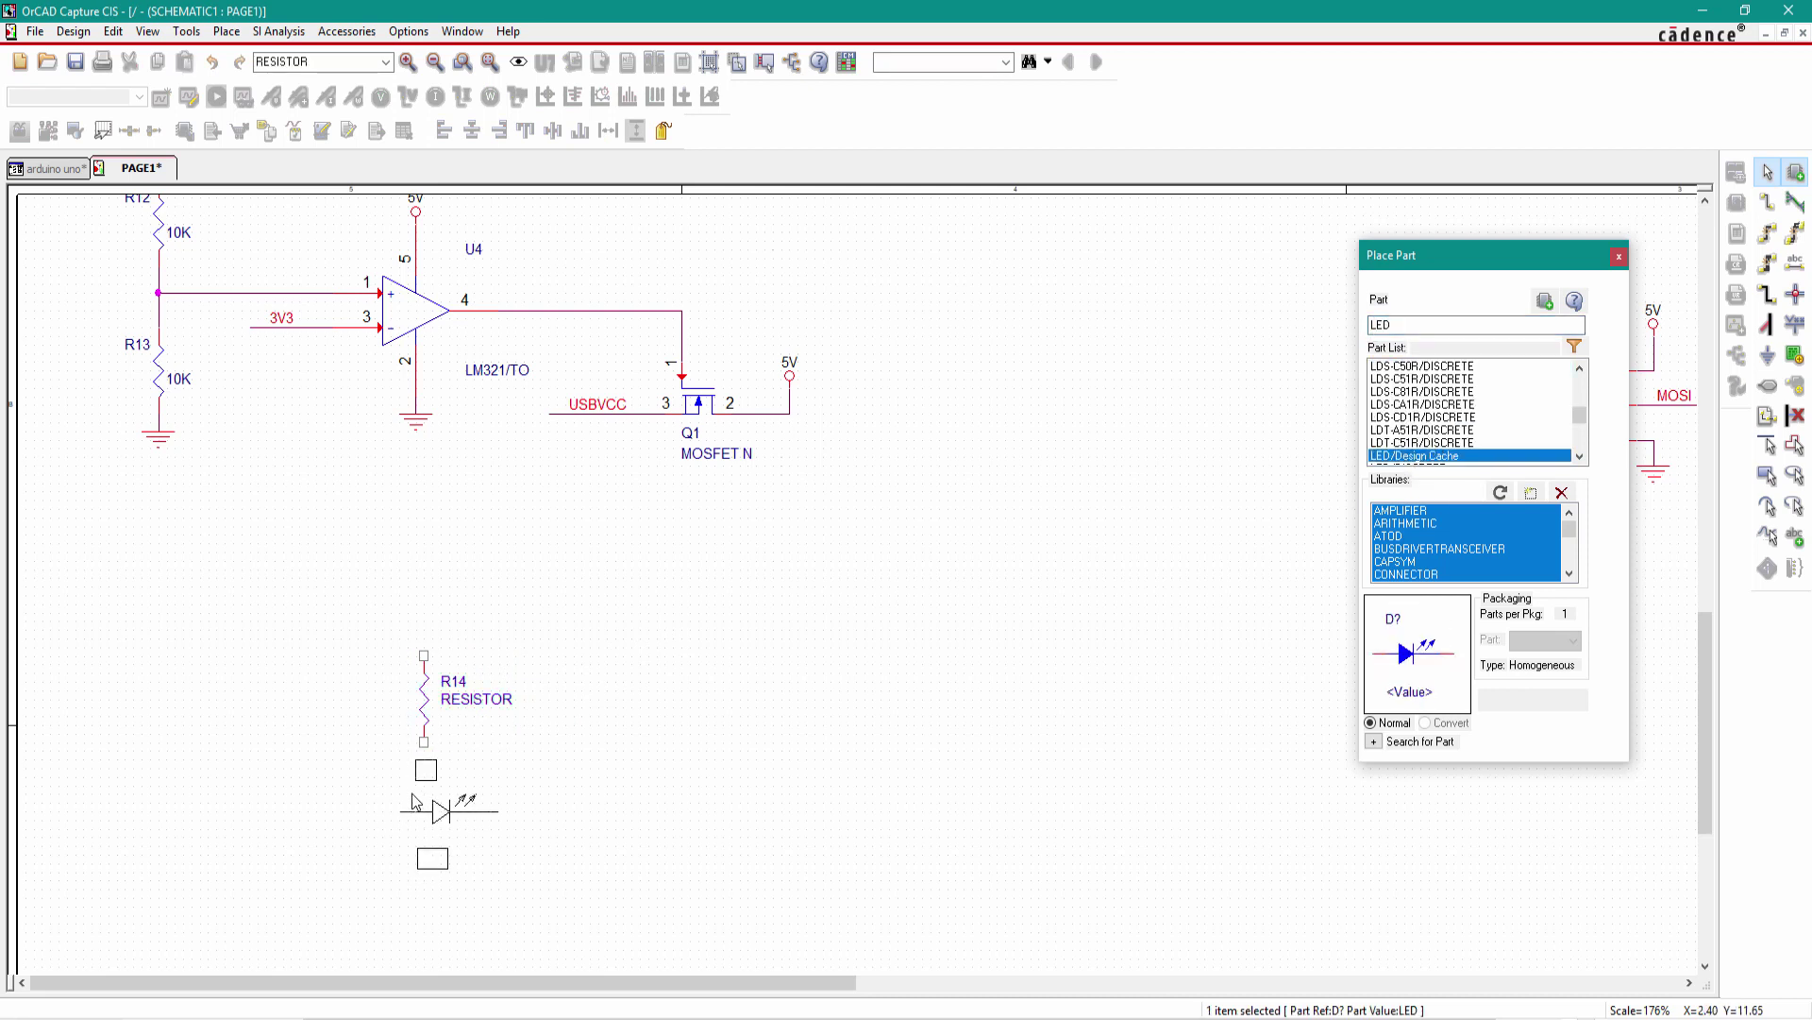
key(r)
key(r)
key(r)
click(420, 810)
key(Escape)
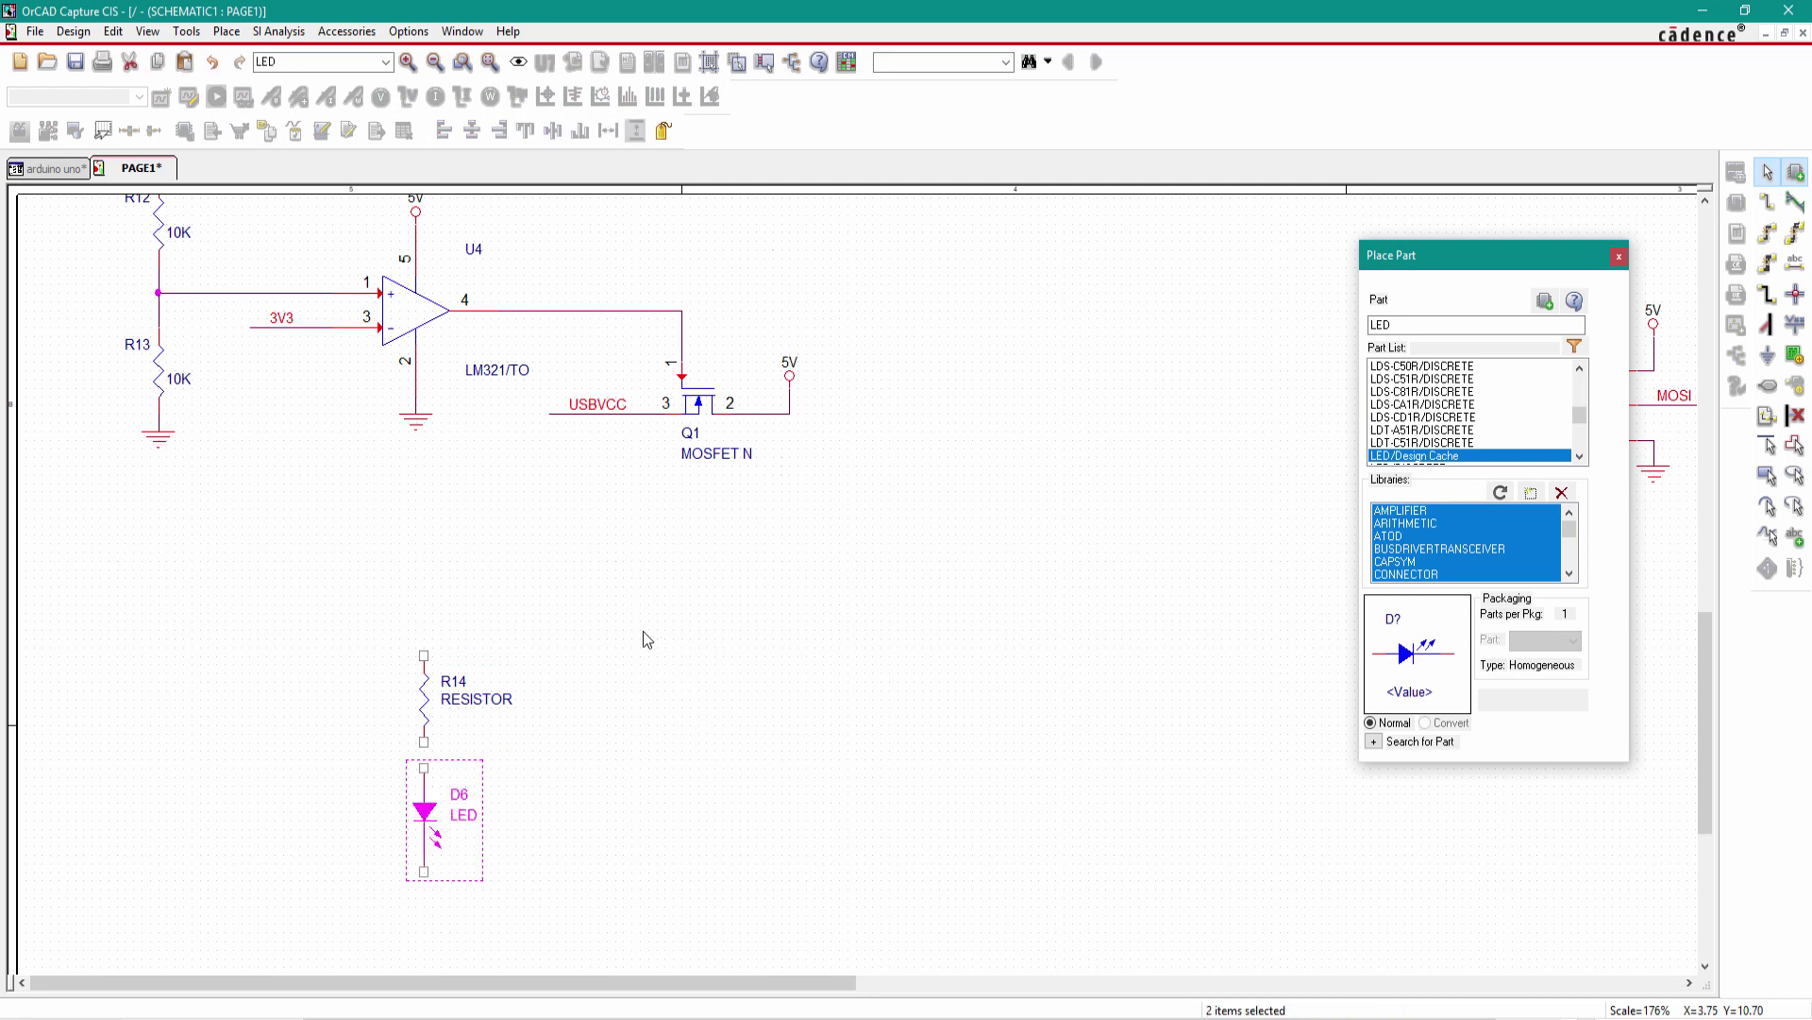
- Set the value of resistor R14 to 1K
click(510, 703)
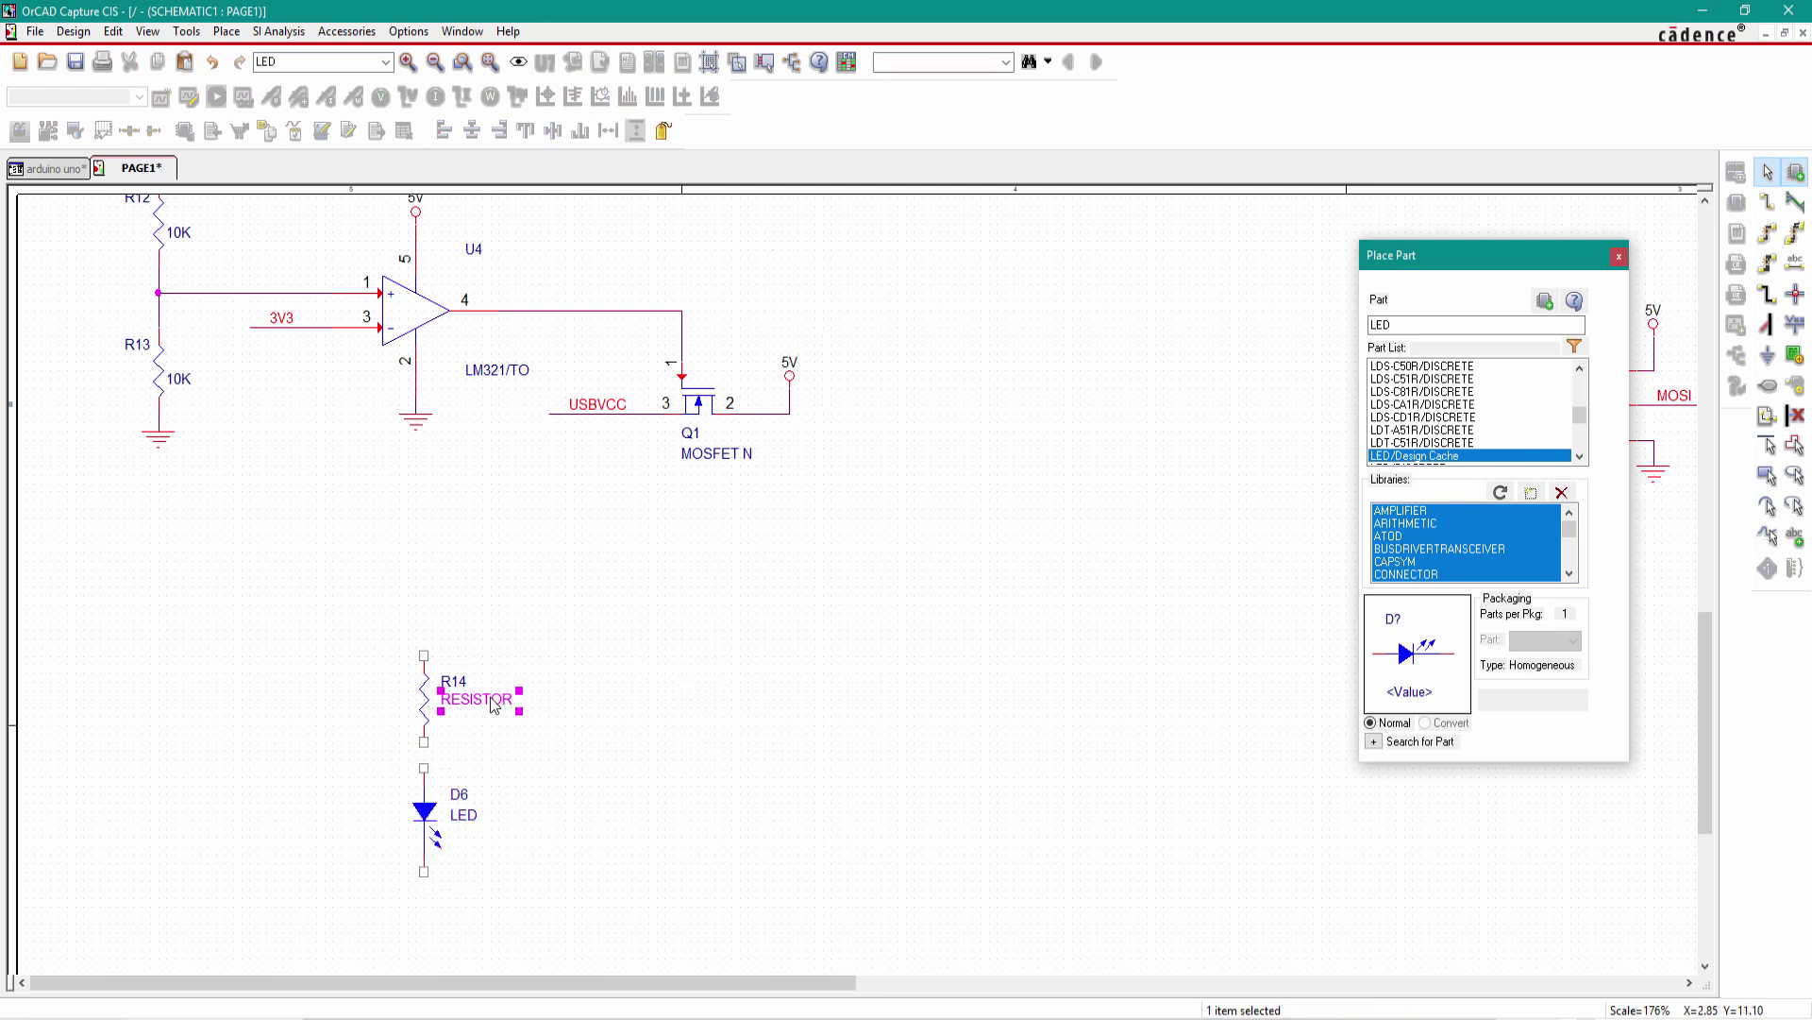
double_click(498, 703)
text(1K)
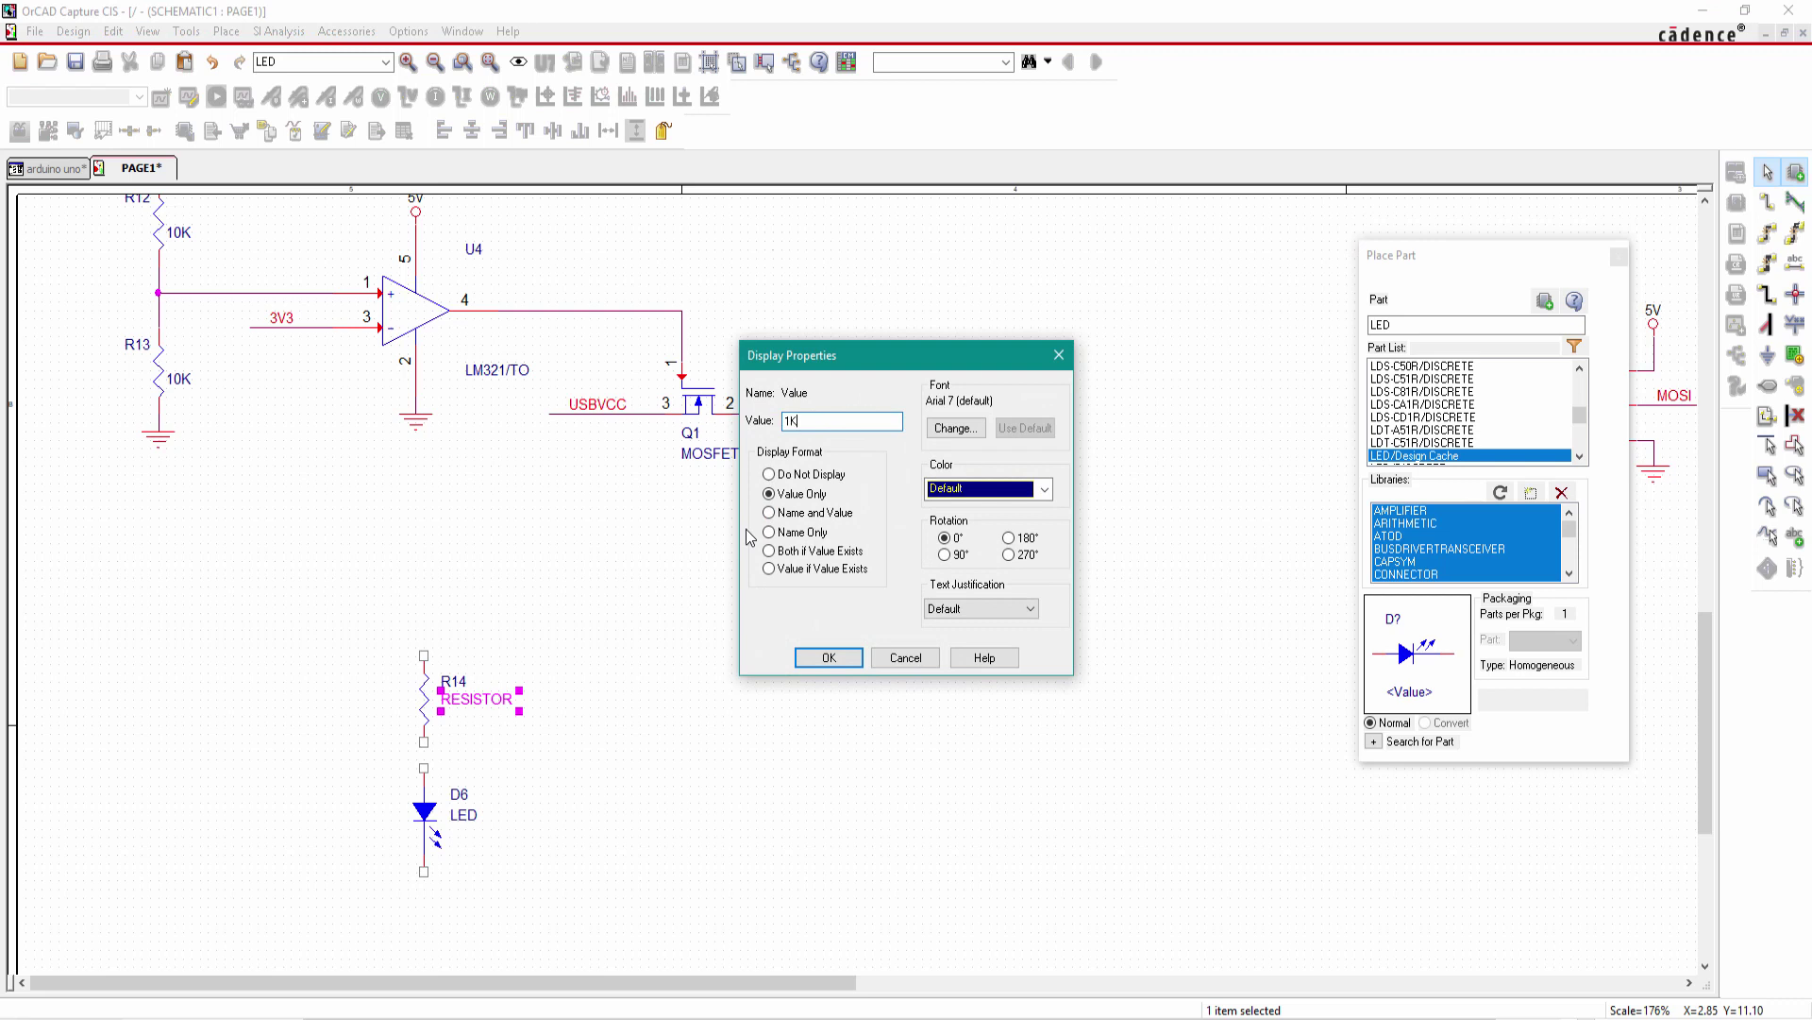
key(Return)
click(557, 746)
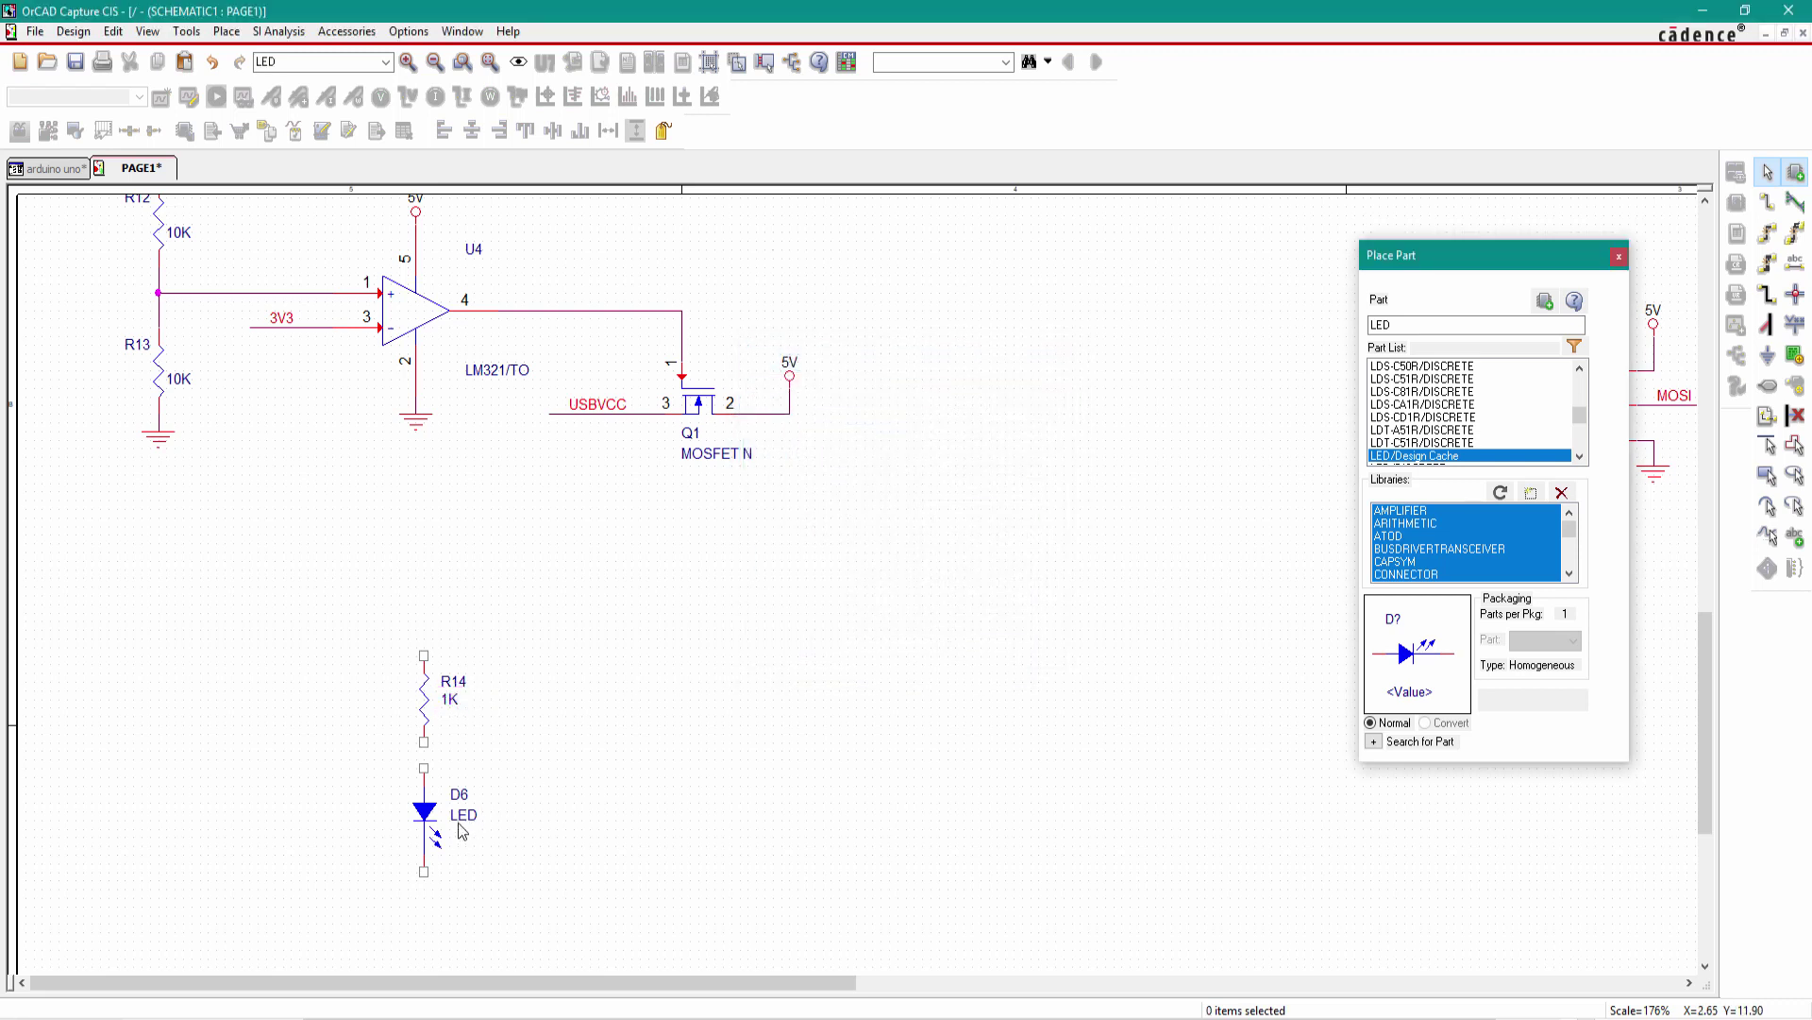
- Set the value of LED D6 to PWR LED
double_click(466, 823)
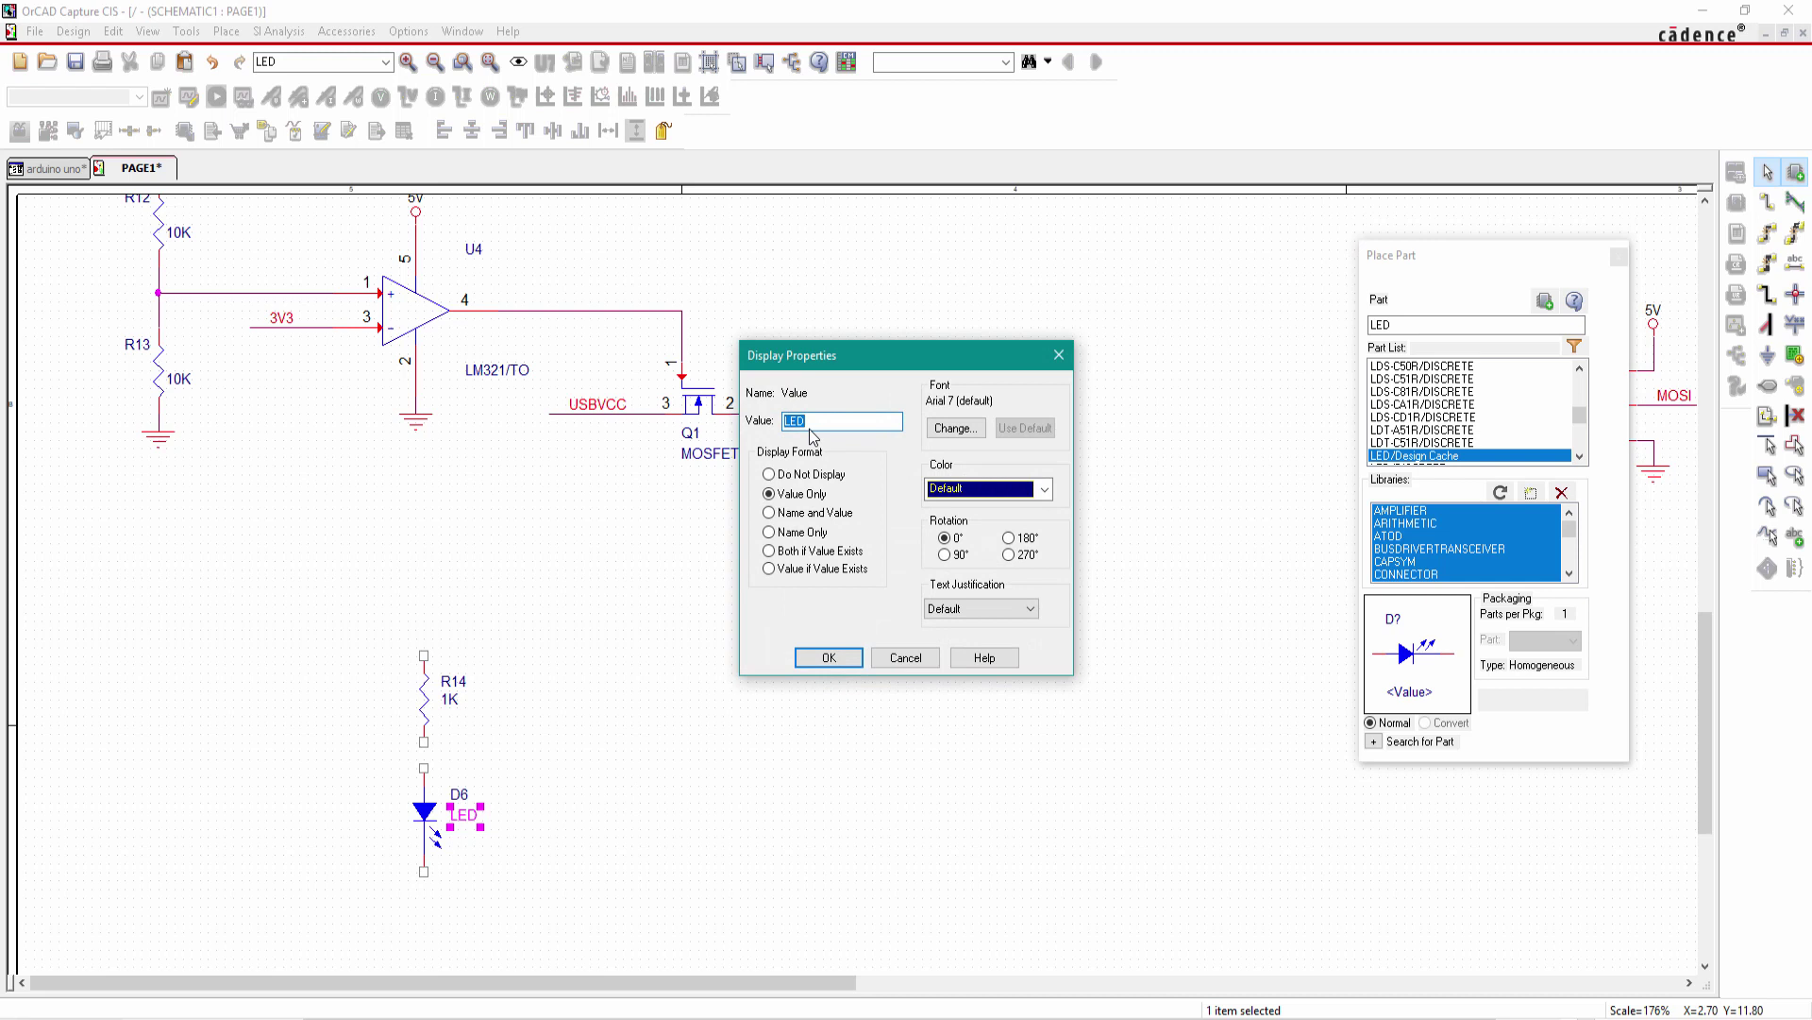
text(PWR LED)
key(Return)
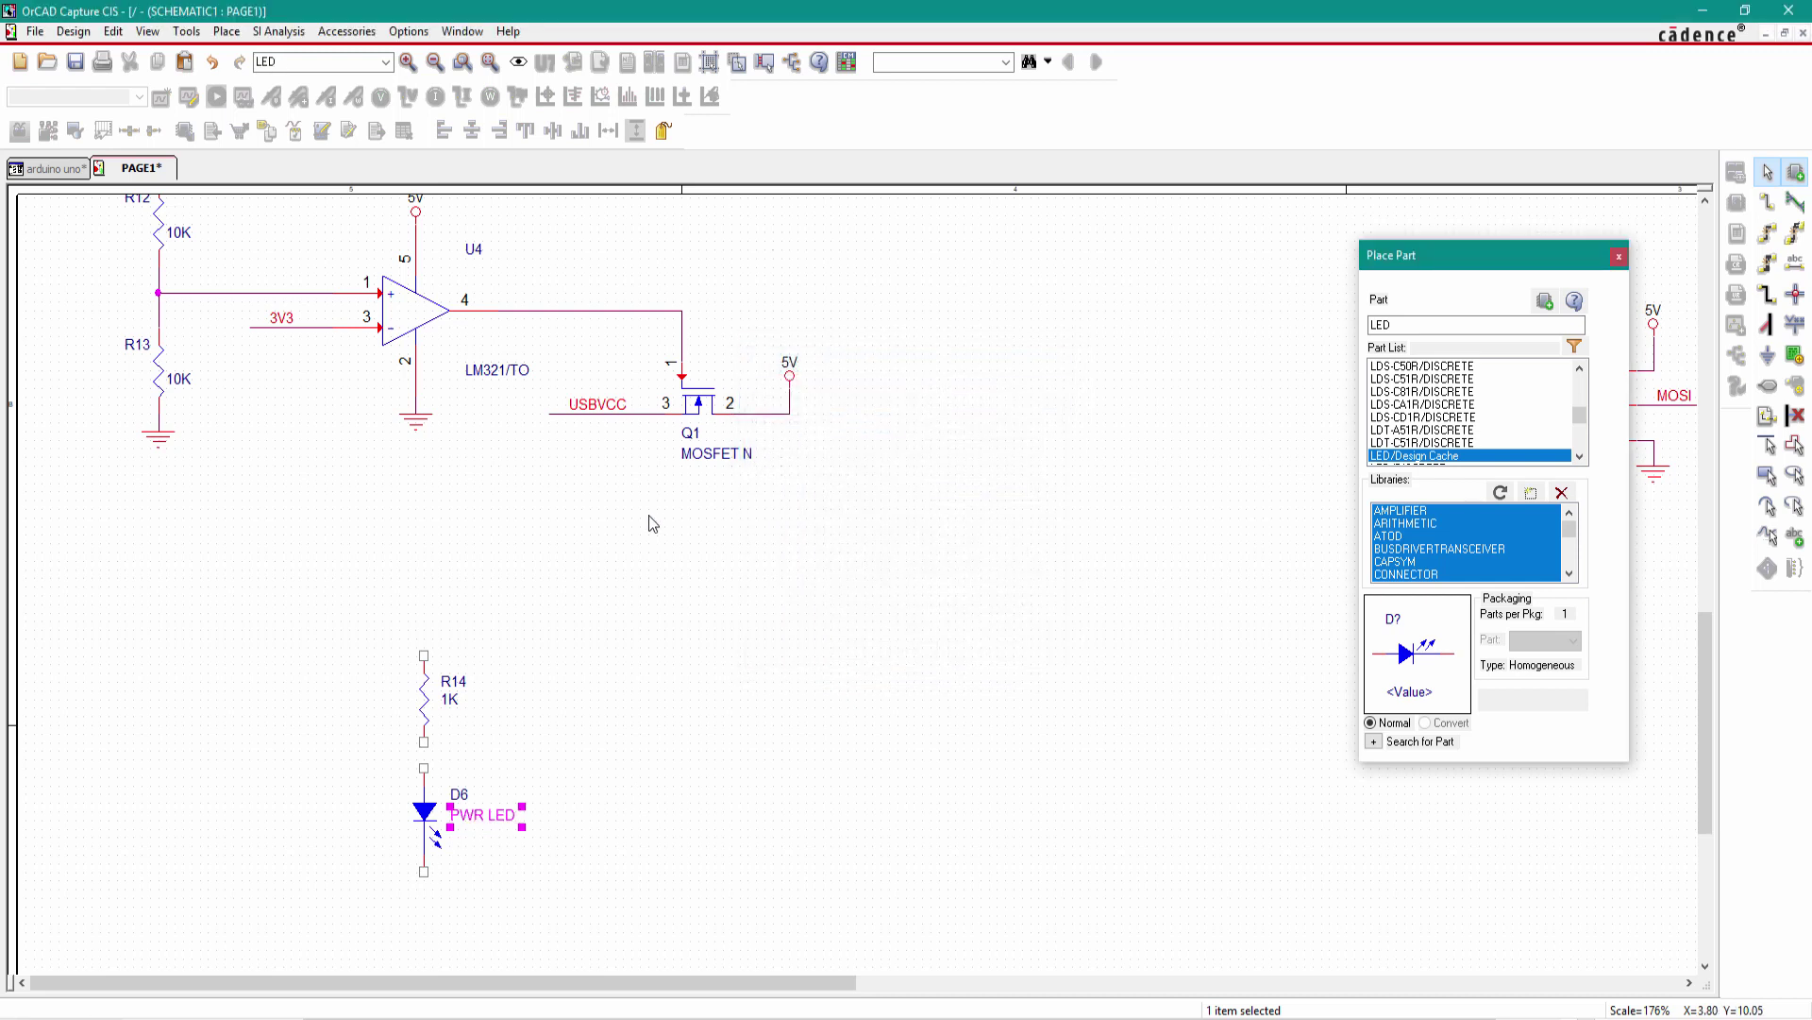
click(573, 675)
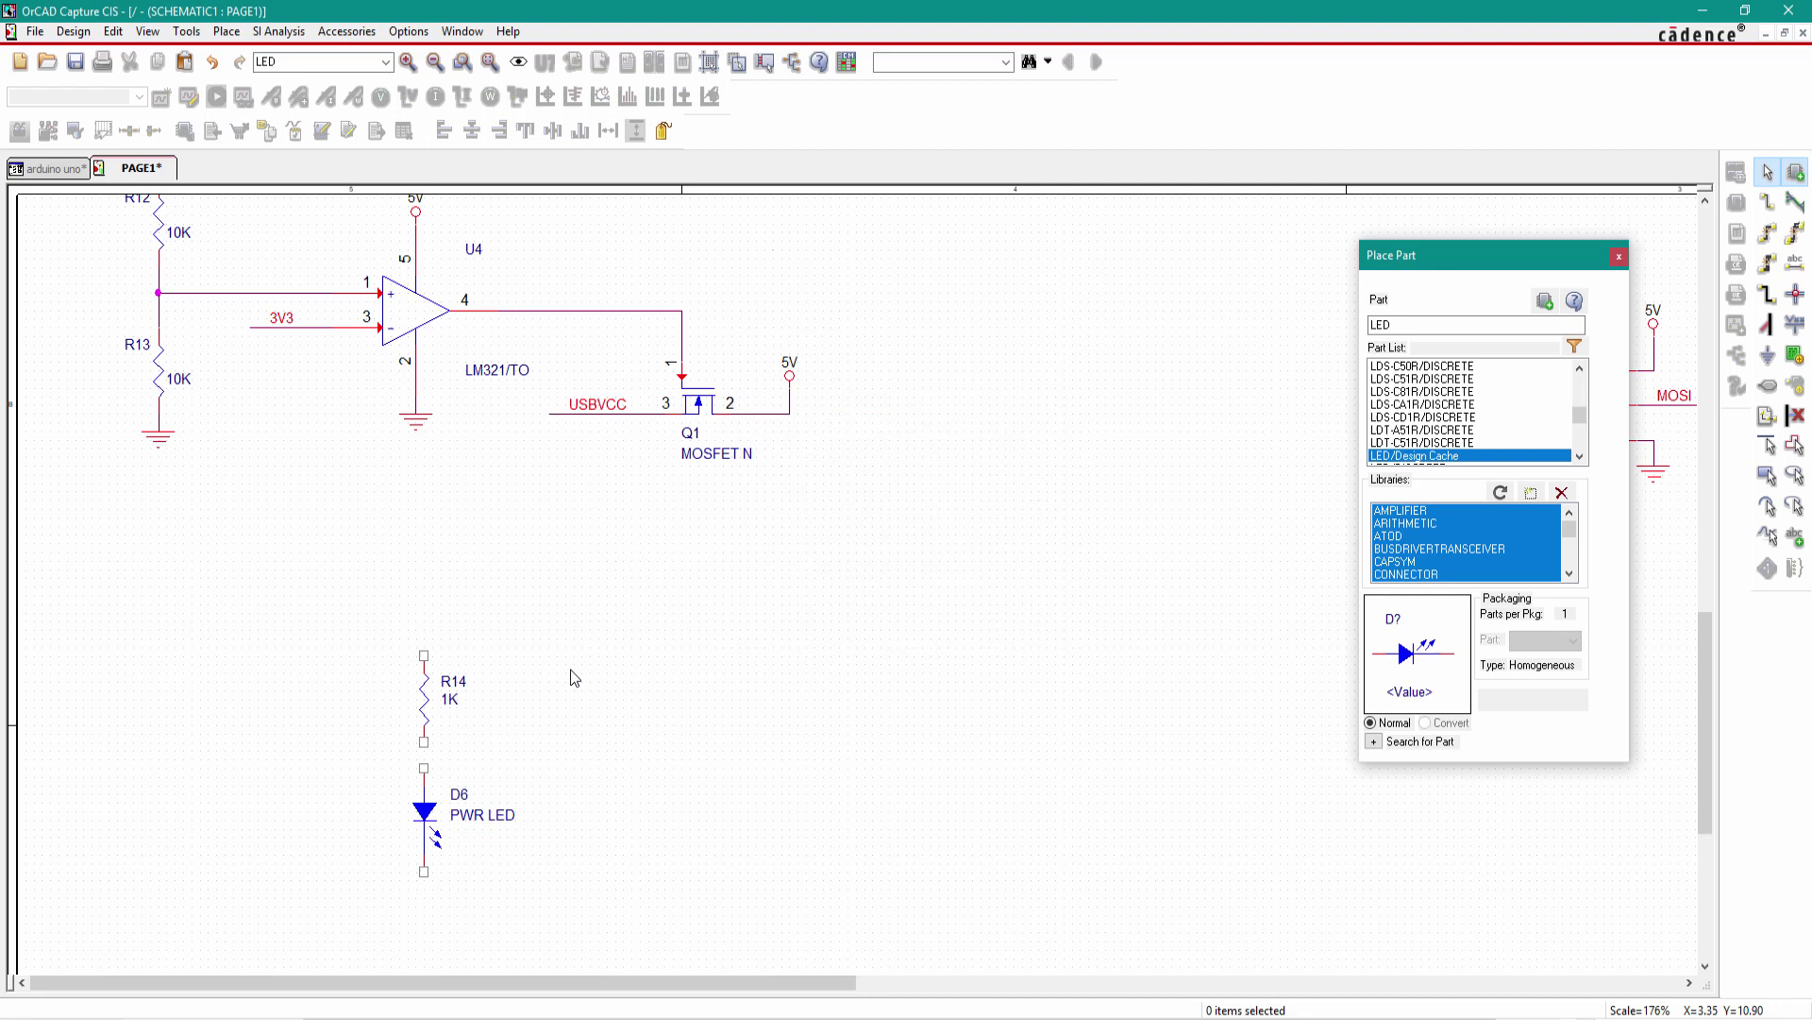
- Place a copy of R13's ground symbol just below the lower end of LED D6
click(157, 449)
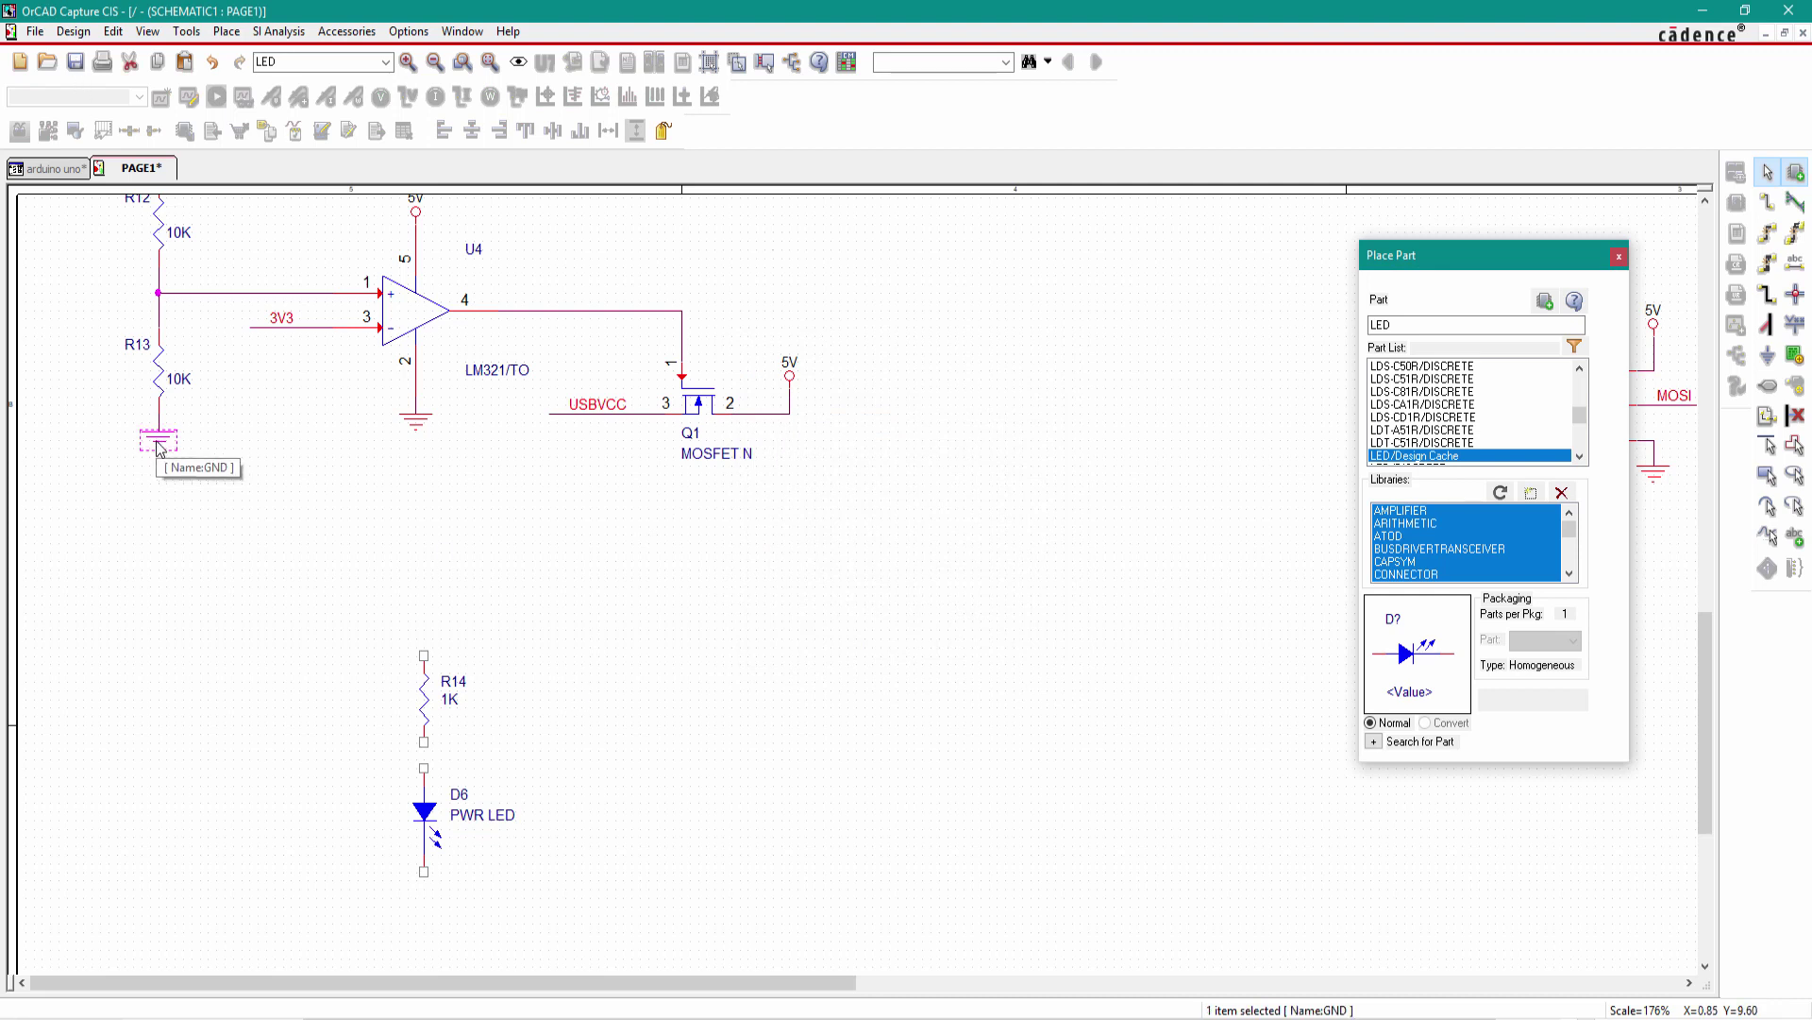
key(ctrl+v)
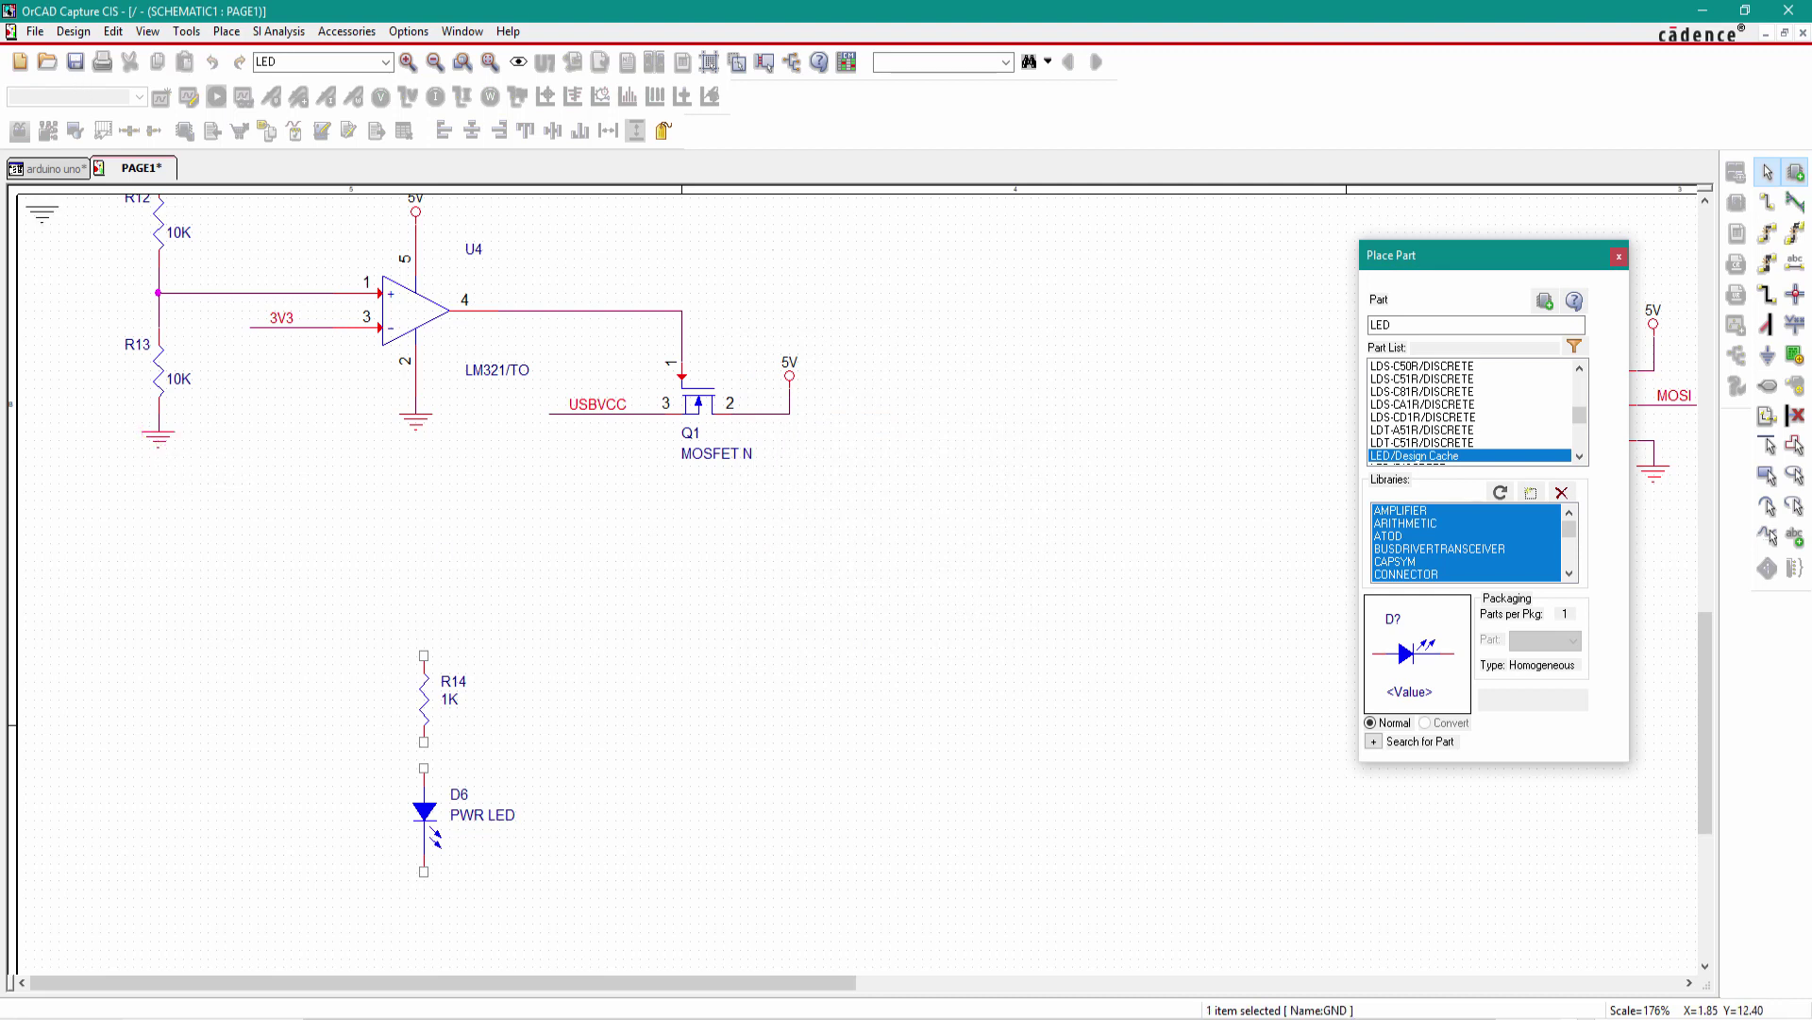
click(401, 878)
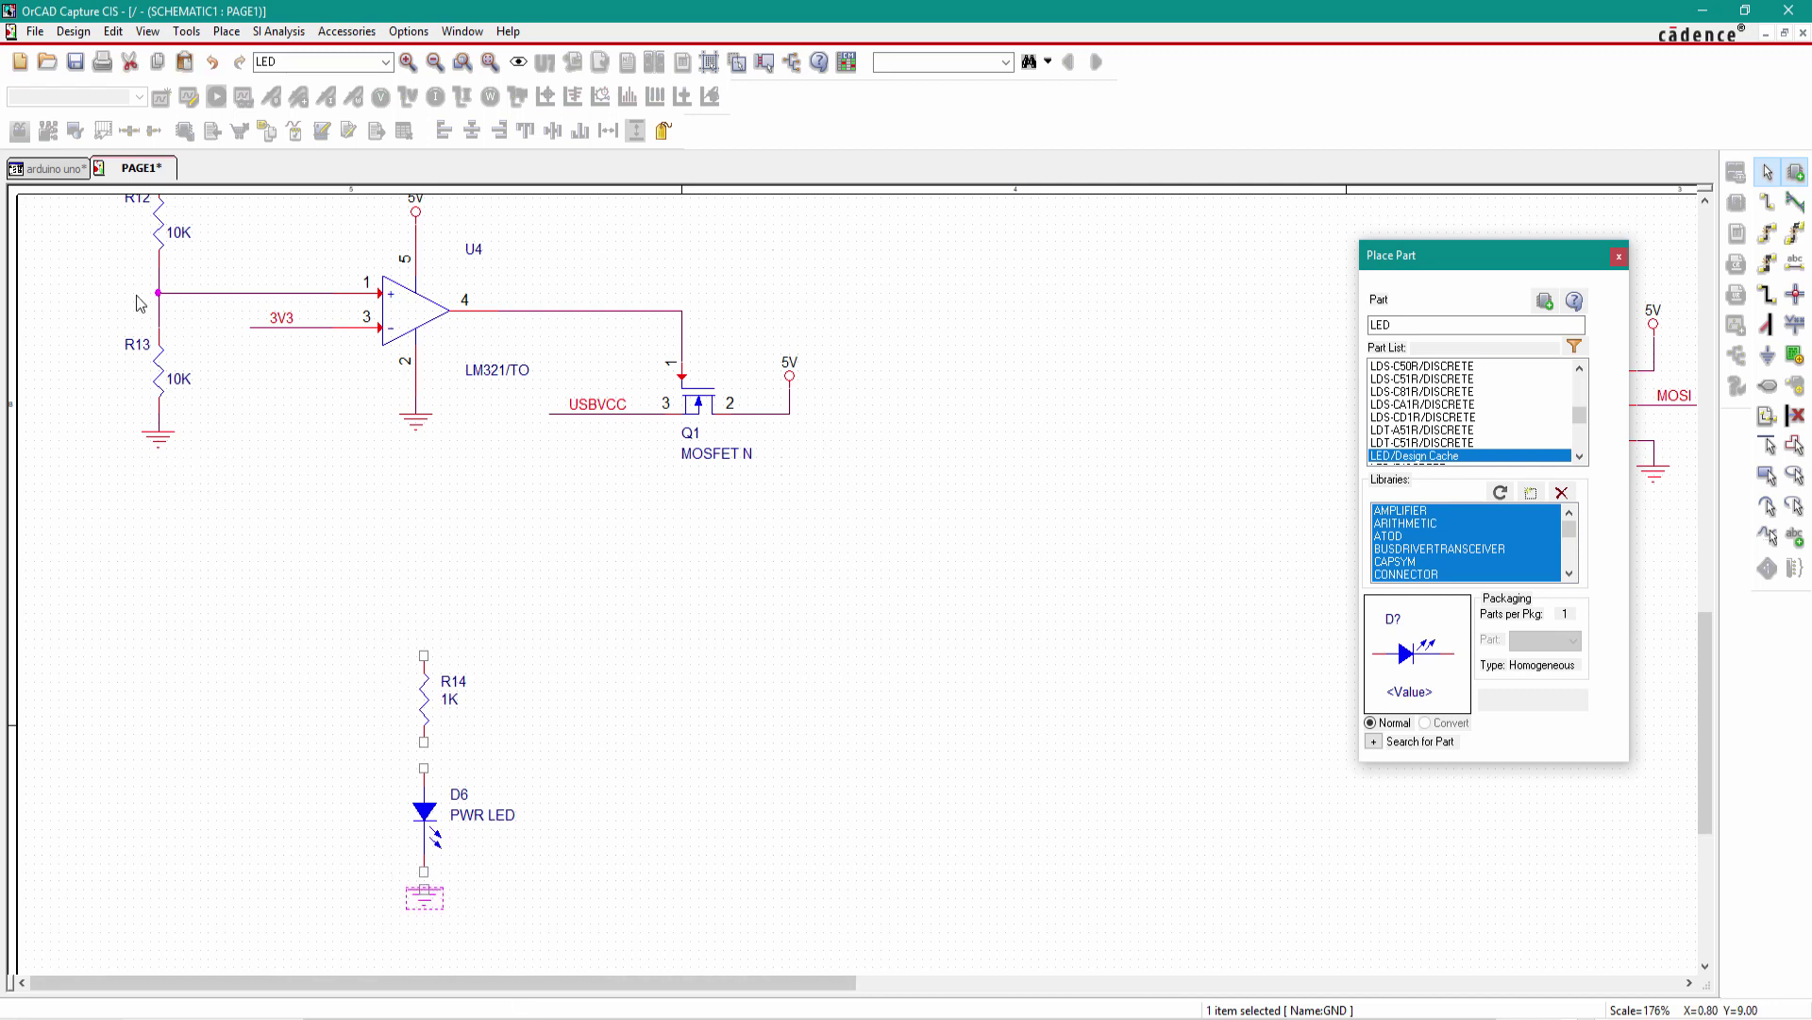
click(569, 651)
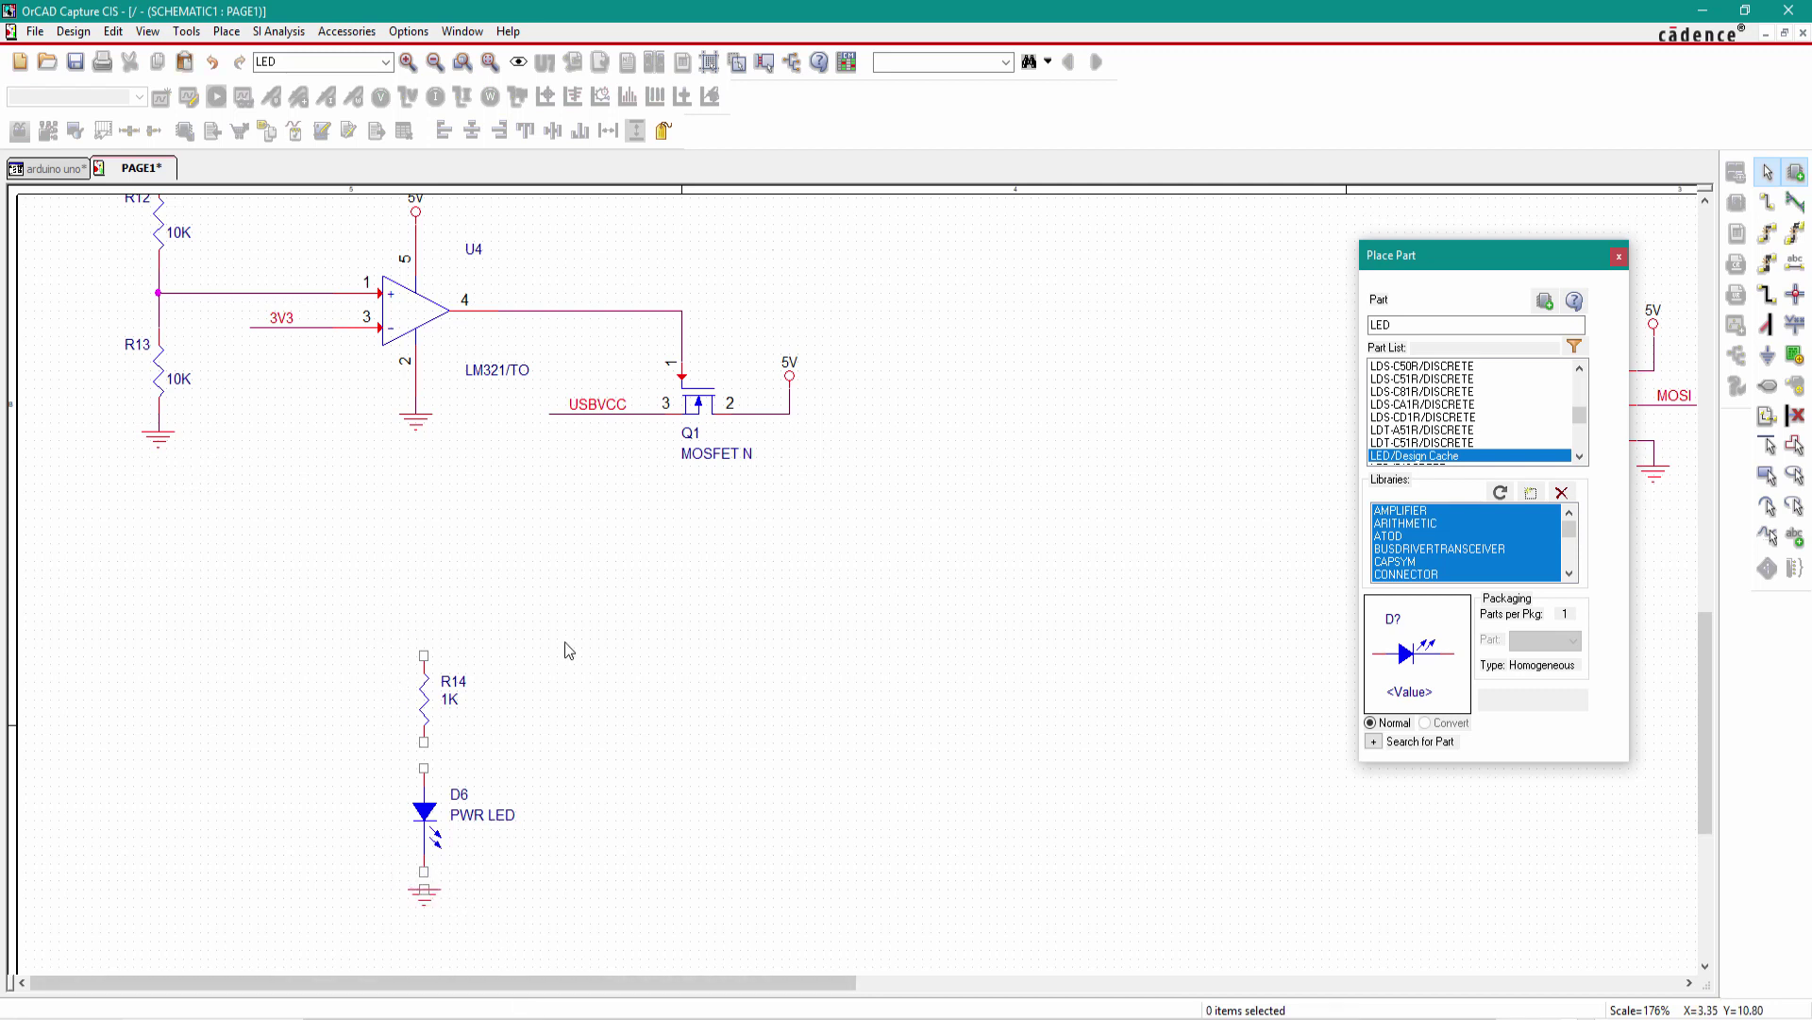
- Place a copy of Q1's 5V symbol just above the upper end of R14
click(790, 379)
key(ctrl+c)
key(ctrl+v)
click(424, 626)
click(689, 599)
- Close the part placement window and wire the 5V symbol, R14, LED D6 and the ground symbol in series
click(1619, 256)
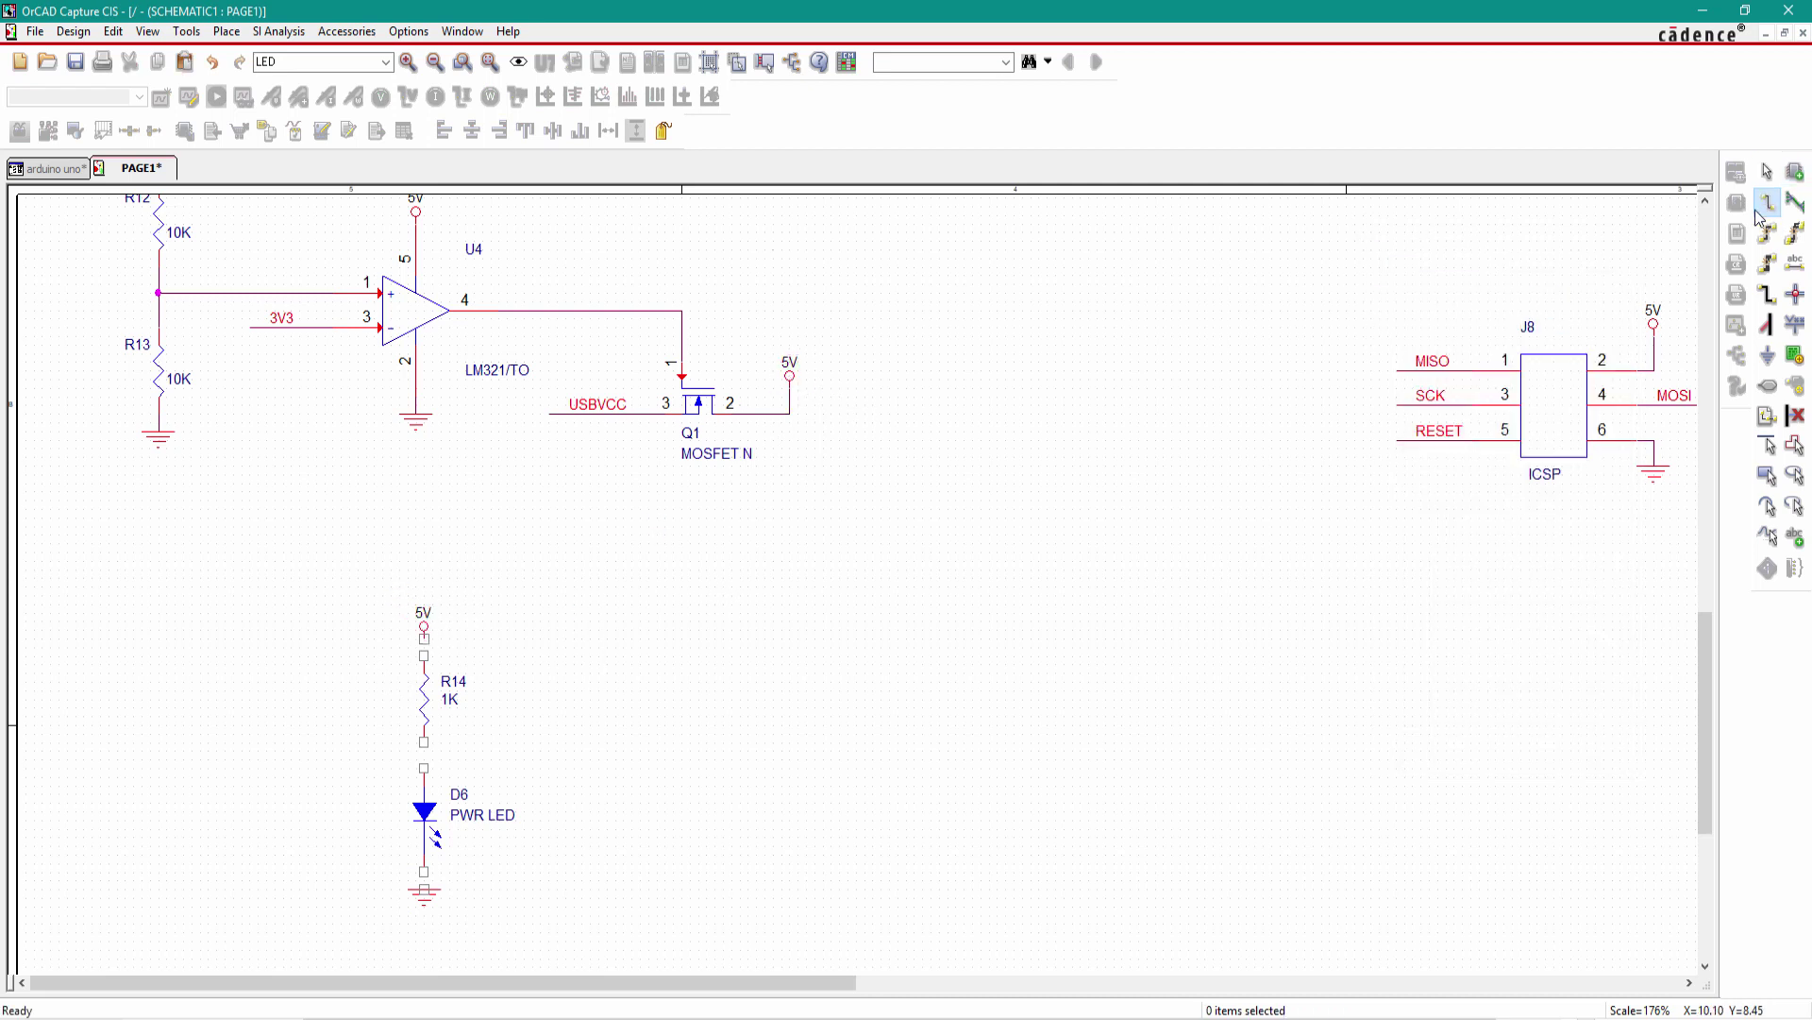
click(424, 625)
click(424, 655)
click(424, 742)
click(424, 767)
click(424, 872)
click(424, 889)
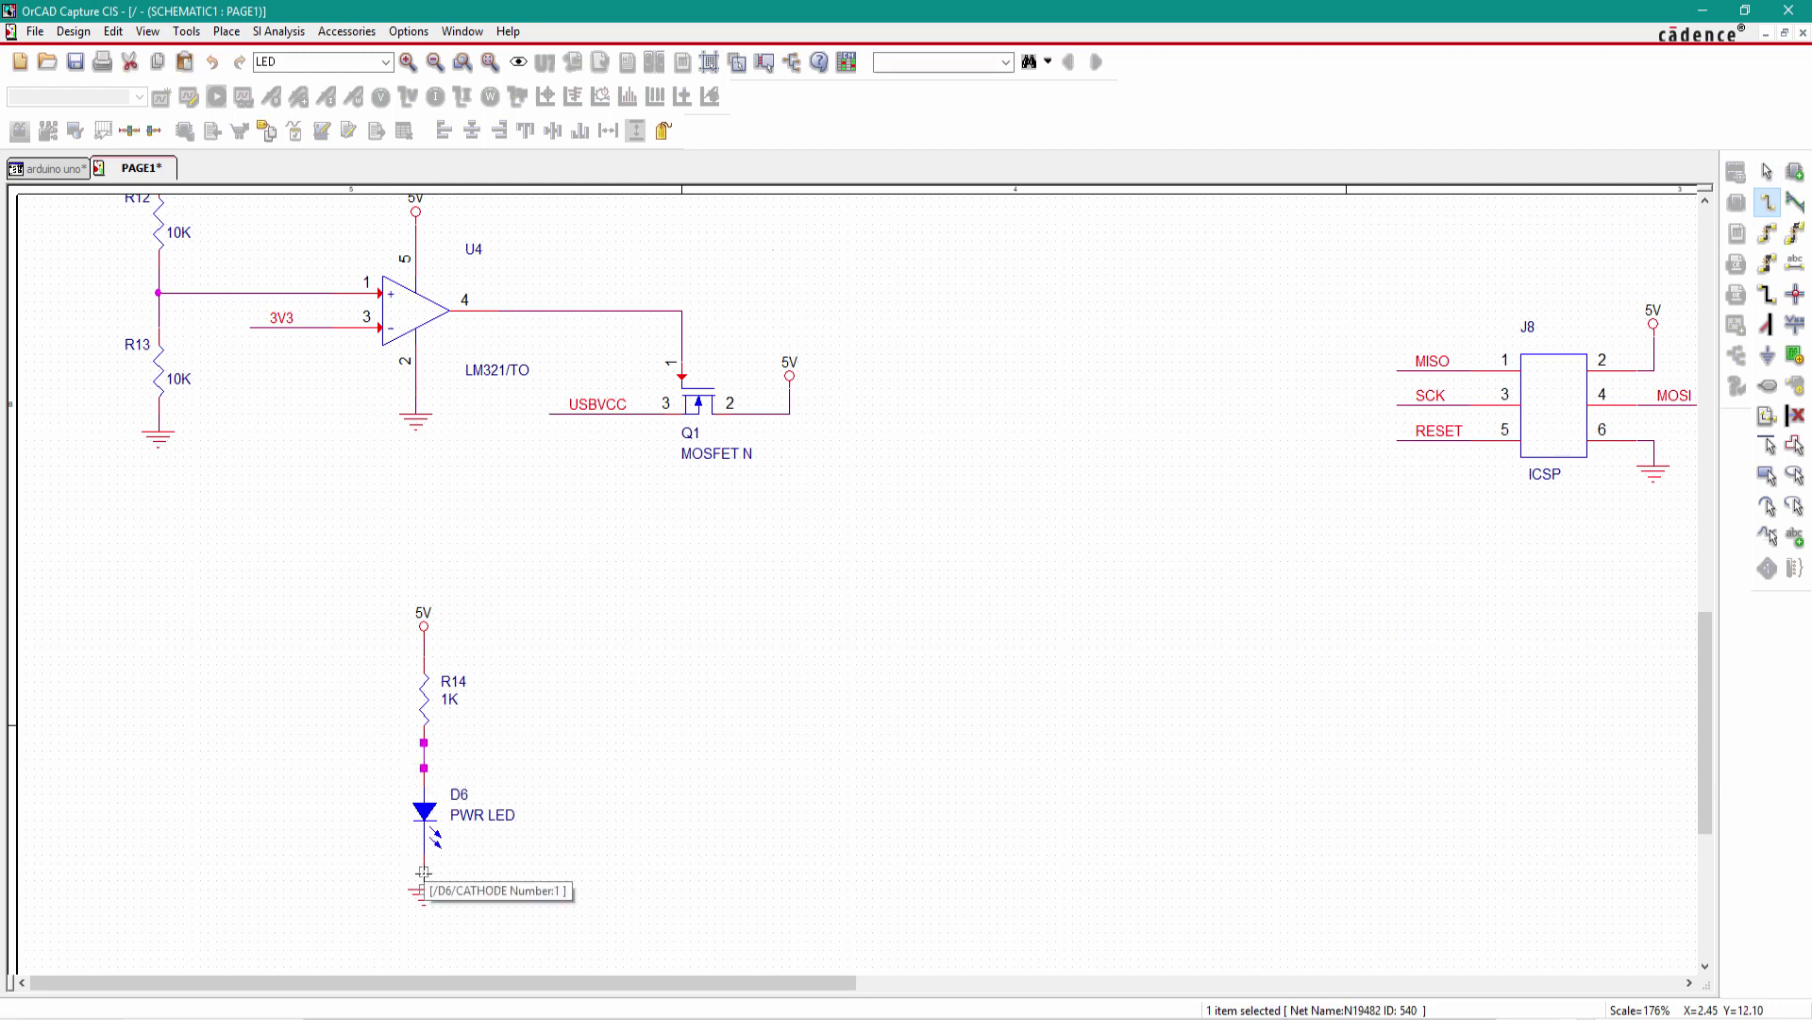
key(Escape)
scroll(680, 590, down, 2)
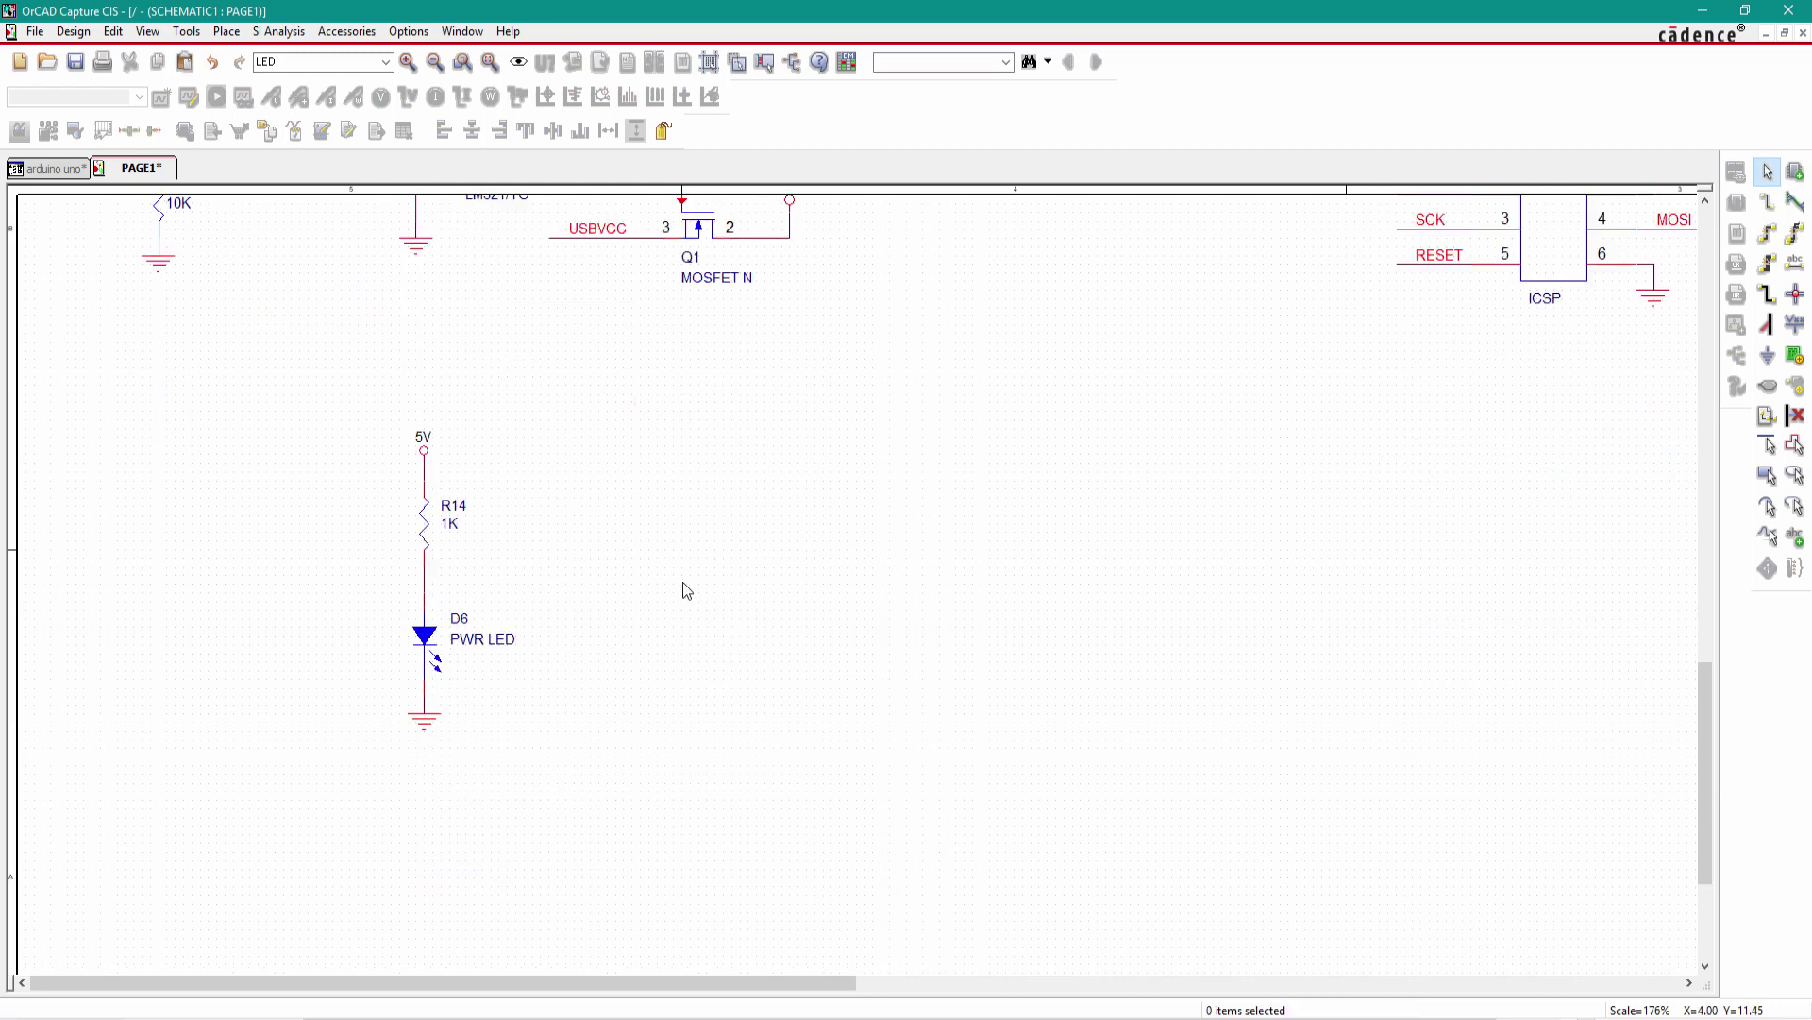
ctrl+scroll(683, 582, down, 3)
ctrl+scroll(809, 585, down, 2)
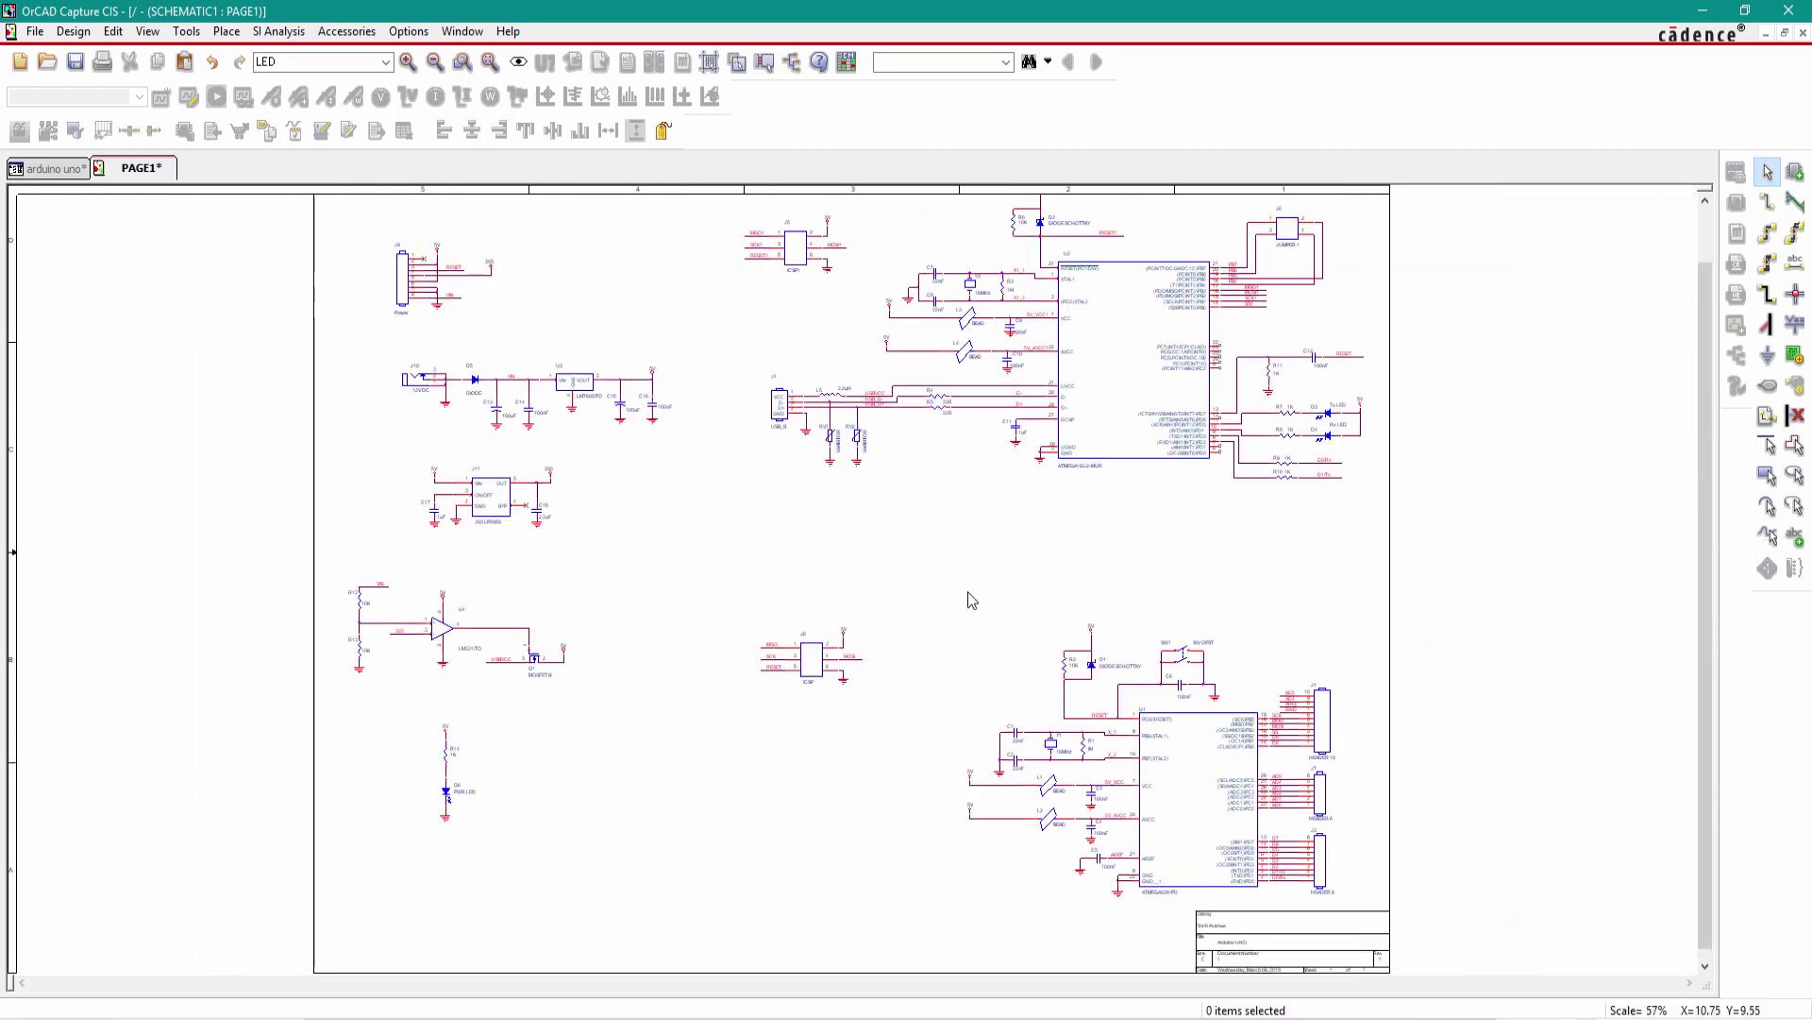